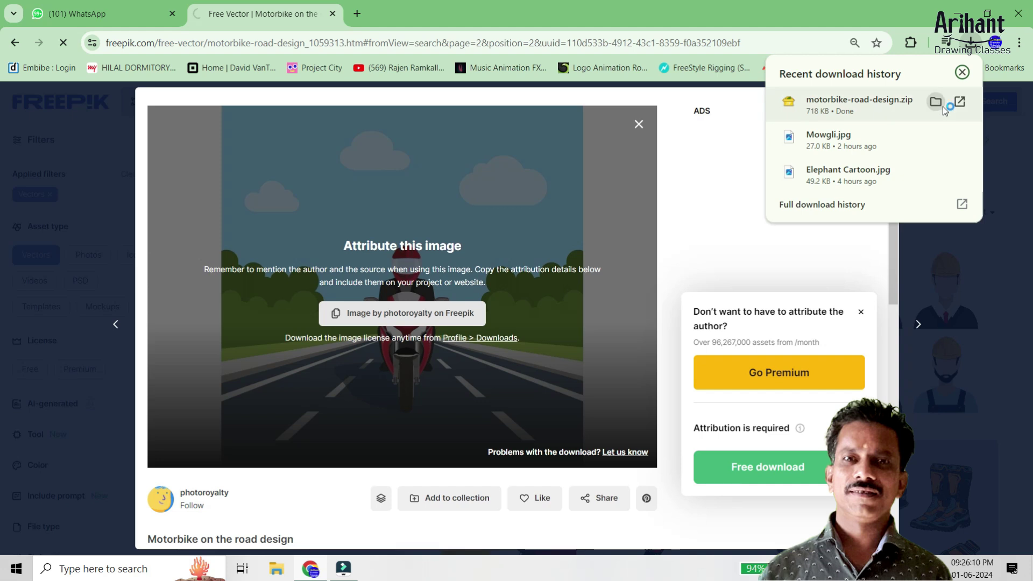
Step: Open the downloaded motorbike-road-design.zip from the recent downloads and close the PeaZip window
left_click(942, 106)
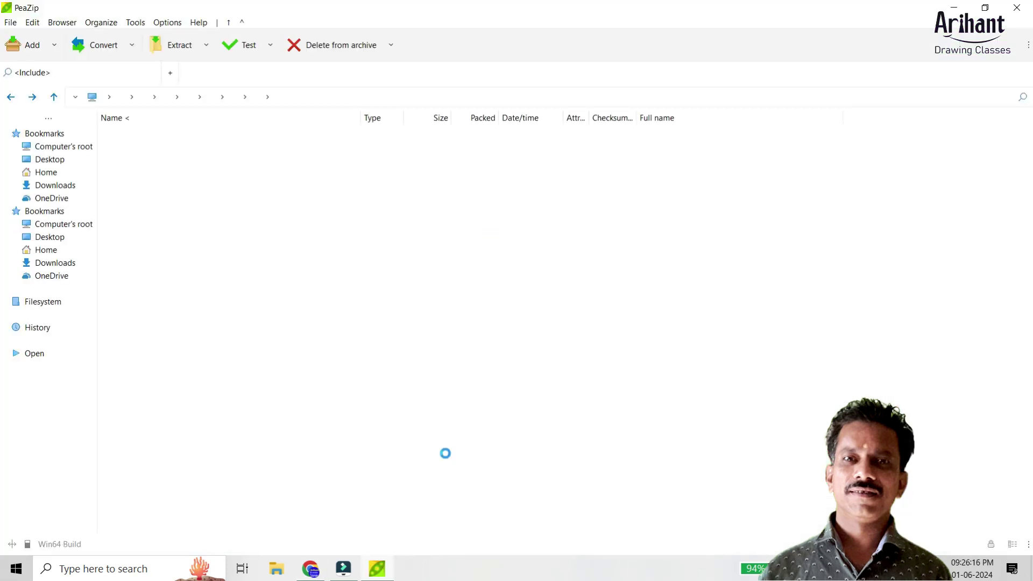
left_click(1006, 11)
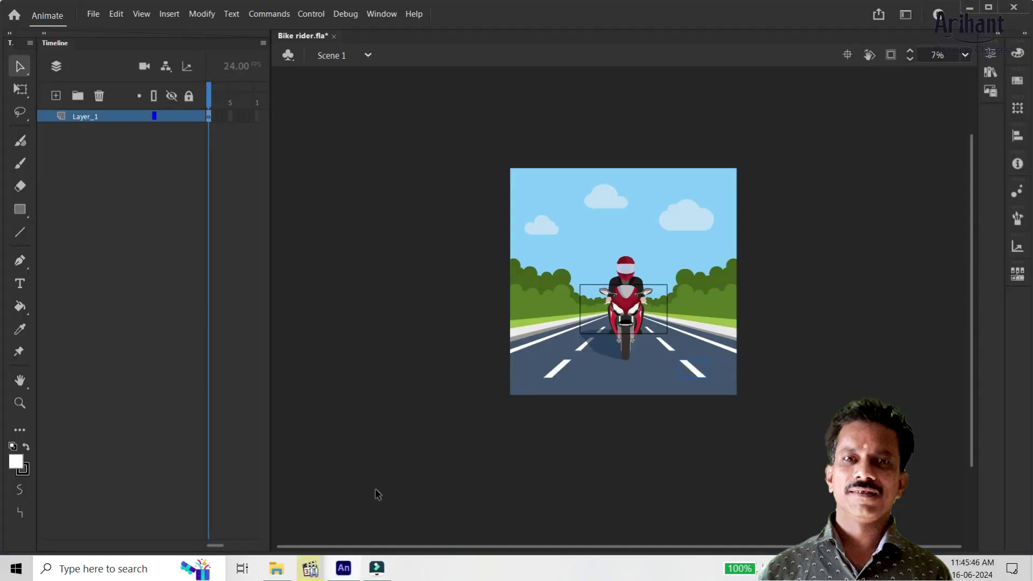
Step: Deselect the artwork and toggle clipping of content outside the stage on and off to compare both views, leaving it off
left_click(361, 398)
key("ctrl+shift")
left_click(892, 57)
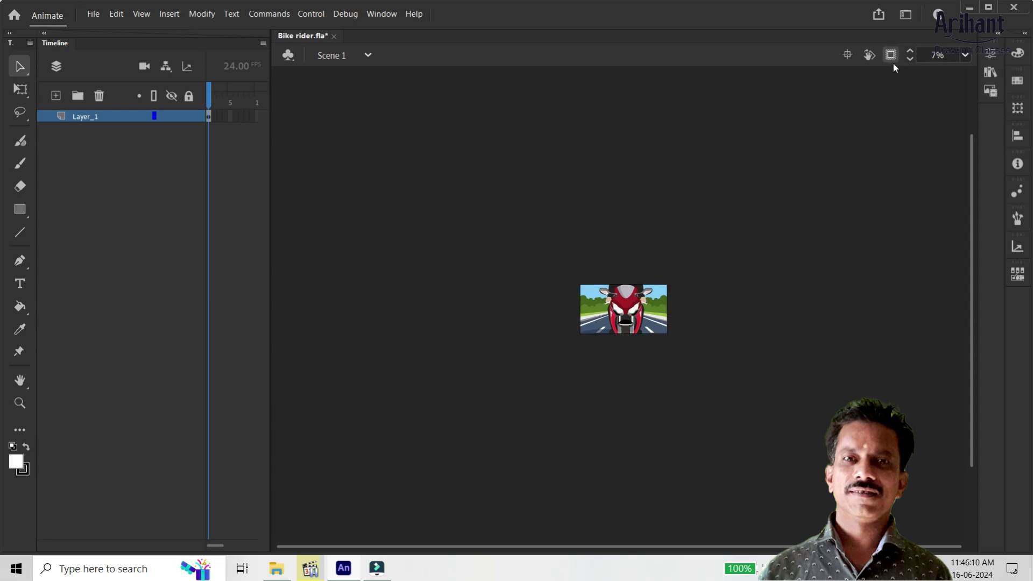
left_click(890, 60)
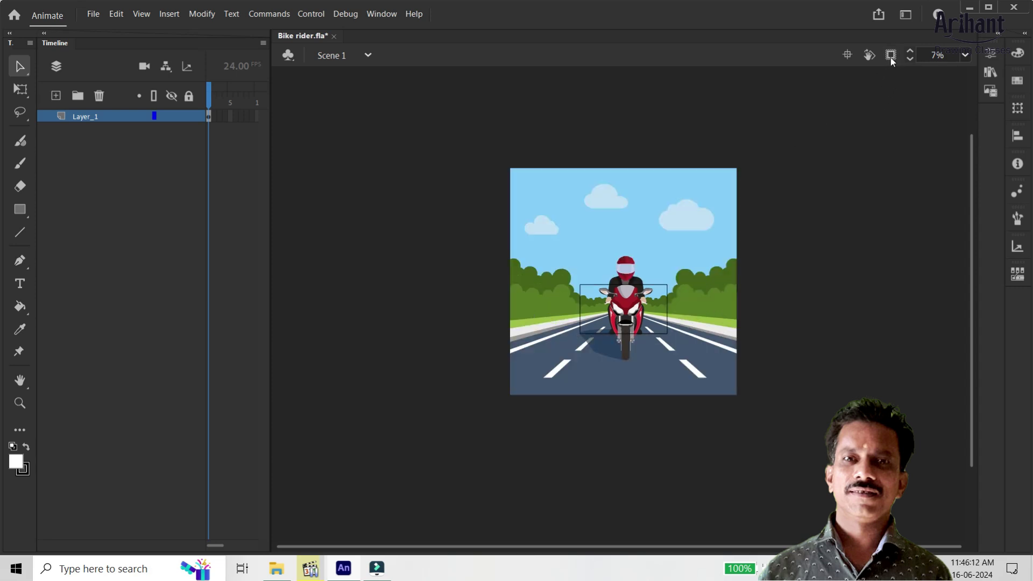
left_click(890, 57)
left_click(892, 58)
left_click(892, 56)
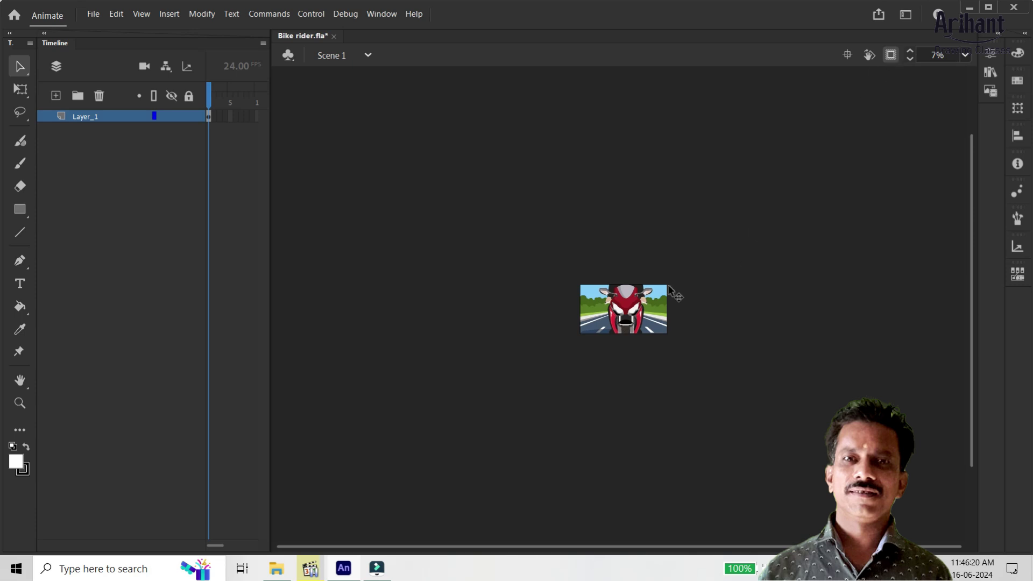
left_click(891, 55)
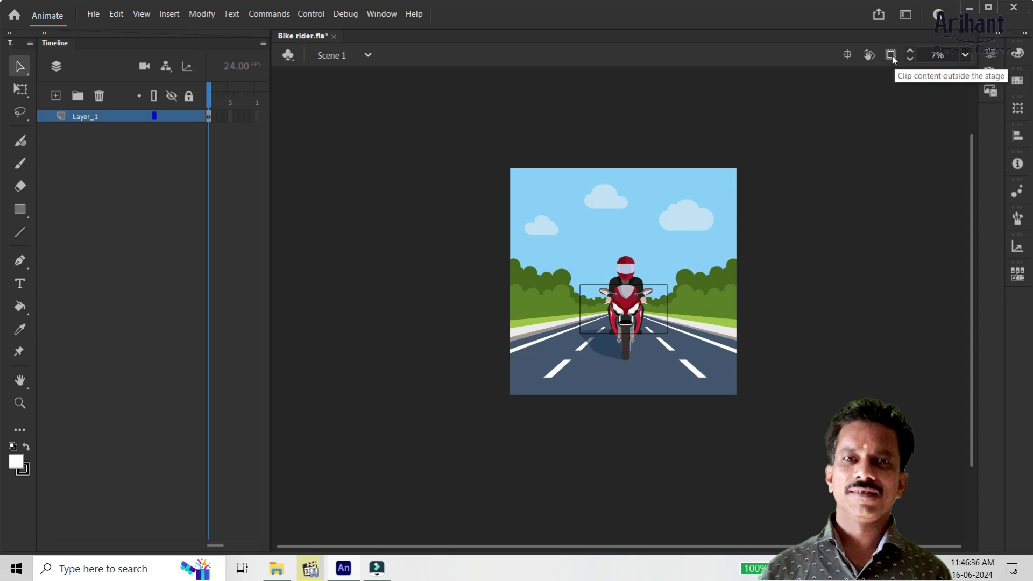
Step: Find the Clip to Stage command with the search text "clip content" and assign it the shortcut Ctrl+Shift+W
left_click(123, 17)
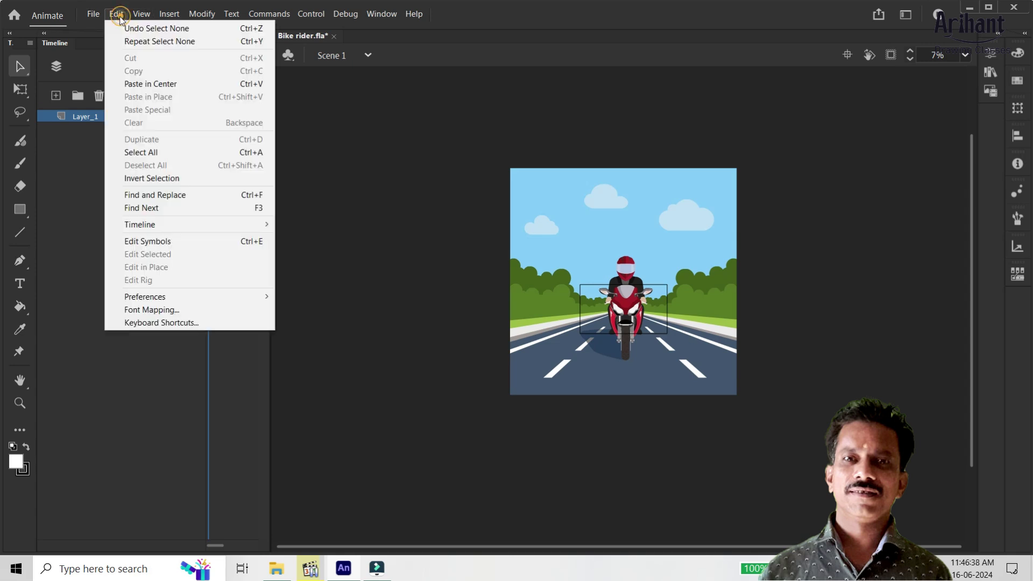
left_click(150, 323)
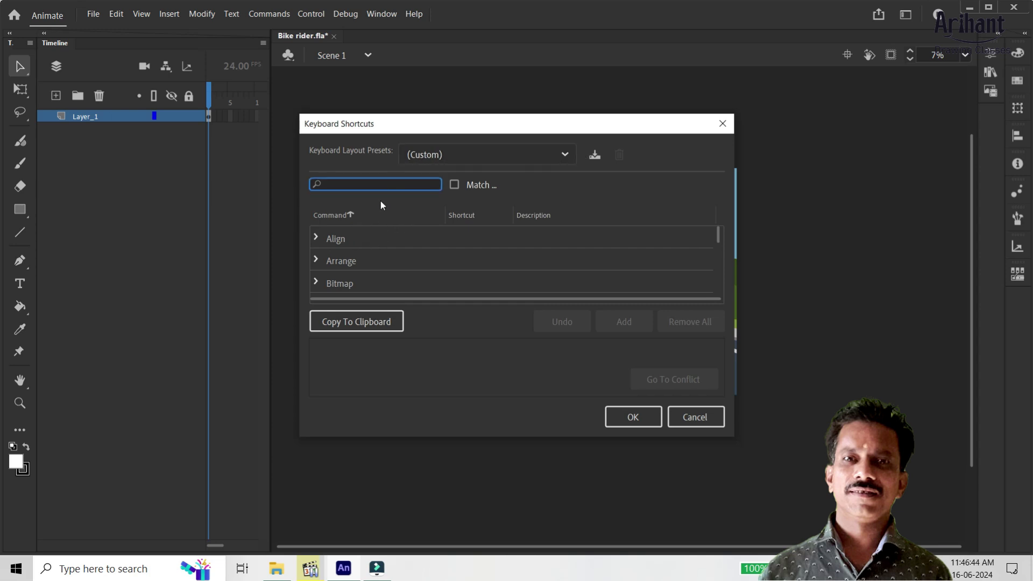
type("di")
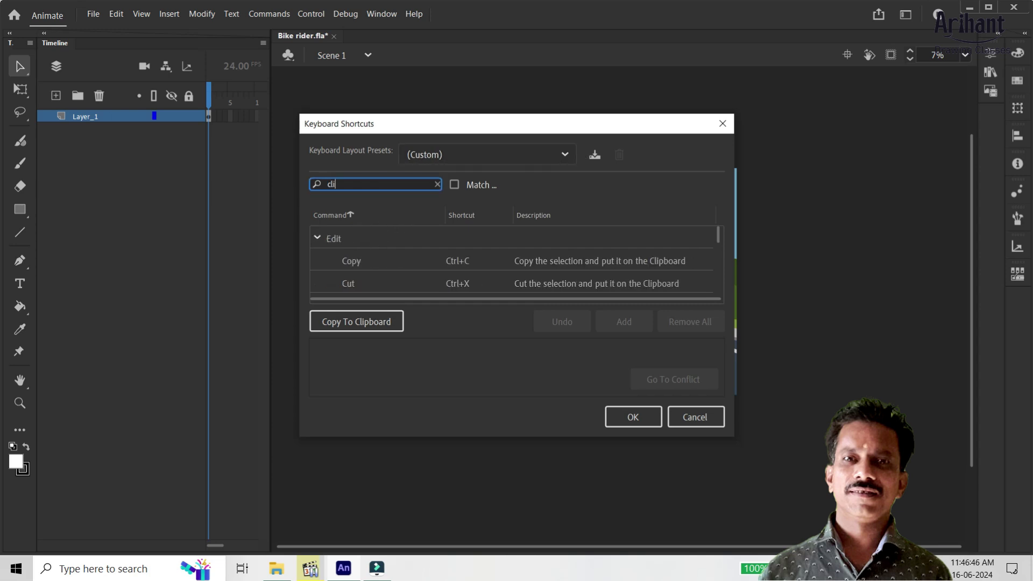
type("ip ")
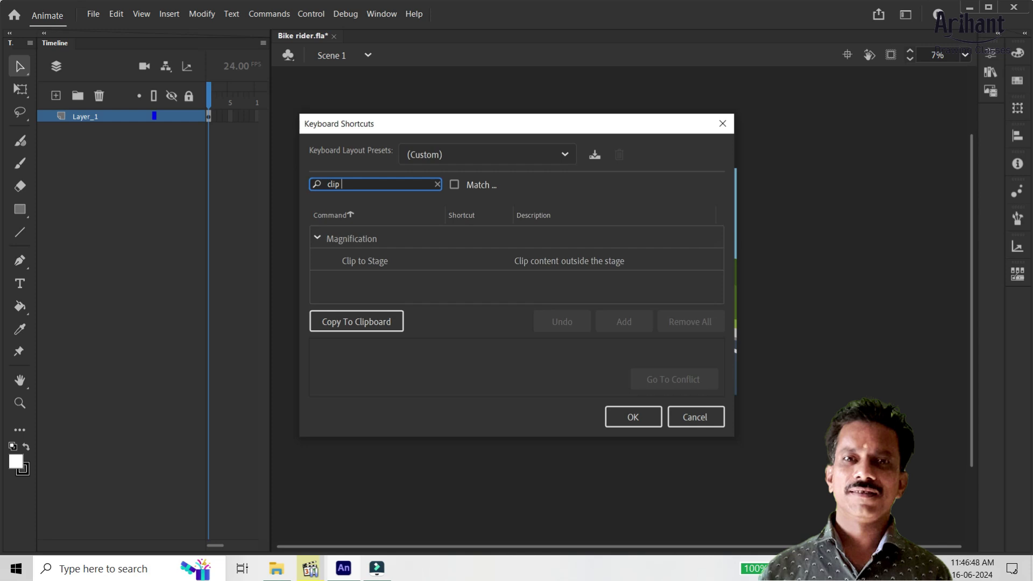
type("conte")
left_click(368, 262)
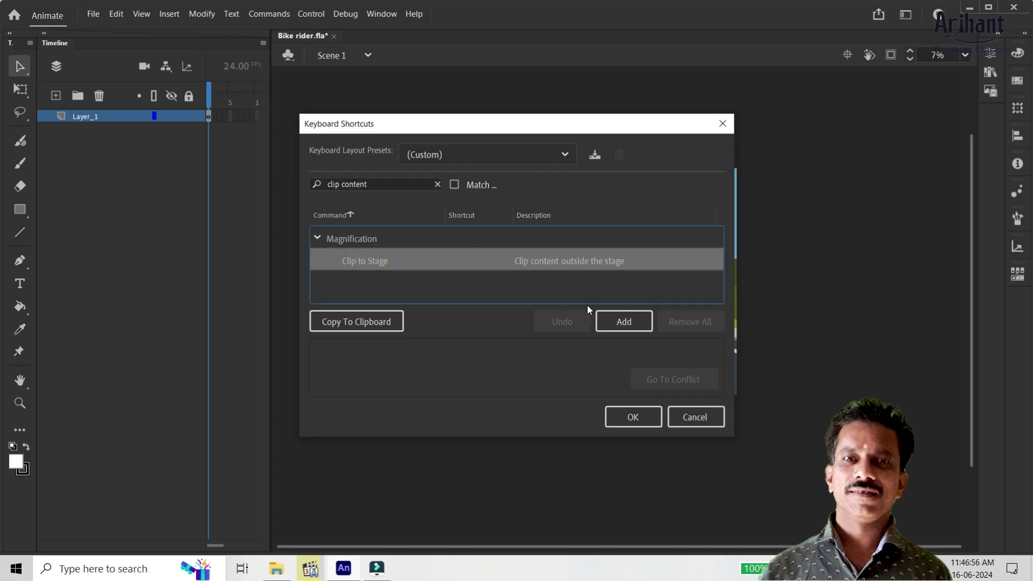
left_click(614, 323)
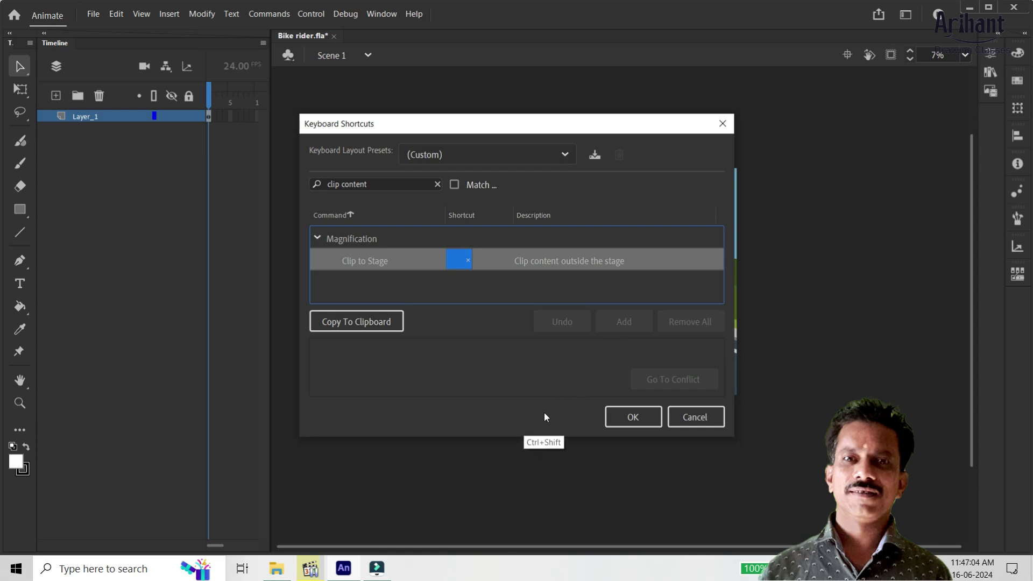
key("ctrl+shift+w")
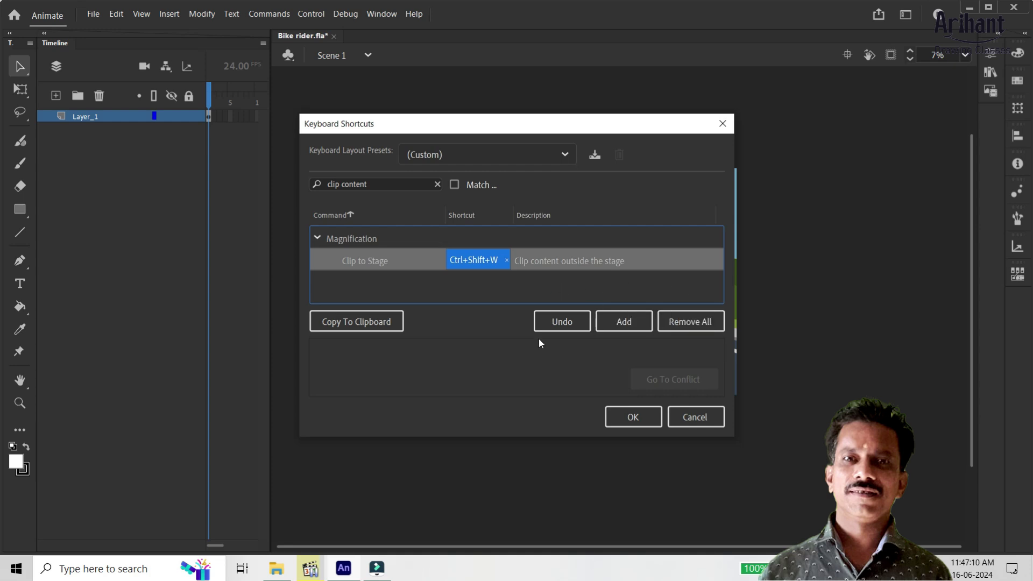
left_click(628, 418)
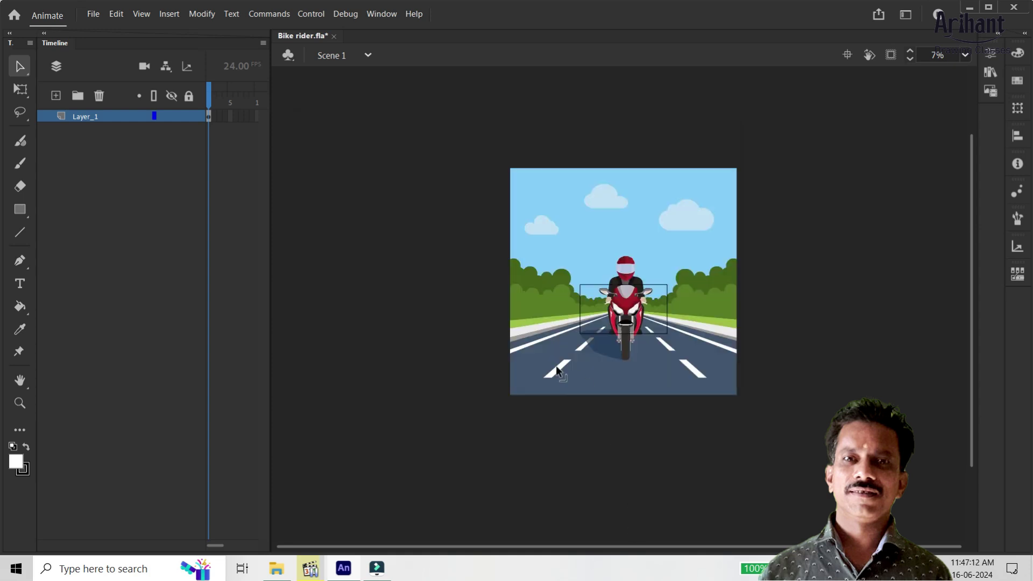
Step: Test the new Clip to Stage shortcut by switching the clipping on and off repeatedly, ending with it off
key("ctrl+shift+w")
key("ctrl+shift+w")
key("ctrl+shift+w")
key("ctrl+shift+w")
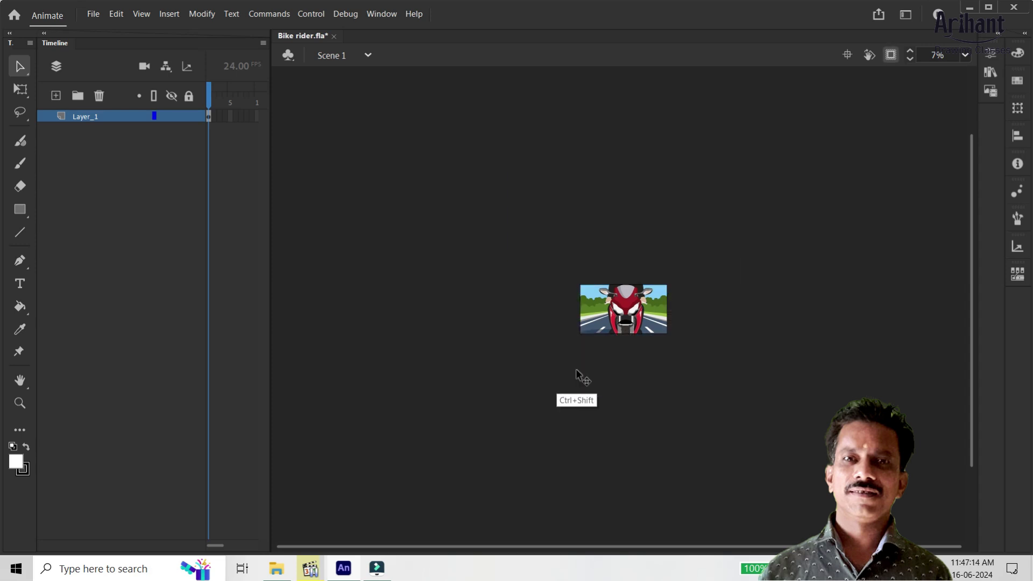
key("ctrl+shift+w")
key("ctrl+shift+w")
key("ctrl+shift+w")
key("ctrl+shift+w")
key("ctrl+shift+w")
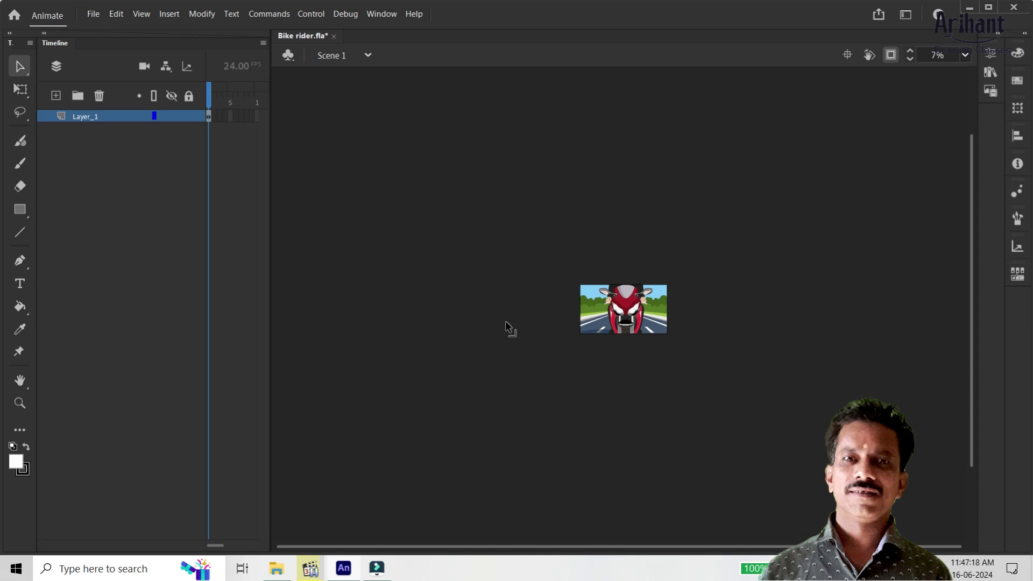
key("ctrl+shift+w")
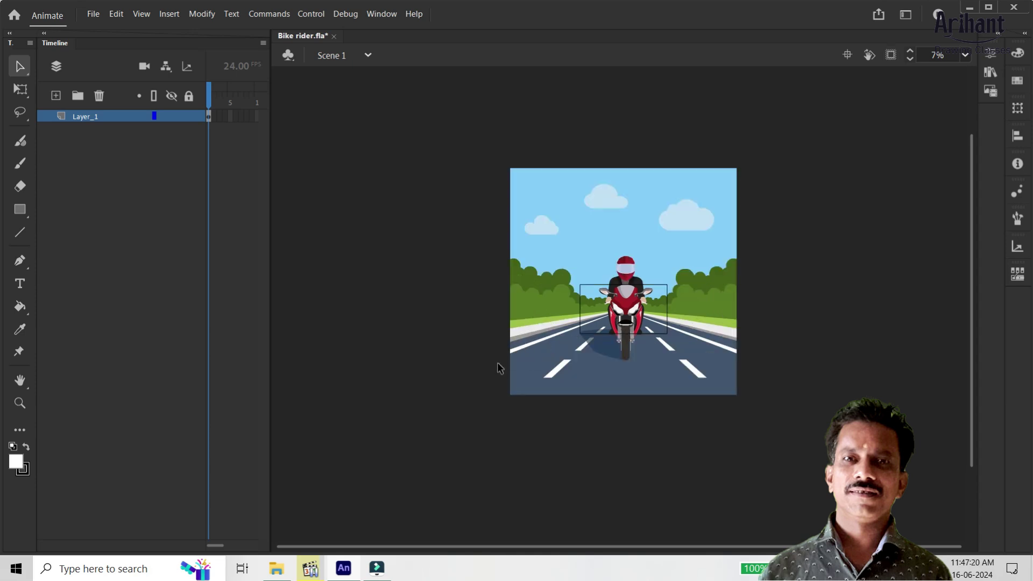
Step: Select the whole motorbike artwork and scale it down proportionally about its centre with Free Transform until it is smaller than the stage
left_click_drag(772, 146, 470, 447)
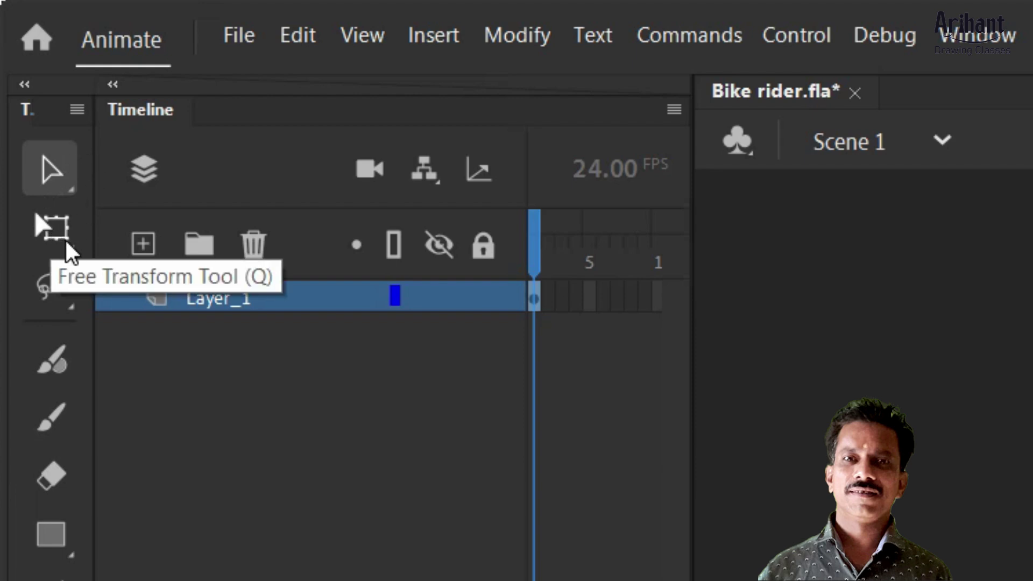
left_click(55, 225)
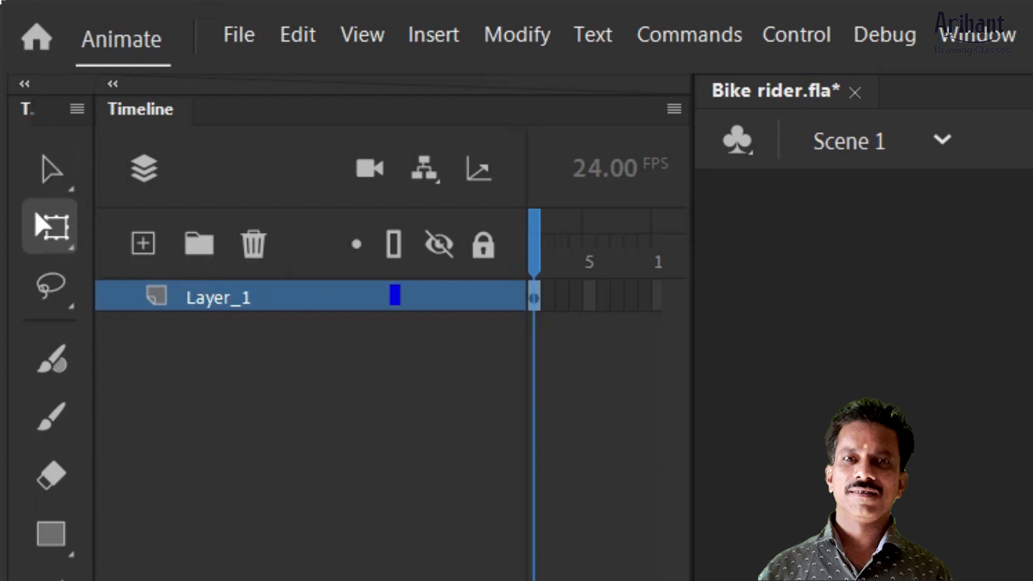
key("shift")
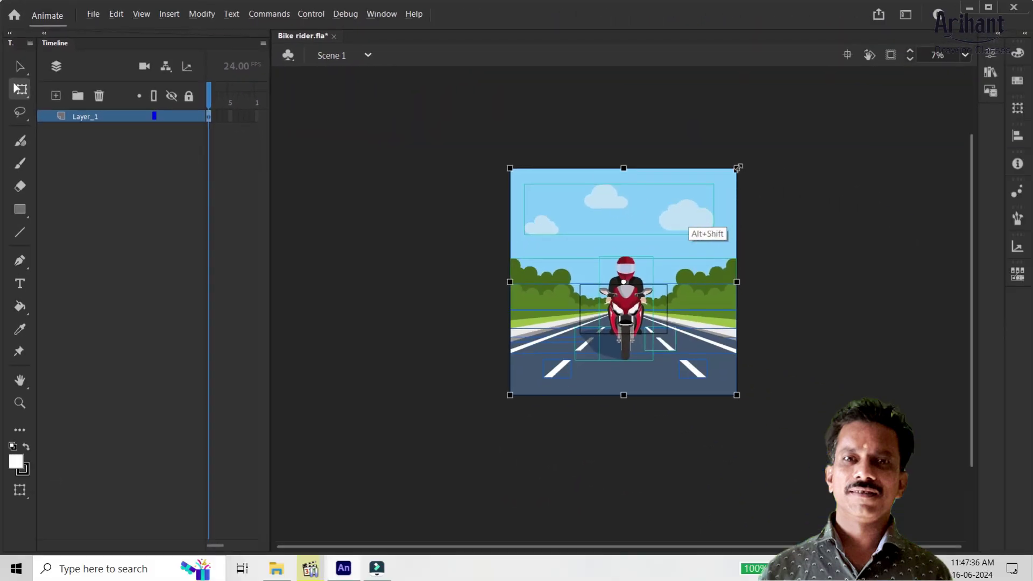
left_click_drag(738, 168, 659, 246)
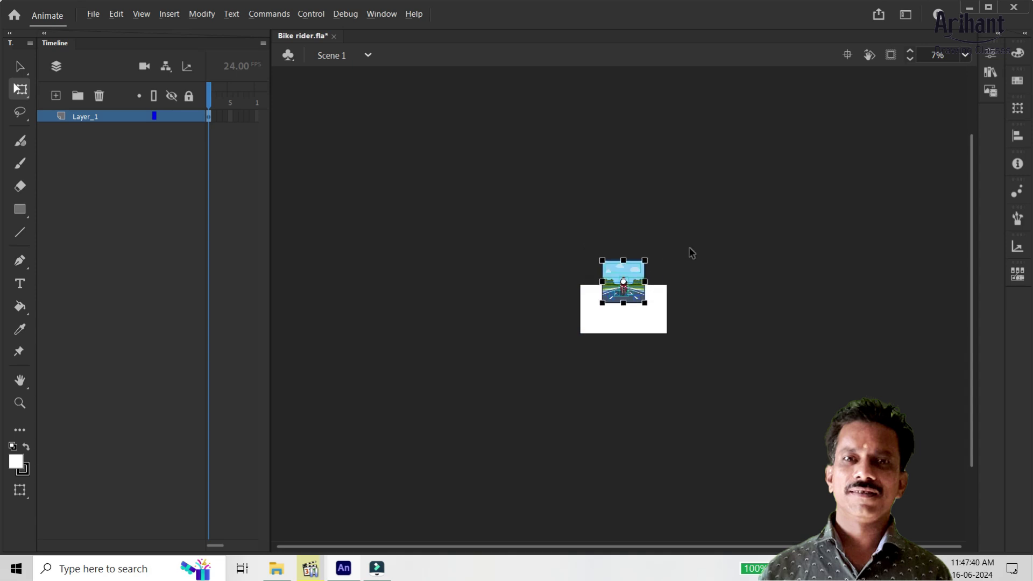
key("c")
key("alt+c")
key("Escape")
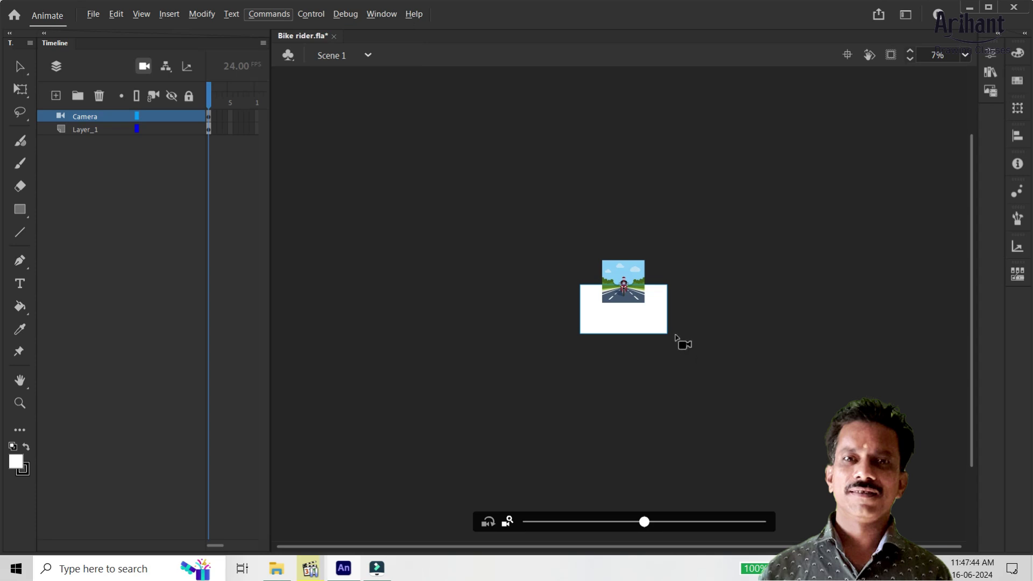
key("alt+c")
key("Escape")
key("Escape")
left_click(99, 102)
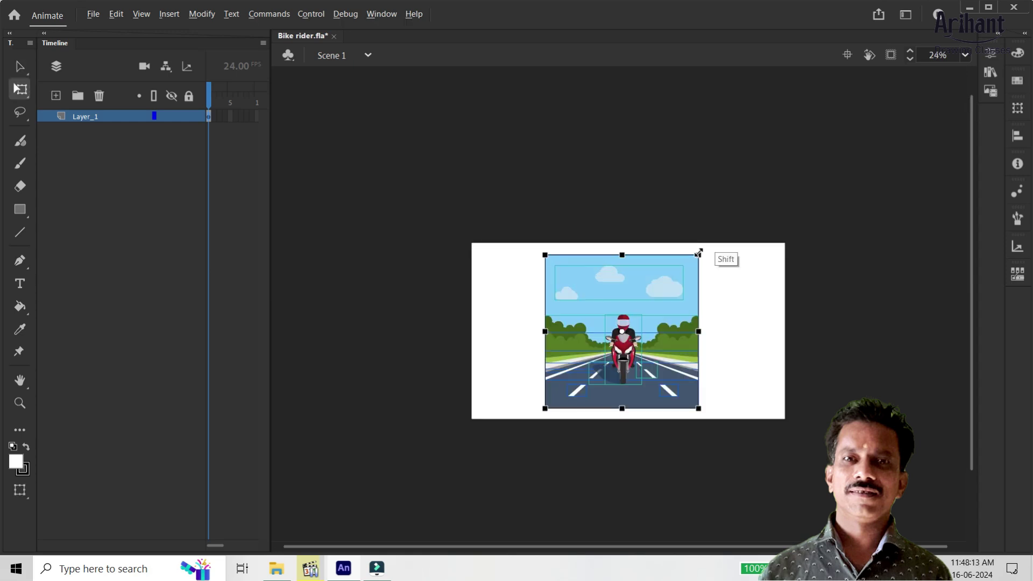
Step: Scale the whole artwork proportionally to slightly more than the stage height and align its lower edge with the stage's lower edge
left_click_drag(702, 256, 727, 234)
left_click_drag(657, 305, 663, 296)
left_click(737, 271)
left_click_drag(800, 158, 384, 509)
left_click(449, 362)
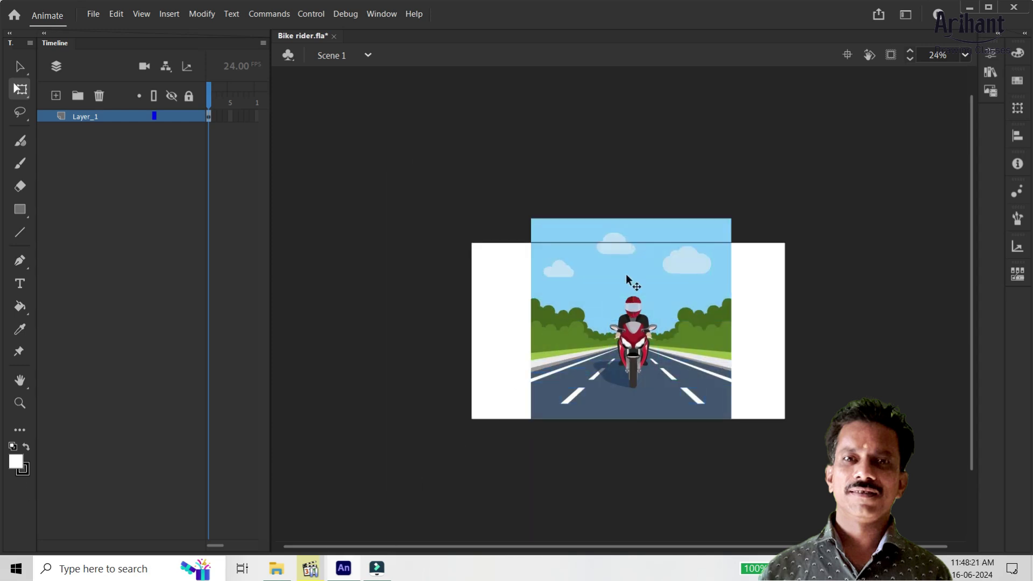
left_click_drag(782, 136, 505, 541)
left_click_drag(731, 218, 713, 239)
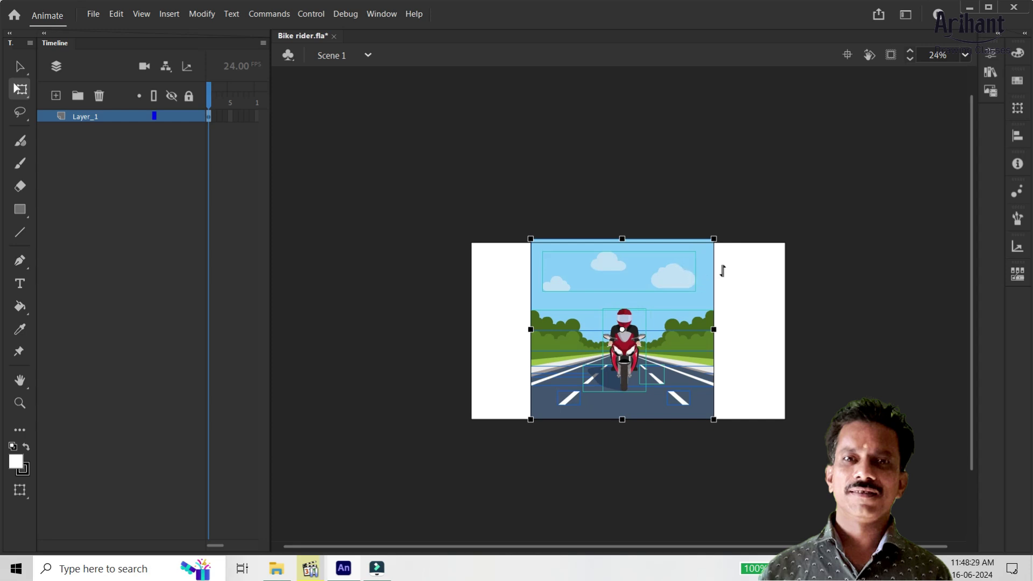
Step: Nudge the whole artwork to the right until it is centred horizontally on the stage, and deselect it
key("Right")
key("Right")
key("Right")
key("Right")
key("Right")
key("Right")
key("Right")
key("Right")
key("Right")
key("Right")
key("Right")
left_click(760, 275)
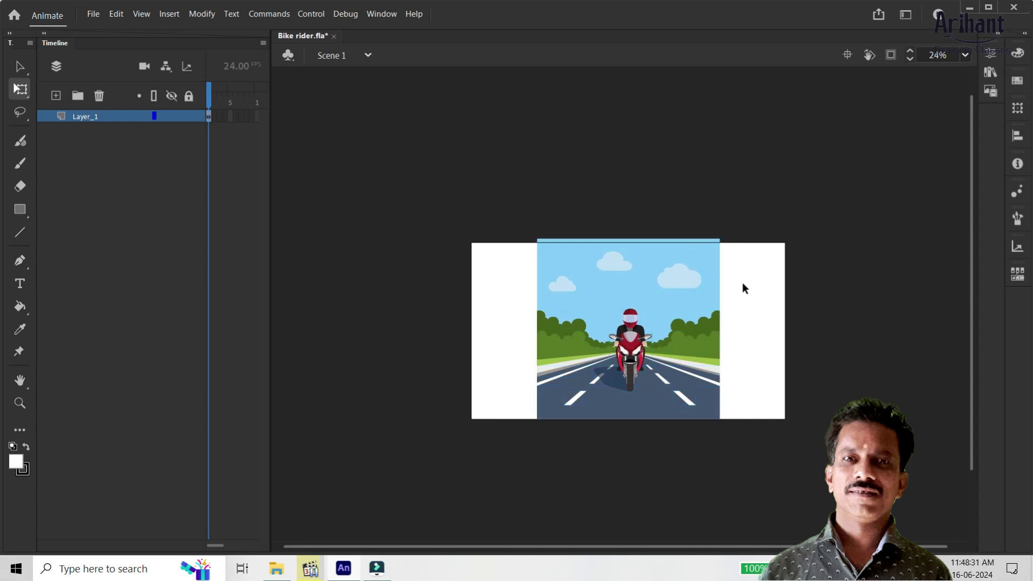
Step: Widen the blue sky shape symmetrically with Free Transform so it spans the full width of the stage
left_click(711, 341)
left_click(748, 300)
left_click(717, 287)
mouse_move(719, 299)
left_mouse_down()
mouse_move(787, 299)
mouse_move(816, 255)
left_mouse_up()
left_click(812, 280)
key("space")
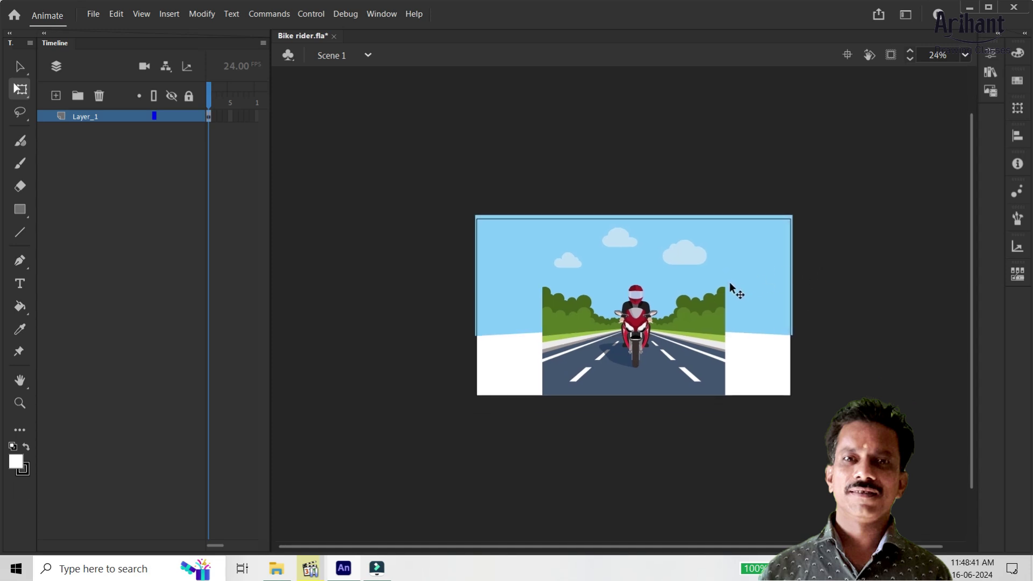
key("v")
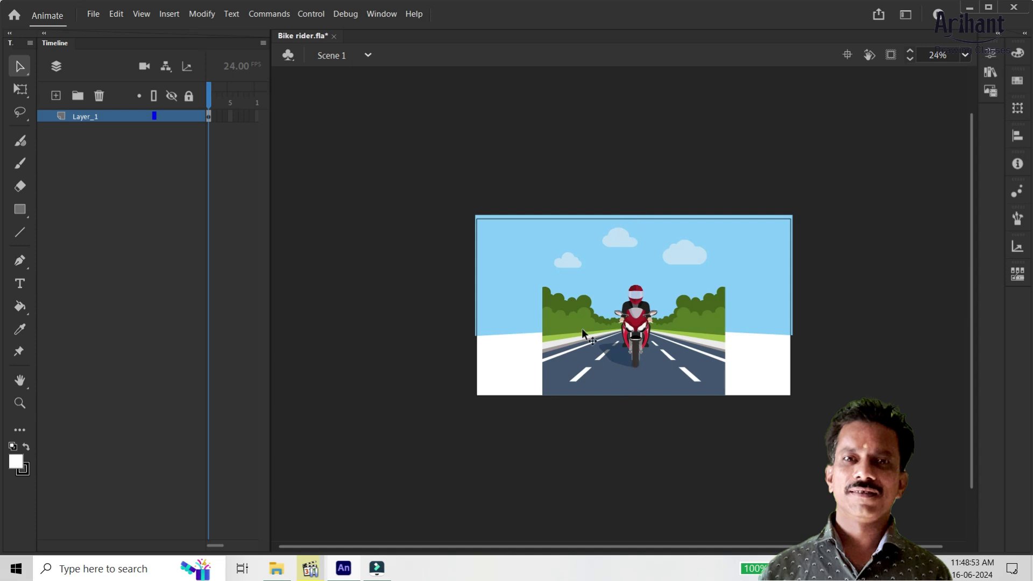
left_click_drag(571, 321, 548, 317)
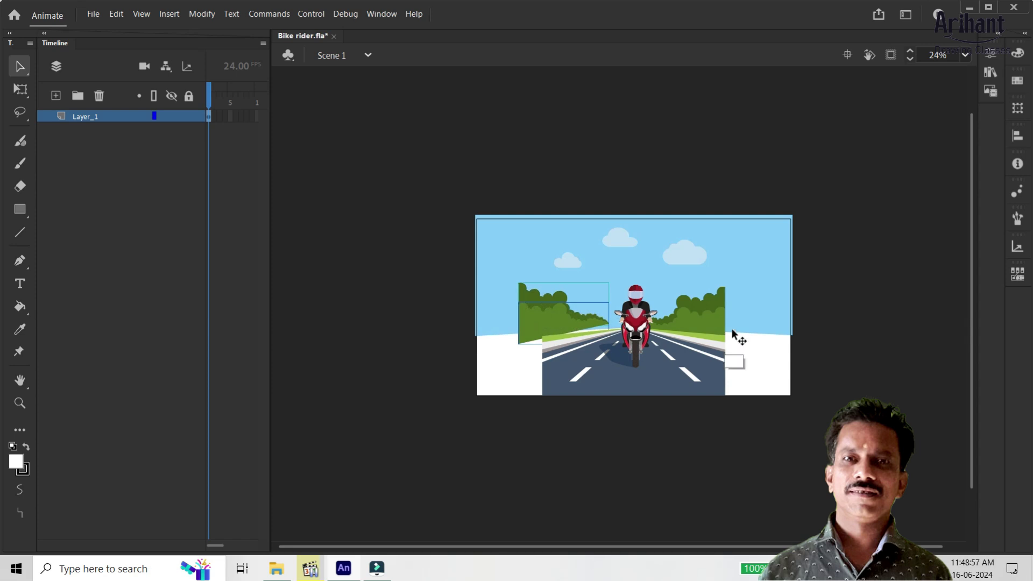
key("ctrl+z")
Step: Edit the dark road drawing object and pull its two outer upper corner points outward and down, well beyond both stage sides
left_click(558, 365)
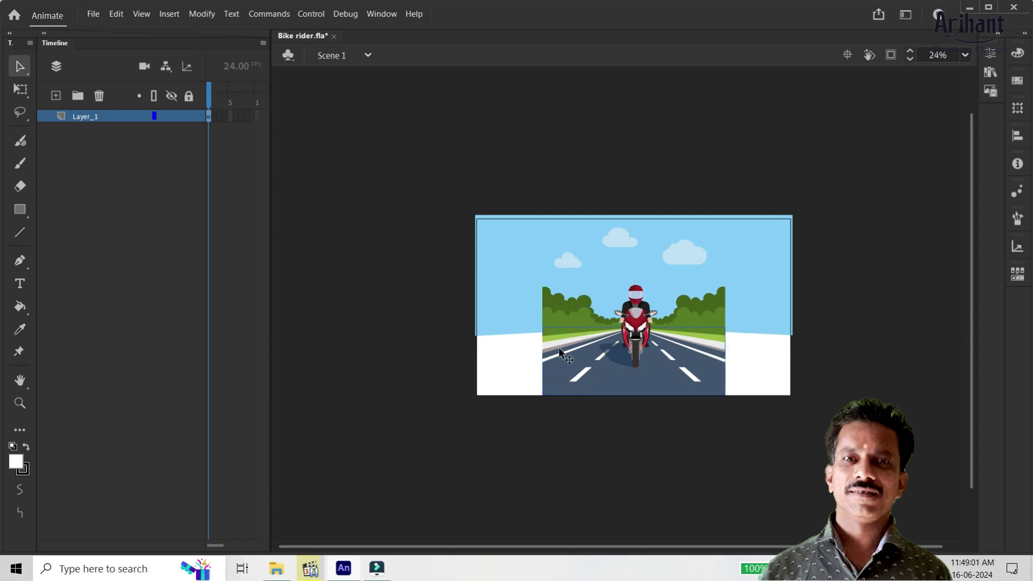
double_click(637, 384)
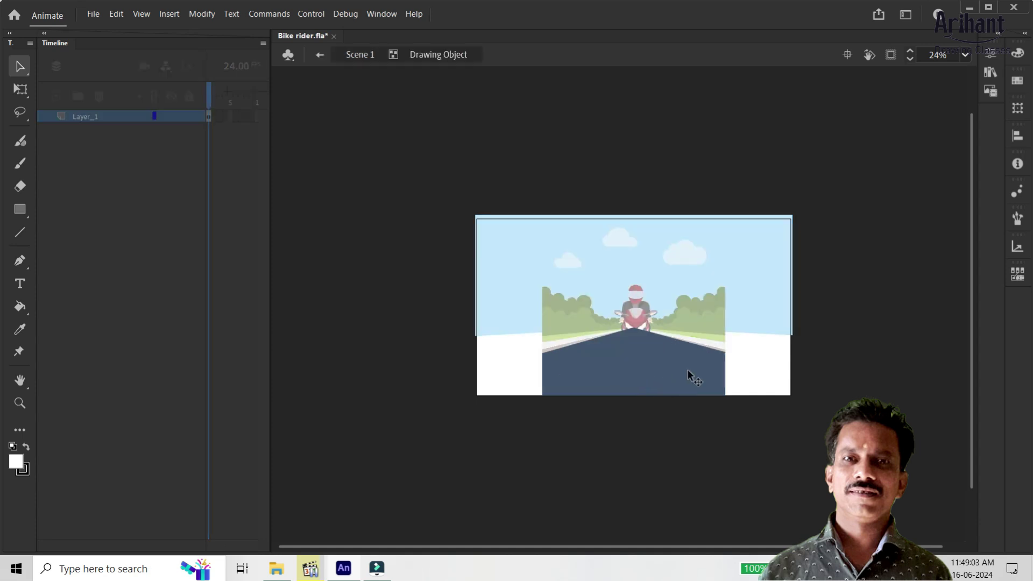
key("a")
left_click(725, 356)
mouse_move(725, 353)
left_mouse_down()
mouse_move(821, 391)
mouse_move(831, 382)
mouse_move(880, 394)
left_mouse_up()
mouse_move(542, 352)
left_mouse_down()
mouse_move(438, 394)
mouse_move(380, 400)
left_mouse_up()
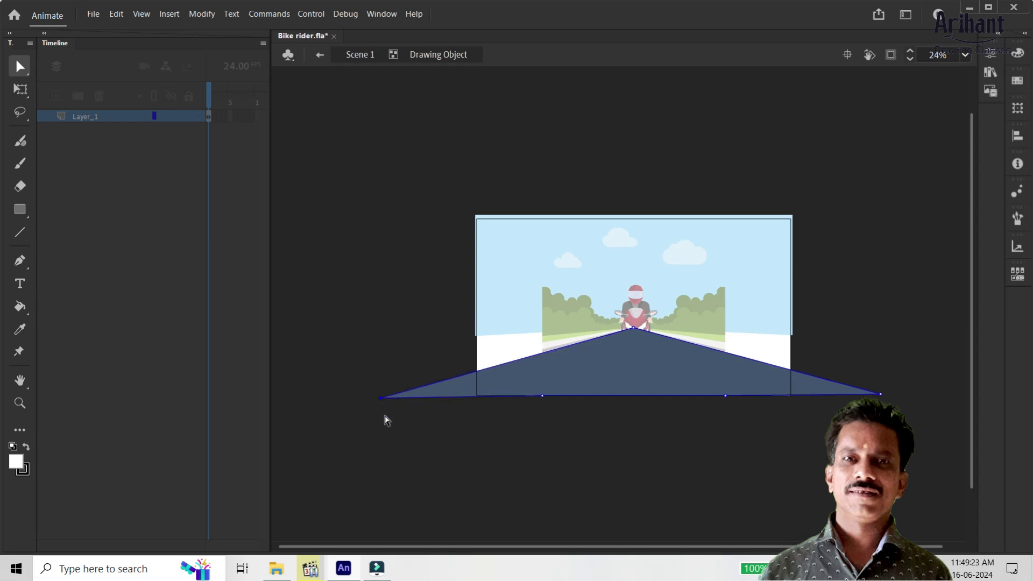
left_click(395, 448)
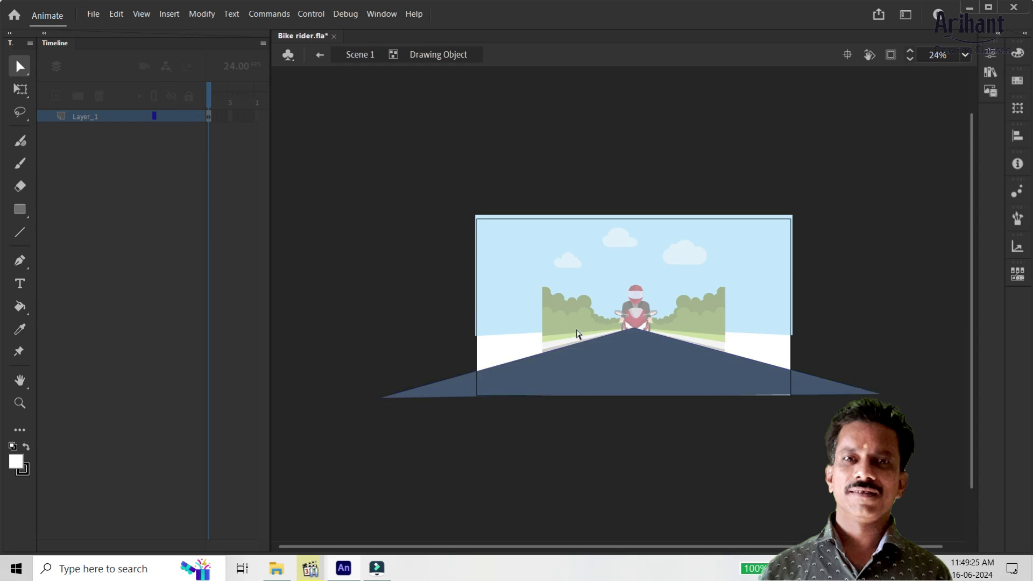
Step: Fine-tune the road's right outer corner point slightly further outward with the Subselection tool and deselect the shape
key("a")
left_click(876, 395)
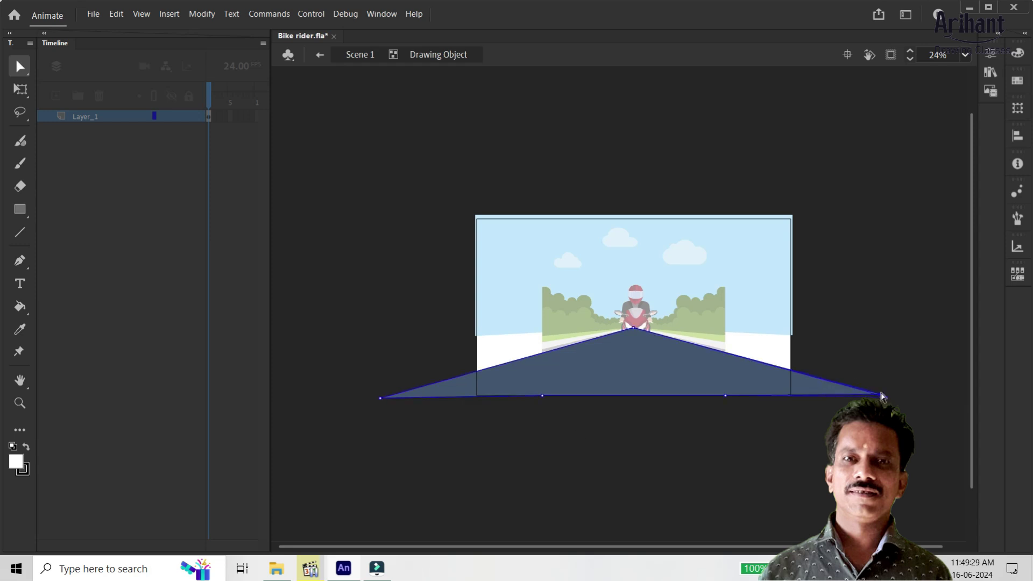
key("a")
left_click(877, 350)
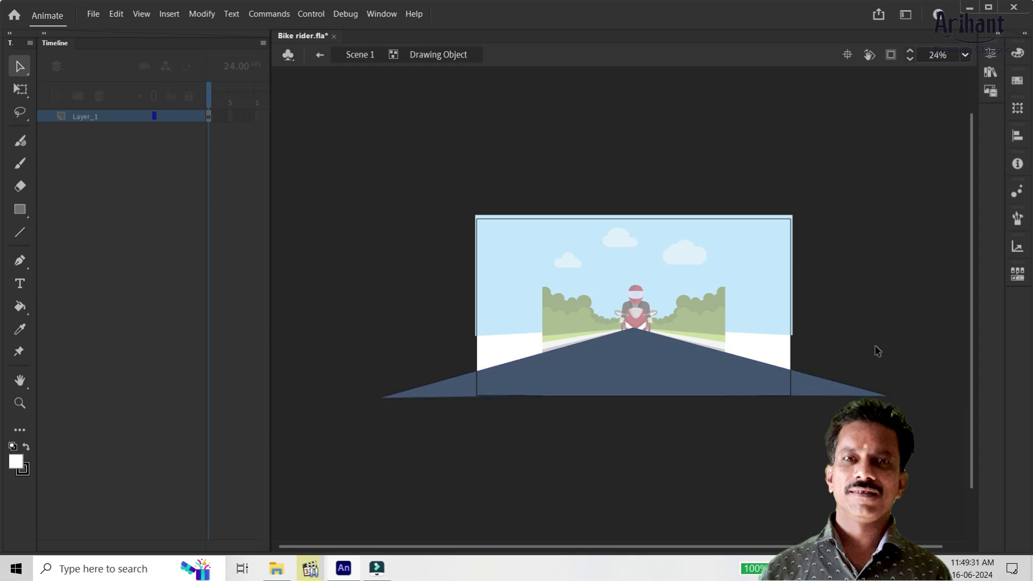
Step: Leave the road drawing object and edit the light green grass strip beside the road's left side with the Subselection tool
double_click(508, 341)
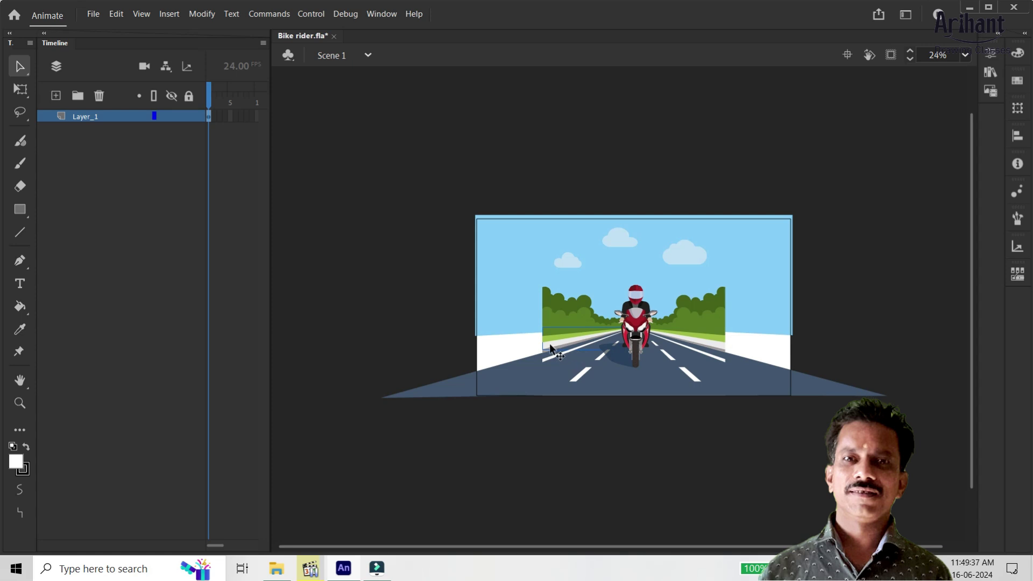
double_click(564, 345)
key("a")
left_click_drag(527, 339, 424, 359)
key("ctrl+z")
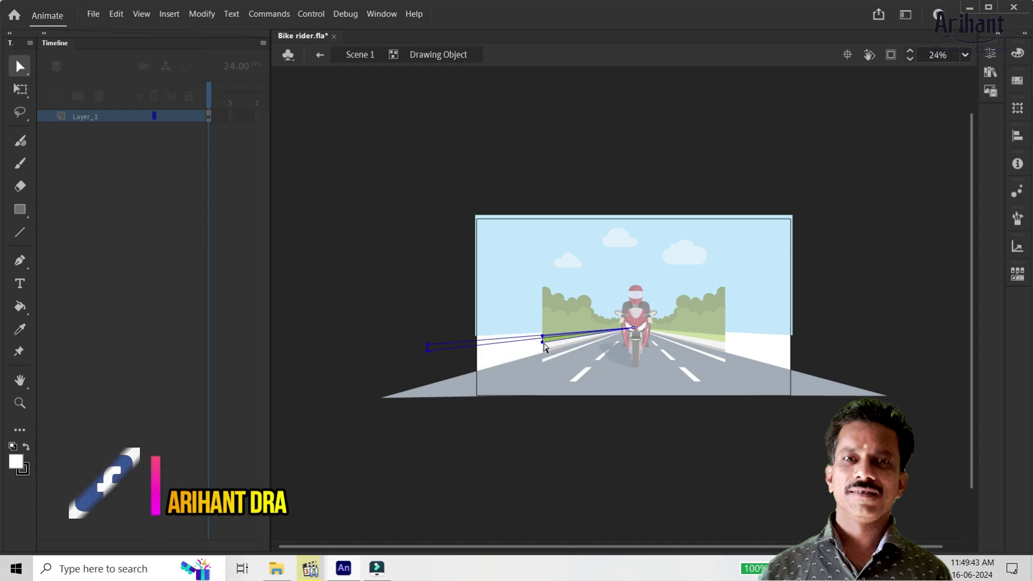
key("ctrl")
key("ctrl+z")
Step: Pull the grass strip's two outer corner points outward and slightly down, past the stage's left edge, and return to the scene
left_click_drag(398, 401, 422, 365)
left_click_drag(458, 313, 425, 348)
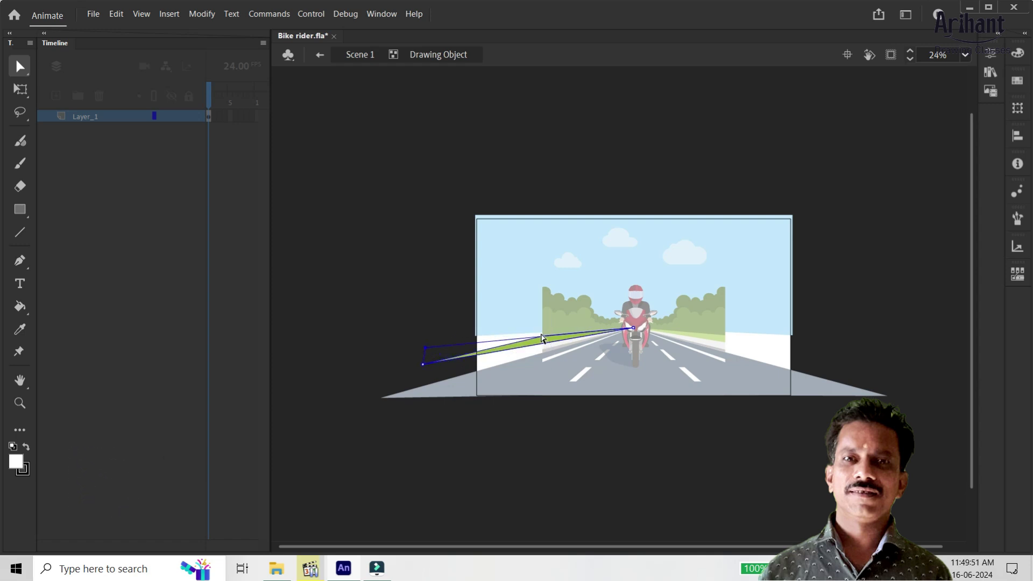
left_click_drag(542, 338, 542, 337)
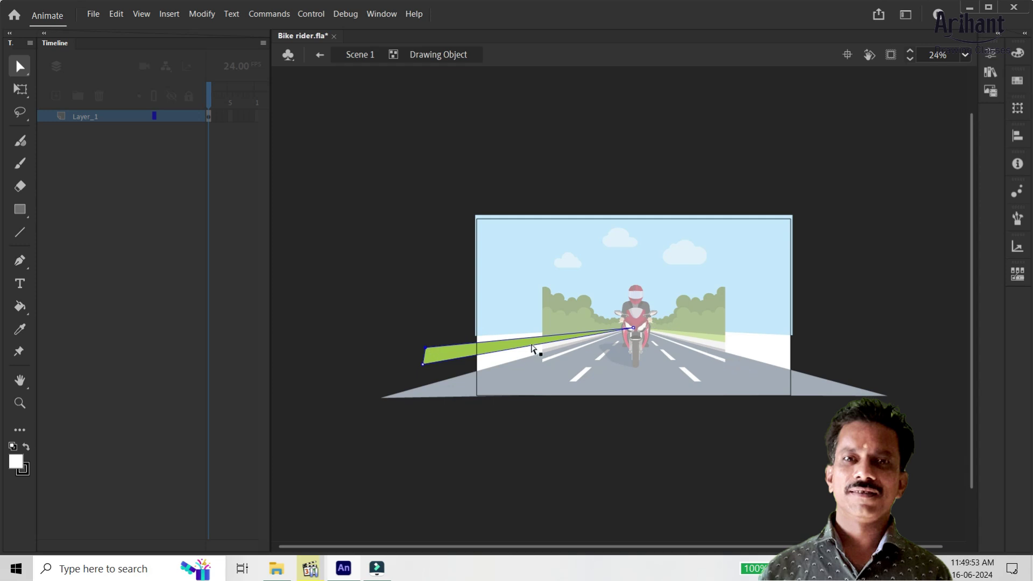
double_click(501, 308)
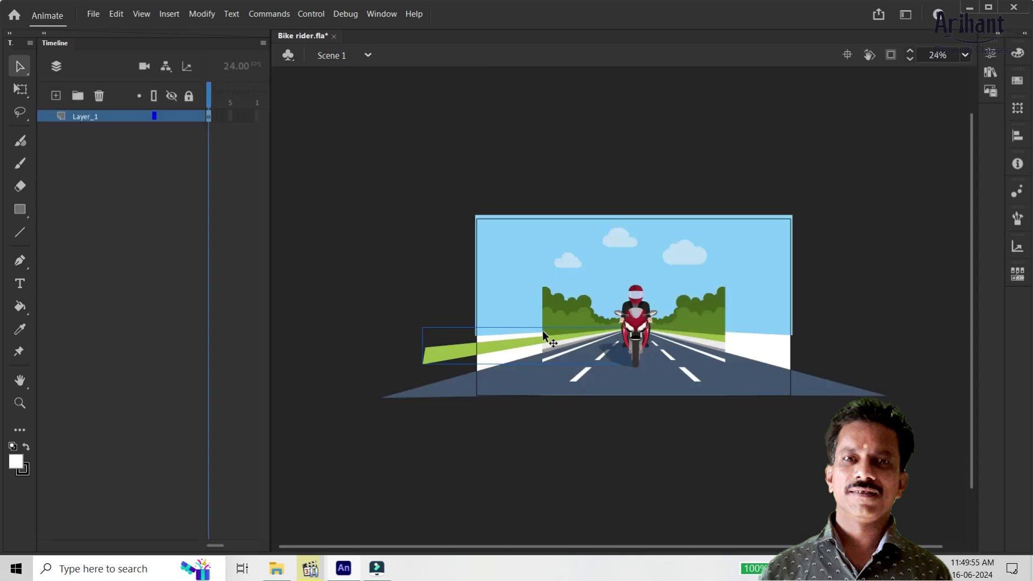
left_click(562, 301)
double_click(557, 320)
key("a")
left_click_drag(528, 300, 564, 377)
left_click(528, 327)
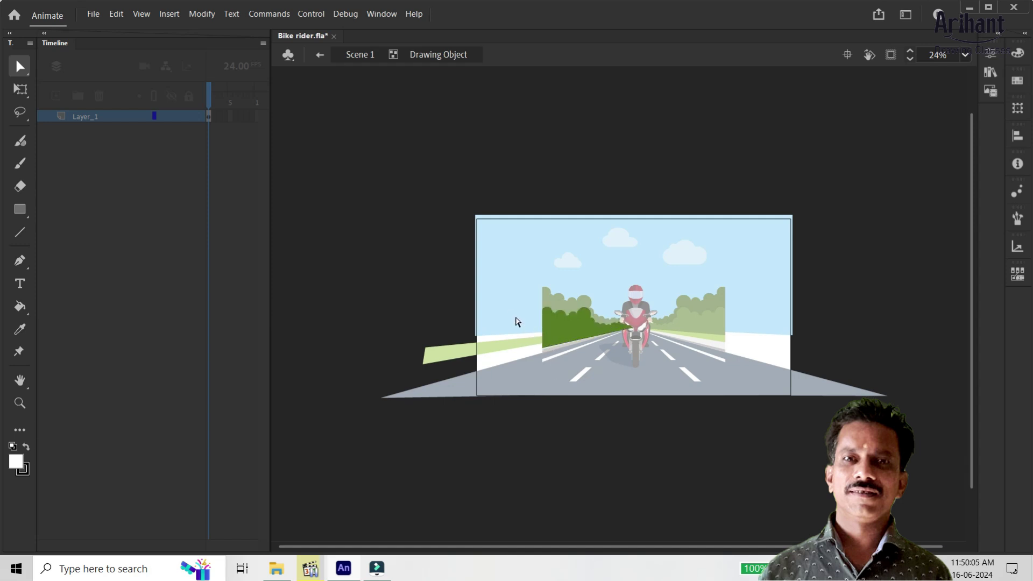
double_click(519, 321)
left_click(544, 346)
left_click_drag(544, 348, 496, 359)
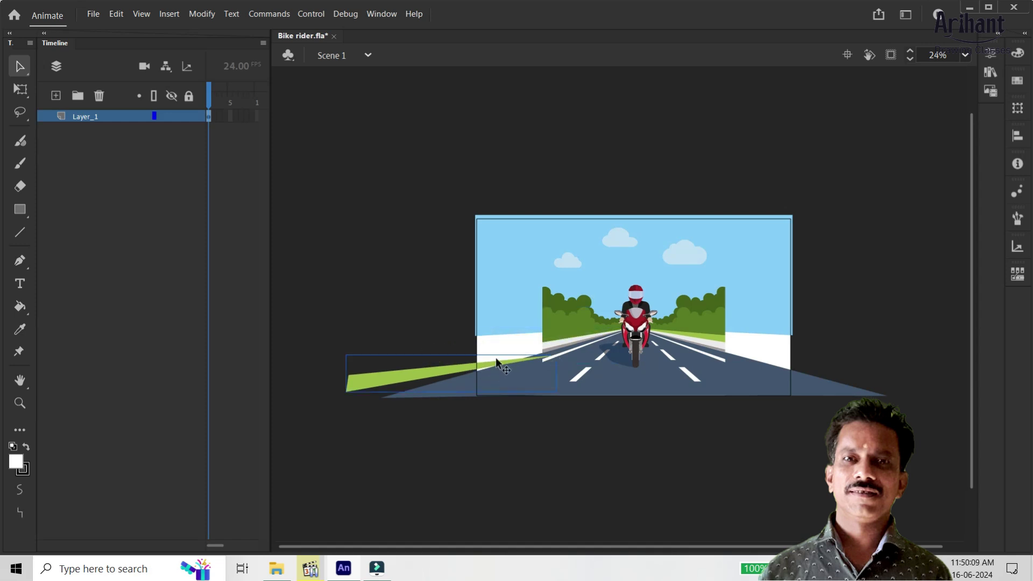
key("ctrl+z")
Step: Edit the light grey kerb strip left of the road and pull its two outer corner points outward beyond the stage edge
left_click(542, 355)
double_click(543, 349)
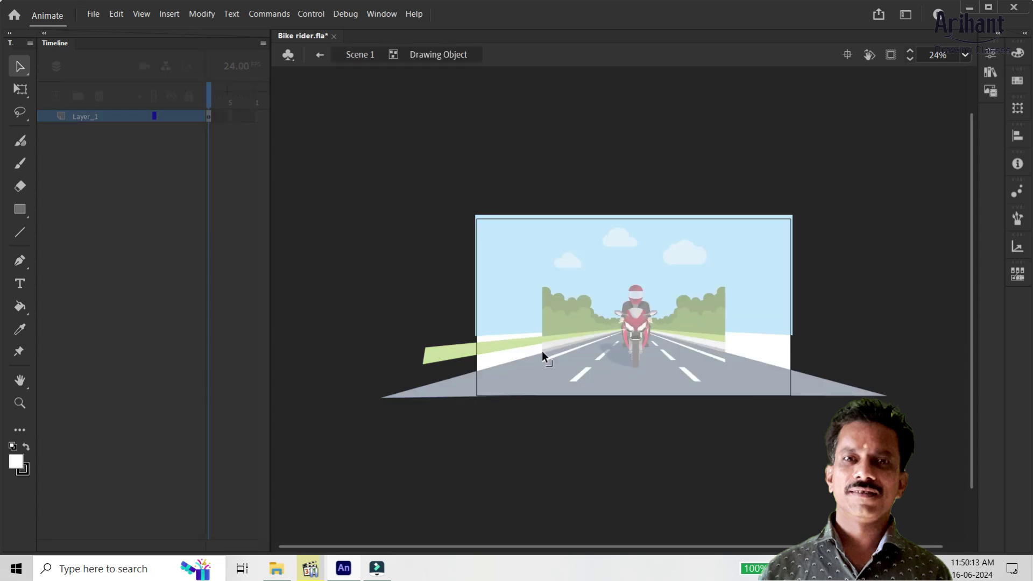
key("a")
left_click_drag(525, 318, 422, 361)
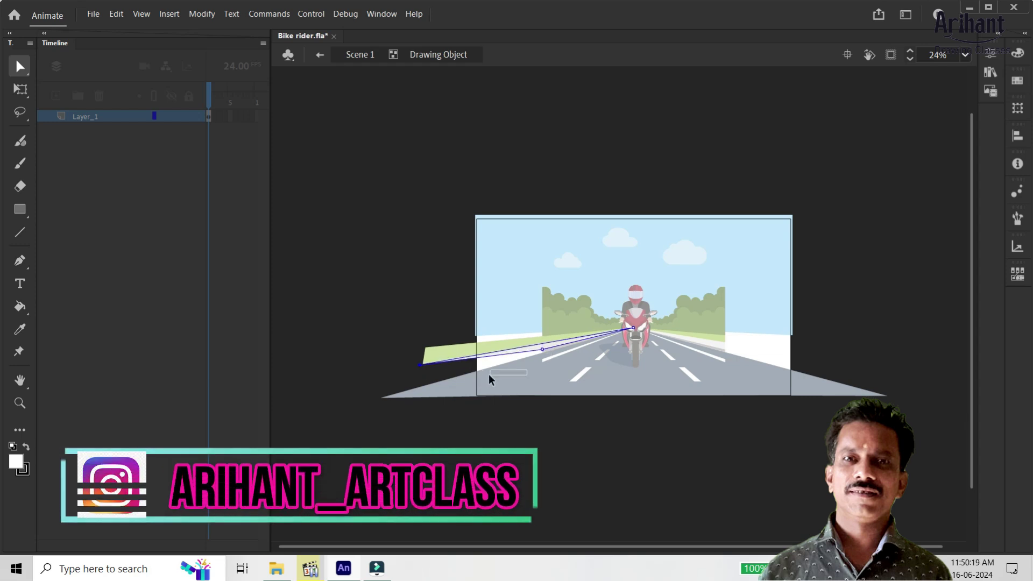
left_click_drag(542, 349, 437, 386)
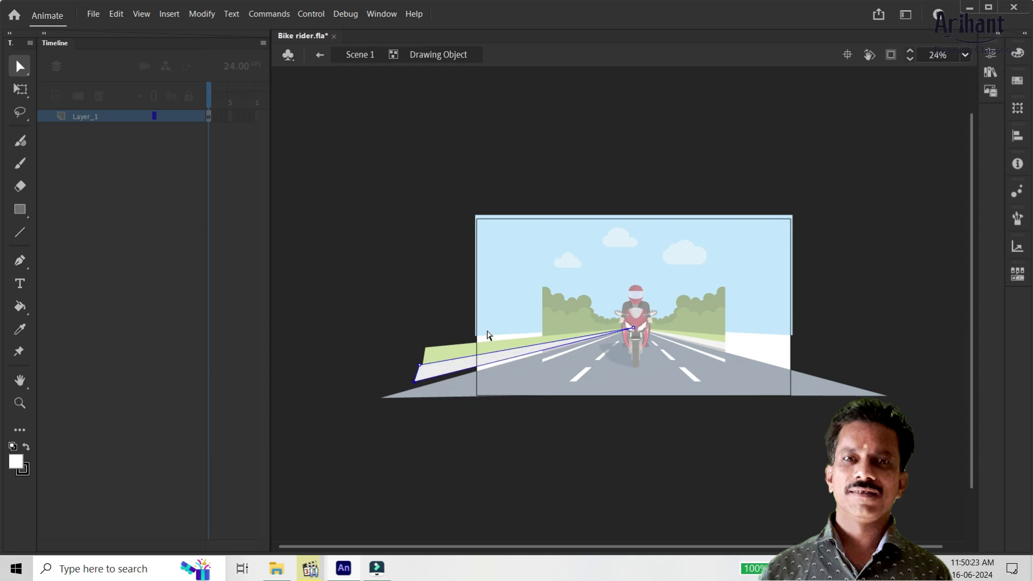
double_click(475, 322)
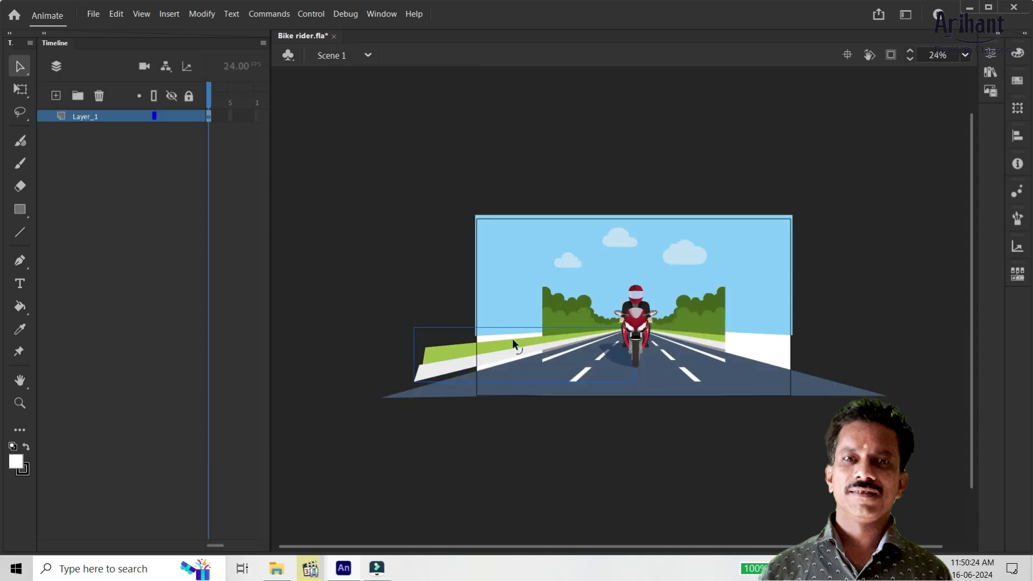
Step: Edit the thin brownish-grey strip below the left kerb and pull its two outer corner points along the road beyond the stage edge
key("z")
left_click(540, 346)
left_click_drag(444, 338, 601, 284)
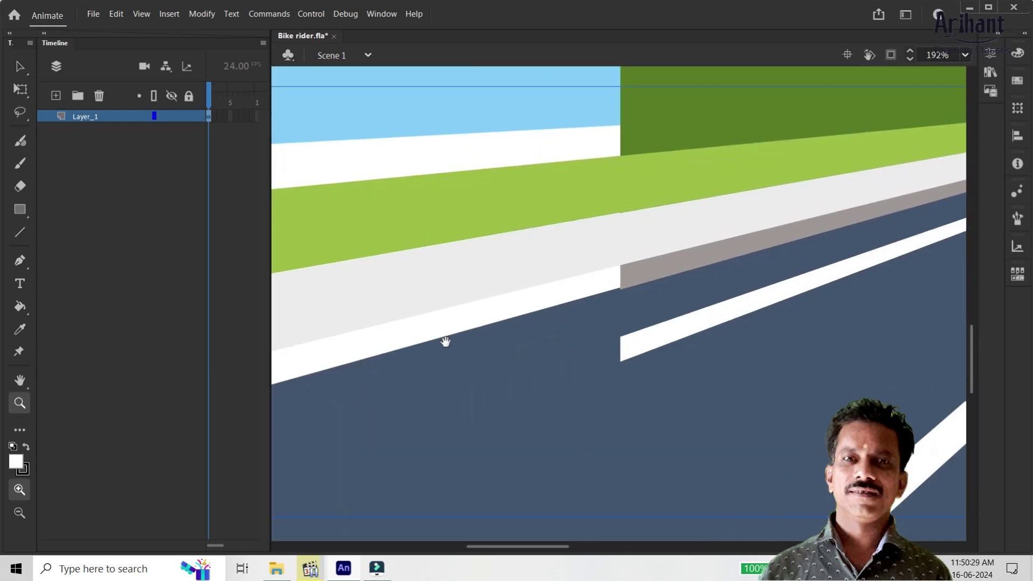
key("v")
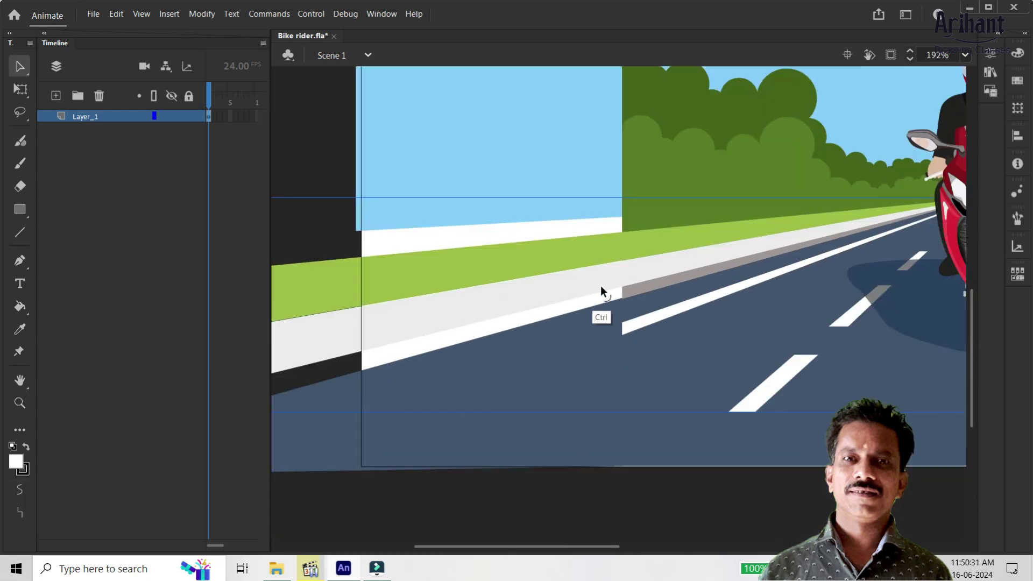
scroll(602, 293, "down", 2)
double_click(626, 305)
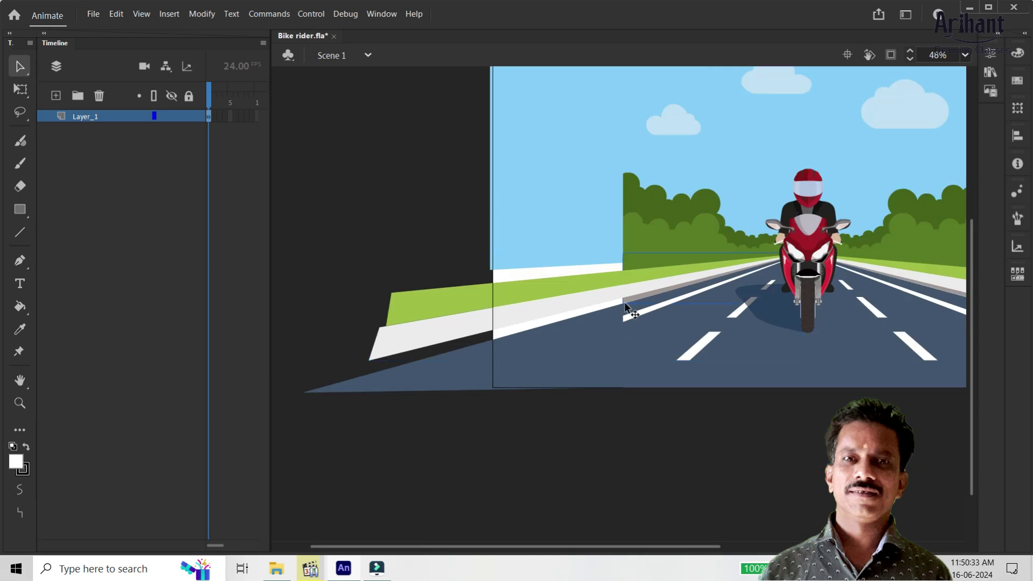
left_click(622, 304)
left_click_drag(619, 296, 436, 343)
left_click_drag(624, 308, 466, 348)
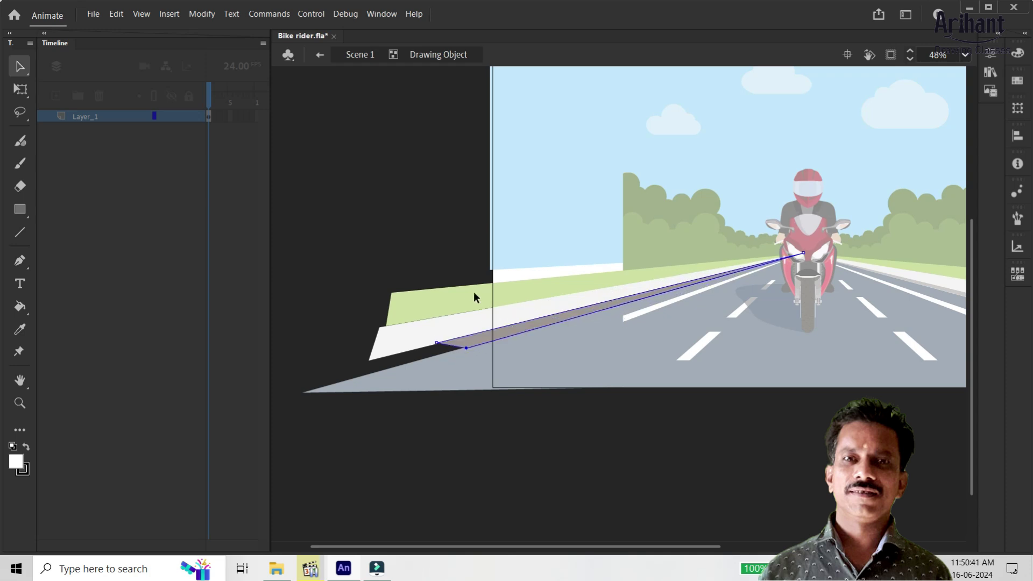
double_click(473, 267)
Step: Edit the solid white edge line on the left side of the road as a drawing object
mouse_move(577, 247)
left_mouse_down()
mouse_move(475, 228)
mouse_move(500, 218)
left_mouse_up()
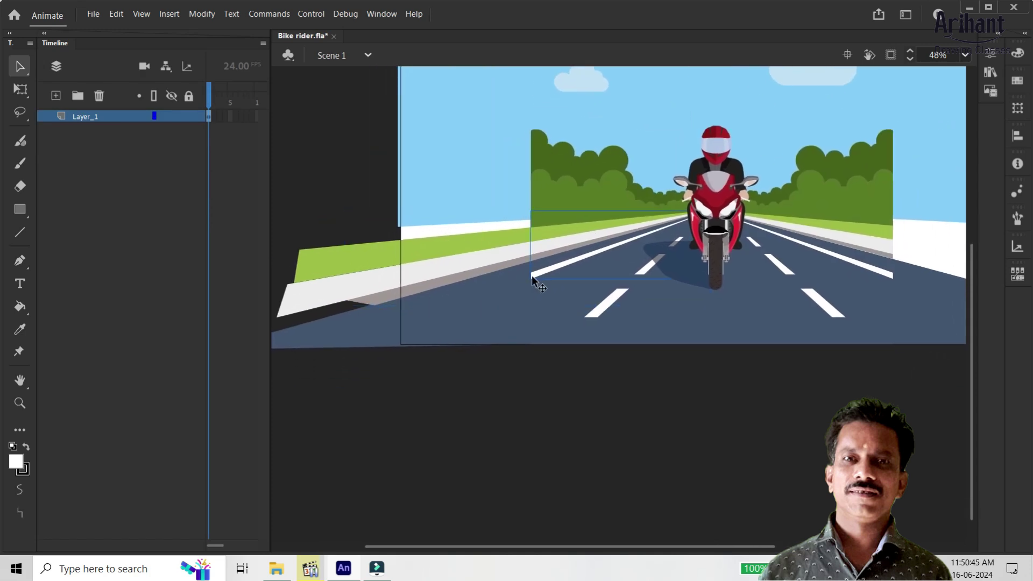
double_click(531, 276)
left_click(527, 277)
left_click_drag(531, 278, 340, 344)
key("ctrl")
key("ctrl+z")
key("ctrl+z")
Step: Pull the white edge line's two outer corner points outward and down past the stage's lower-left corner, and return to the scene
left_click_drag(531, 283, 364, 346)
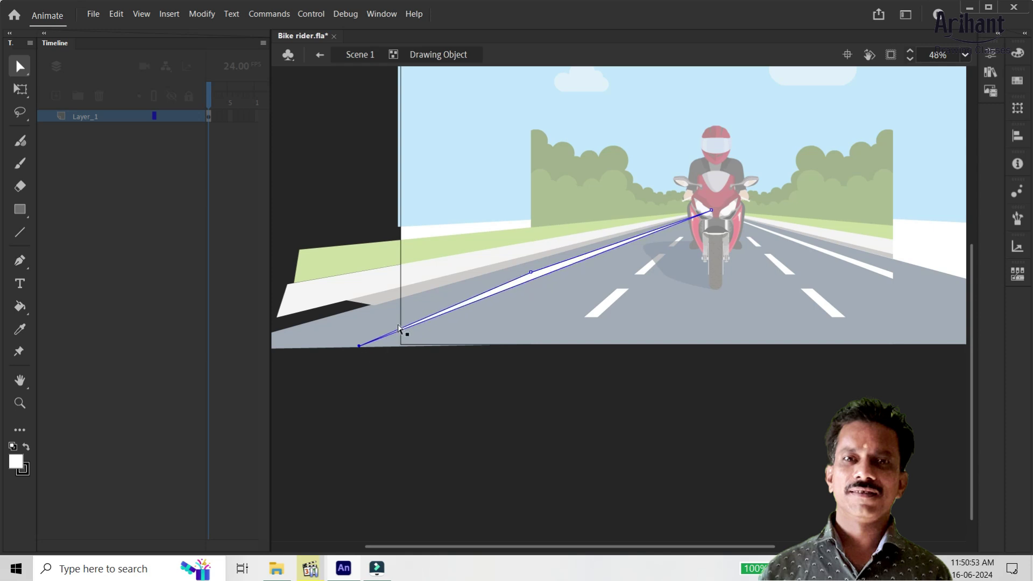
mouse_move(531, 273)
left_mouse_down()
mouse_move(368, 319)
mouse_move(350, 335)
left_mouse_up()
key("space")
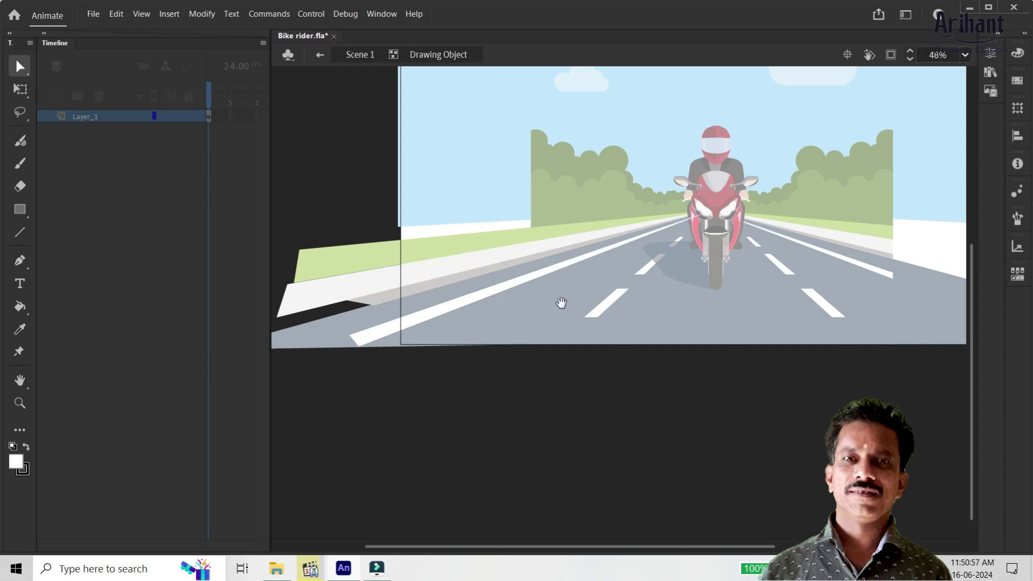
left_click_drag(561, 303, 533, 310)
key("b")
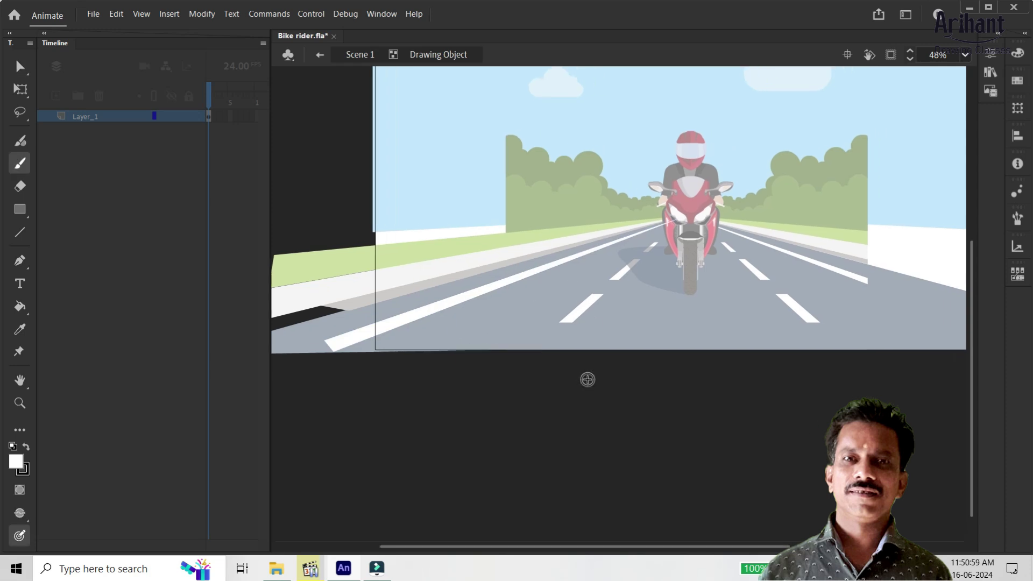
key("a")
double_click(583, 383)
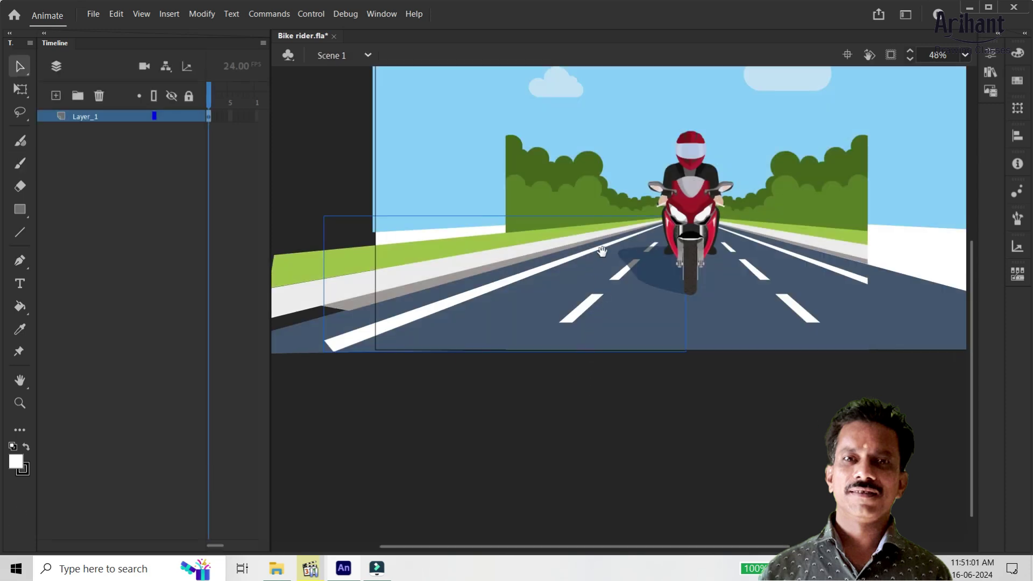
Step: Save the document with the extended left roadside shapes
scroll(600, 269, "up", 2)
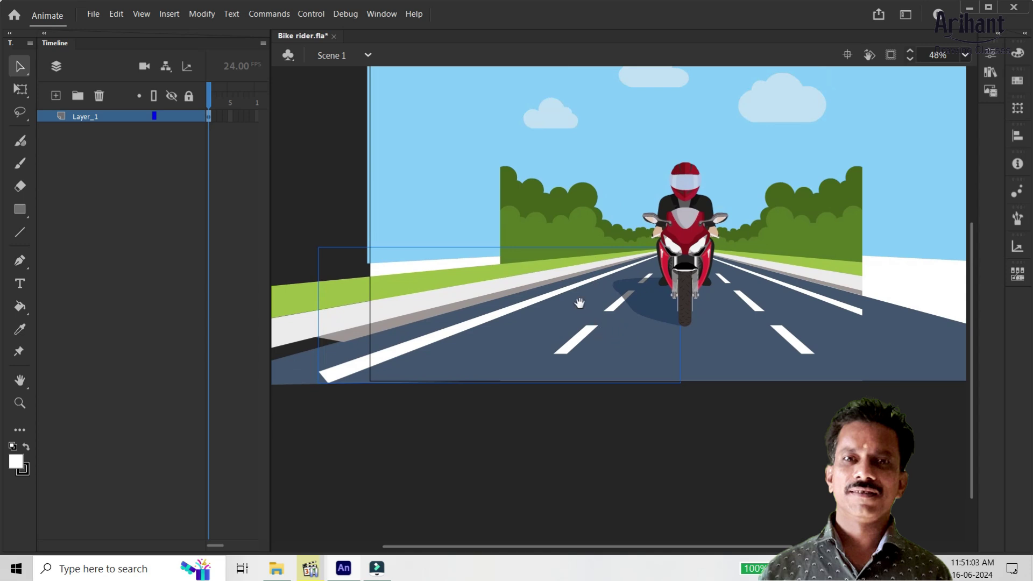
left_click_drag(518, 274, 557, 303)
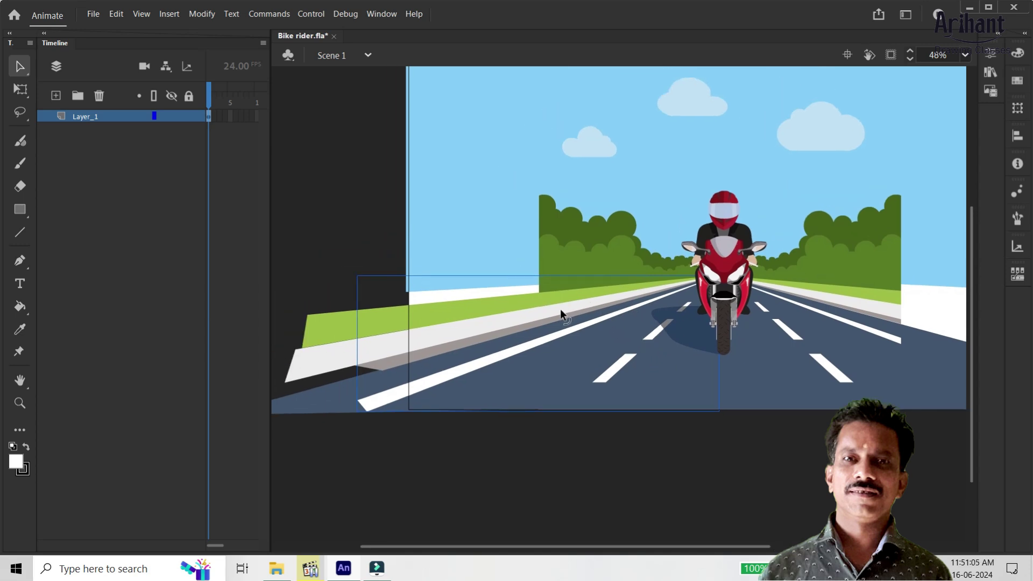
key("ctrl+s")
left_click_drag(609, 317, 606, 303)
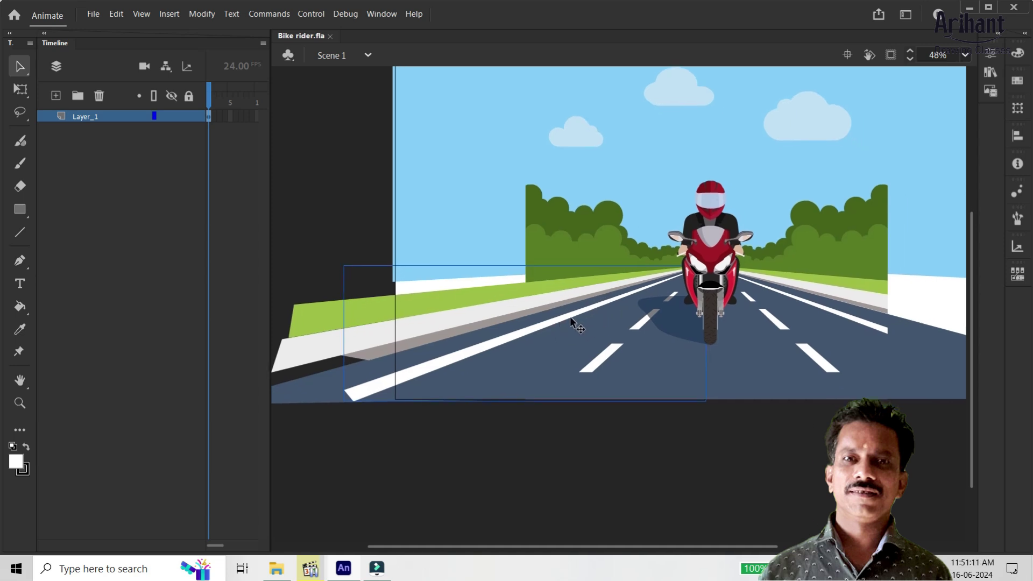
double_click(473, 349)
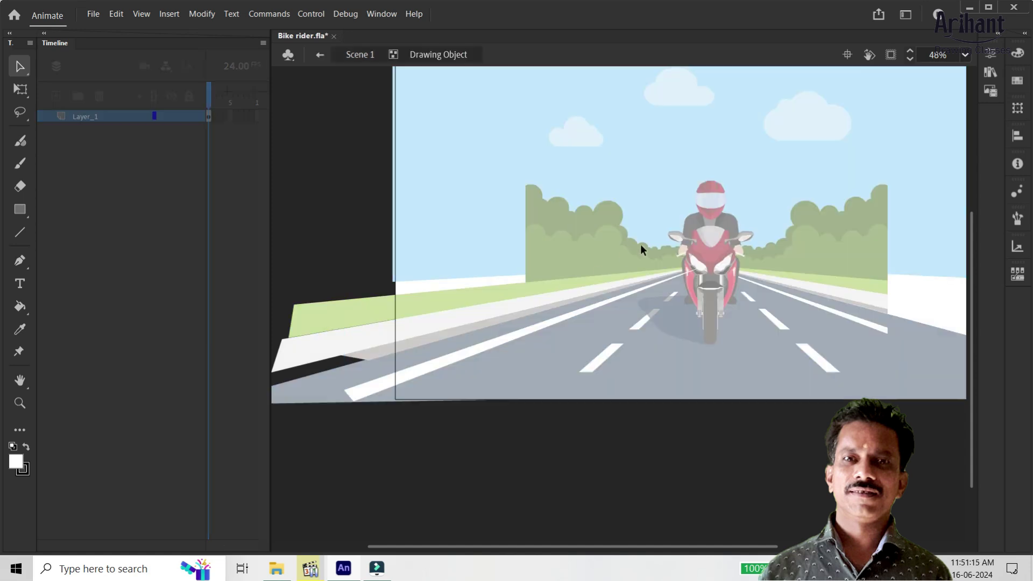
double_click(542, 441)
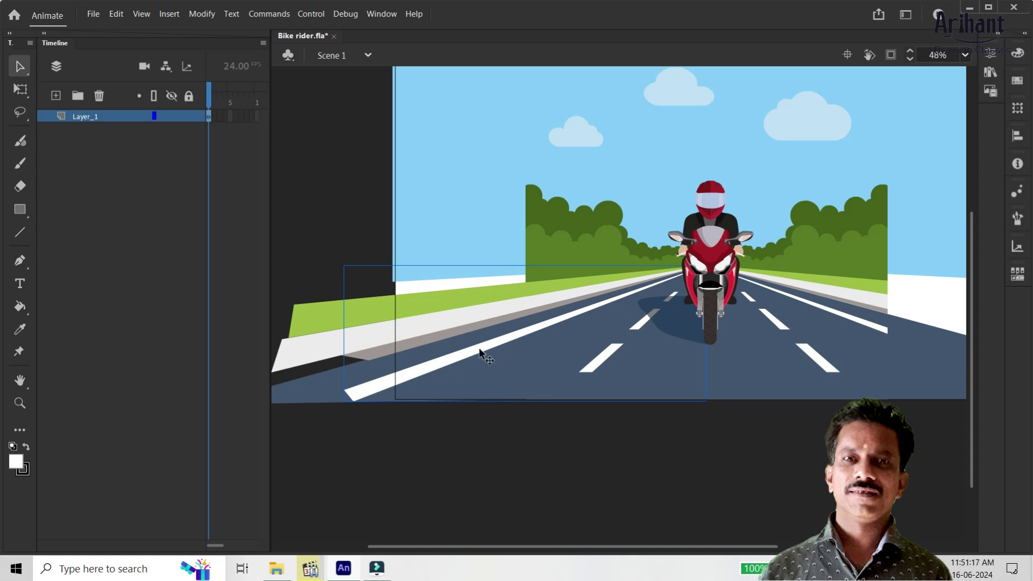
mouse_move(479, 349)
left_mouse_down()
mouse_move(492, 355)
mouse_move(438, 221)
mouse_move(593, 158)
left_mouse_up()
key("ctrl+z")
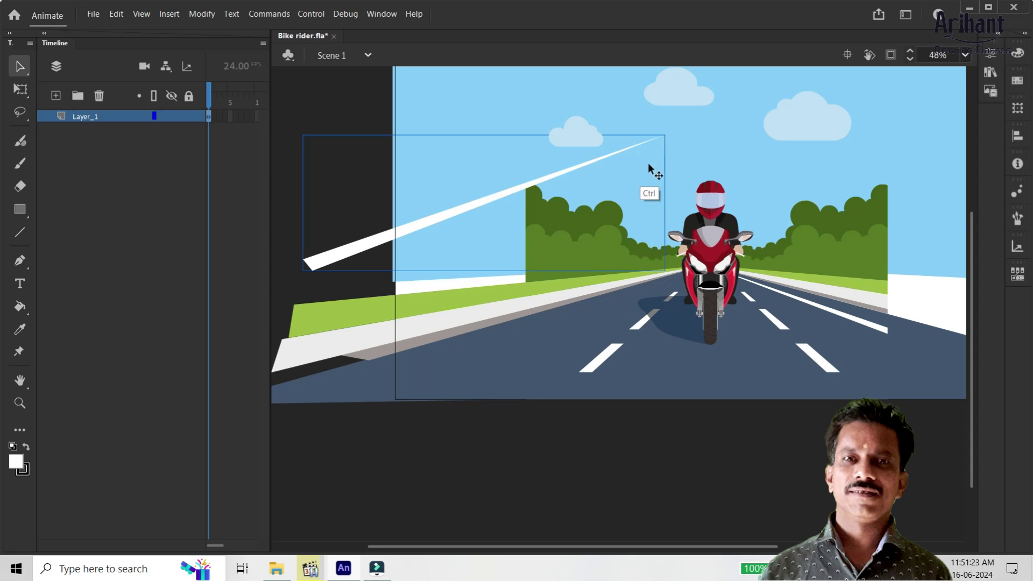
key("ctrl+z")
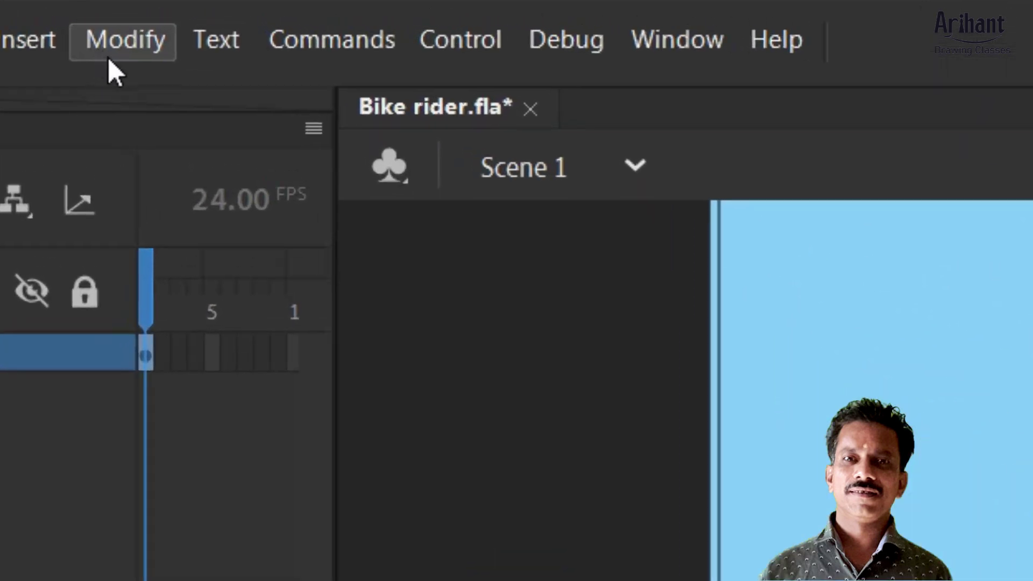
Step: Convert the left white edge line to a Graphic symbol named "ro" with its registration point at the top-right corner
left_click(200, 15)
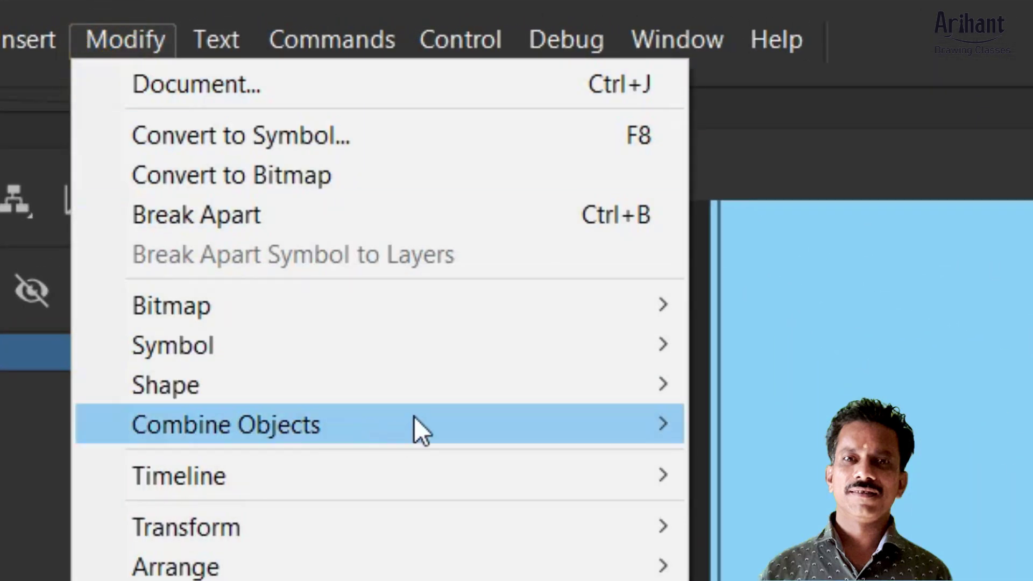
mouse_move(621, 349)
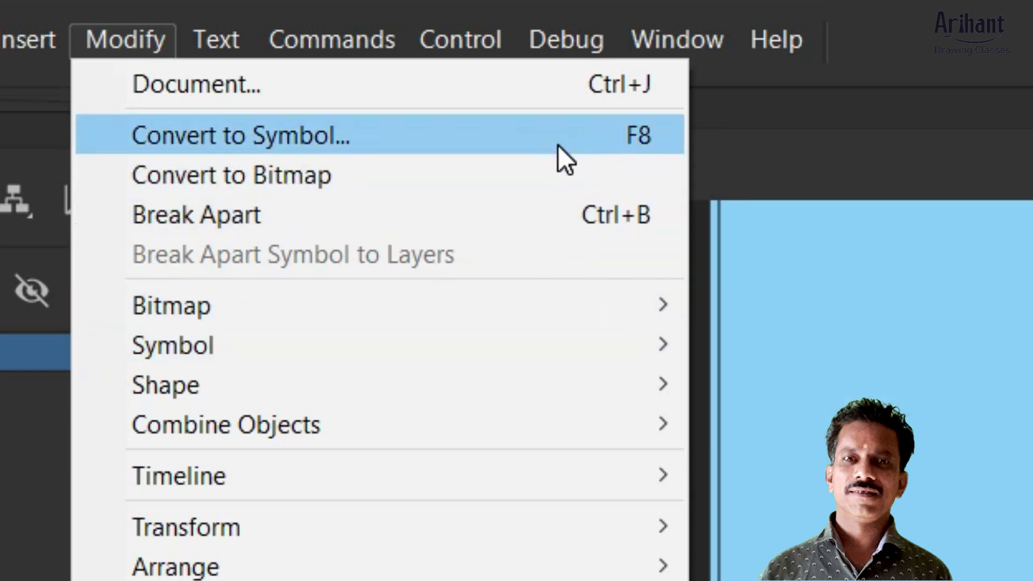
left_click(561, 146)
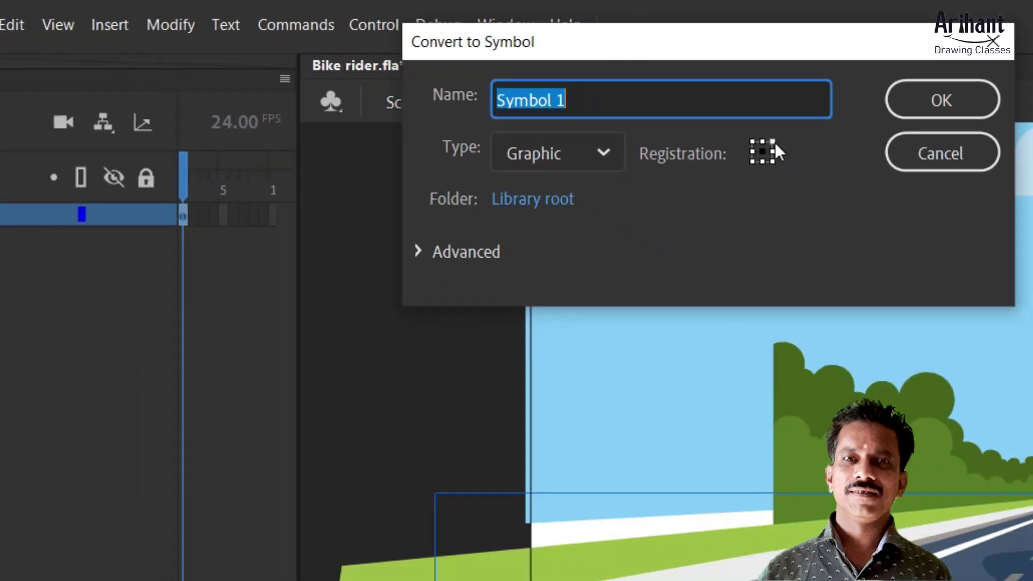
left_click(773, 141)
left_click(604, 100)
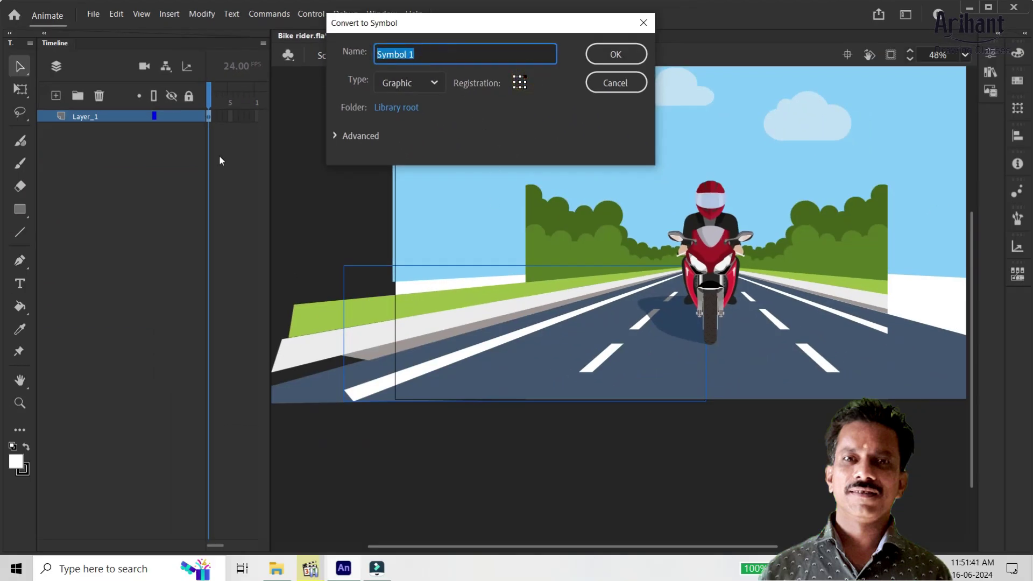
type("ro")
left_click(616, 54)
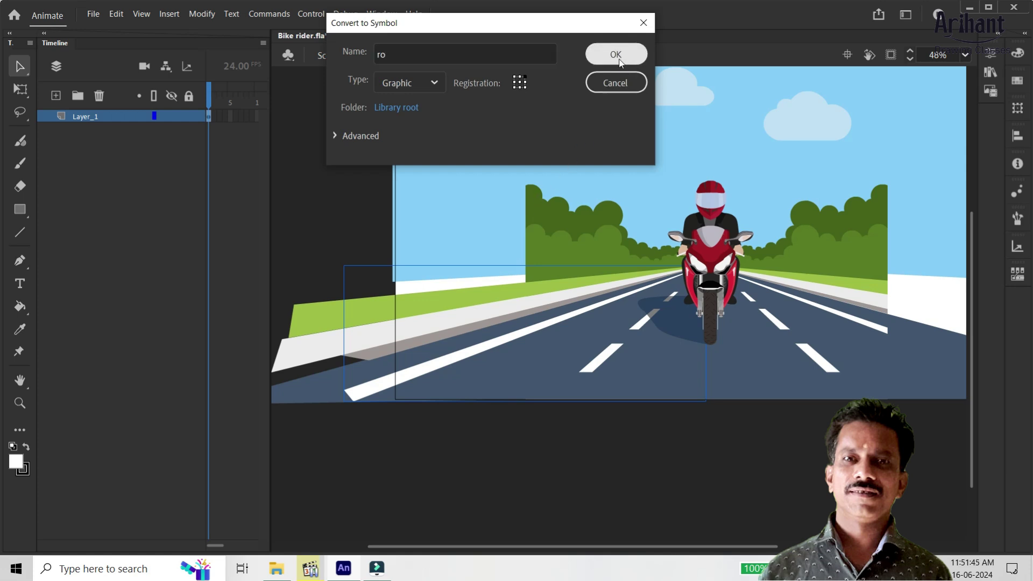
Step: Move the edge line symbol's transformation point to its top-right corner and narrow the symbol slightly from its left side with Free Transform
key("q")
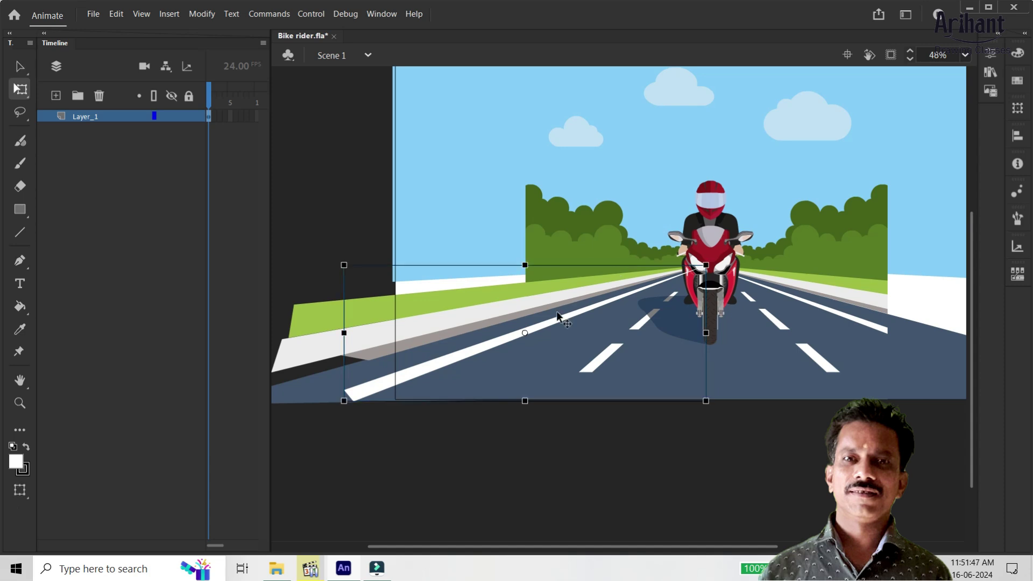
left_click_drag(522, 333, 705, 265)
mouse_move(634, 292)
left_mouse_down()
mouse_move(622, 322)
mouse_move(627, 303)
left_mouse_up()
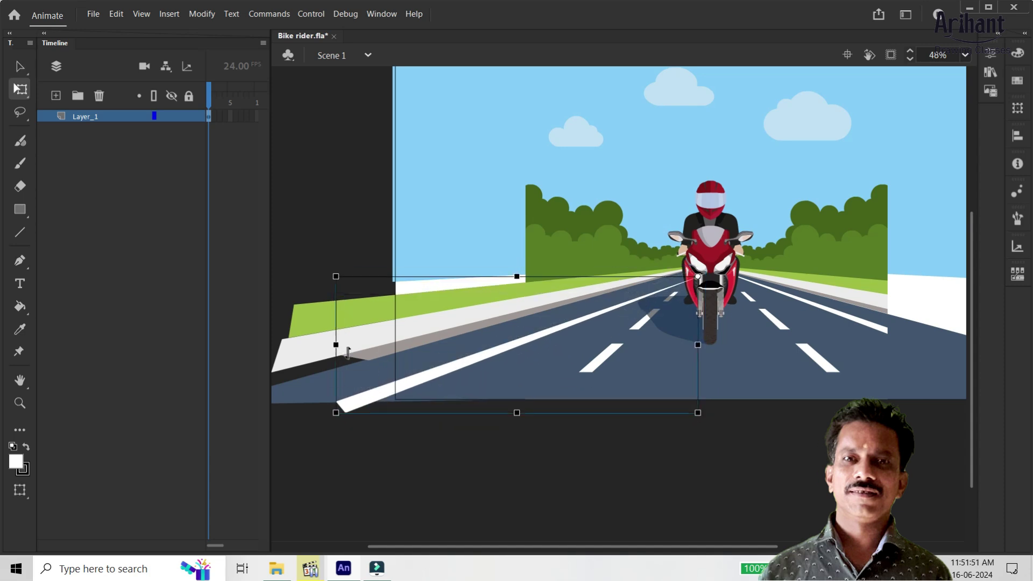
key("ctrl+z")
left_click_drag(344, 332, 374, 333)
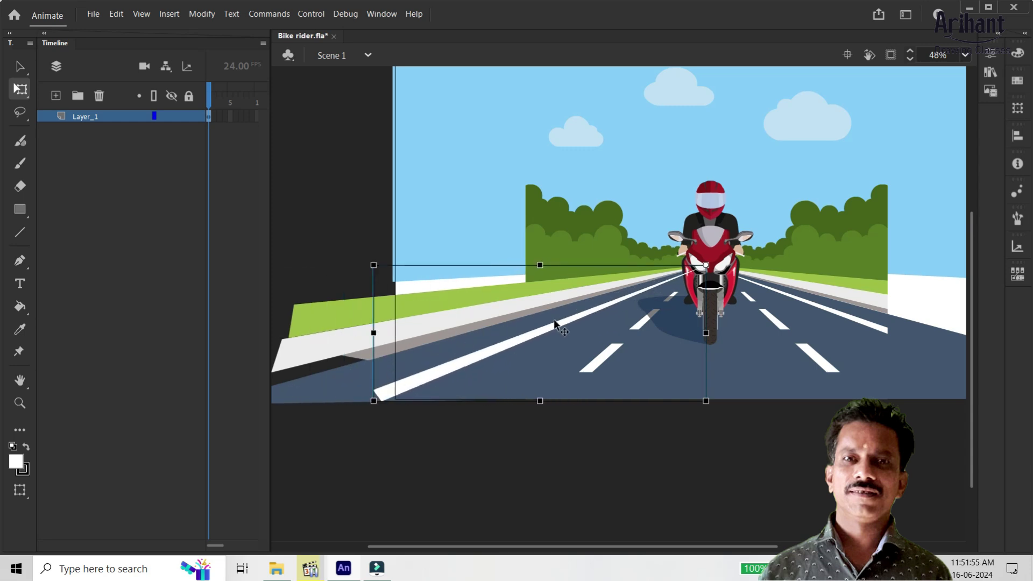
Step: Undo the last narrowing of the edge line symbol and try shifting the left footpath strip
key("ctrl+z")
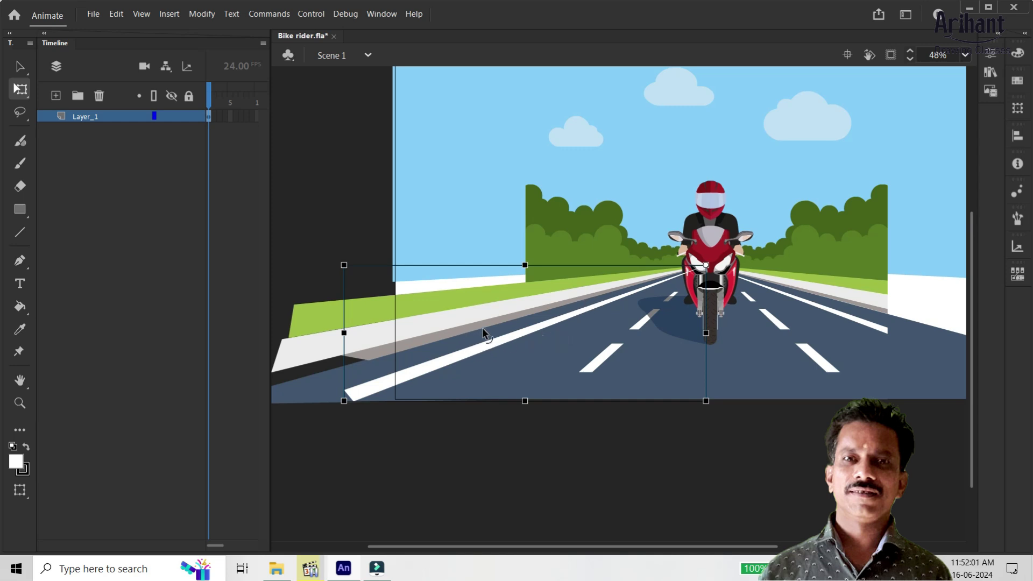
left_click(452, 327)
left_click_drag(476, 315, 462, 306)
key("ctrl+z")
Step: Open the left light-grey footpath strip's drawing object for editing and rotate its shape upright
left_click_drag(606, 275, 728, 236)
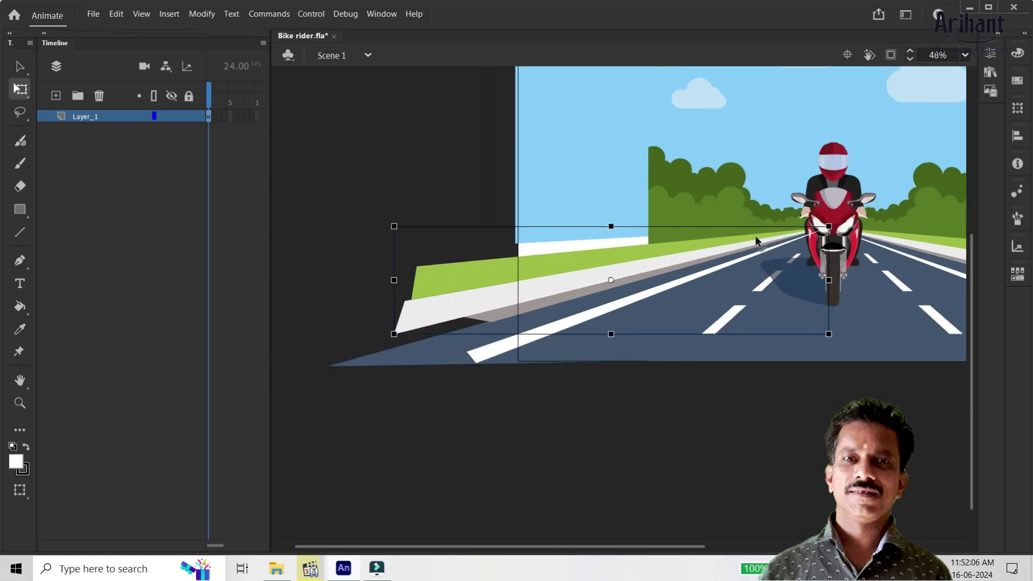
double_click(703, 256)
left_click(720, 253)
mouse_move(840, 220)
left_mouse_down()
mouse_move(724, 72)
mouse_move(594, 45)
mouse_move(606, 45)
left_mouse_up()
Step: Refine the upright strip's shape around its narrow upper tip and return to Scene 1
left_click_drag(624, 142, 628, 188)
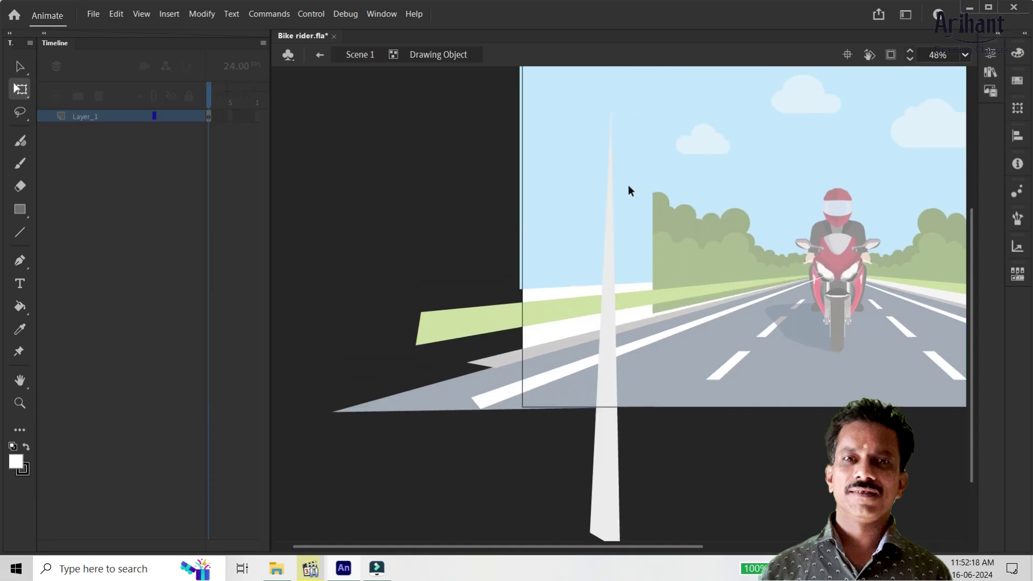
left_click_drag(626, 99, 629, 101)
left_click_drag(607, 168, 657, 88)
left_click_drag(672, 301, 659, 283)
left_click(601, 177)
mouse_move(618, 96)
left_mouse_down()
mouse_move(602, 91)
mouse_move(630, 91)
left_mouse_up()
left_click(630, 110)
left_click(602, 141)
left_click(620, 90)
left_click(595, 141)
left_click(629, 98)
left_click(596, 114)
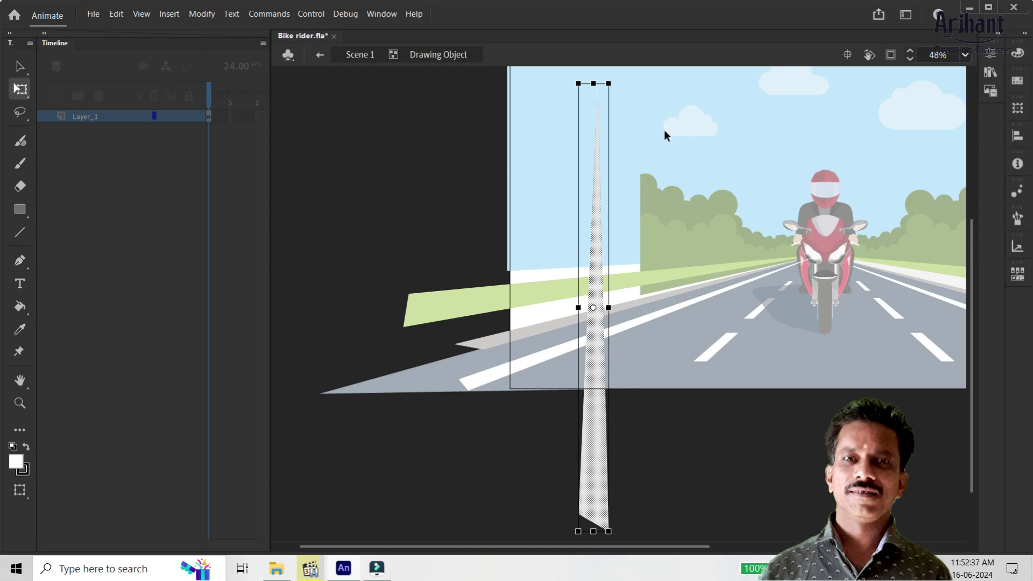
left_click(359, 55)
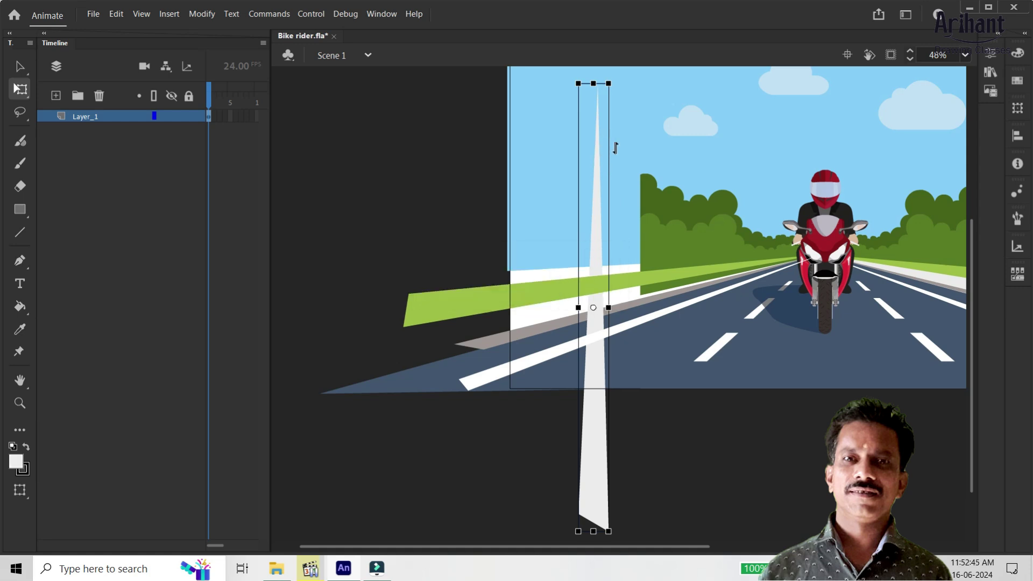
Step: Convert the upright footpath strip to a Graphic symbol named "road line" with its registration point at the top centre
right_click(602, 158)
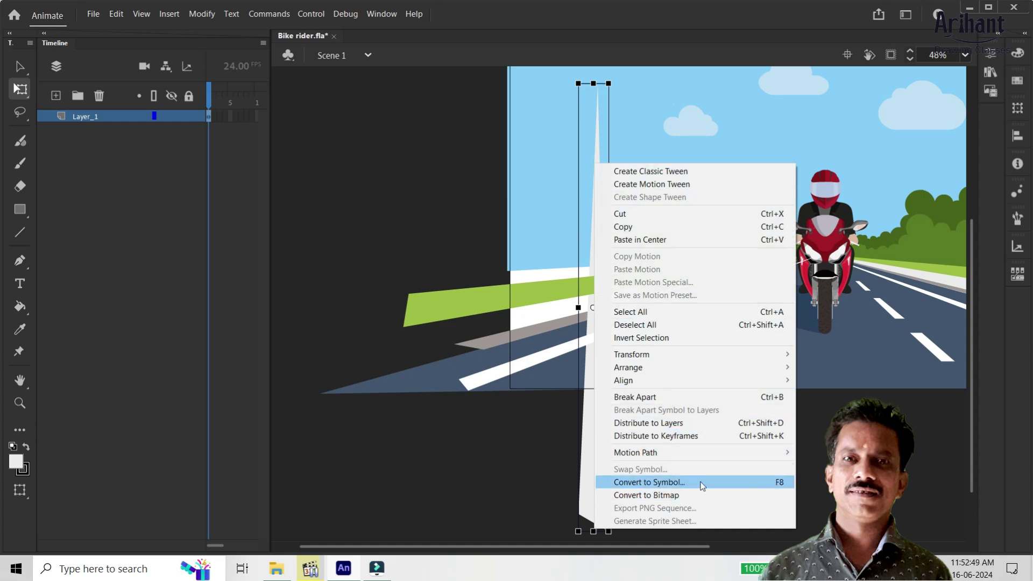
left_click(703, 482)
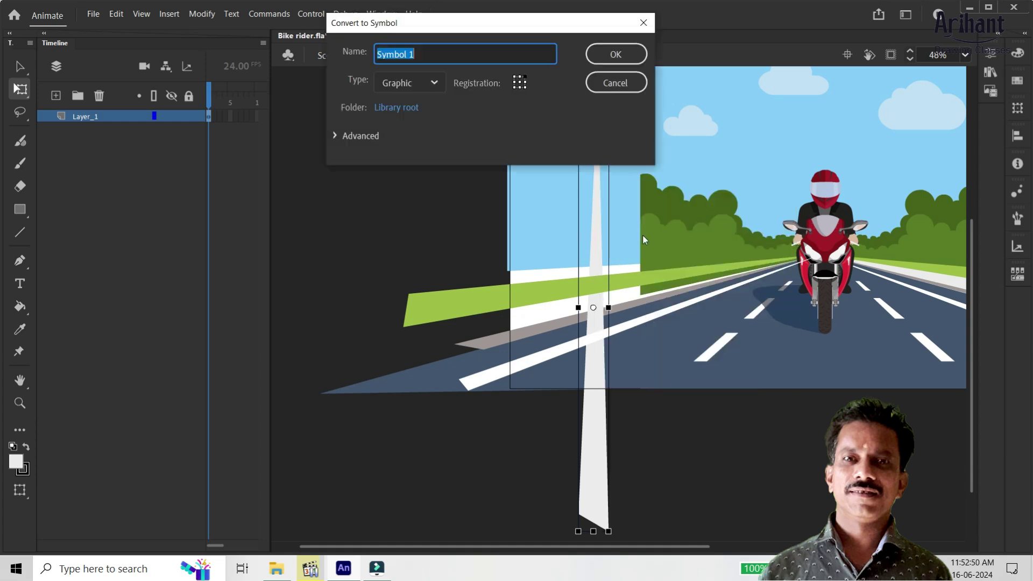
left_click(520, 81)
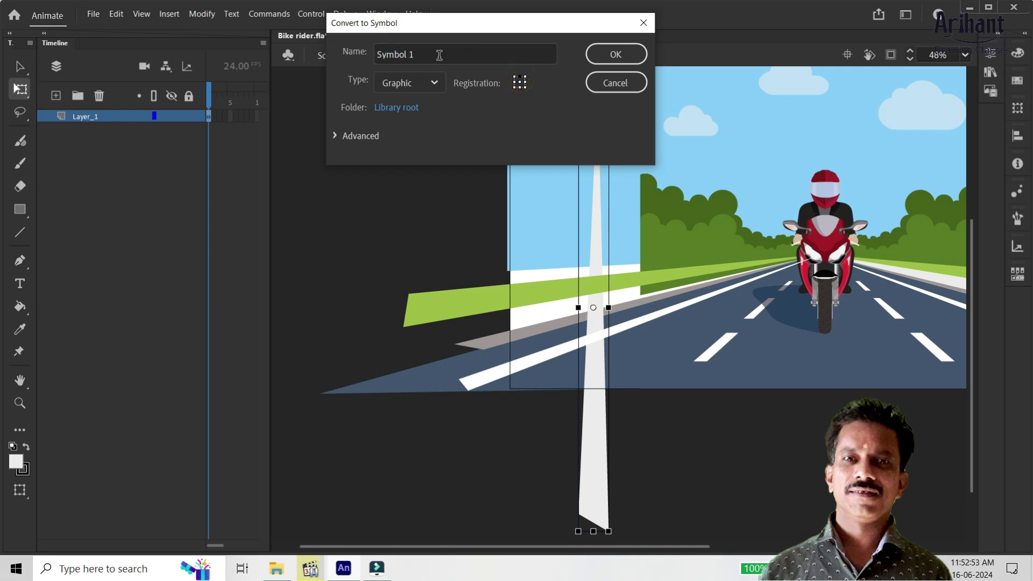
double_click(439, 53)
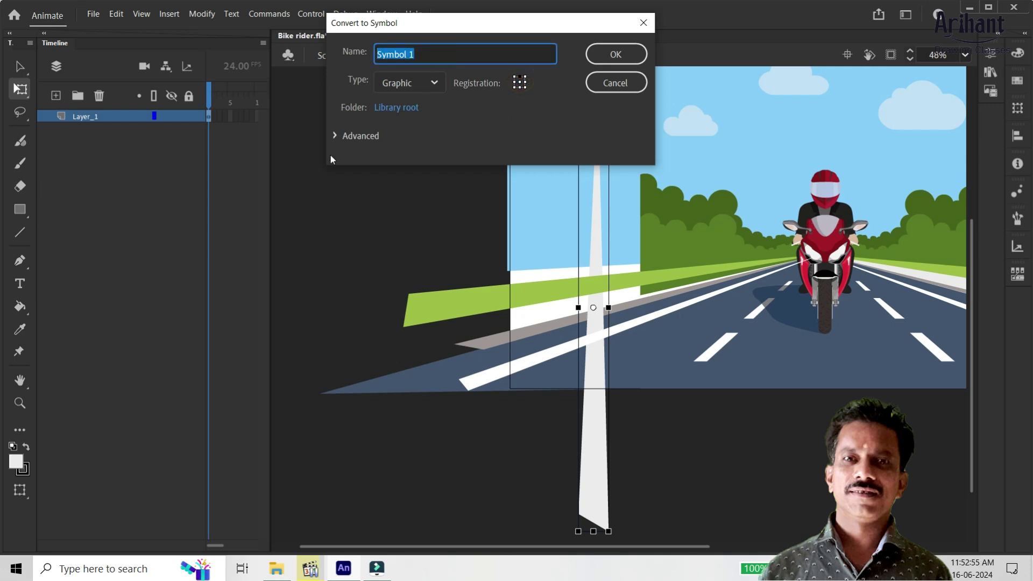
type("road line")
left_click(616, 53)
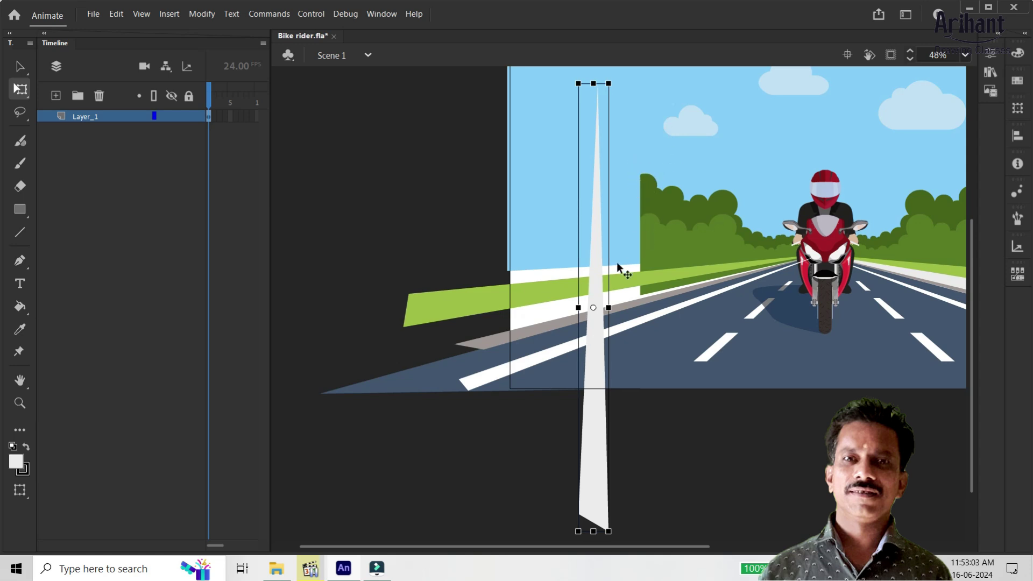
Step: Move the strip symbol's transformation point to its narrow tip and rotate the strip back along the left roadside
left_click_drag(592, 306, 610, 104)
mouse_move(546, 130)
left_mouse_down()
mouse_move(695, 259)
mouse_move(741, 318)
mouse_move(752, 296)
left_mouse_up()
key("space")
left_click_drag(571, 368, 643, 308)
left_click_drag(521, 481, 465, 278)
left_click_drag(551, 267, 505, 273)
Step: Nudge the footpath strip in small increments to line it up with the left grass verge and kerb
key("shift+Down")
key("Up")
key("Up")
key("Up")
key("Up")
key("Up")
key("Up")
key("Up")
key("Up")
key("Down")
key("Down")
key("Right")
key("Right")
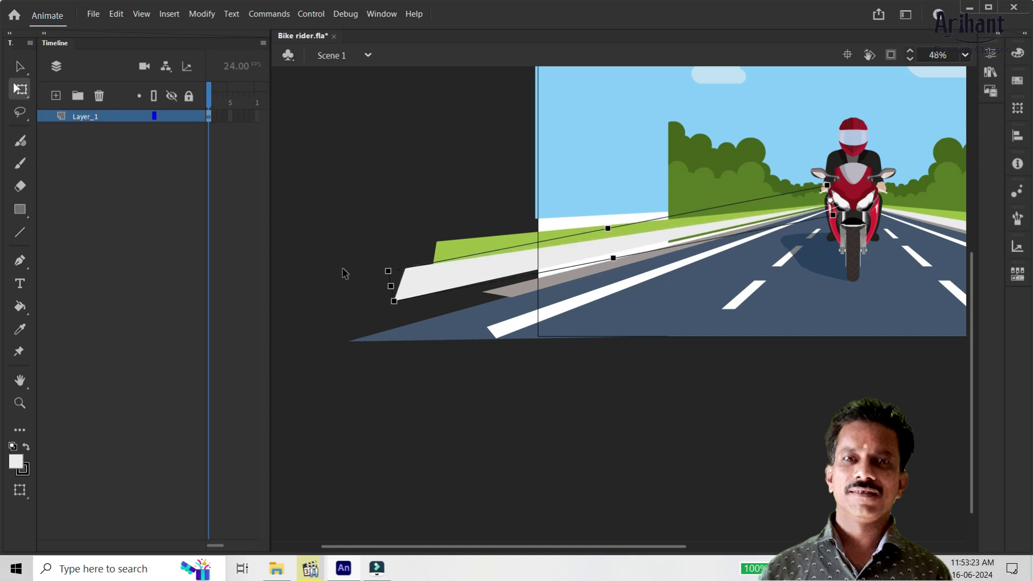
Step: Rotate the footpath strip slightly to lower its outer end and shift it right against the kerb
left_click_drag(377, 262, 376, 271)
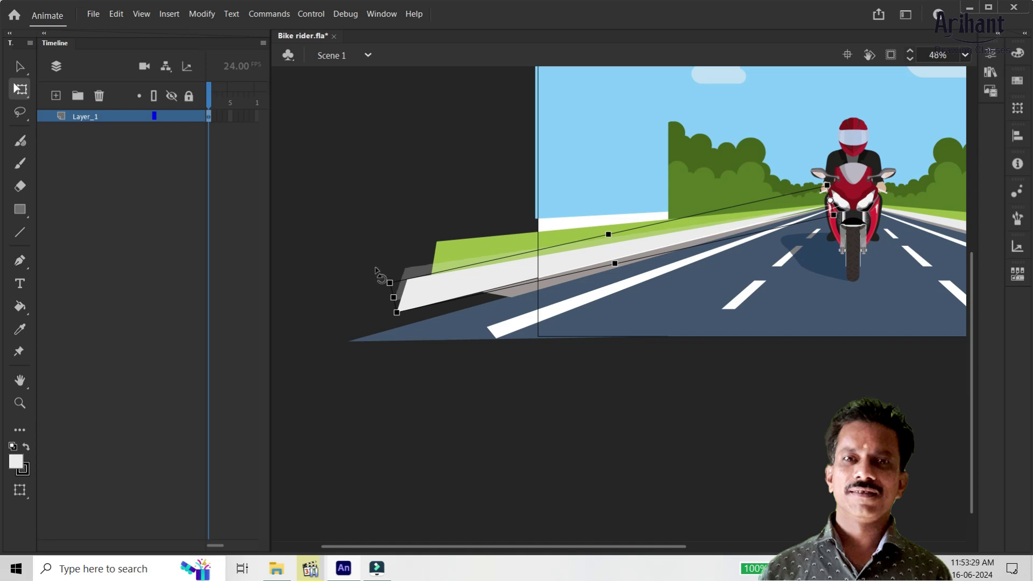
left_click_drag(376, 267, 418, 290)
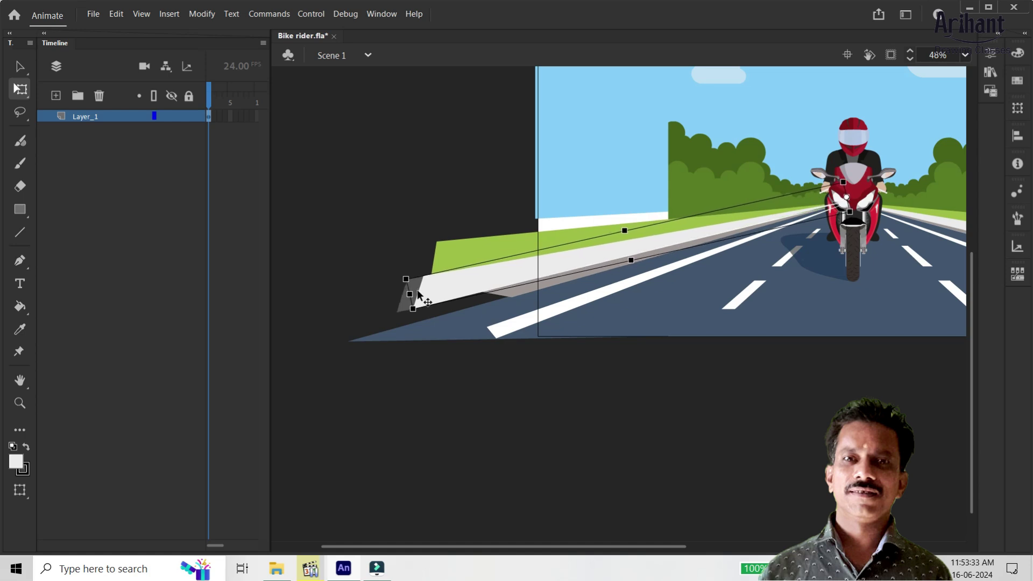
scroll(474, 283, "right", 2)
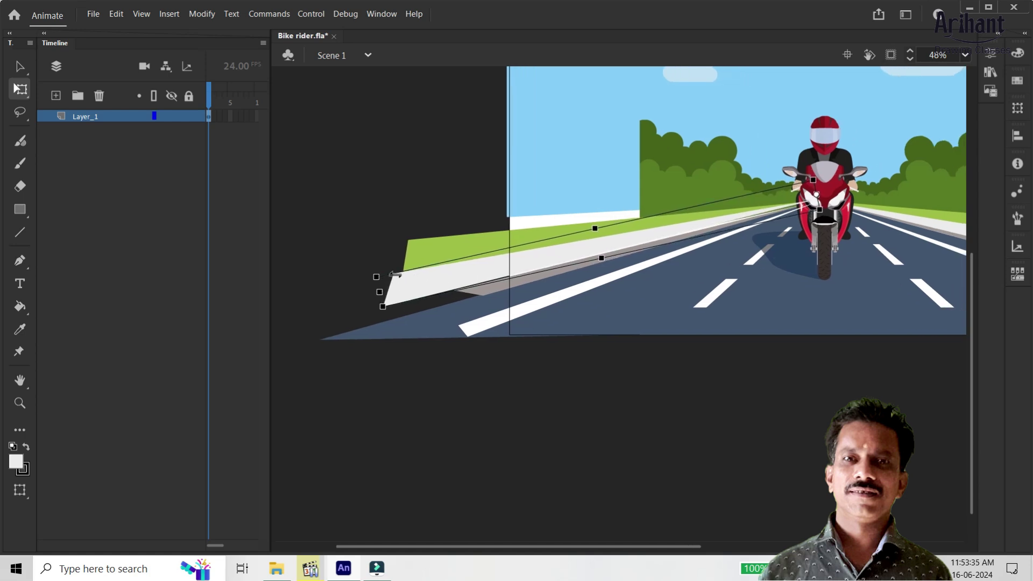
left_click_drag(367, 273, 367, 272)
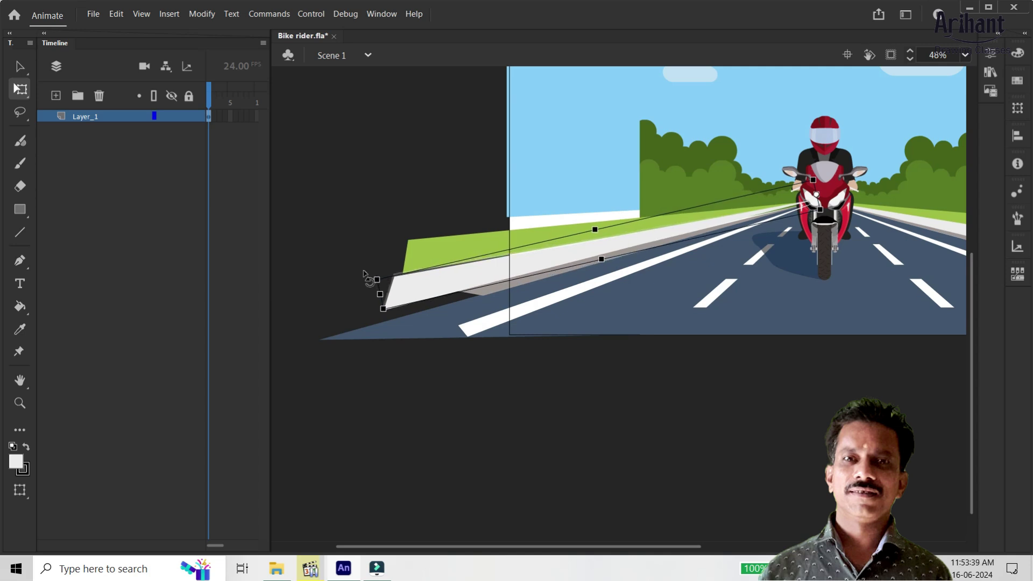
scroll(339, 225, "right", 2)
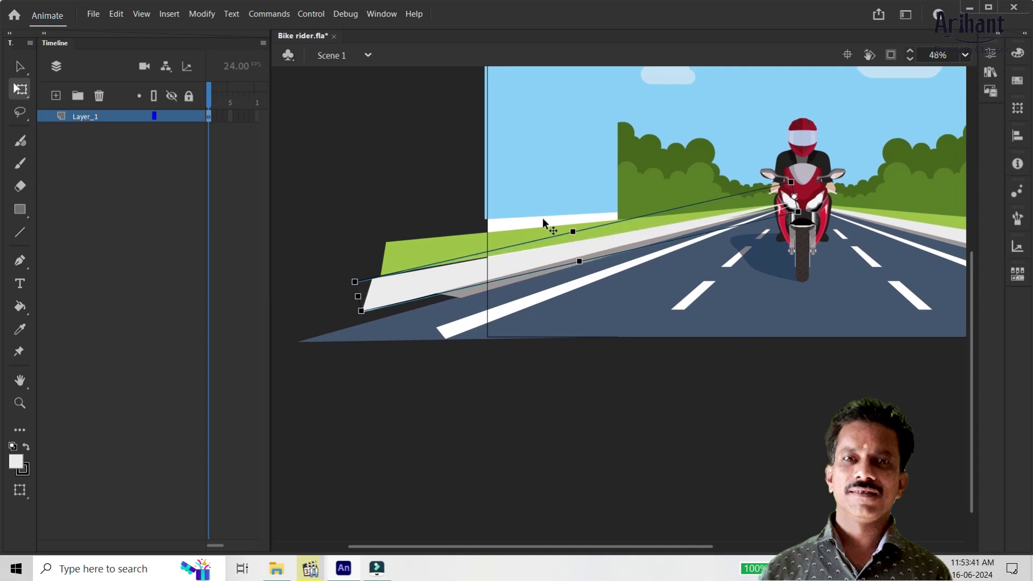
key("v")
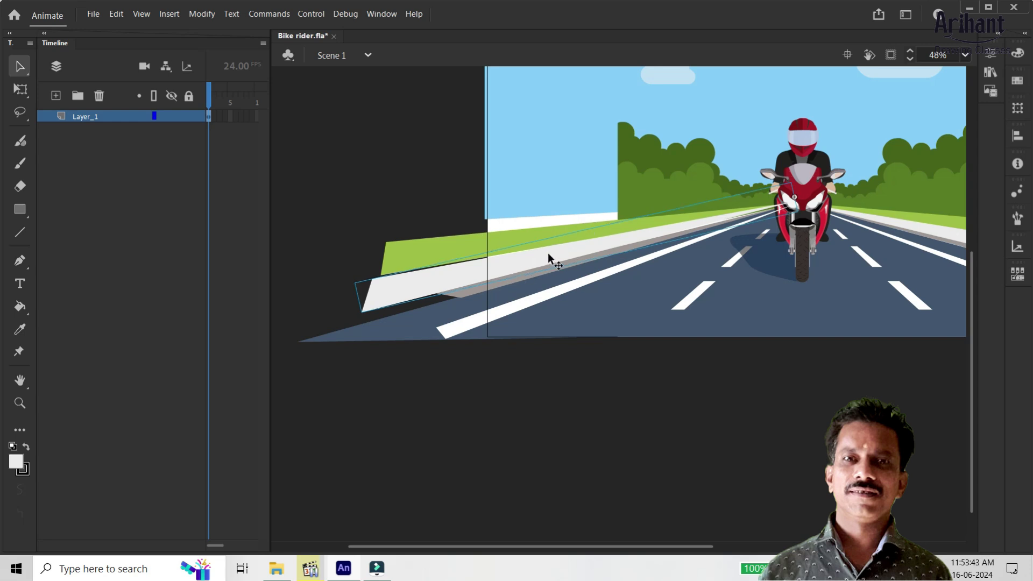
Step: Try resizing the footpath strip and edge line symbols from their outer ends
key("q")
mouse_move(356, 298)
left_mouse_down()
mouse_move(286, 312)
mouse_move(506, 262)
mouse_move(417, 281)
mouse_move(479, 258)
mouse_move(510, 261)
mouse_move(396, 288)
mouse_move(416, 273)
mouse_move(552, 273)
mouse_move(365, 274)
mouse_move(541, 270)
mouse_move(411, 270)
mouse_move(446, 273)
left_mouse_up()
key("ctrl+z")
left_click(449, 329)
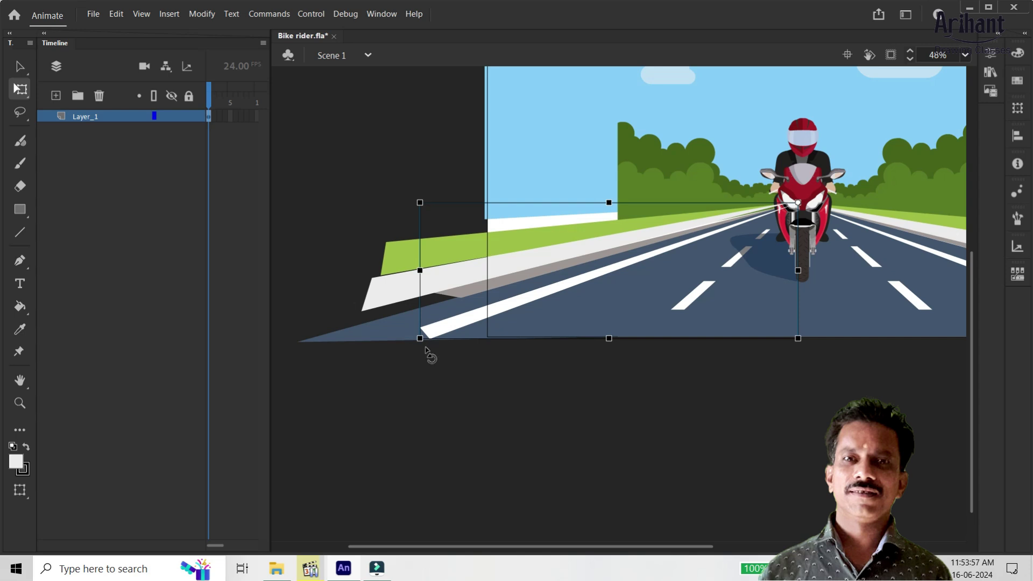
key("ctrl+z")
left_click_drag(487, 218, 400, 235)
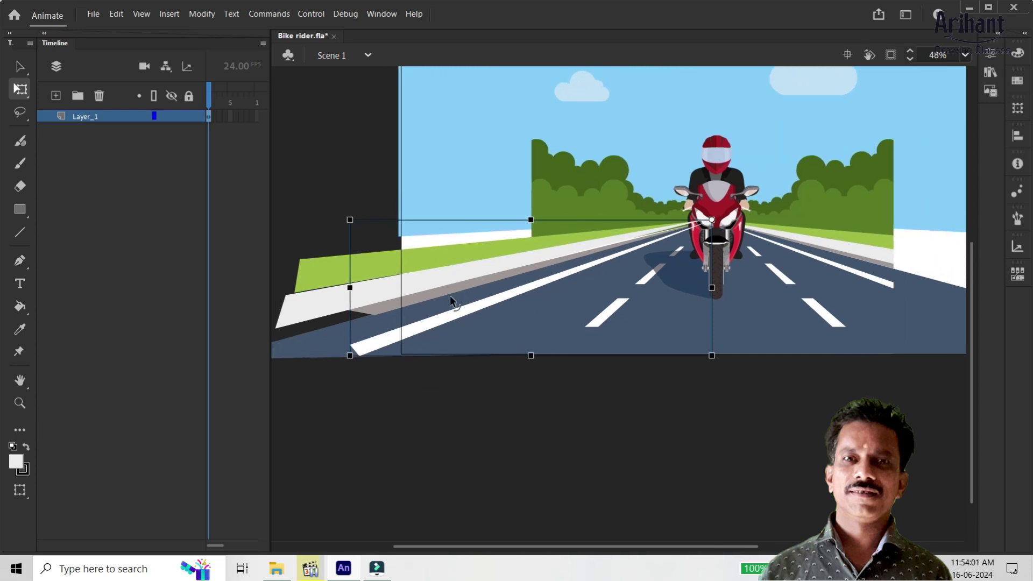
Step: Move the motorbike rider and its shadow onto a new layer above Layer_1, keeping their position on the stage
key("v")
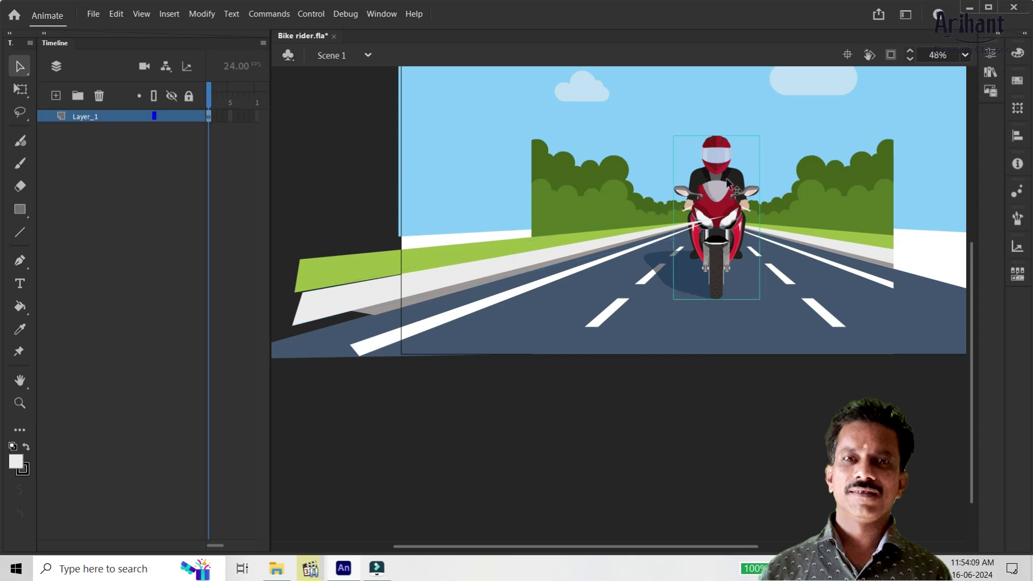
left_click_drag(727, 183, 774, 188)
key("ctrl+z")
left_click(671, 296, "shift")
key("Delete")
key("ctrl+shift+n")
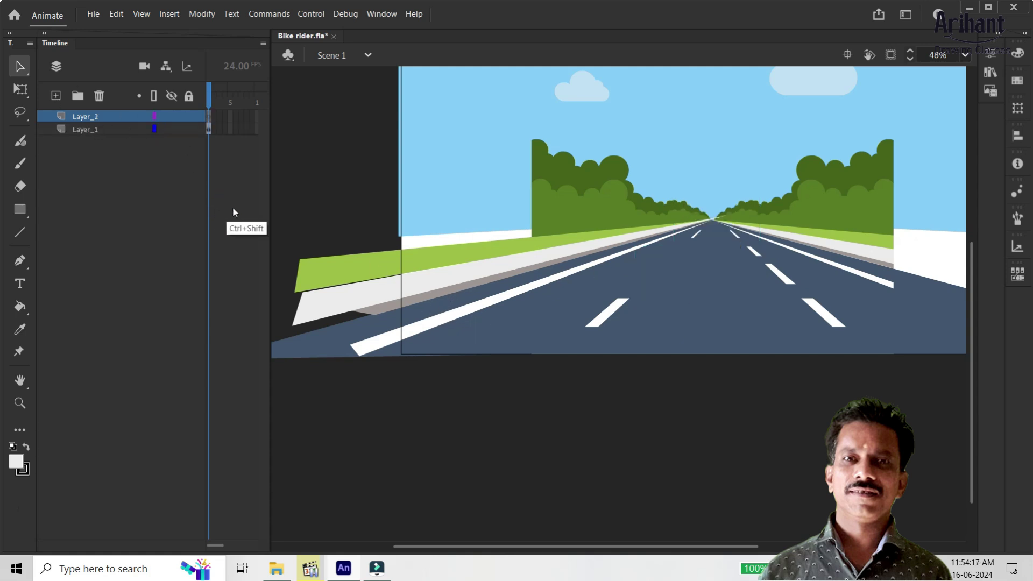
key("ctrl+shift+v")
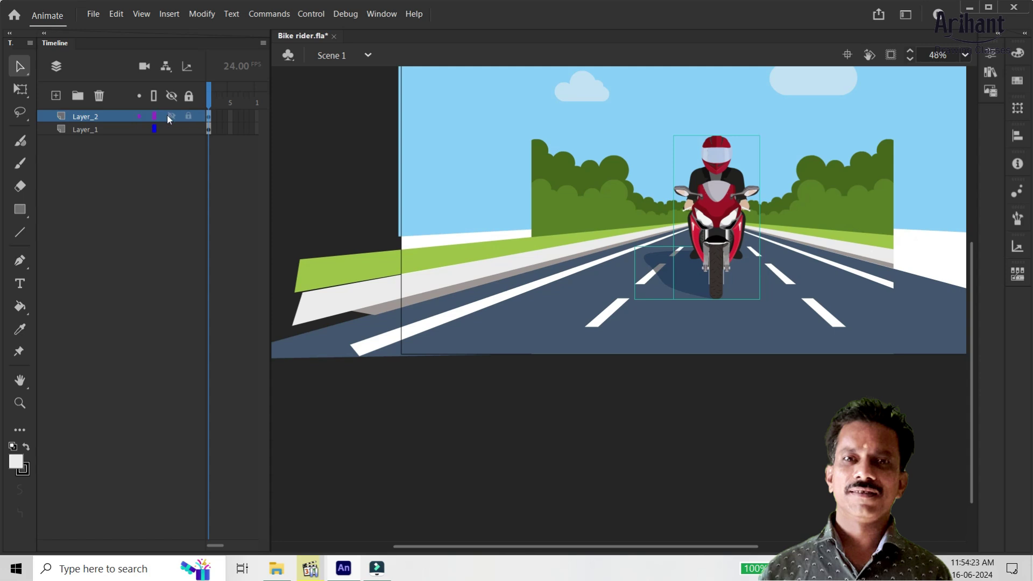
Step: Rename the new layer as "biker" and hide it
double_click(96, 117)
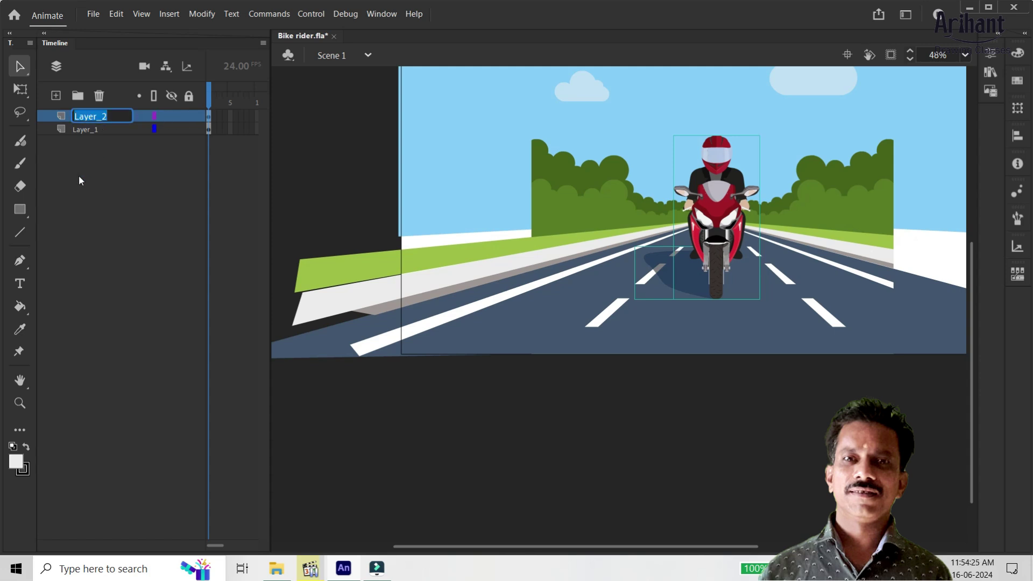
type("biker")
key("Return")
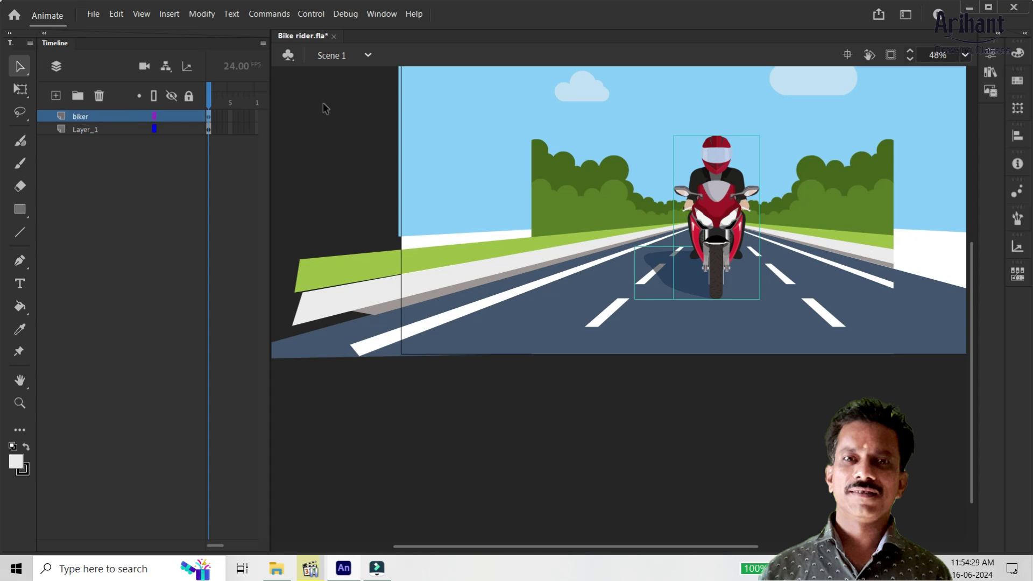
left_click(171, 116)
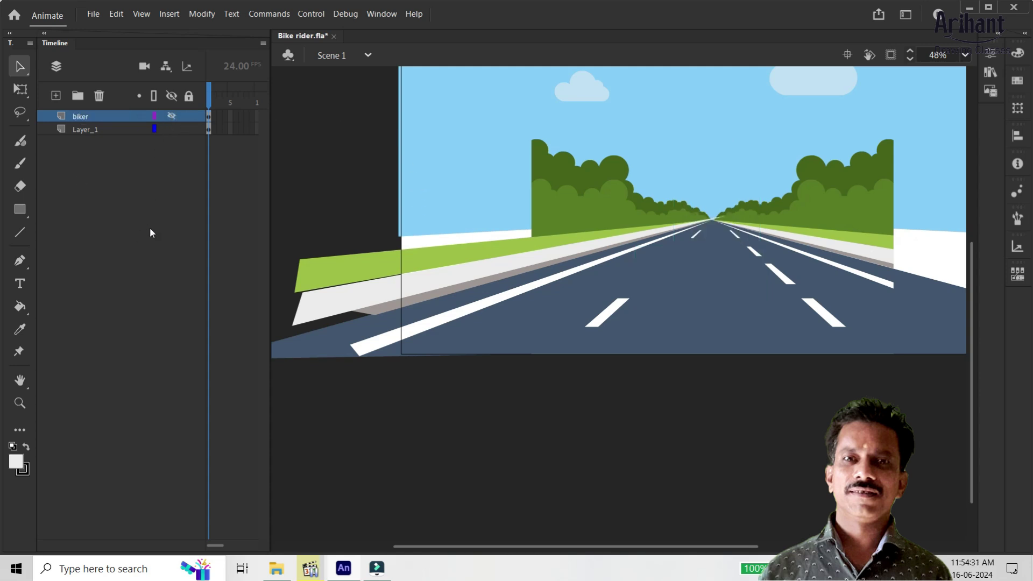
Step: Nudge the left footpath strip outward and slightly down to fit between the grass verge and the kerb
left_click(760, 238)
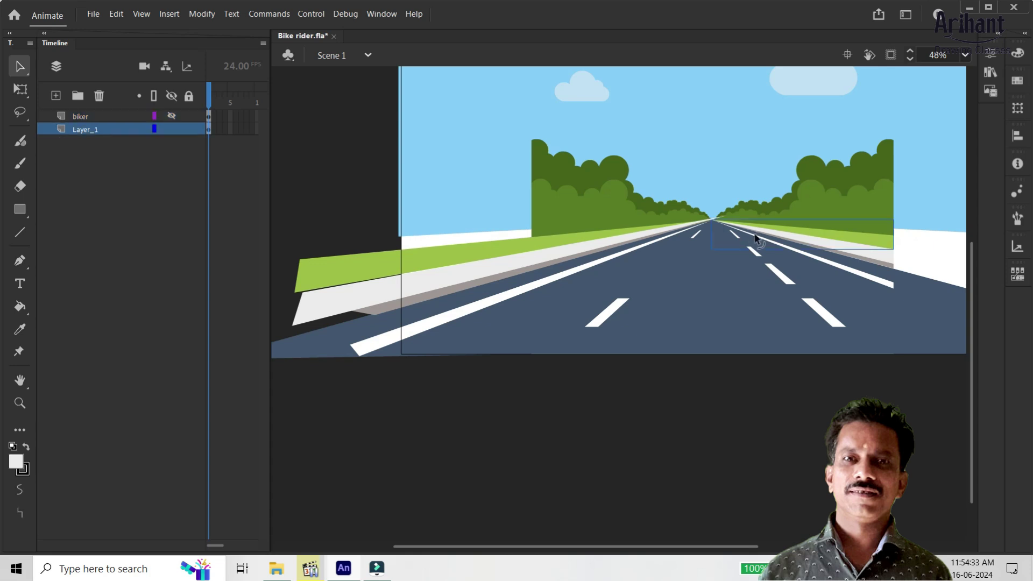
left_click(614, 246)
key("shift+Left")
key("shift+Left")
key("shift+Left")
key("shift+Down")
key("Up")
key("Up")
key("Up")
key("Right")
key("Right")
key("Right")
left_click(611, 247)
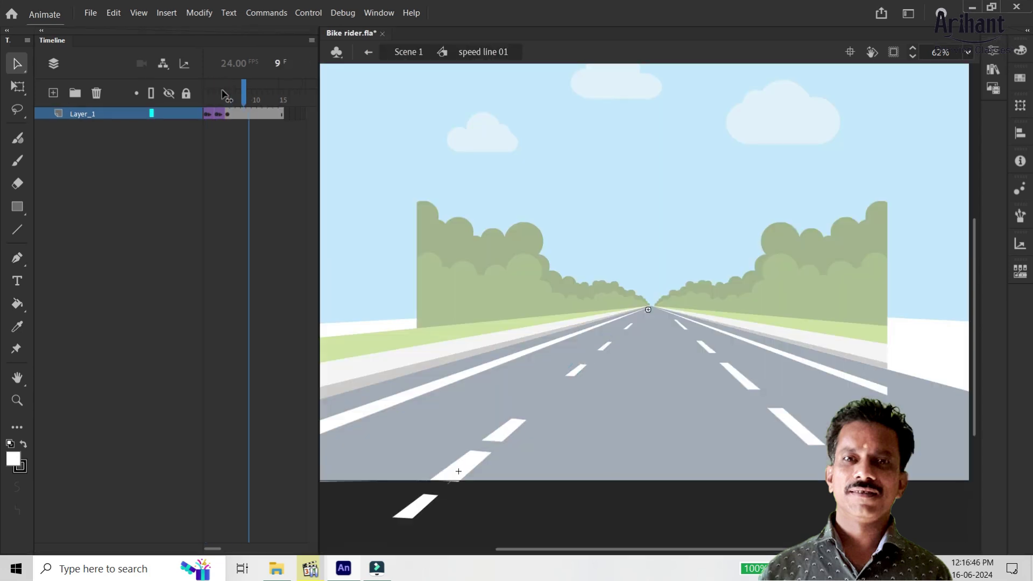
Step: Return to Scene 1, hide the speed_line layer and preview Layer_4's single road dash from frame 1
left_click(418, 56)
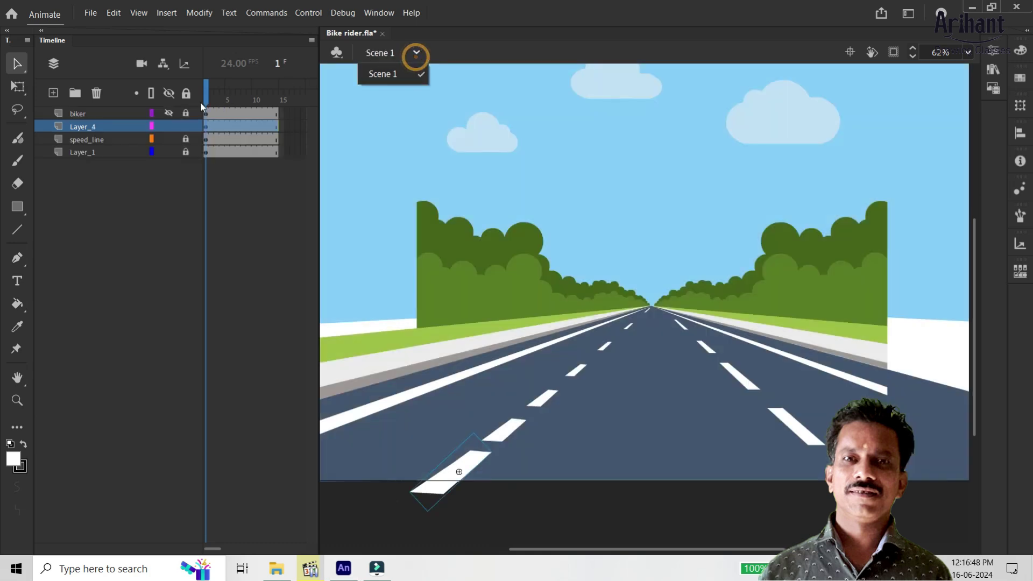
left_click(168, 137)
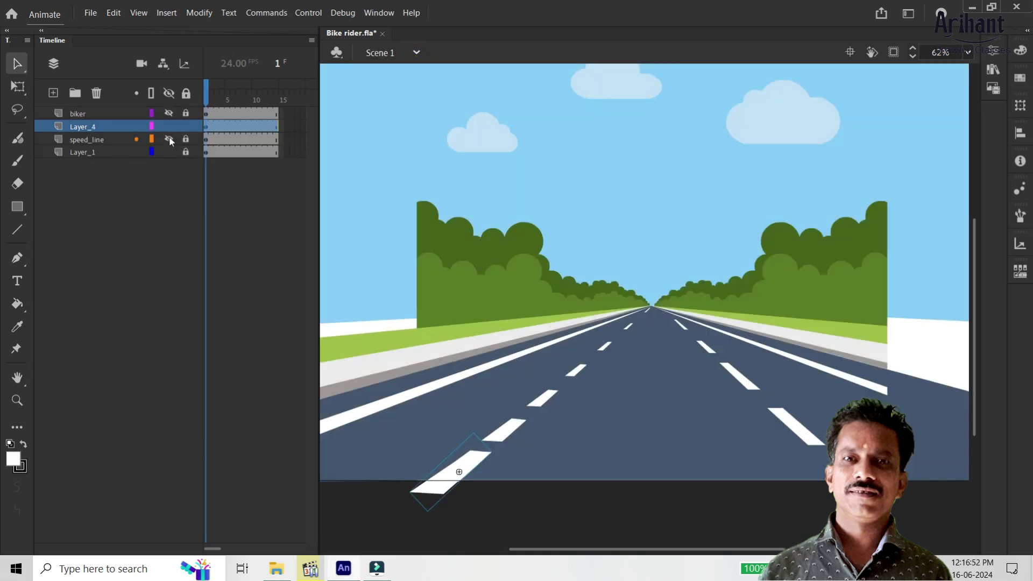
left_click(169, 139)
mouse_move(210, 101)
left_mouse_down()
mouse_move(249, 101)
mouse_move(214, 101)
left_mouse_up()
left_click(119, 153)
key("Return")
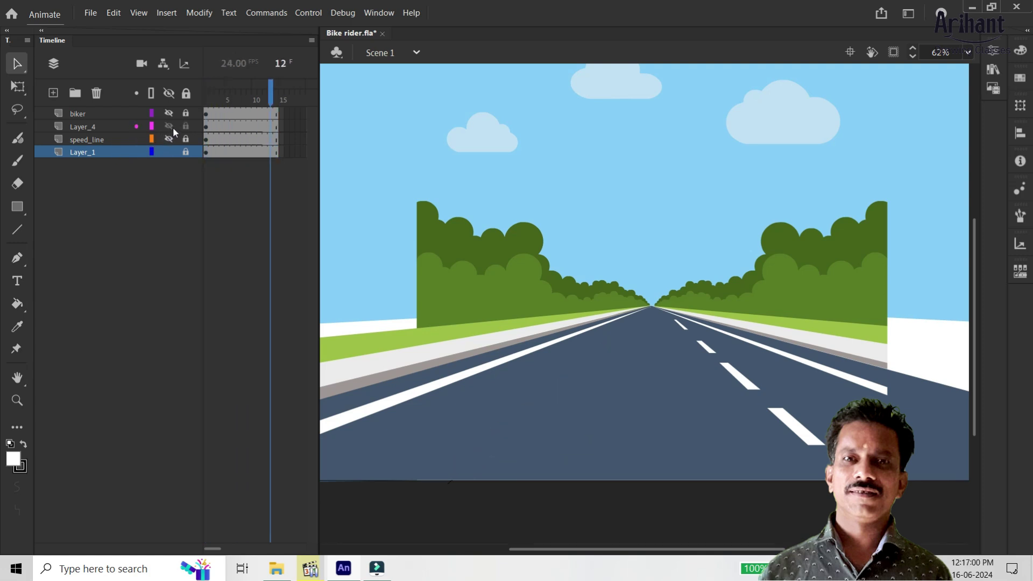
left_click(239, 125)
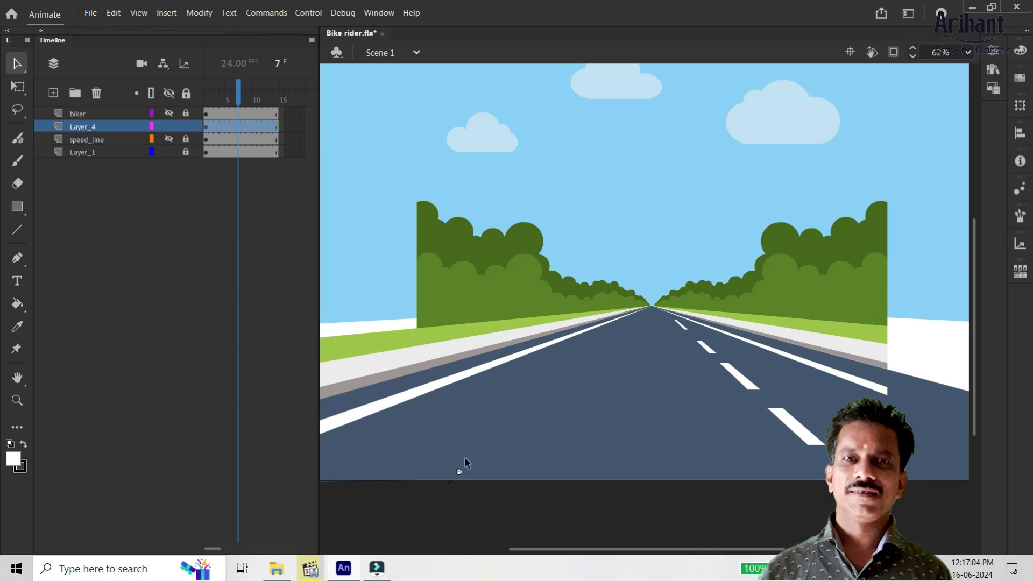
left_click_drag(240, 93, 225, 103)
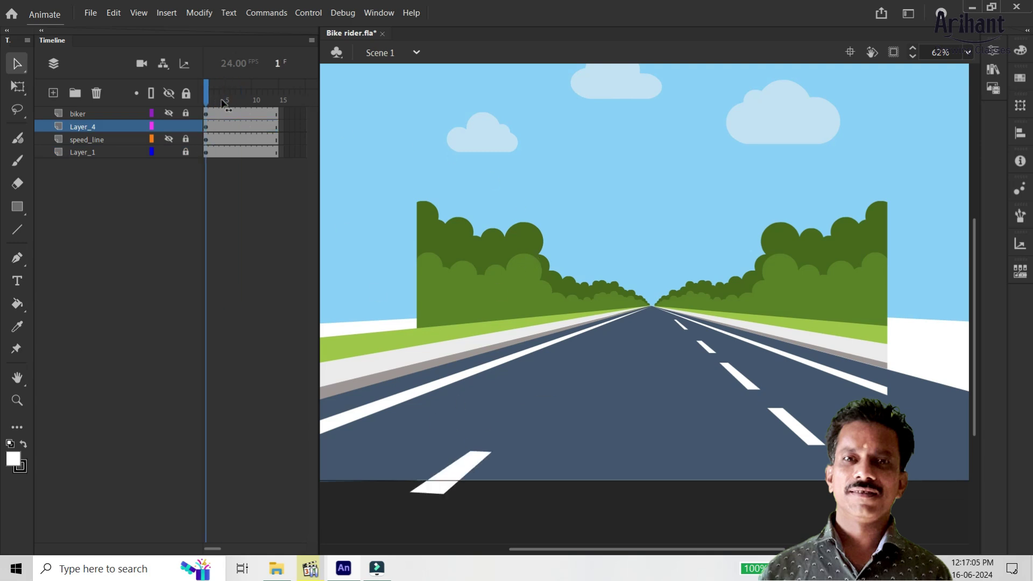
Step: Remove all frames after frame 5 inside the speed line 01 symbol and return to Scene 1
double_click(467, 460)
left_click_drag(233, 114, 305, 115)
key("shift")
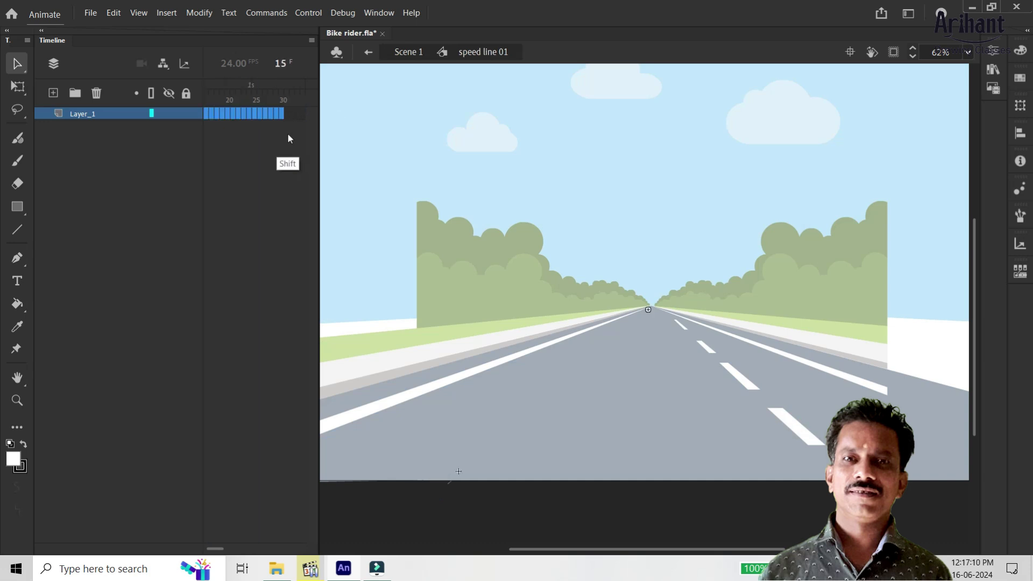
key("shift+F5")
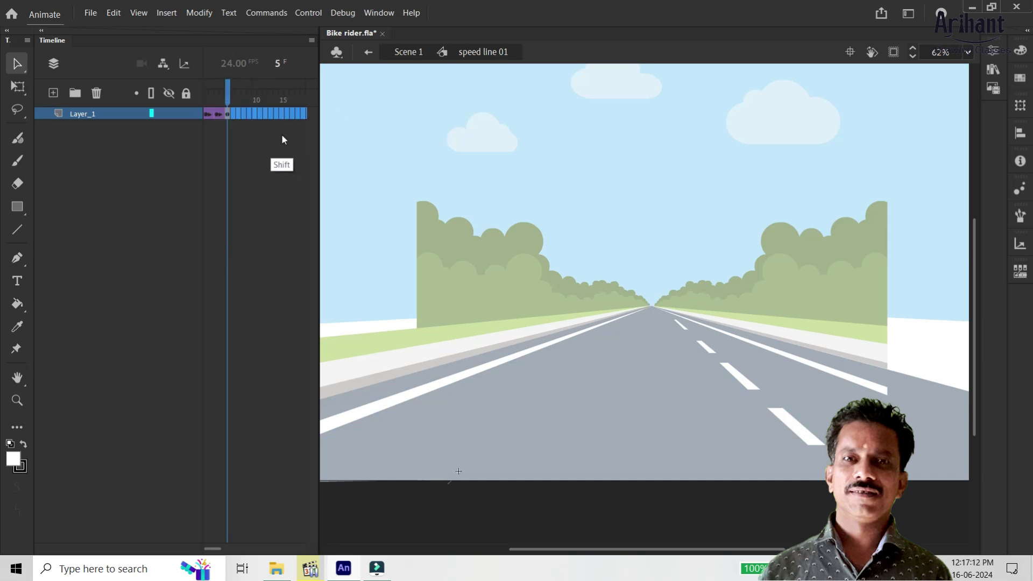
left_click_drag(228, 101, 209, 101)
left_click(410, 52)
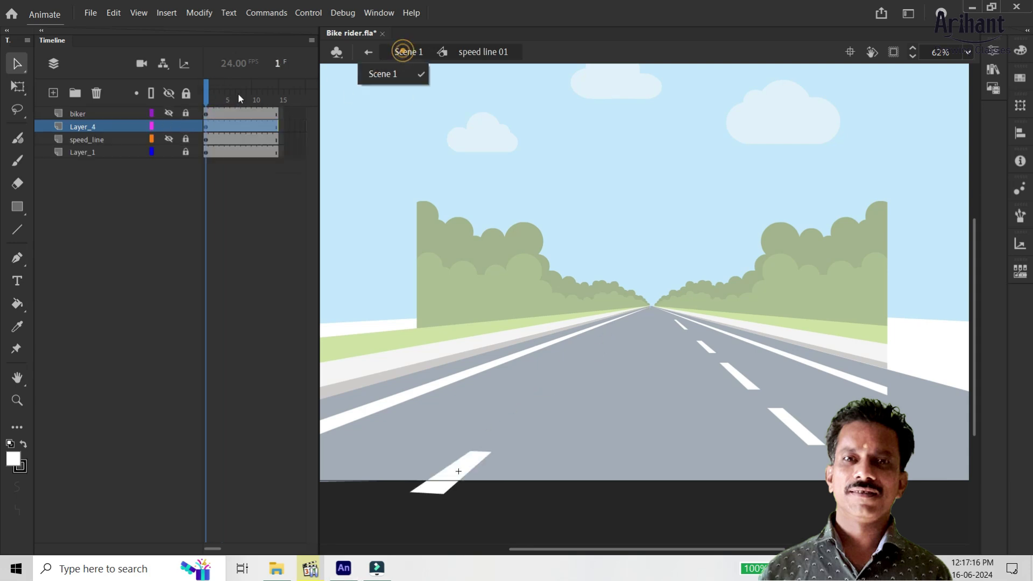
Step: Play the Scene 1 timeline from frame 1 to check the moving road dash on Layer_4
key("Return")
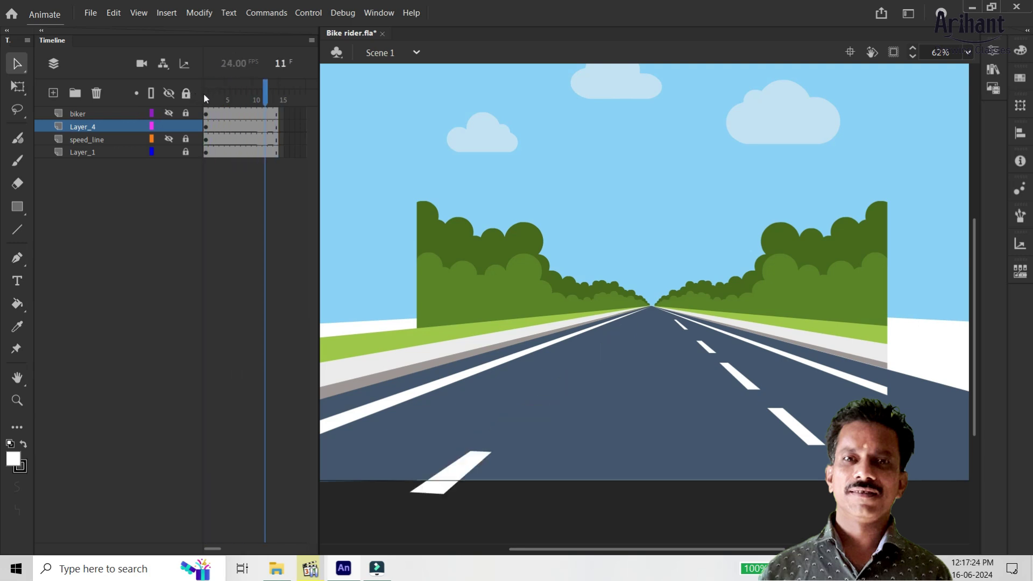
left_click(207, 126)
key("Return")
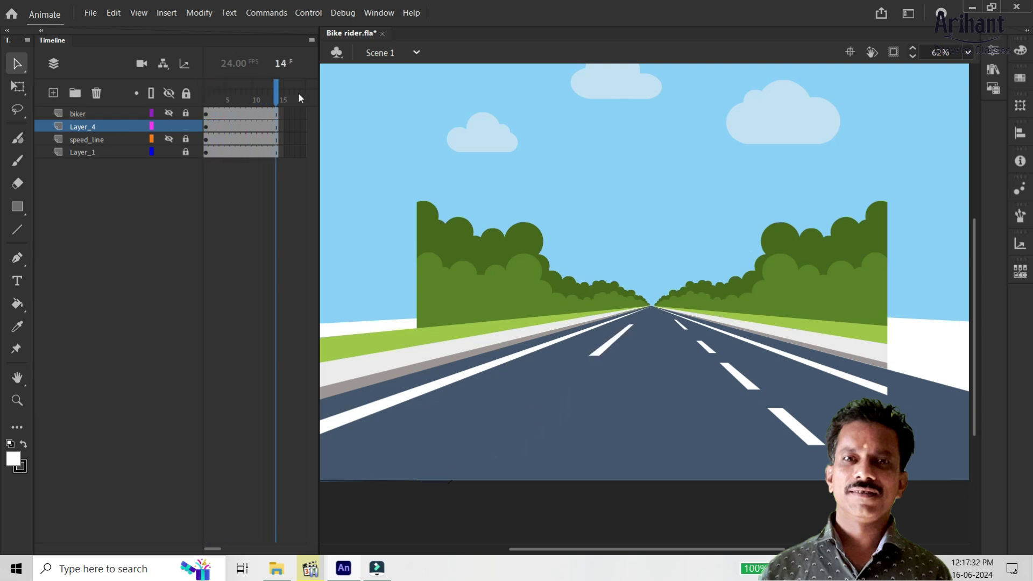
Step: Extend the frames of all four Scene 1 layers well past frame 15 and preview the repeating dash
left_click_drag(243, 114, 281, 155)
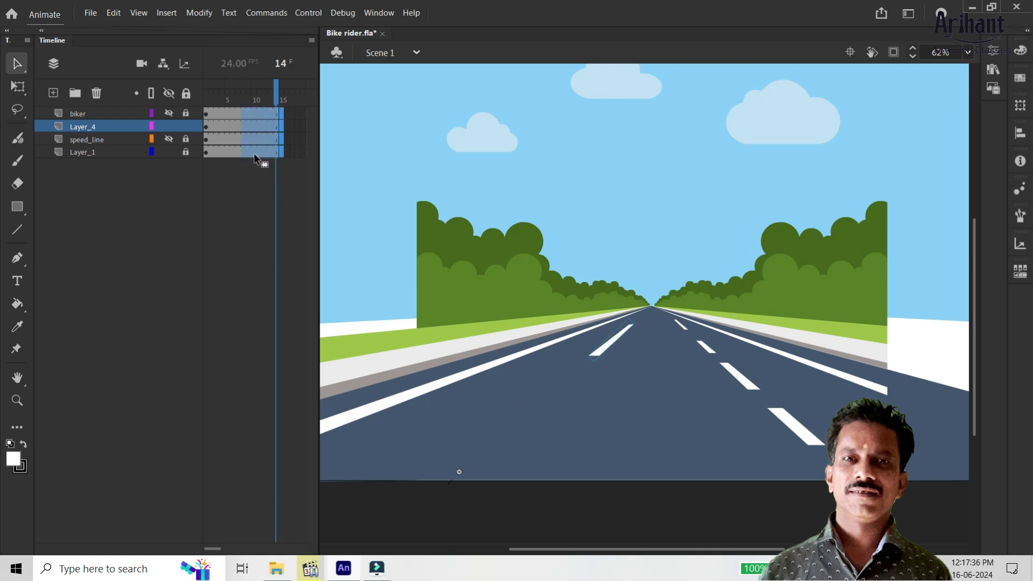
key("F5")
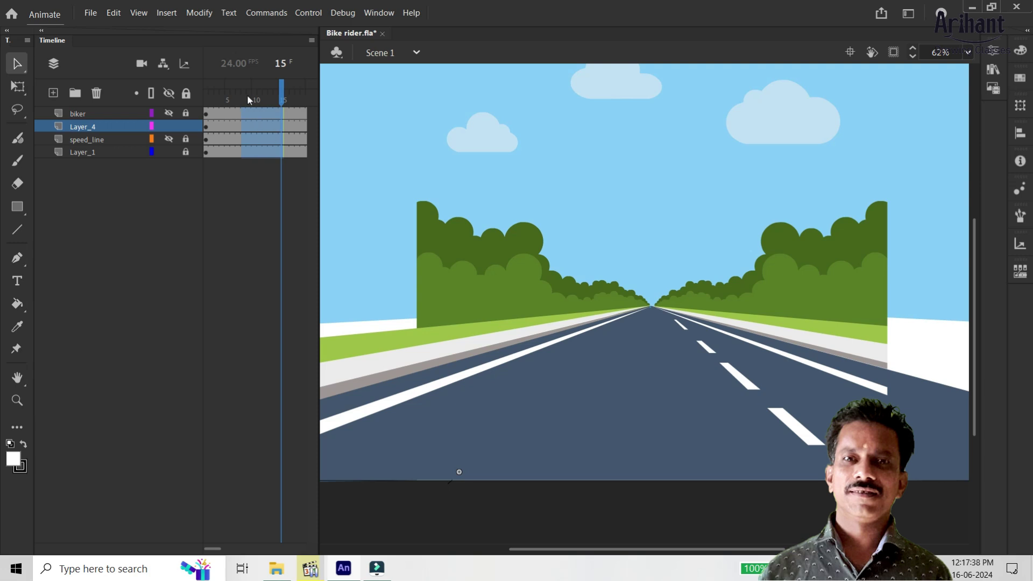
left_click_drag(247, 94, 206, 97)
key("Return")
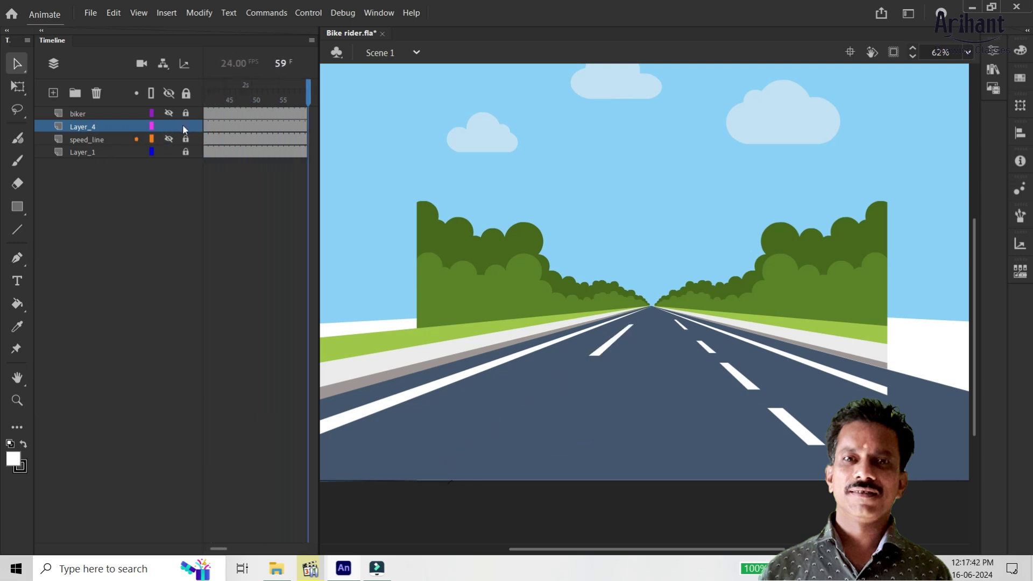
key("Return")
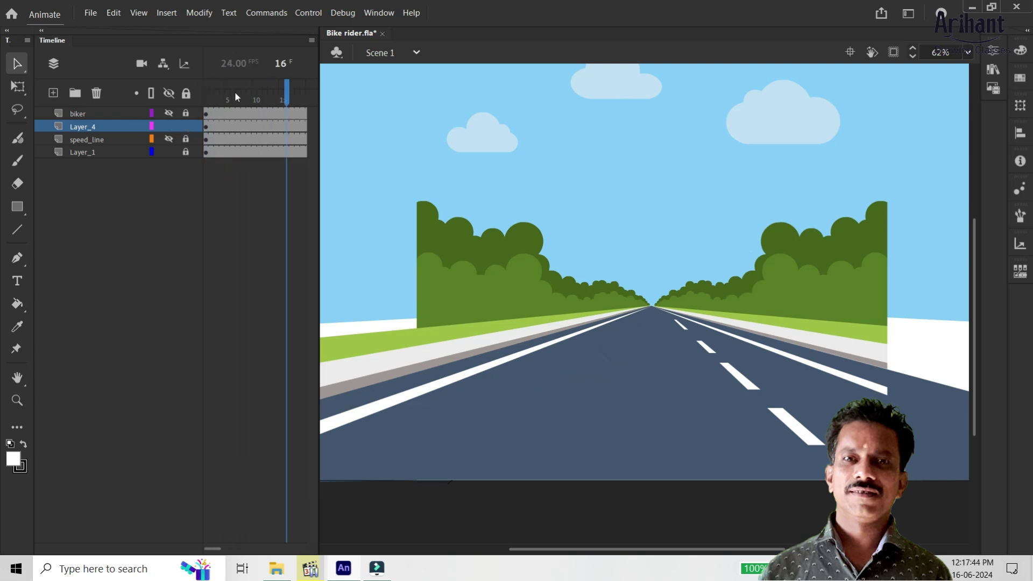
key("shift+comma")
Step: Convert the speed line 01 instance on Layer_4 to a graphic symbol named "ssss"
left_click_drag(490, 248, 572, 189)
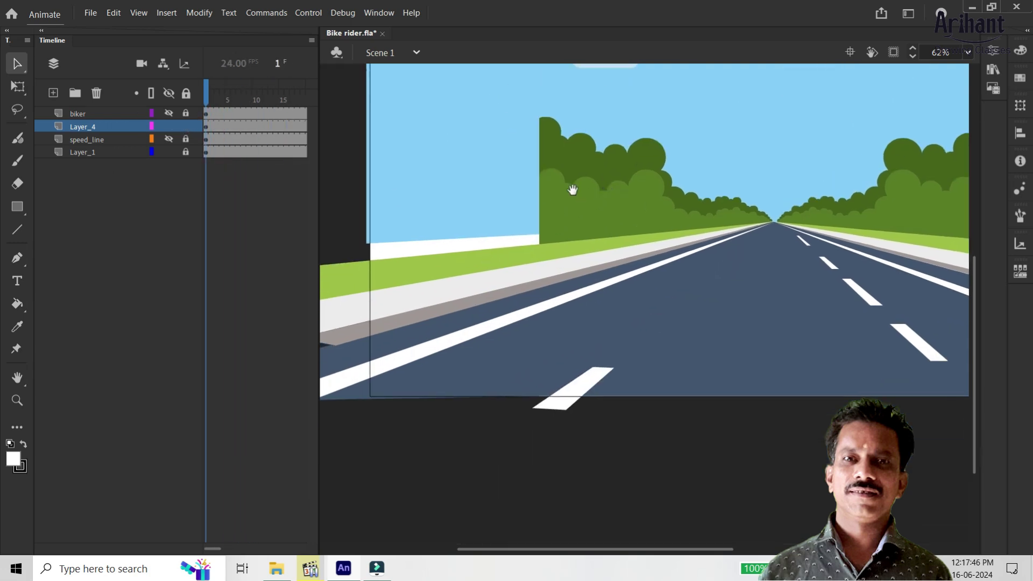
double_click(590, 378)
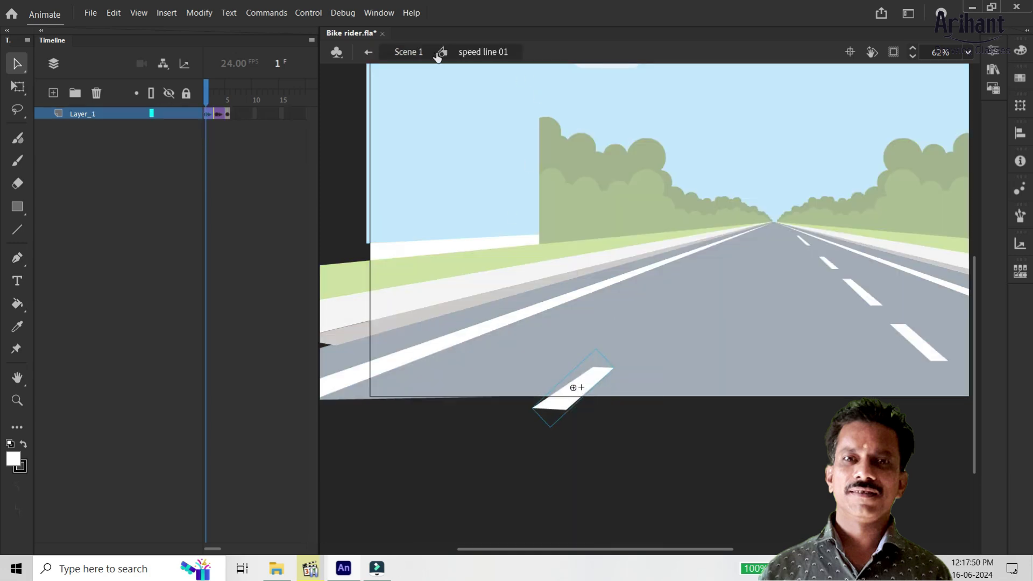
left_click(410, 52)
right_click(588, 378)
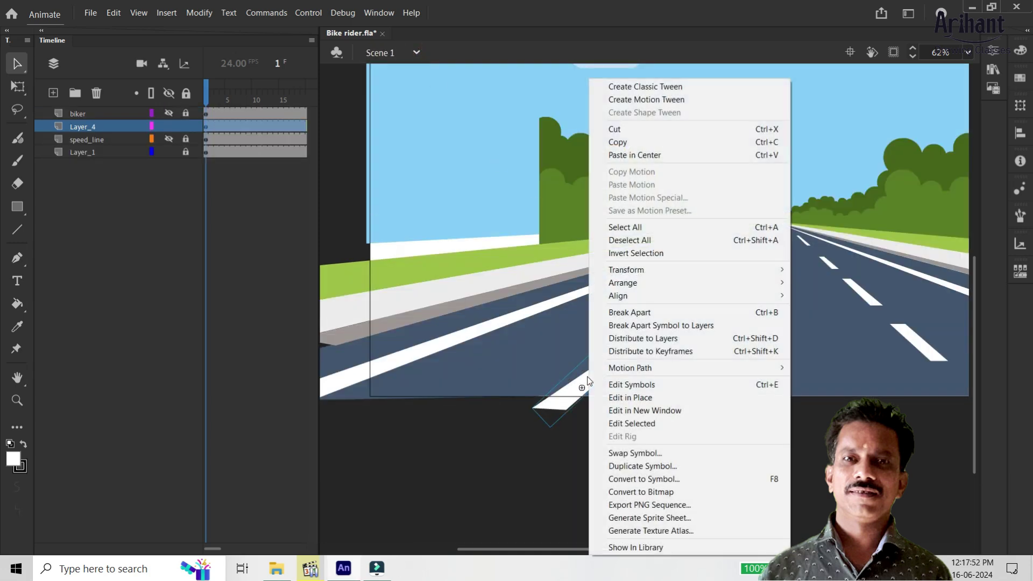
left_click(646, 479)
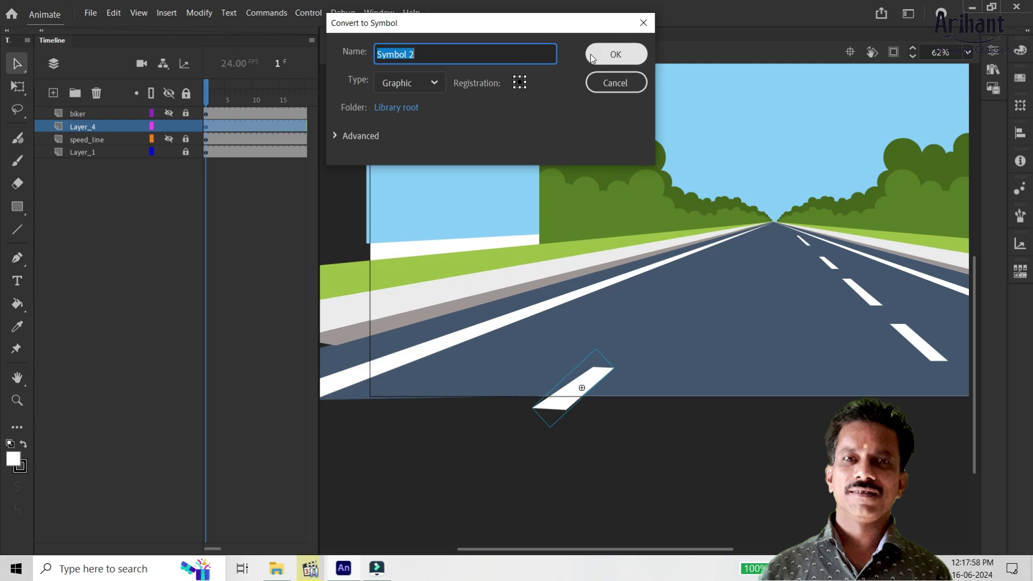
type("ssss")
left_click(615, 55)
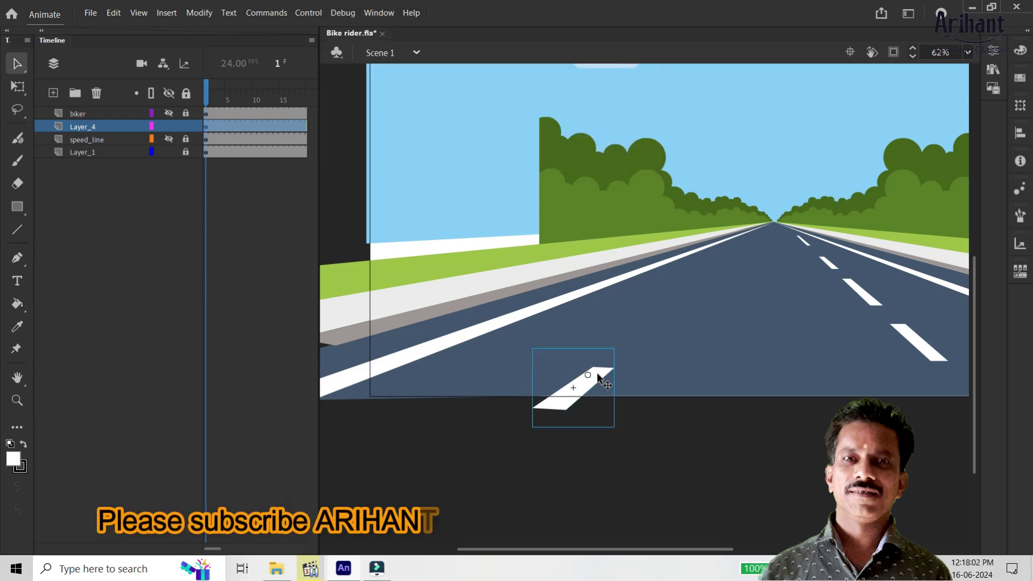
Step: Open the ssss symbol and extend its Layer_1 to frame 5
double_click(601, 376)
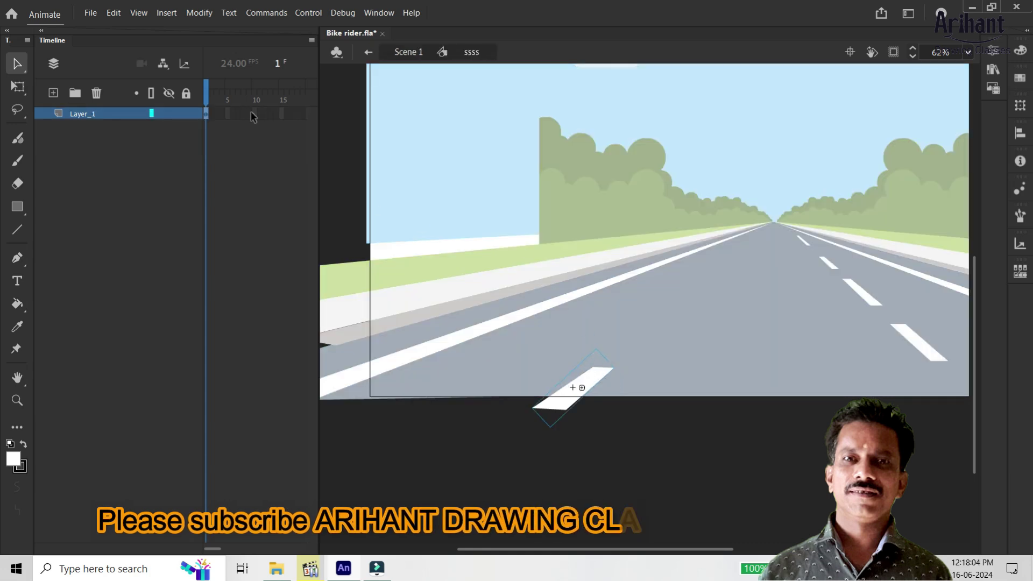
left_click(220, 114)
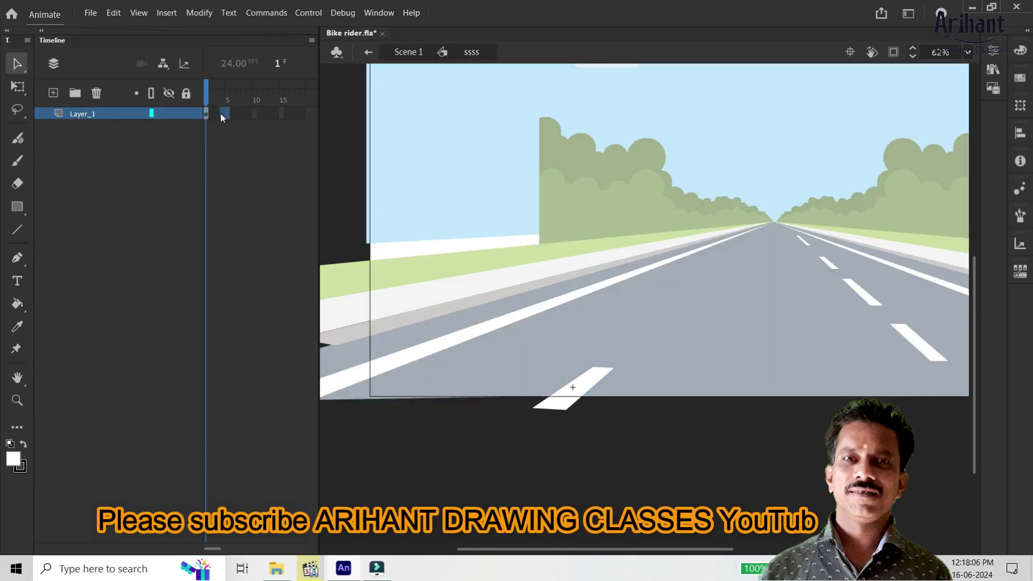
left_click(248, 134)
double_click(586, 396)
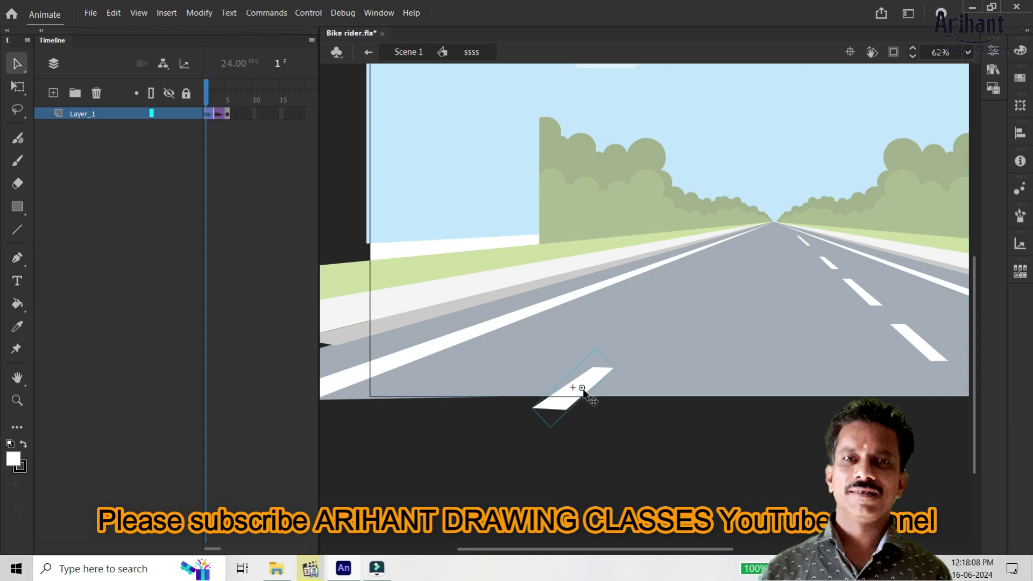
left_click(472, 52)
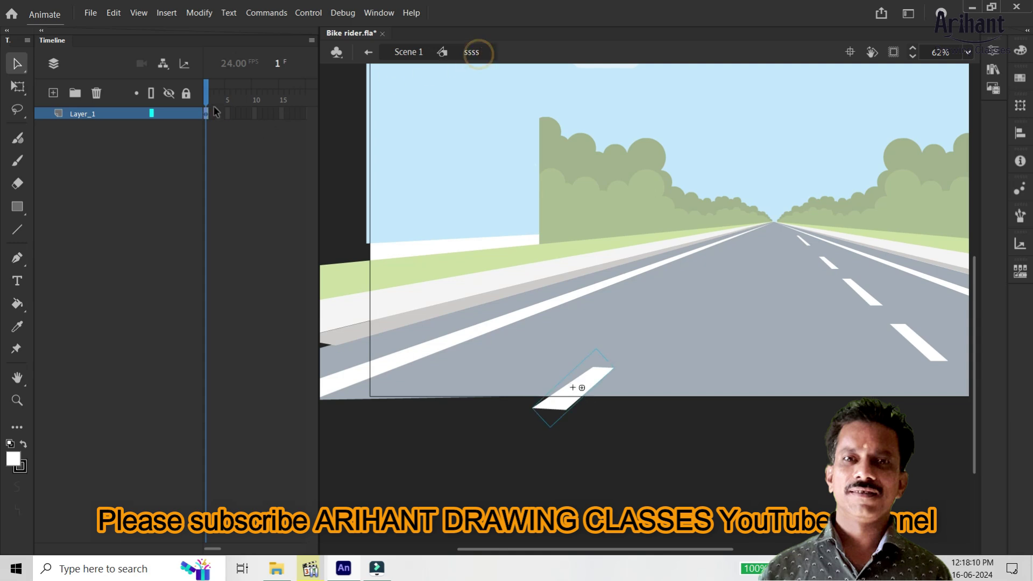
right_click(227, 114)
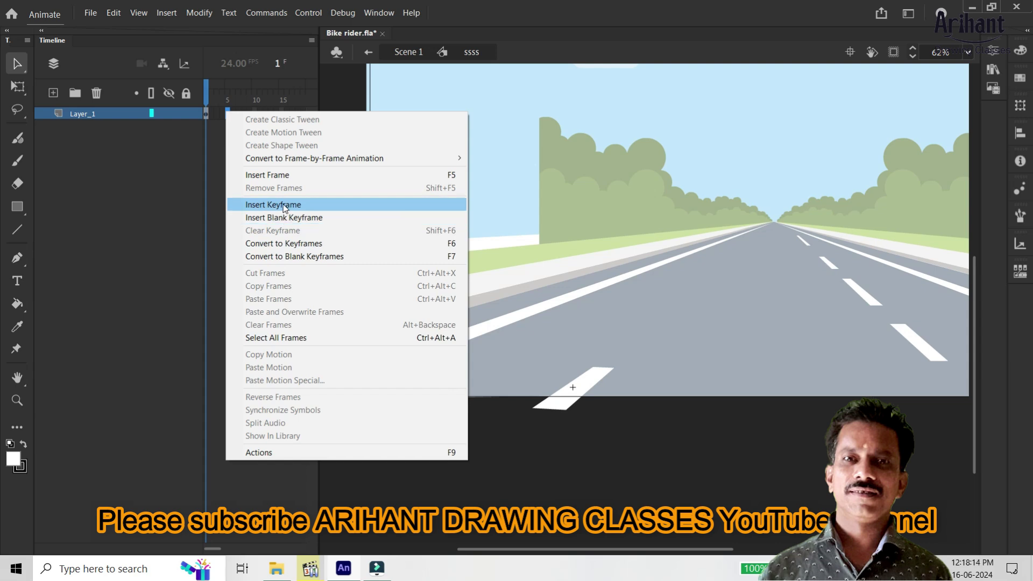
left_click(283, 176)
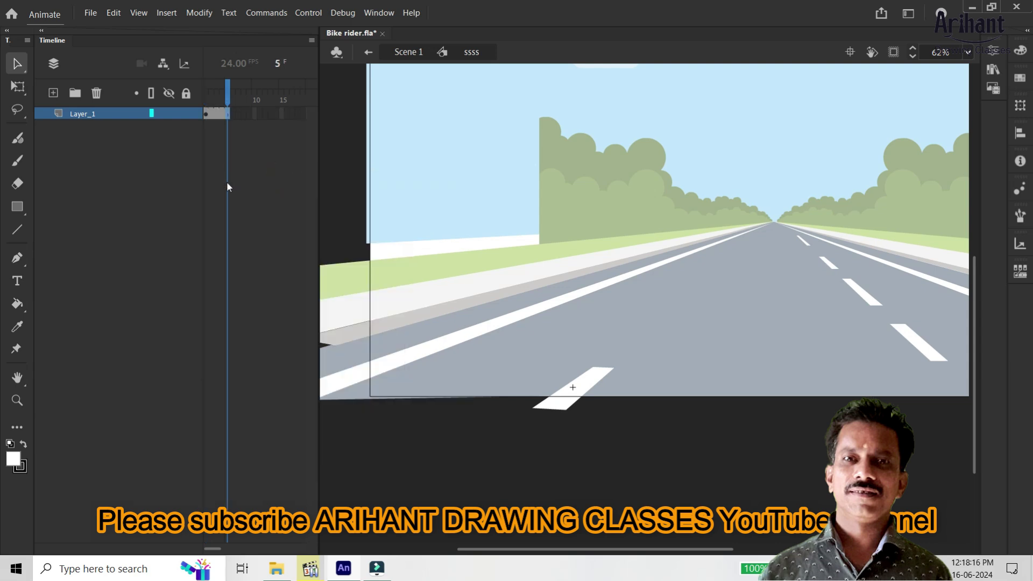
Step: Duplicate Layer_1 inside the ssss symbol and set the copied dash's first looping frame to 4
right_click(111, 114)
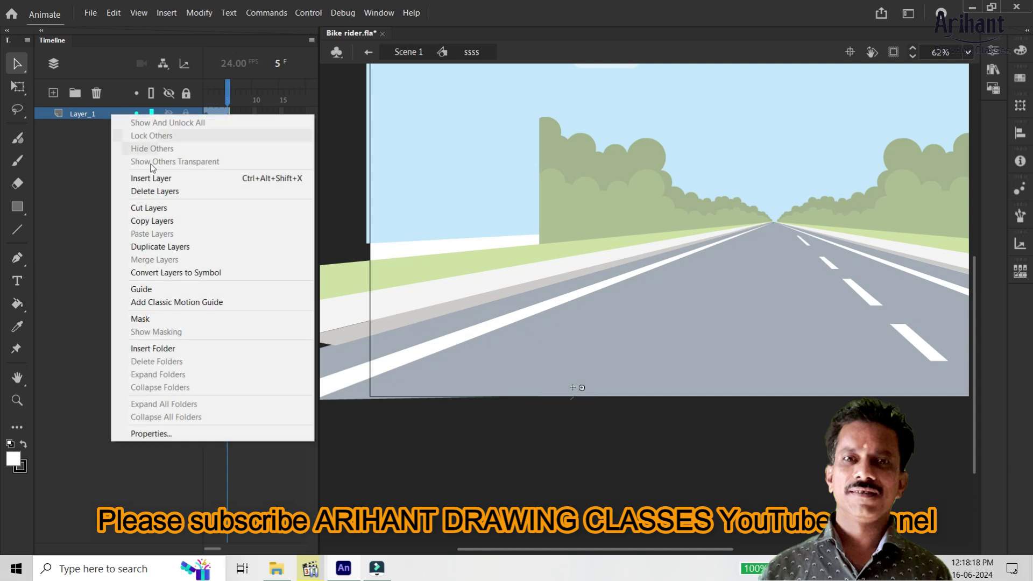
left_click(181, 248)
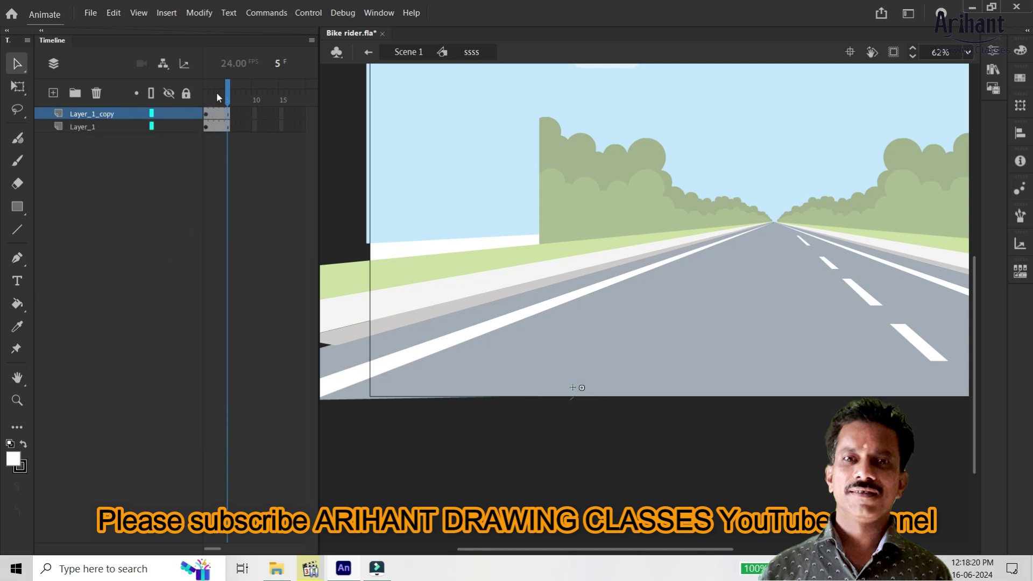
left_click(206, 98)
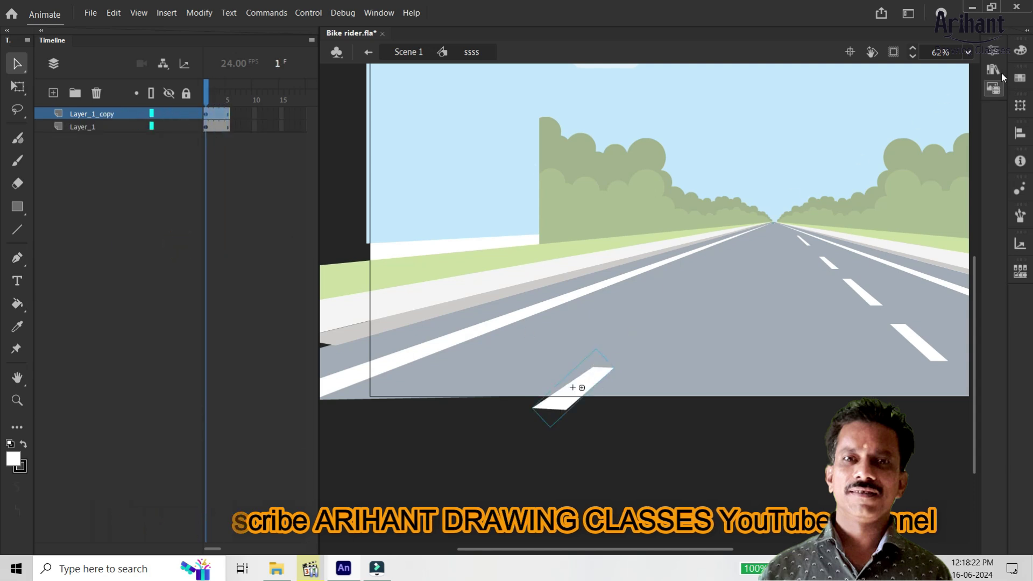
left_click(992, 50)
left_click(932, 445)
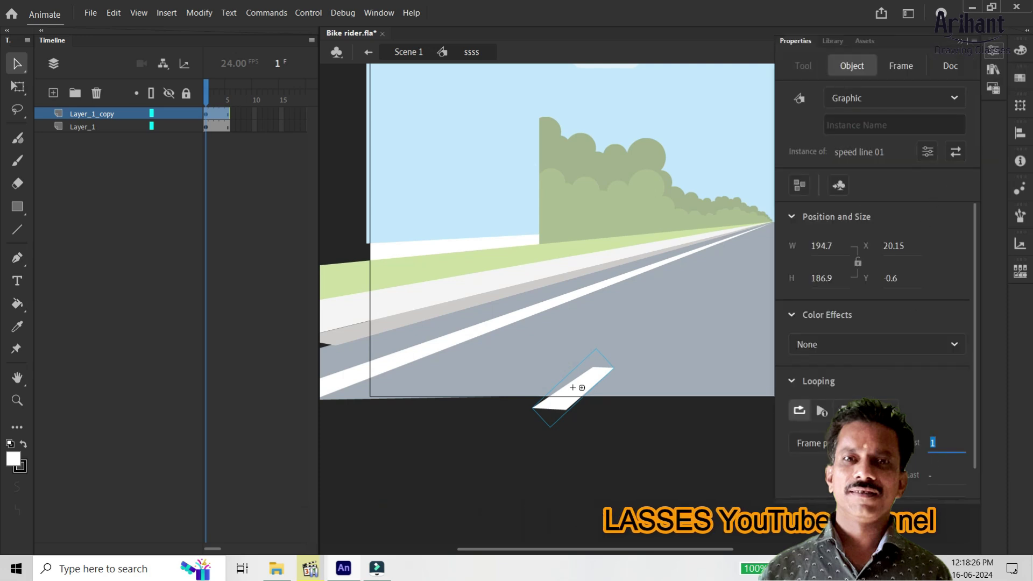
type("4")
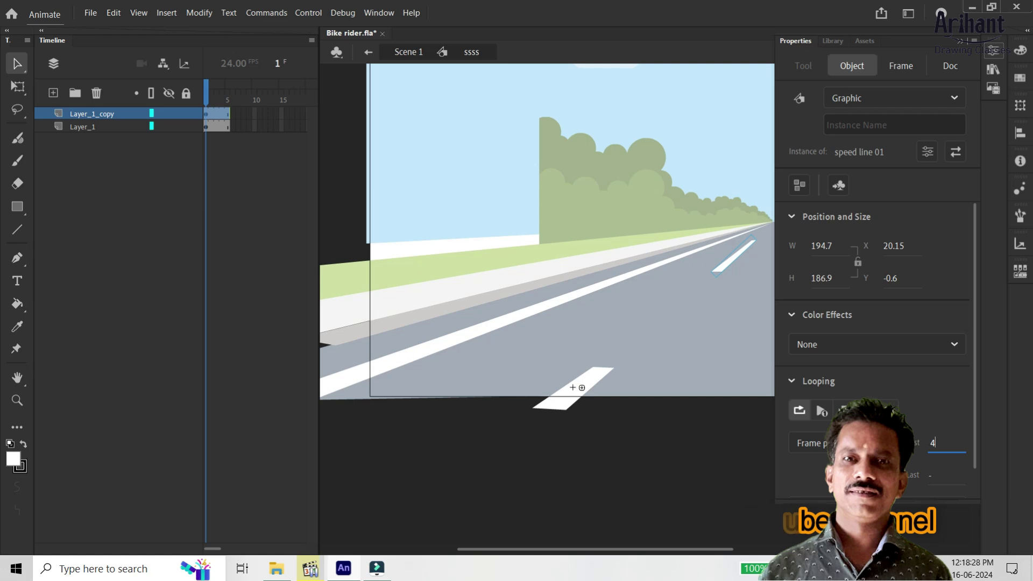
key("Return")
left_click(338, 136)
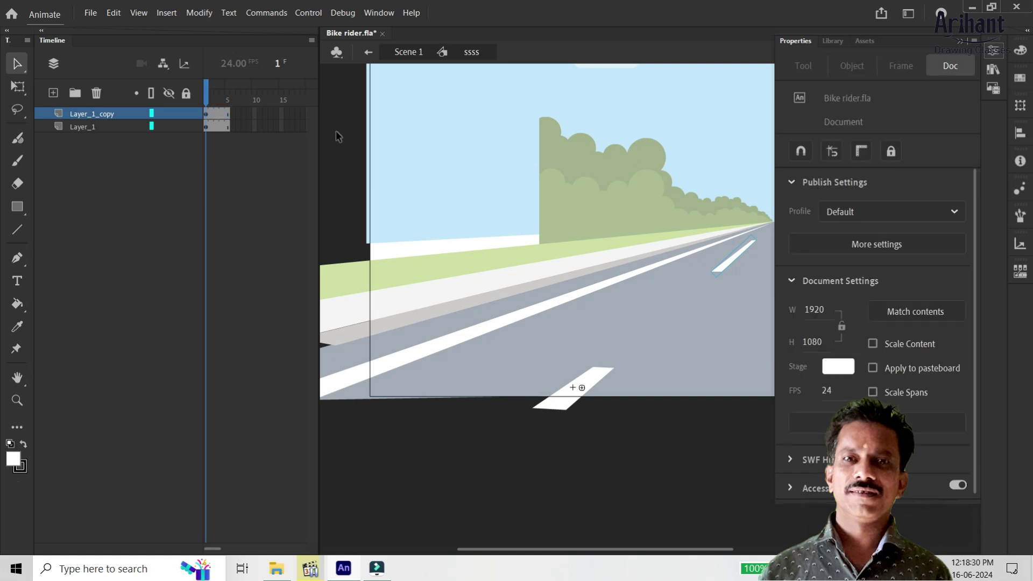
Step: Play and step through frames 1 to 5 of the ssss symbol to examine the spacing and timing of both dashes
mouse_move(214, 91)
left_mouse_down()
mouse_move(227, 93)
mouse_move(212, 92)
left_mouse_up()
key("Return")
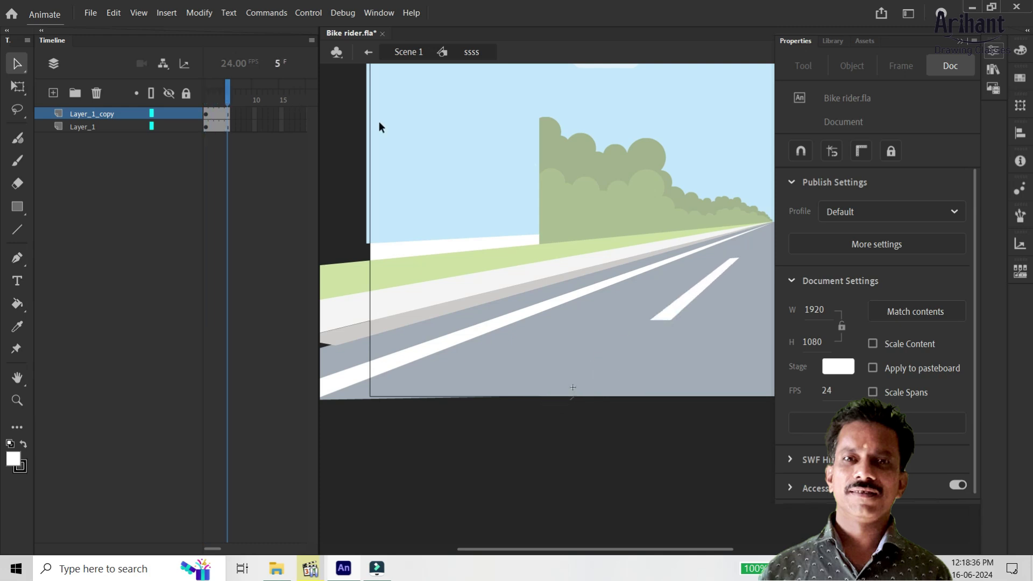
left_click_drag(647, 240, 523, 221)
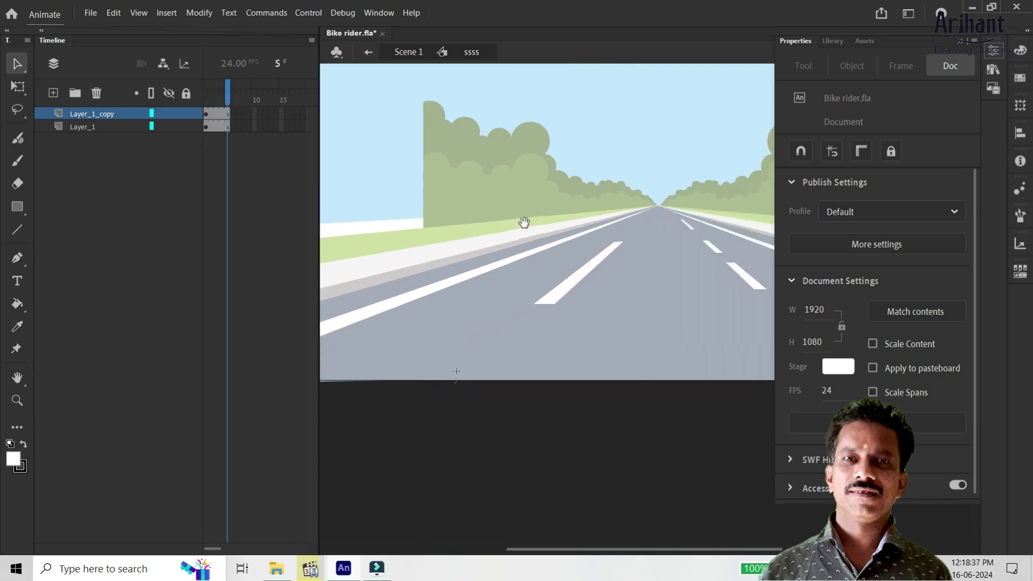
left_click(228, 117)
mouse_move(226, 100)
left_mouse_down()
mouse_move(206, 99)
mouse_move(228, 101)
left_mouse_up()
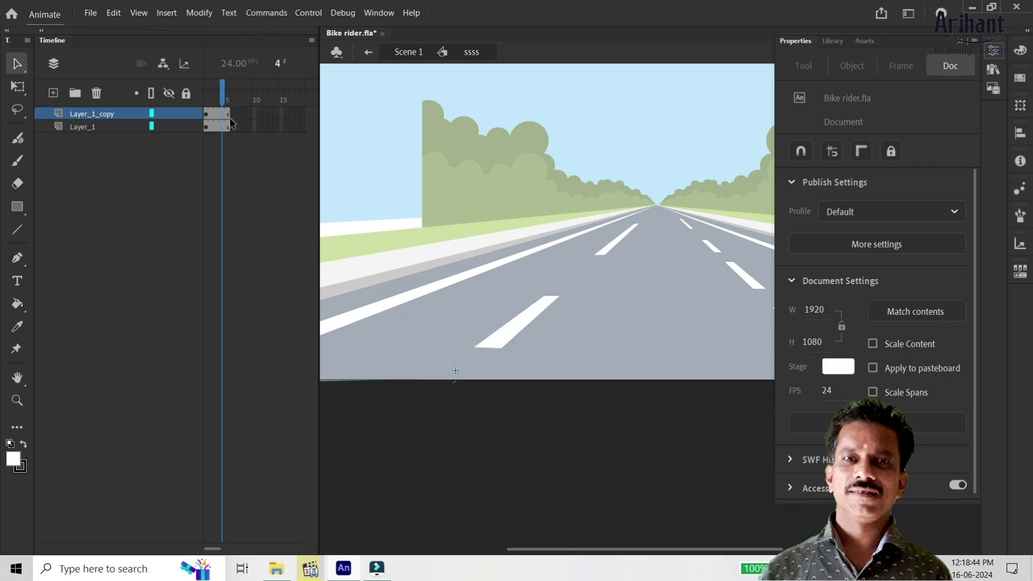
left_click(229, 118)
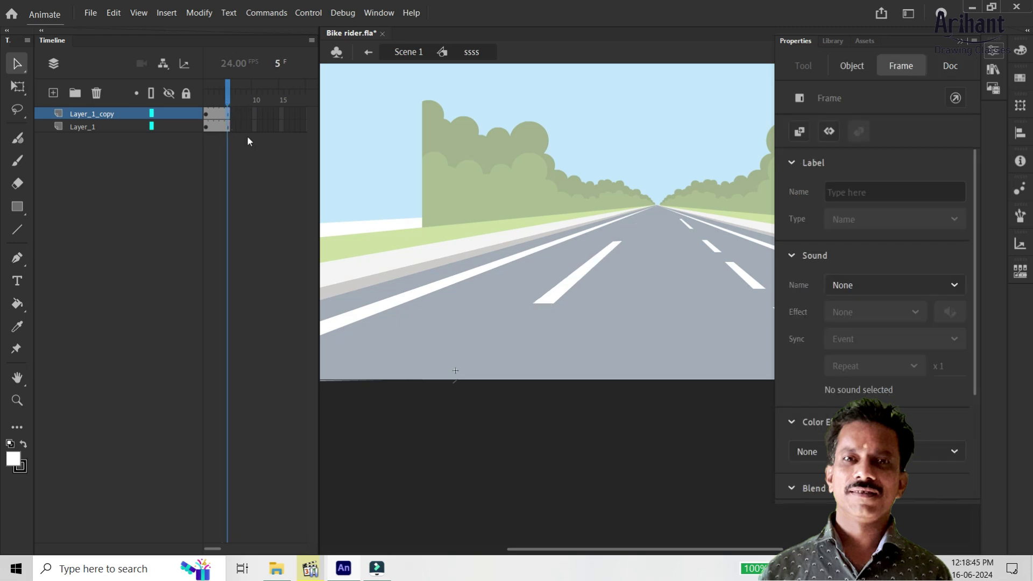
left_click(208, 100)
left_click(227, 100)
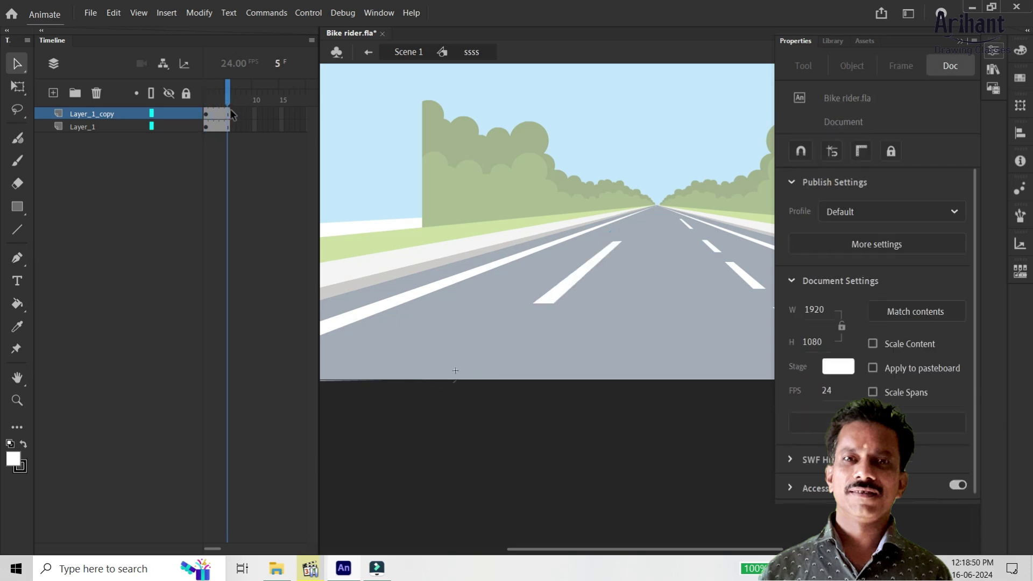
mouse_move(230, 93)
left_mouse_down()
mouse_move(184, 90)
mouse_move(227, 91)
left_mouse_up()
key("Return")
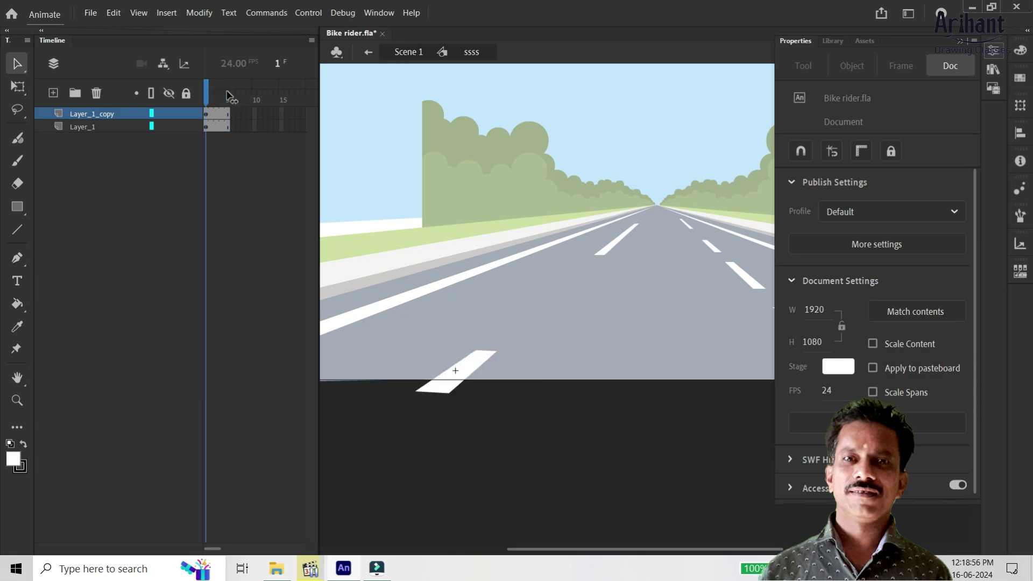
key("period")
key("comma")
key("period")
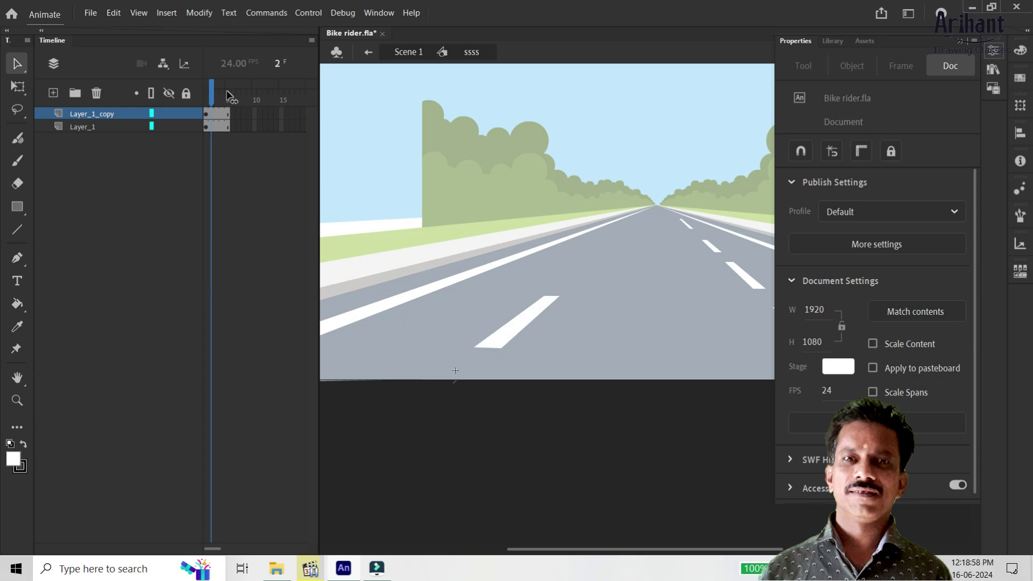
key("period")
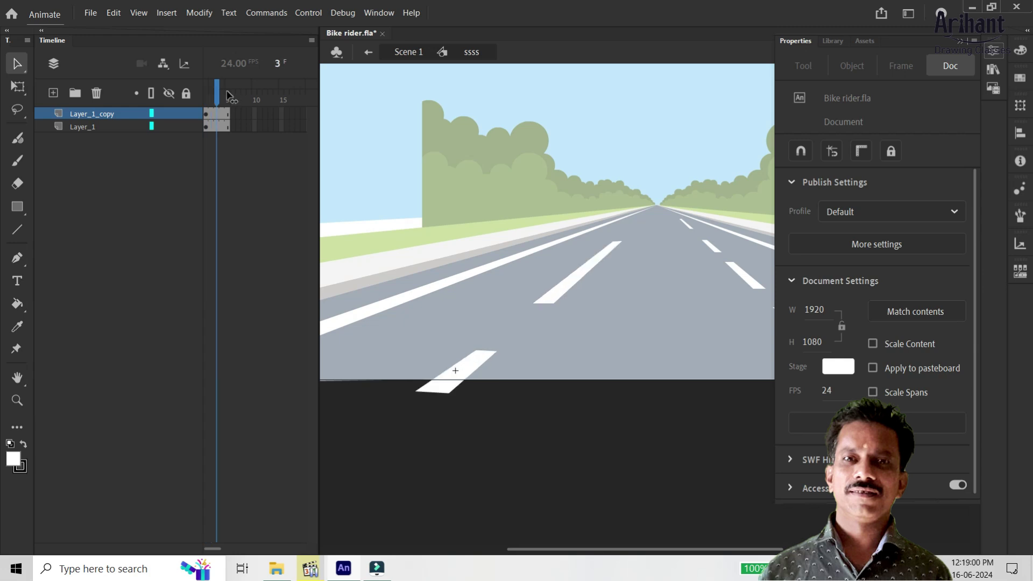
left_click(228, 96)
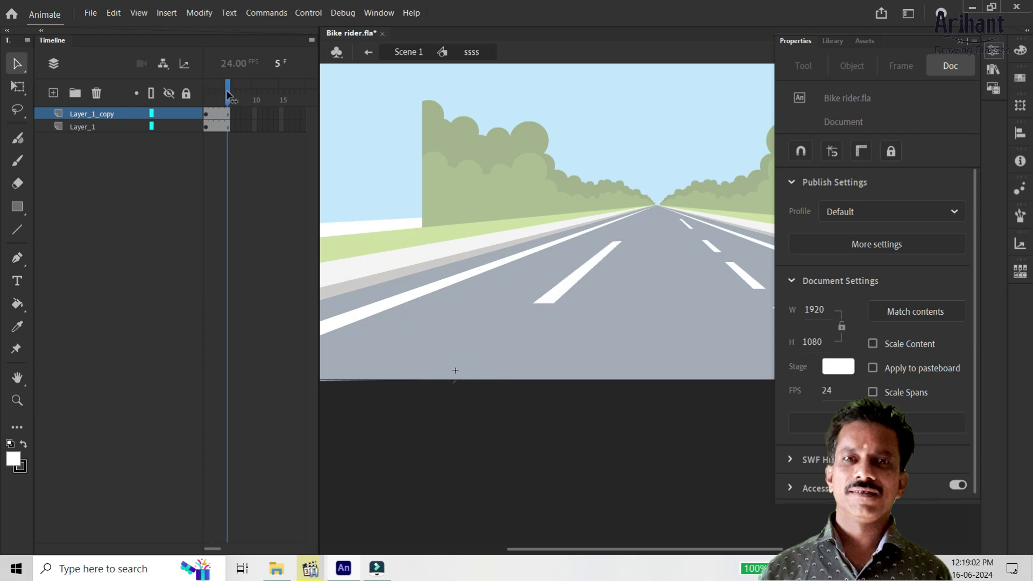
Step: Insert a blank keyframe at frame 5 of Layer_1_copy in the ssss symbol
left_click(229, 122)
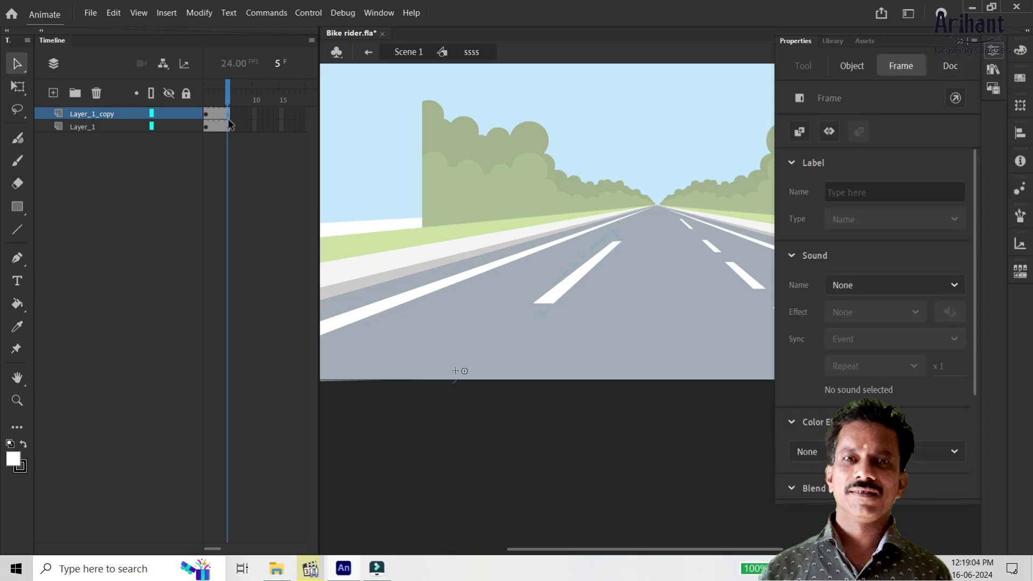
right_click(230, 122)
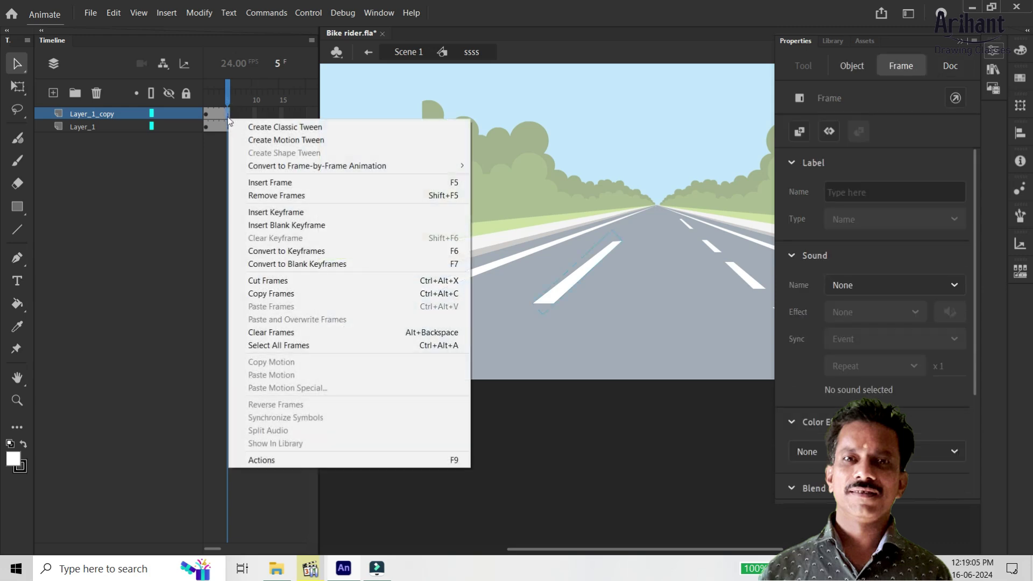
left_click(270, 224)
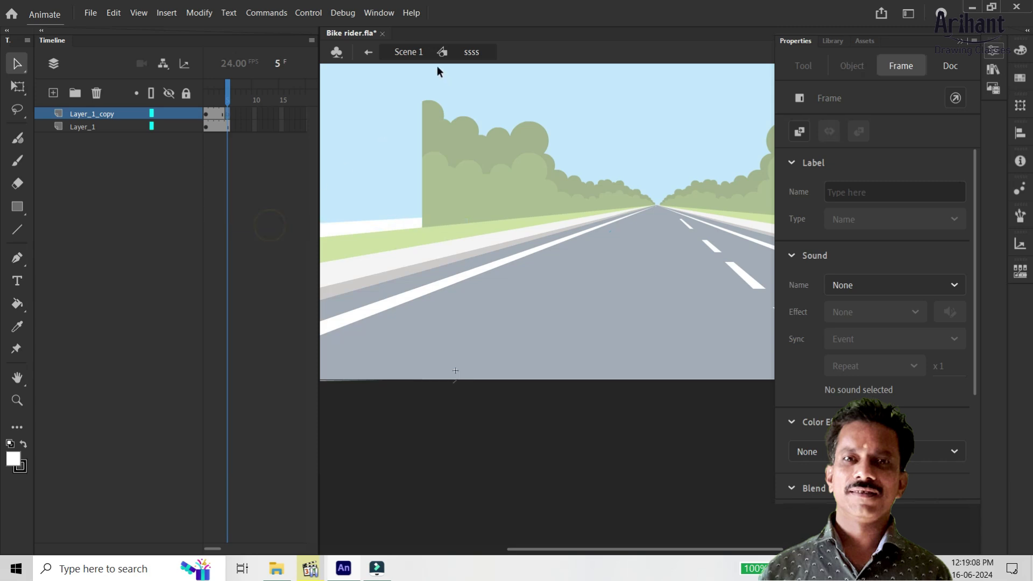
Step: Add a new layer inside the ssss symbol and duplicate Layer_1_copy
mouse_move(228, 92)
left_mouse_down()
mouse_move(207, 93)
mouse_move(227, 91)
left_mouse_up()
left_click(156, 143)
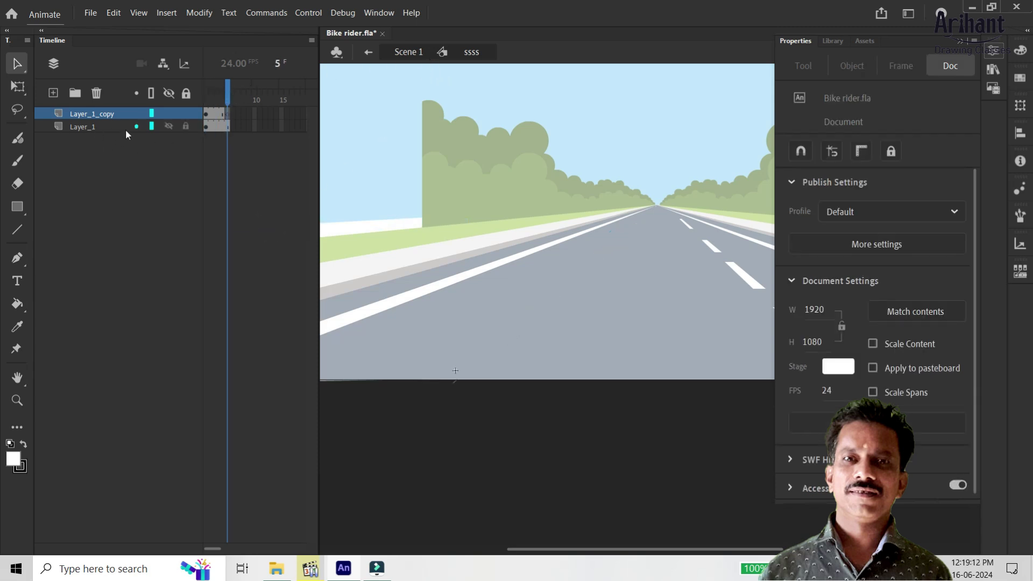
key("ctrl+alt+n")
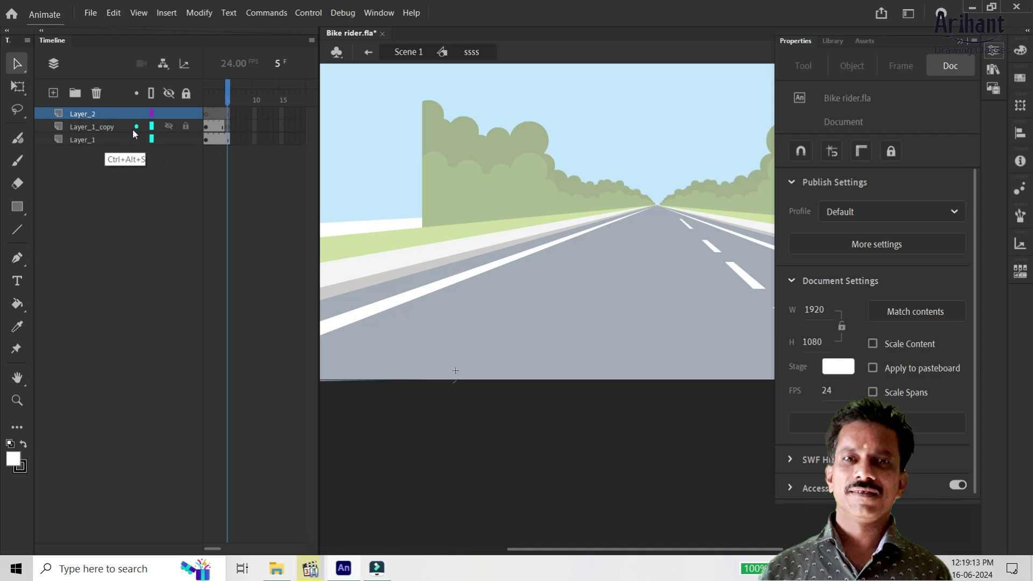
right_click(92, 128)
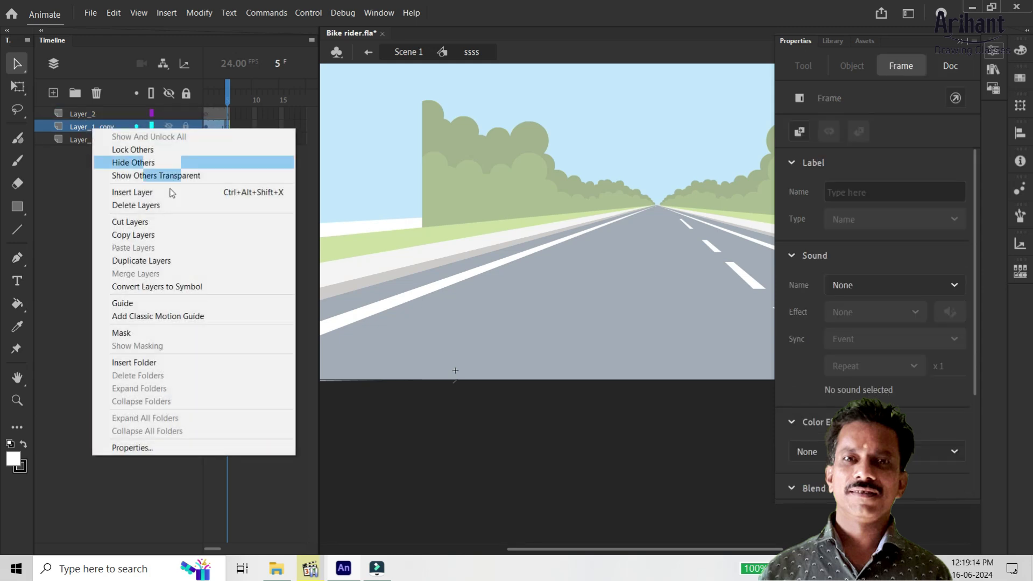
left_click(156, 260)
Step: Move the first keyframe of the newly duplicated dash layer to frame 2 and extend its dash through frame 5
left_click_drag(224, 93, 193, 97)
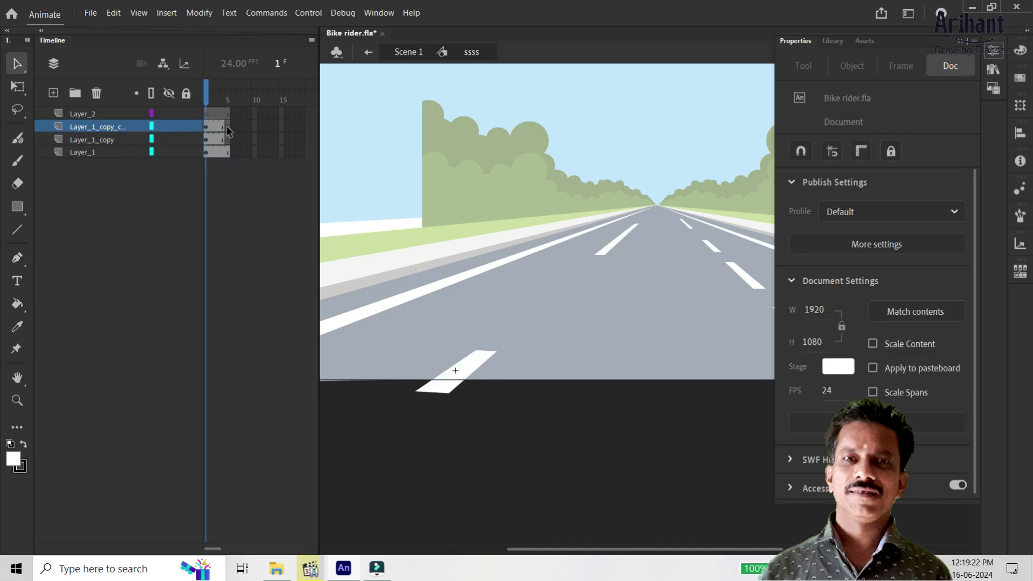
left_click(208, 126)
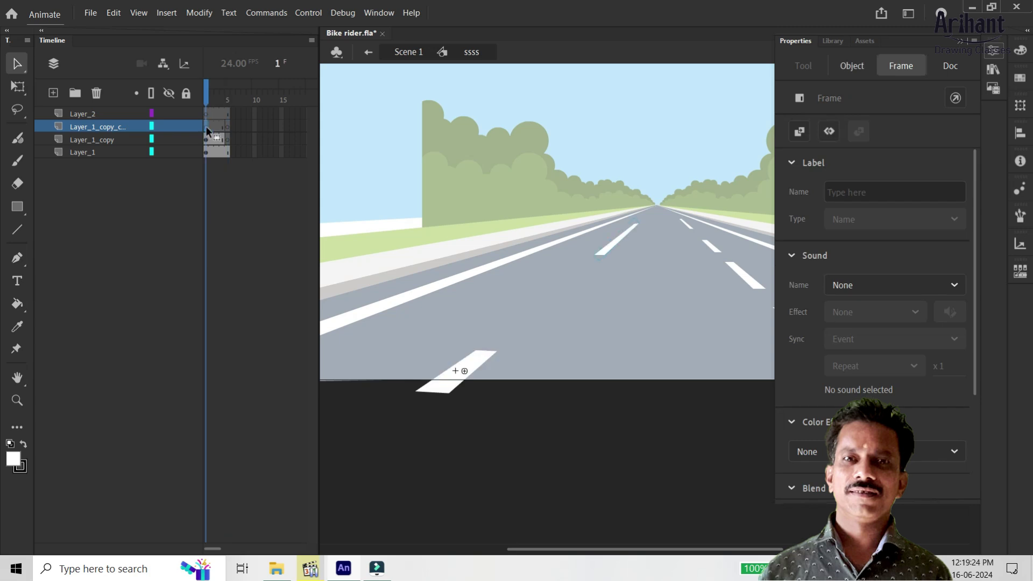
left_click_drag(205, 126, 211, 126)
left_click(226, 127)
right_click(232, 128)
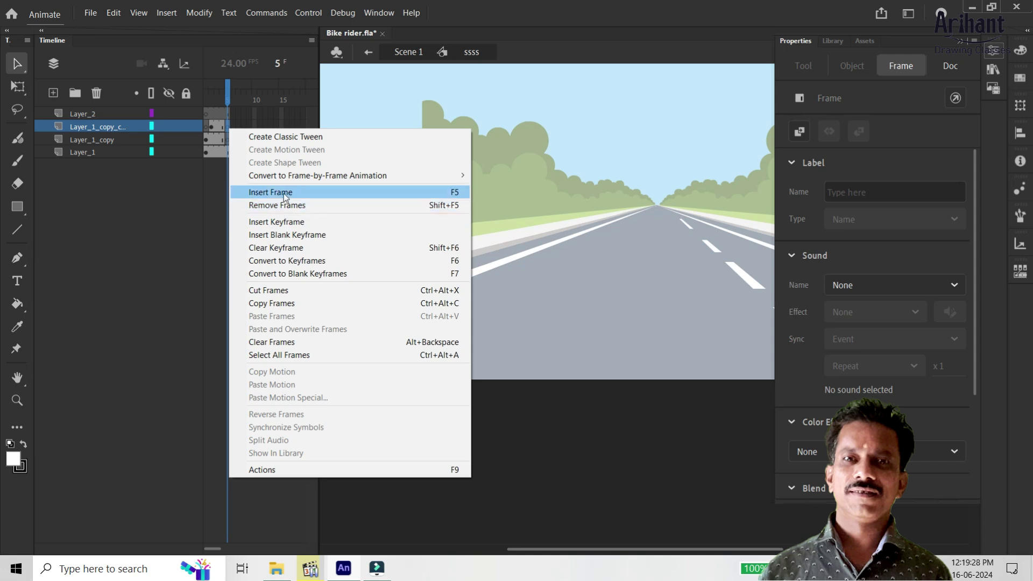
left_click(282, 205)
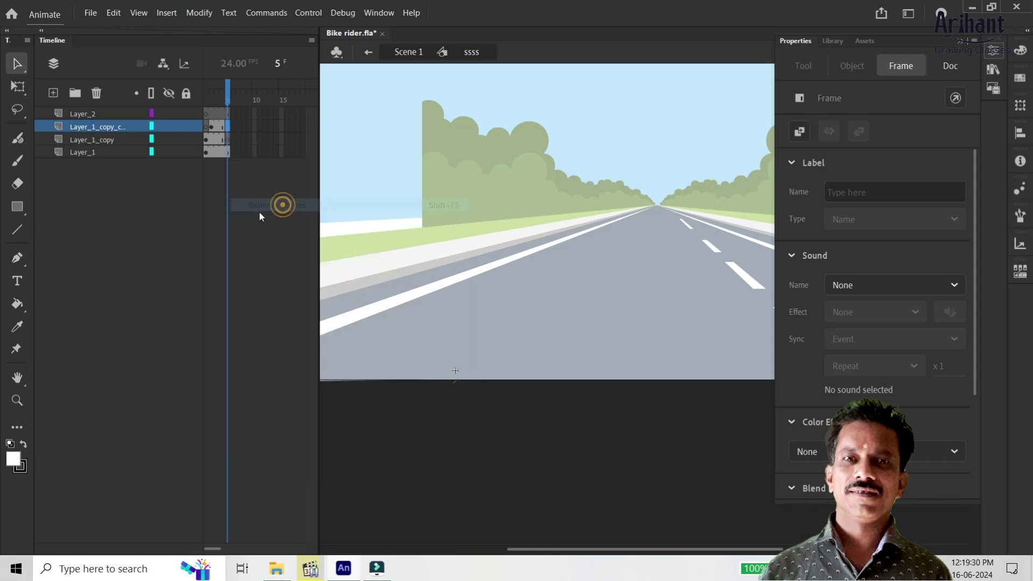
left_click_drag(228, 91, 212, 91)
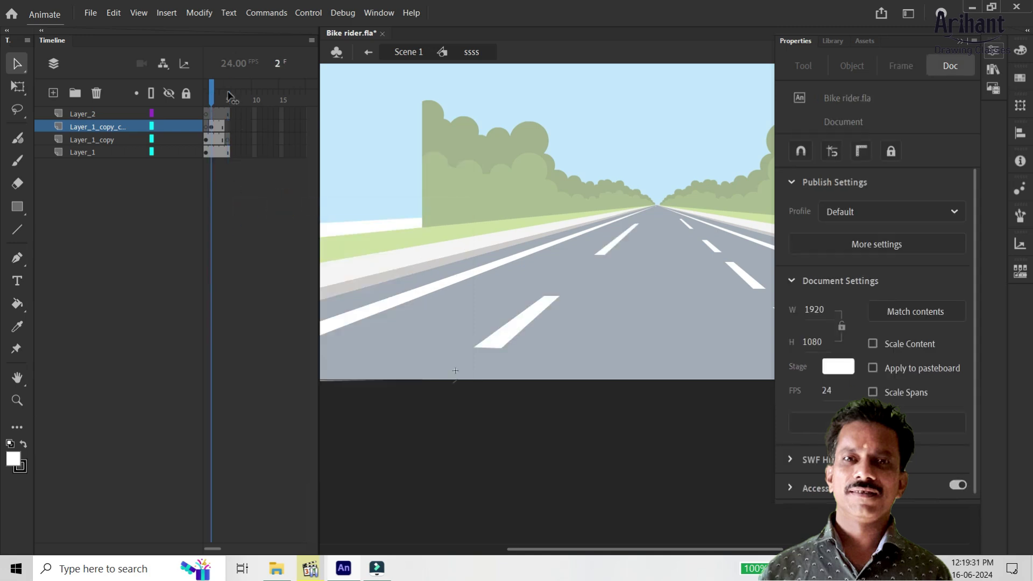
left_click(228, 128)
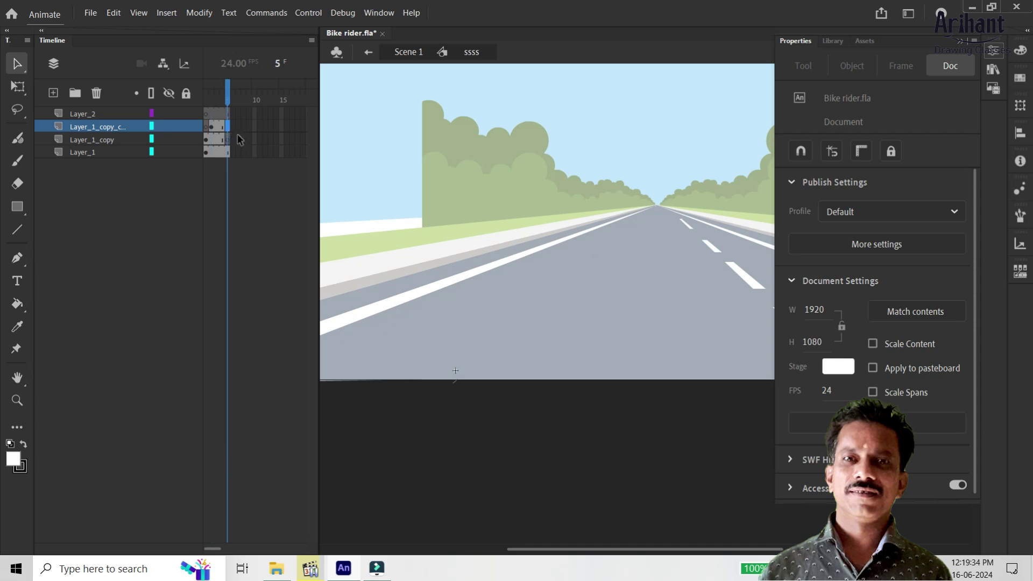
key("F5")
Step: Move the duplicated dash layer's starting keyframe to frame 3 and scrub through the ssss symbol's frames
left_click_drag(230, 101, 221, 99)
left_click(224, 104)
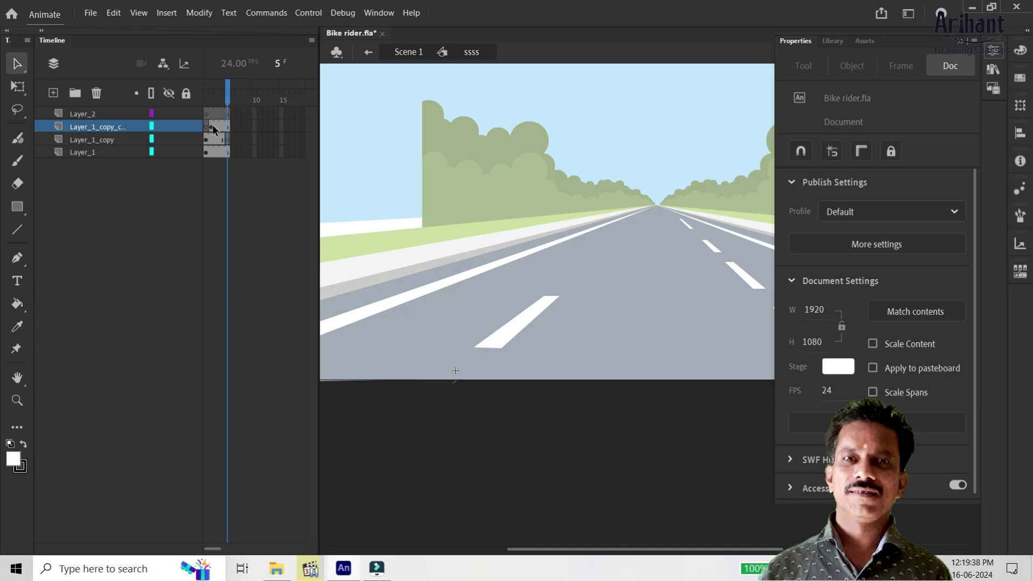
left_click(212, 129)
left_click_drag(226, 100, 206, 99)
left_click(237, 95)
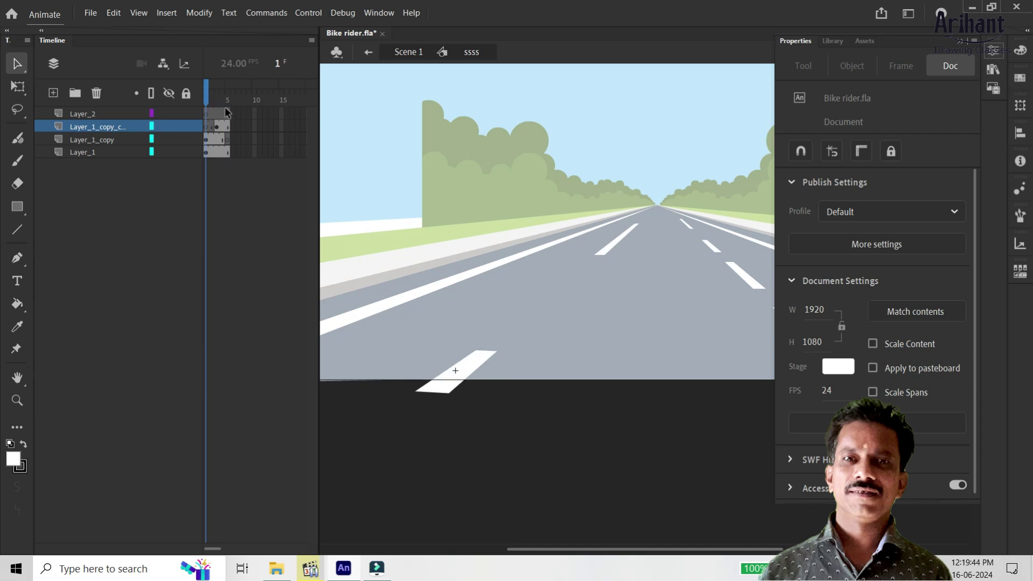
left_click(216, 99)
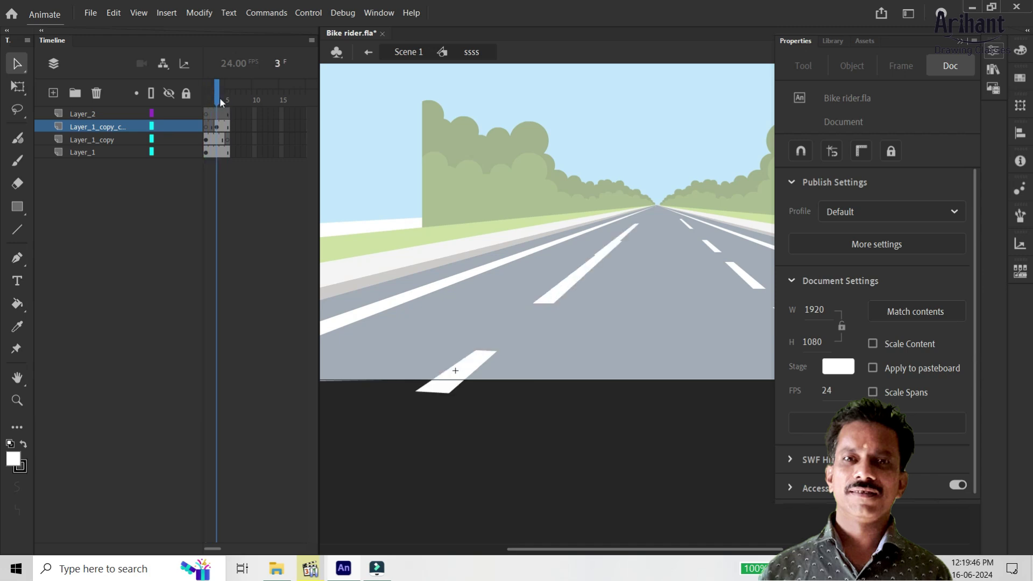
Step: Try starting Layer_1_copy's dash at frame 2 and step through frames 1 to 5 of the ssss symbol
left_click(207, 141)
left_click_drag(207, 91, 221, 85)
key("period")
key("period")
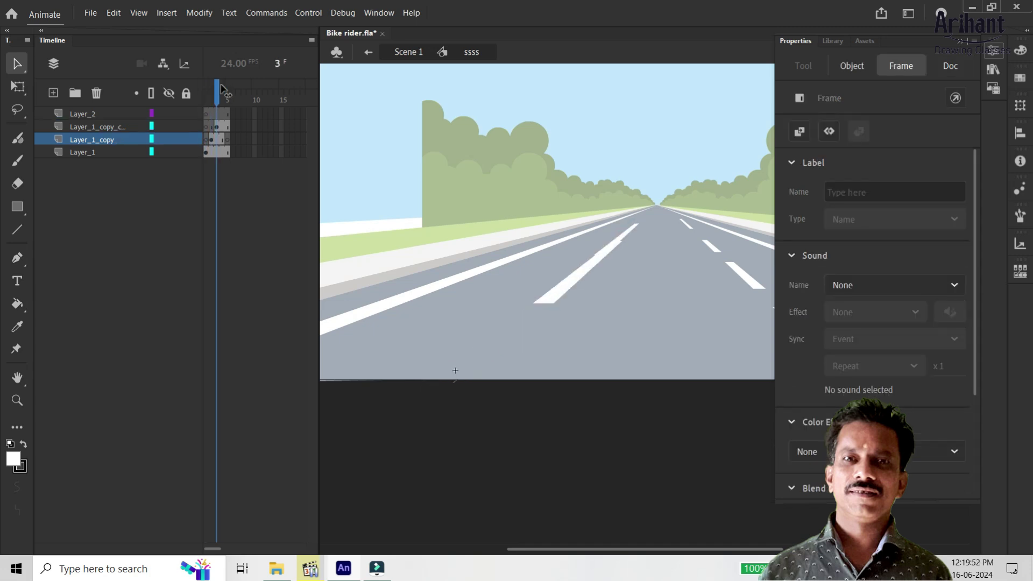
key("comma")
key("period")
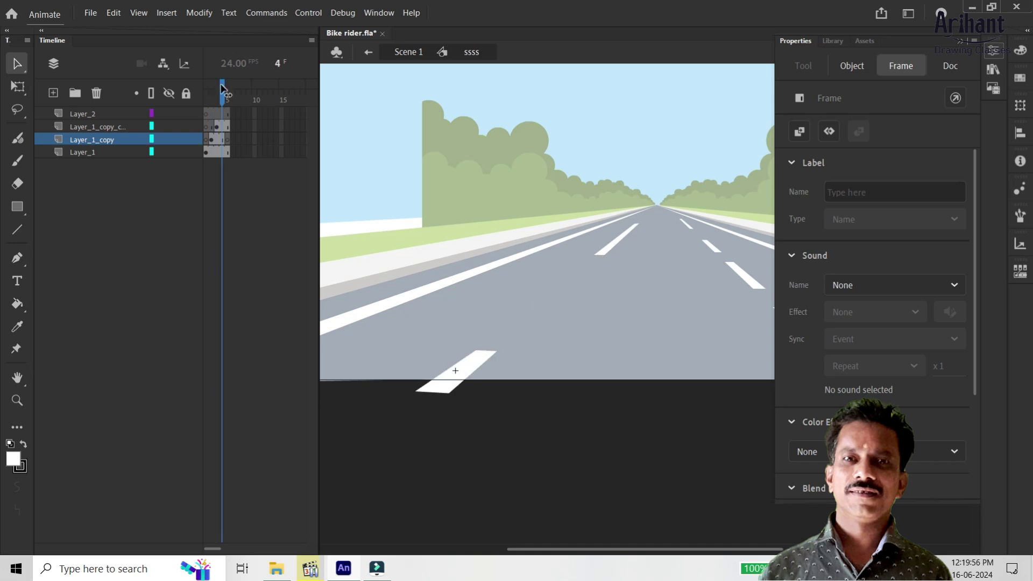
key("period")
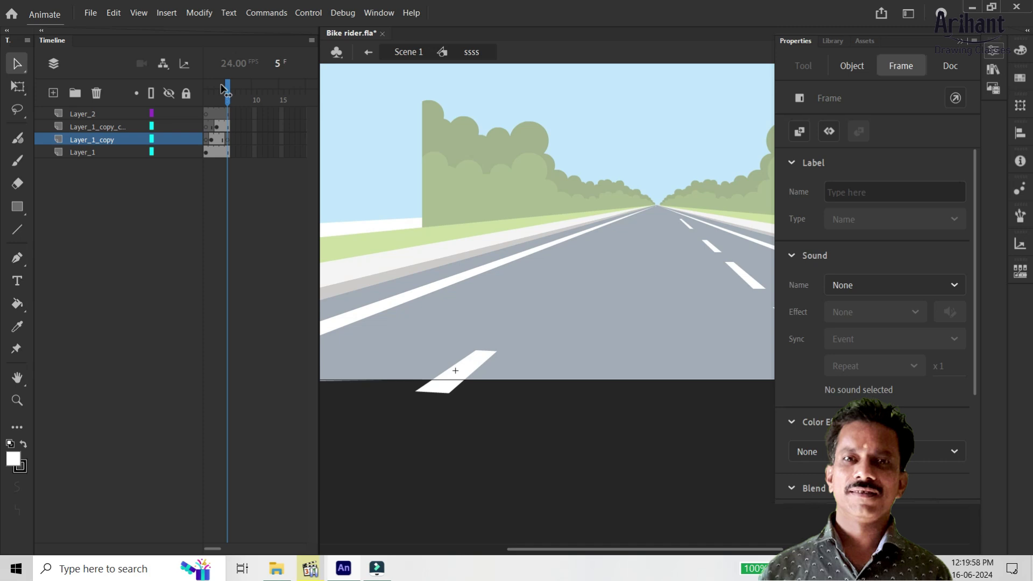
left_click(226, 92)
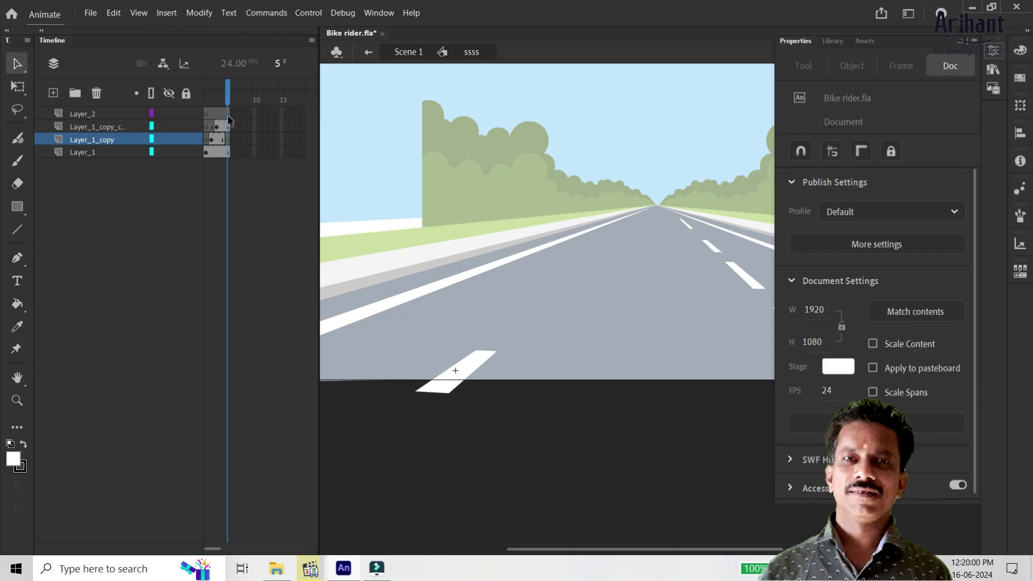
Step: Return to Scene 1 and step forward and backward through the frames to examine the dash animation on the road
left_click(407, 52)
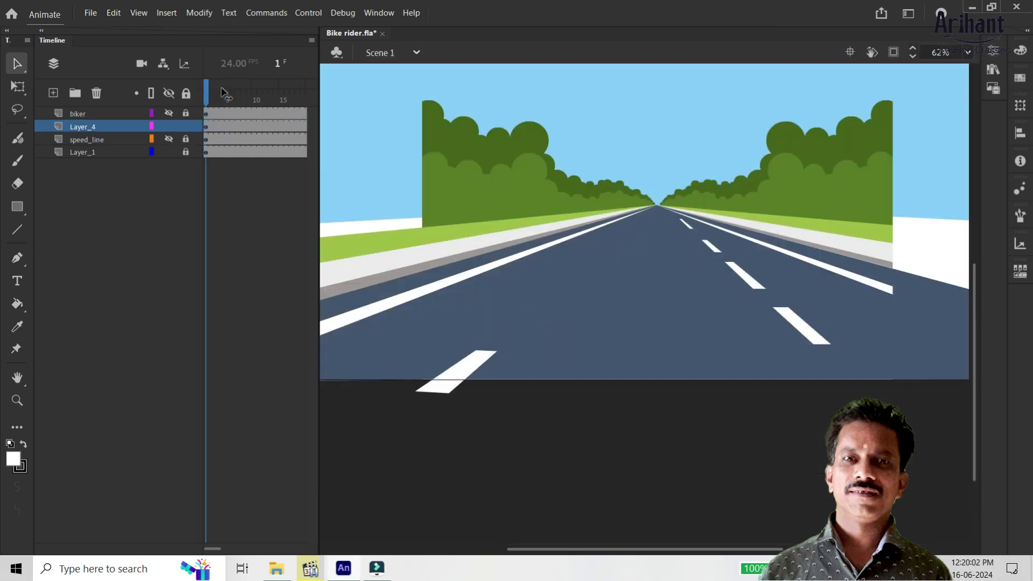
key("period")
key("period")
key("period")
key("period")
key("comma")
key("comma")
key("comma")
key("comma")
key("comma")
key("comma")
key("comma")
key("comma")
key("comma")
key("comma")
key("comma")
key("comma")
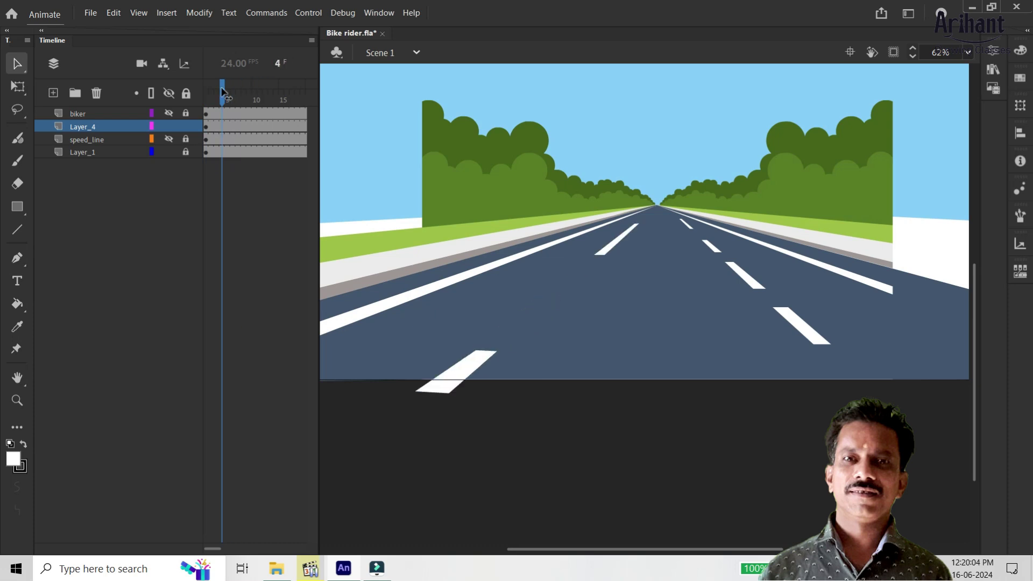
Step: Inside the ssss symbol, move Layer_1_copy's starting keyframe back to frame 1 and turn the layer above it into a guide layer
double_click(465, 363)
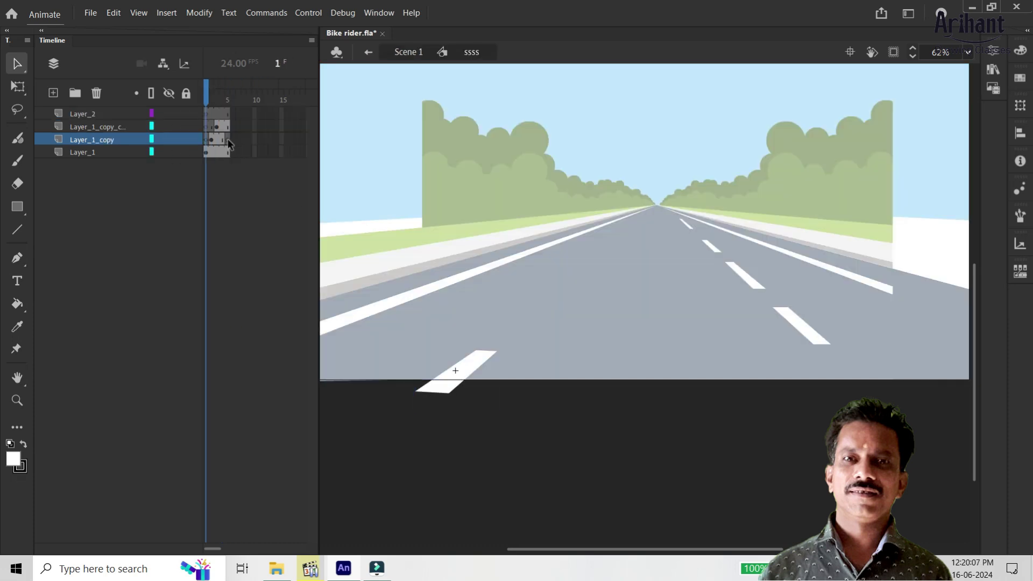
left_click(211, 141)
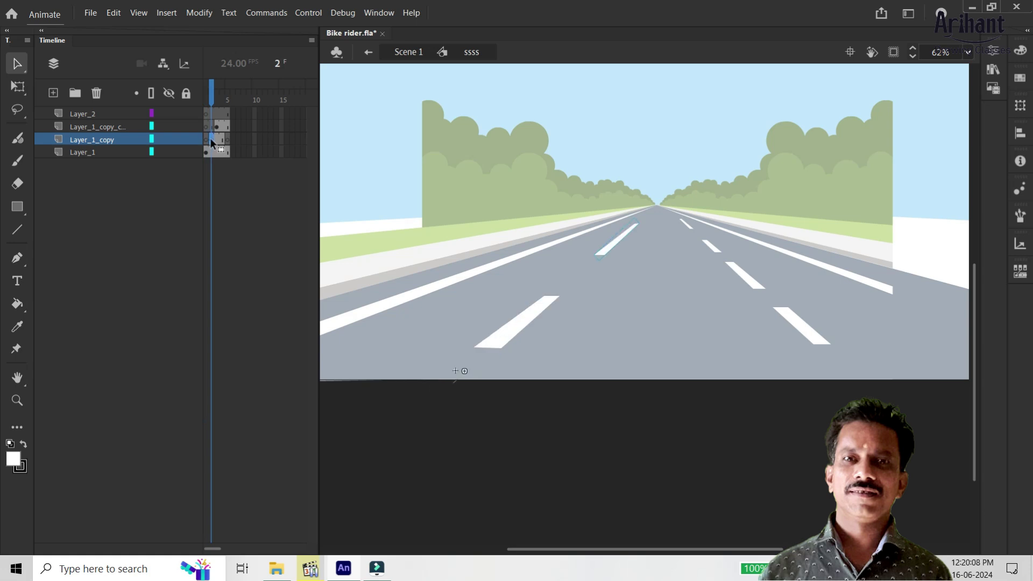
right_click(121, 128)
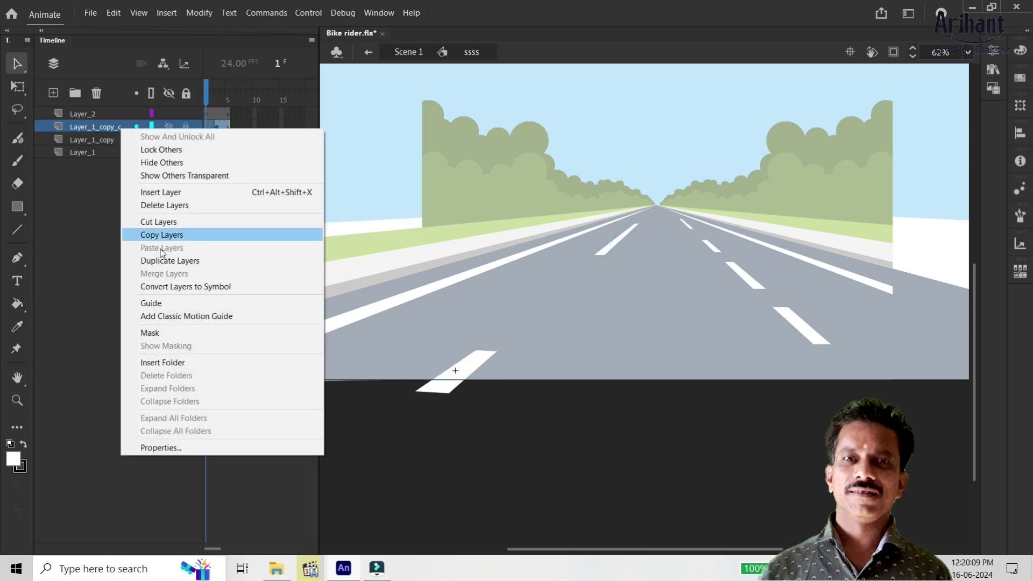
left_click(152, 303)
left_click_drag(210, 100, 215, 104)
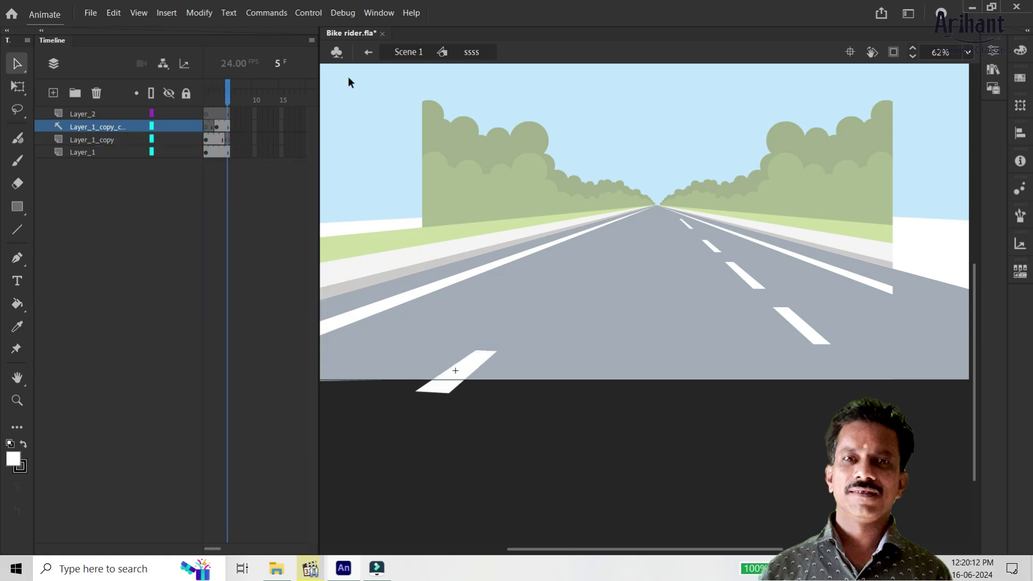
Step: Return to Scene 1 and play the animation to examine the dash movement
left_click(409, 54)
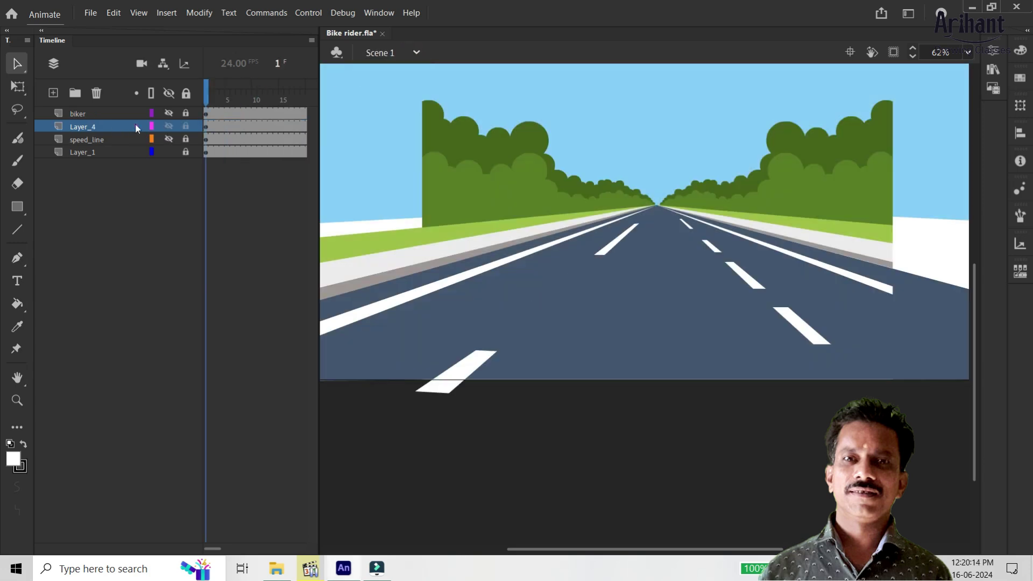
key("Return")
left_click_drag(382, 288, 493, 179)
Step: Unlock Layer_1 in Scene 1, open the road edge line's ro symbol, and insert a keyframe at frame 2
left_click(217, 152)
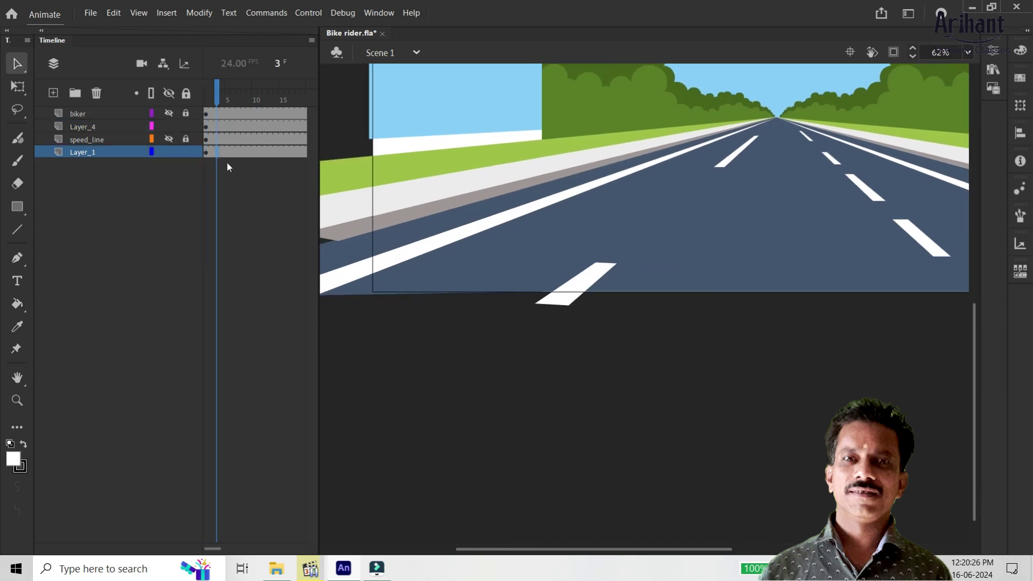
left_click(418, 266)
double_click(415, 256)
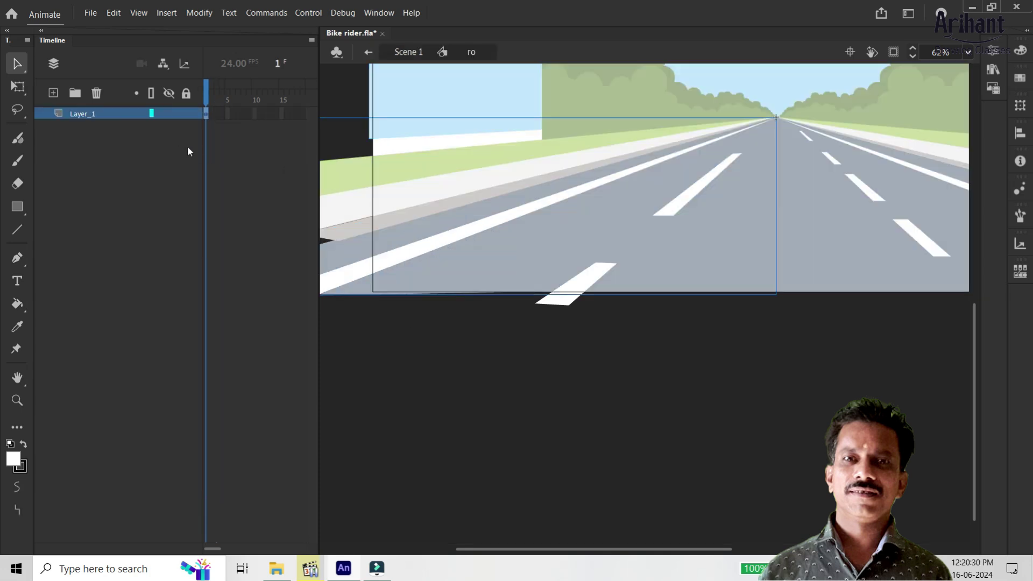
right_click(217, 116)
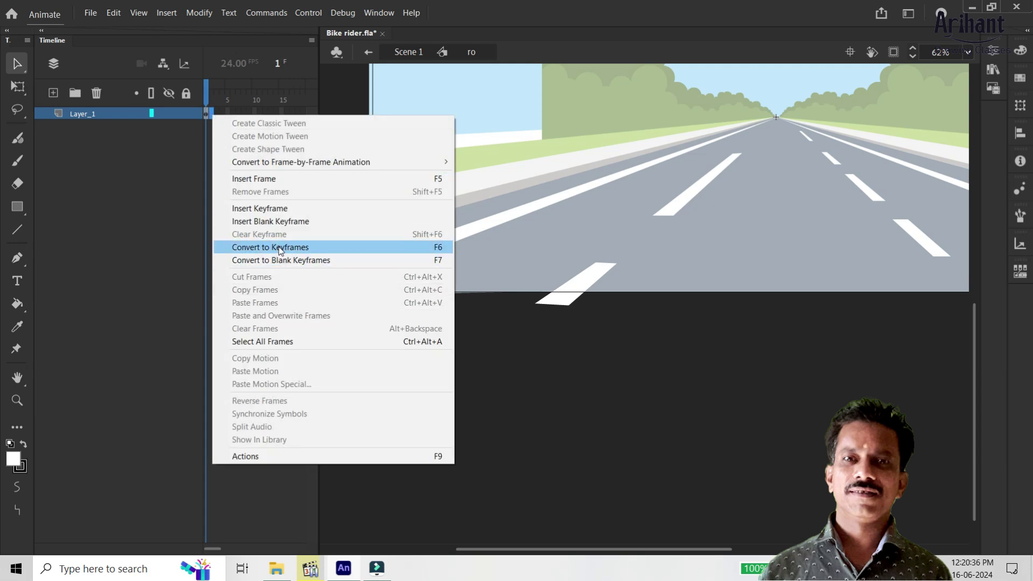
left_click(269, 210)
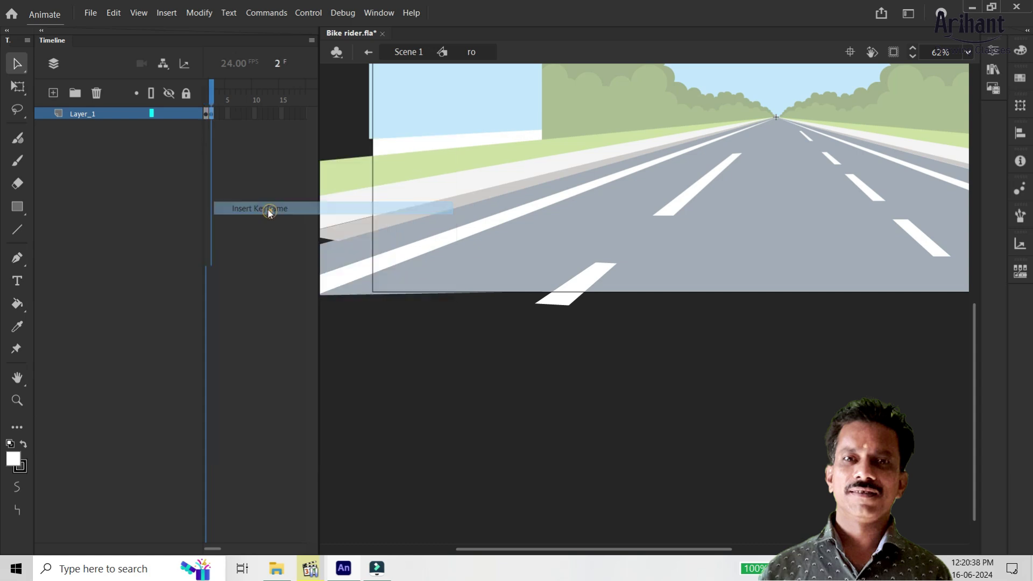
Step: Widen the near end of the edge line slightly at frame 2 of the ro symbol, and preview it in Scene 1
left_click(437, 240)
left_click_drag(333, 218, 409, 179)
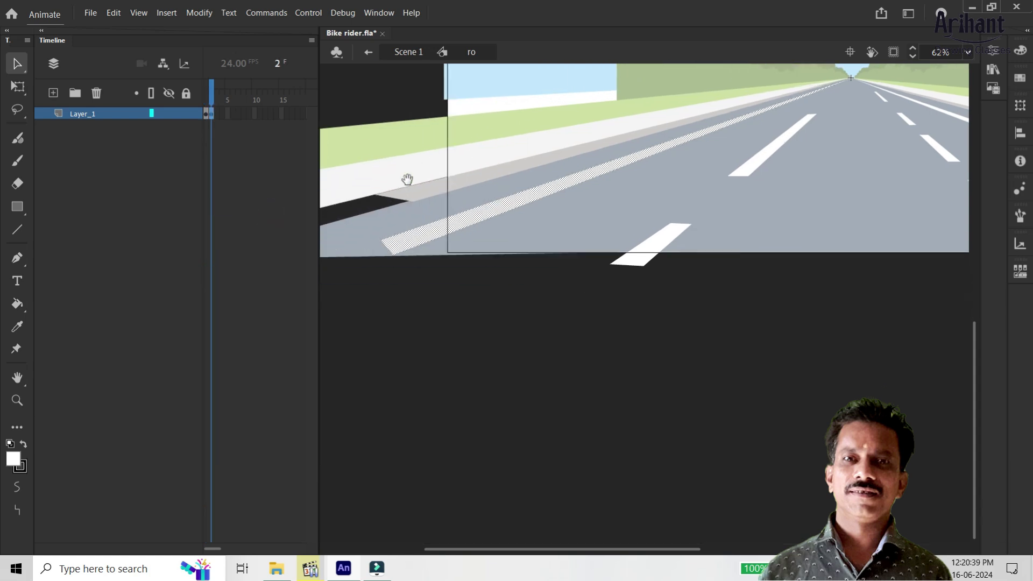
left_click(380, 316)
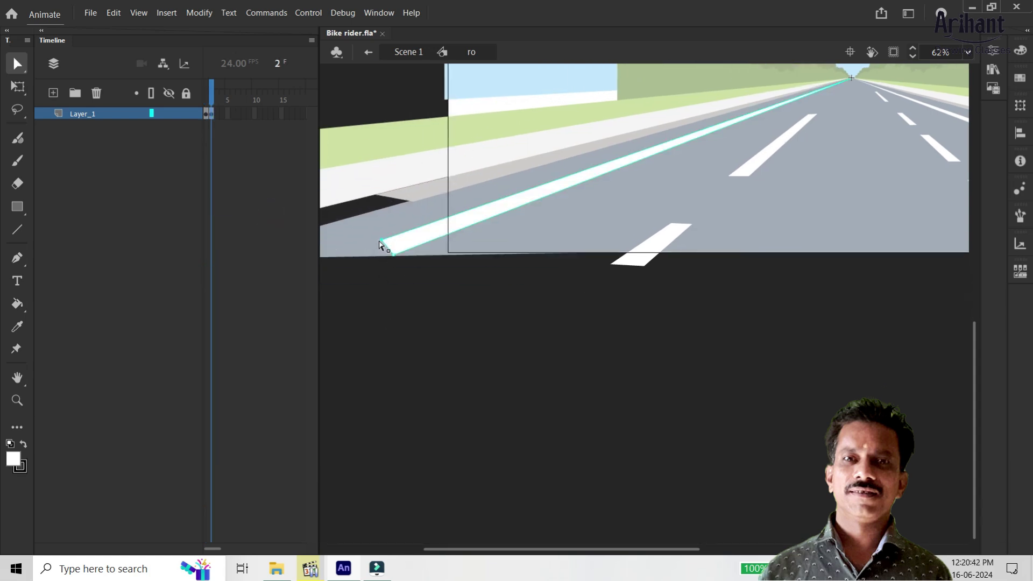
left_click_drag(379, 244, 396, 259)
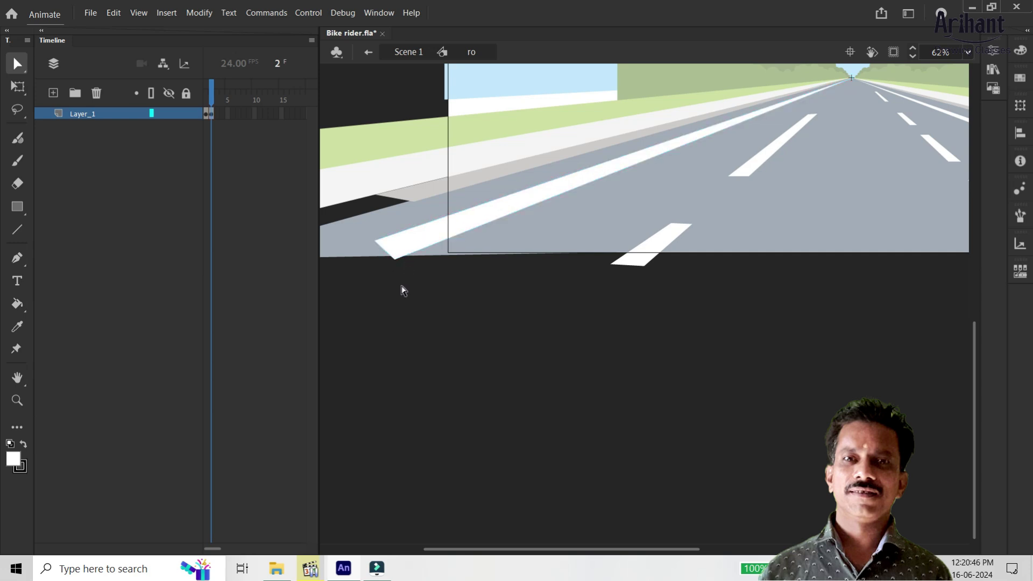
left_click(408, 51)
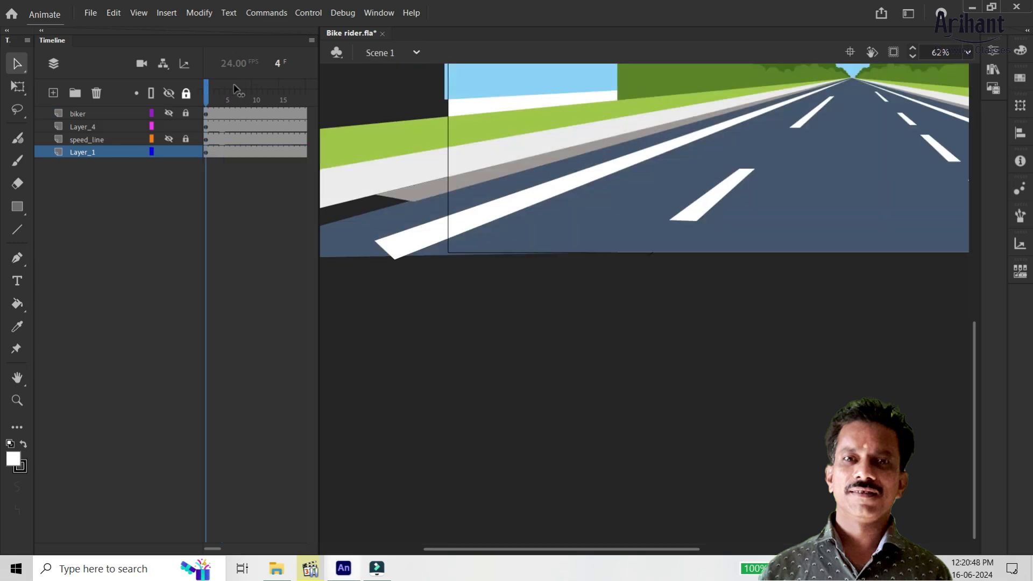
key("Return")
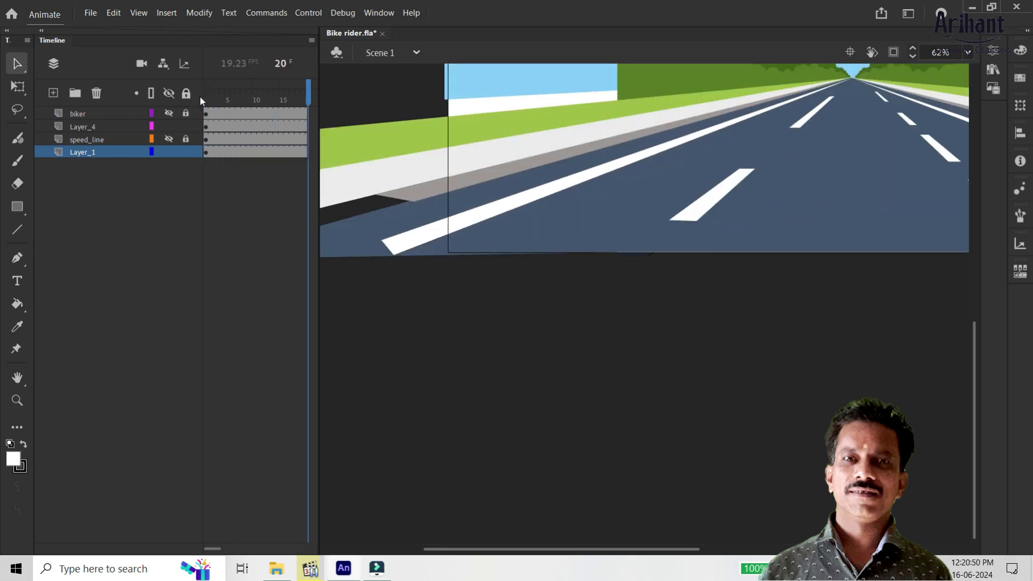
Step: Select the road surface on Layer_1 in Scene 1 and open its drawing object
left_click(424, 198)
left_click_drag(407, 208, 372, 218)
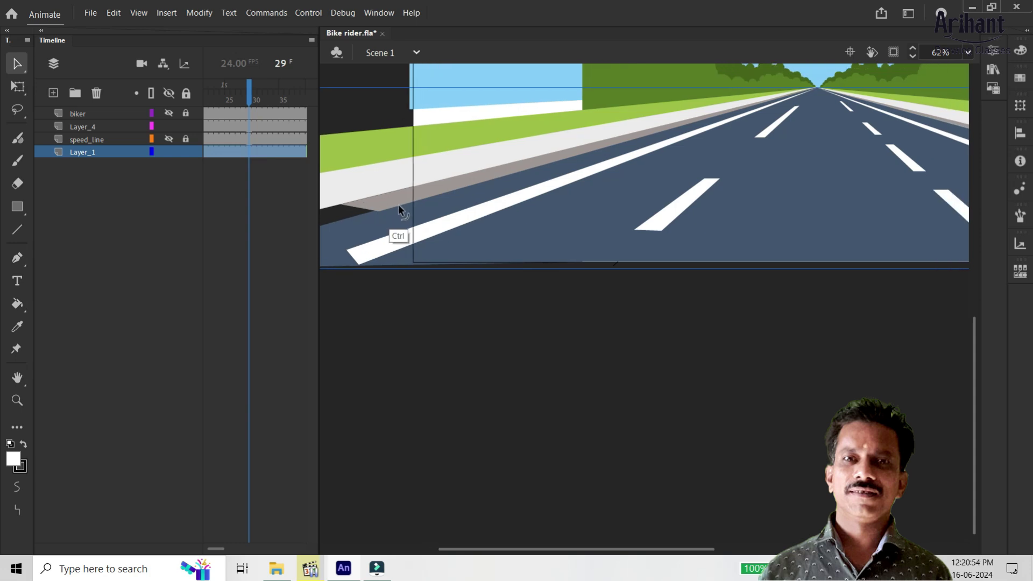
key("ctrl+minus")
scroll(637, 272, "right", 2)
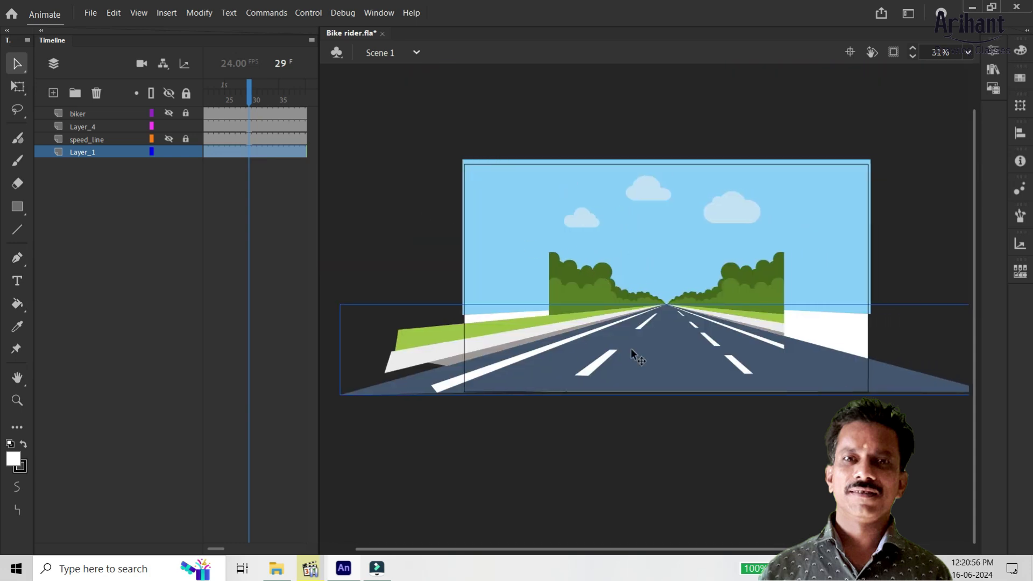
double_click(648, 351)
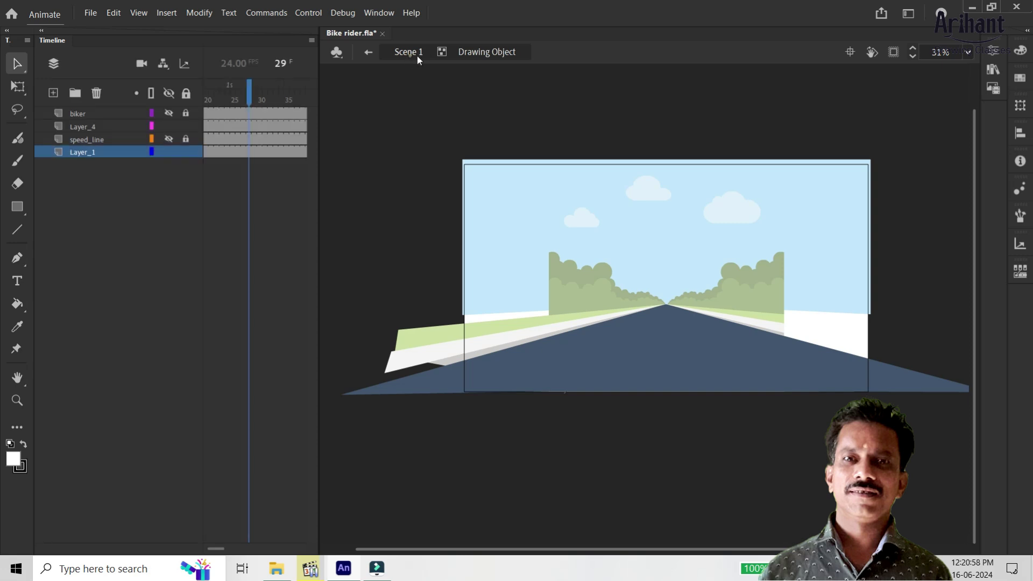
Step: Return to Scene 1, convert the road surface to a graphic symbol, and open the new symbol for editing
left_click(411, 53)
right_click(659, 341)
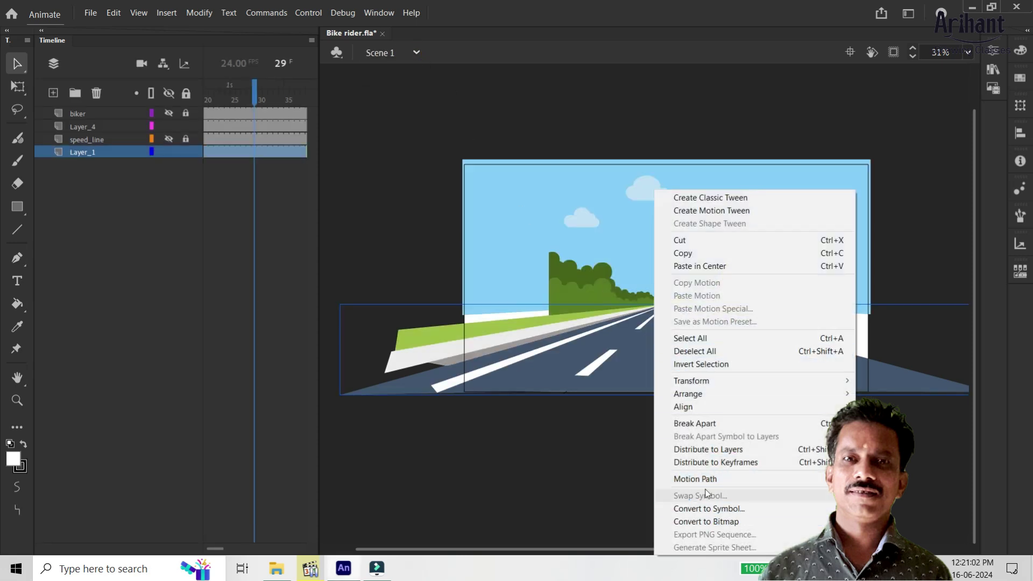
left_click(709, 510)
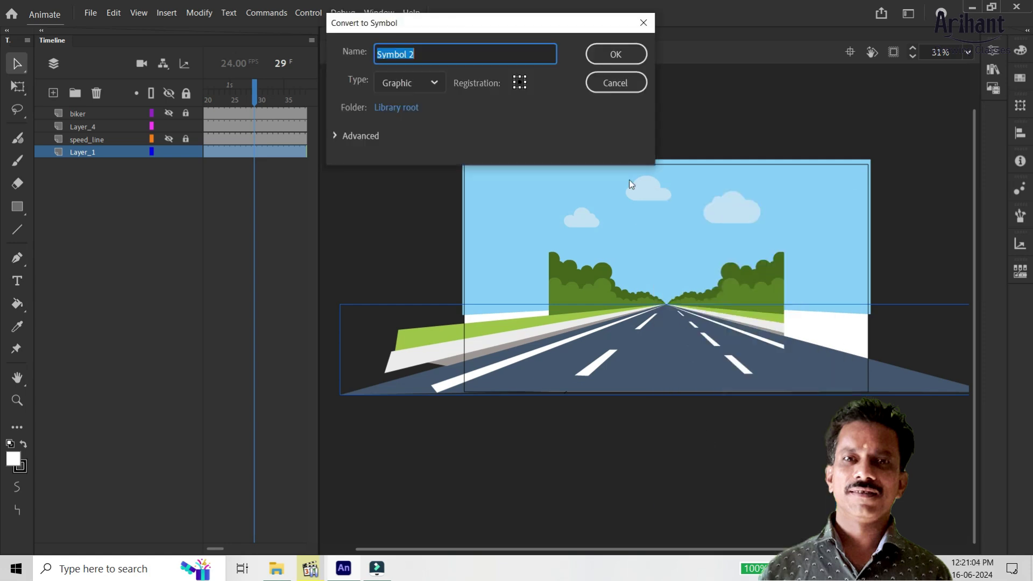
left_click(612, 53)
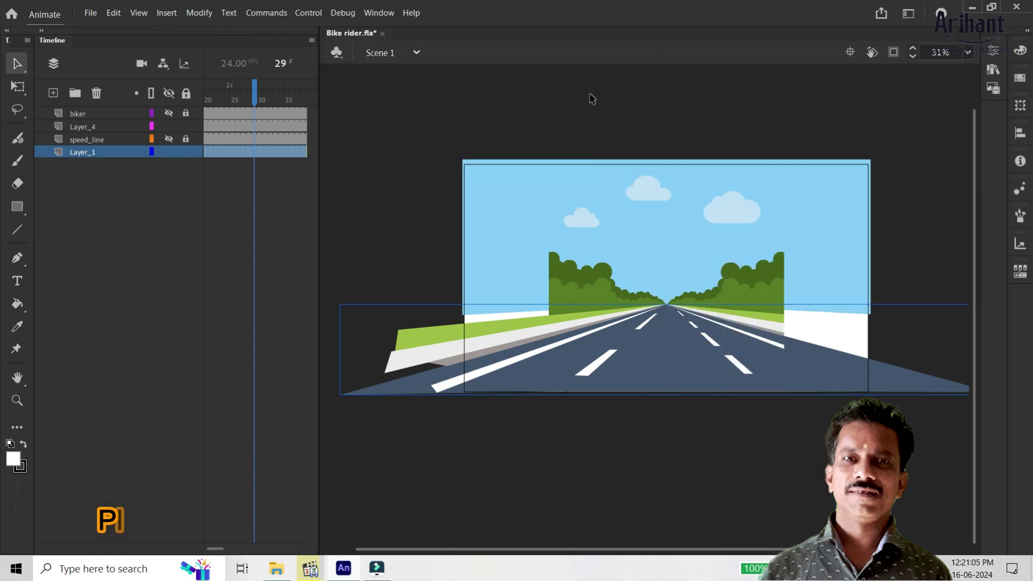
double_click(684, 355)
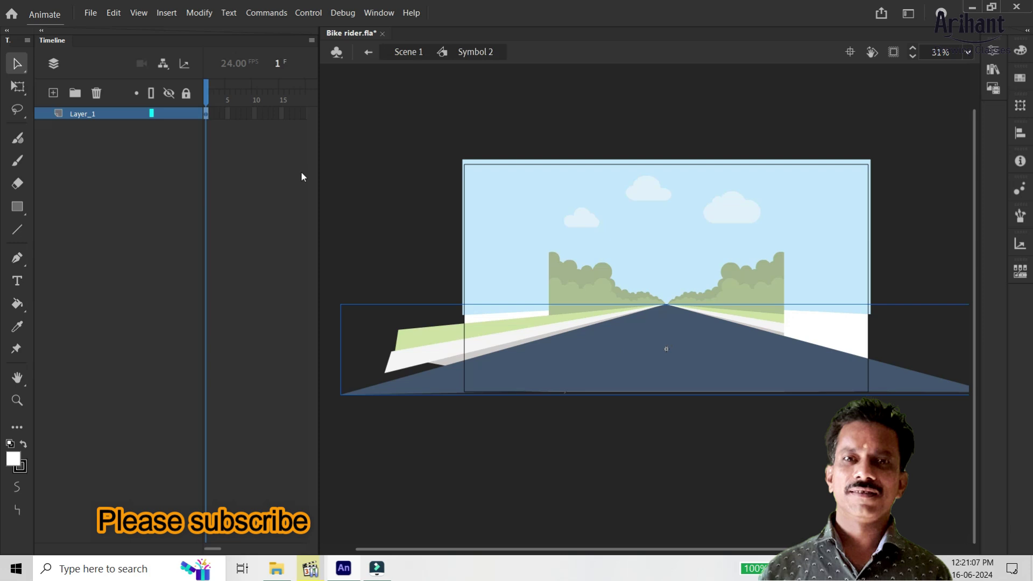
Step: Insert a keyframe at frame 2 of the road surface symbol
right_click(213, 115)
left_click(212, 109)
right_click(211, 113)
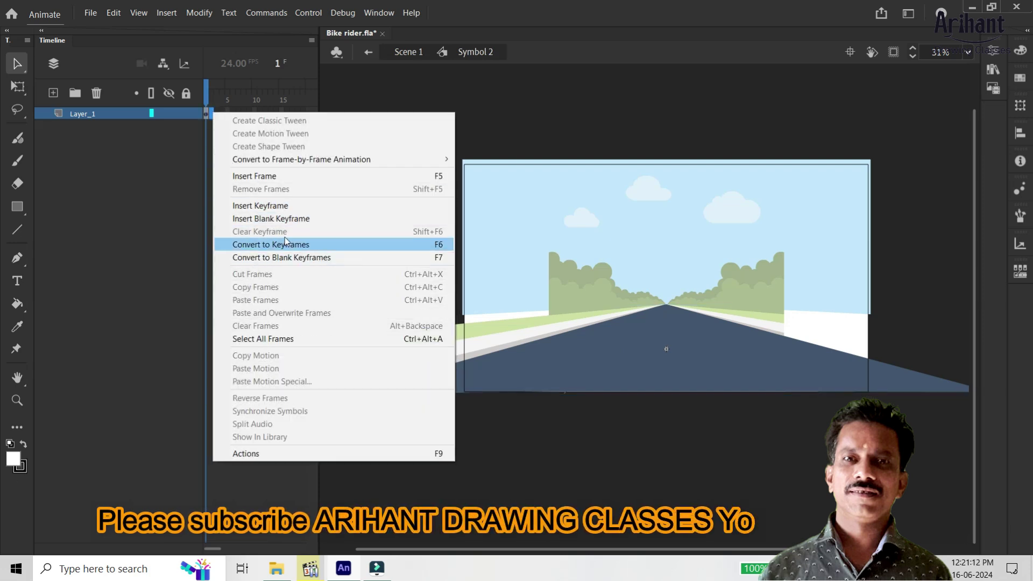
left_click(279, 206)
Step: Break apart the road shape at frame 2, pull both near corners slightly outward, and compare it with frame 1
left_click(679, 311)
key("ctrl+b")
left_click(601, 280)
left_click(343, 394)
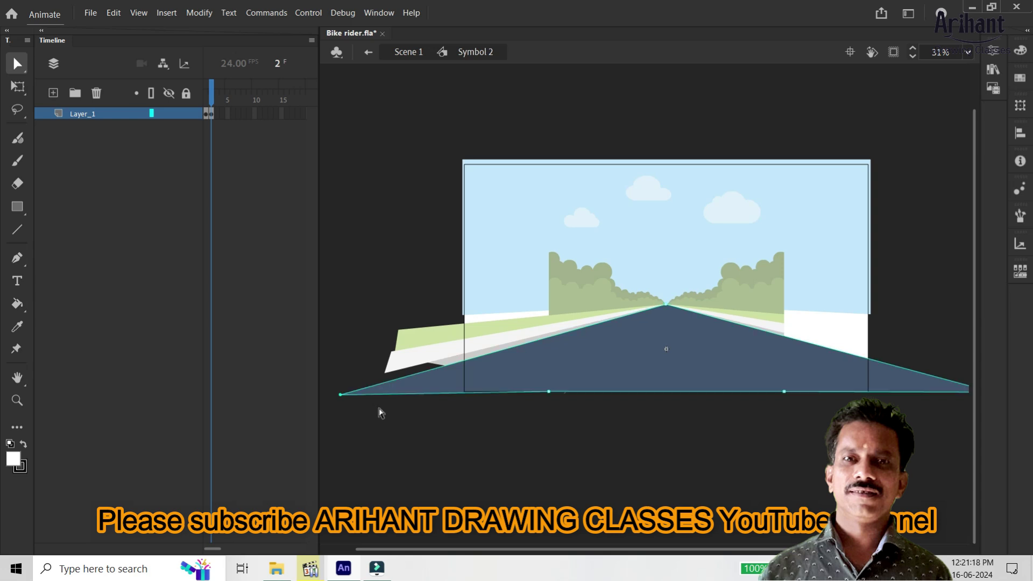
left_click_drag(340, 396, 334, 397)
scroll(624, 384, "right", 3)
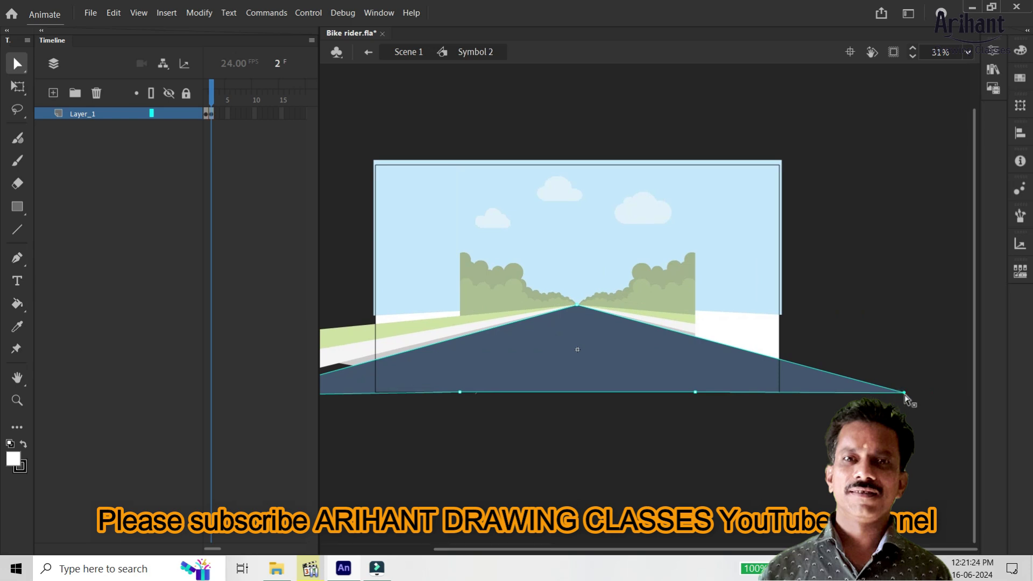
left_click_drag(904, 395, 916, 395)
left_click(915, 360)
left_click_drag(214, 91, 212, 92)
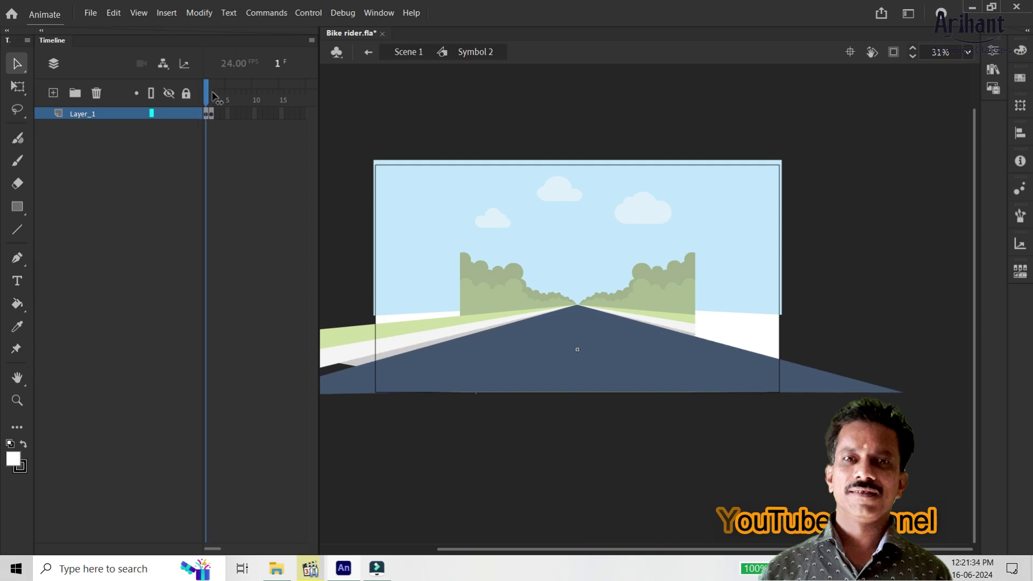
Step: Return to Scene 1, save the file, and play the animation from the first frame
left_click(410, 53)
left_click(233, 96)
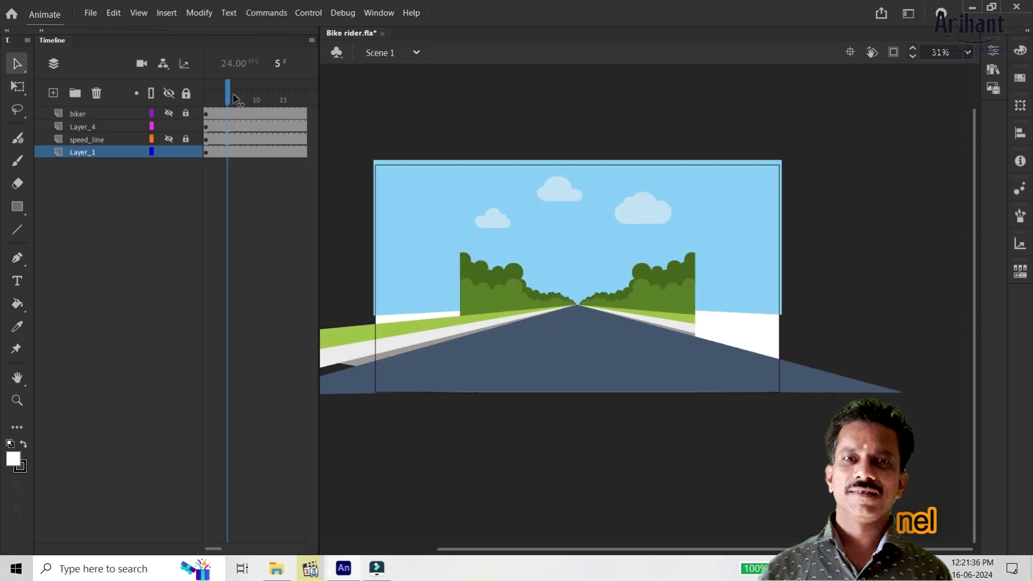
key("Home")
key("ctrl+s")
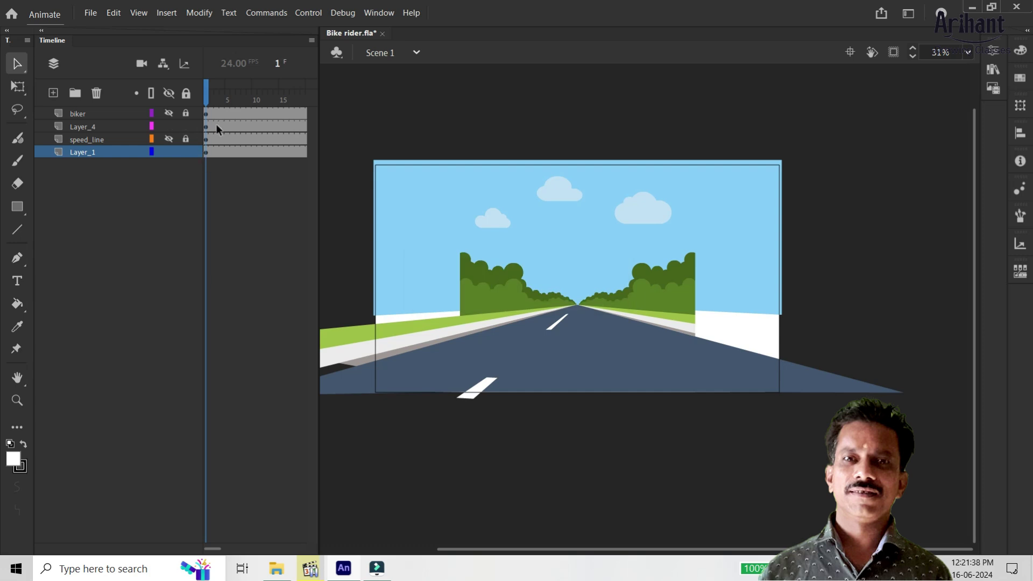
key("Return")
scroll(468, 281, "left", 5)
Step: Send the road surface back three levels on Layer_1, behind the white edge lines, and play the animation
left_click(549, 381)
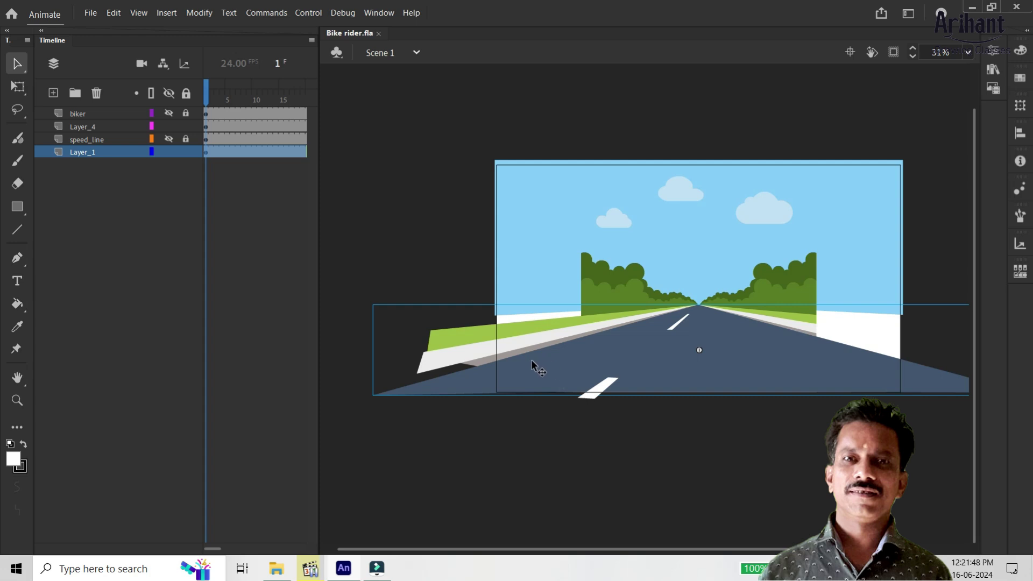
key("ctrl+Down")
key("ctrl+Down")
key("ctrl+Down")
left_click(540, 406)
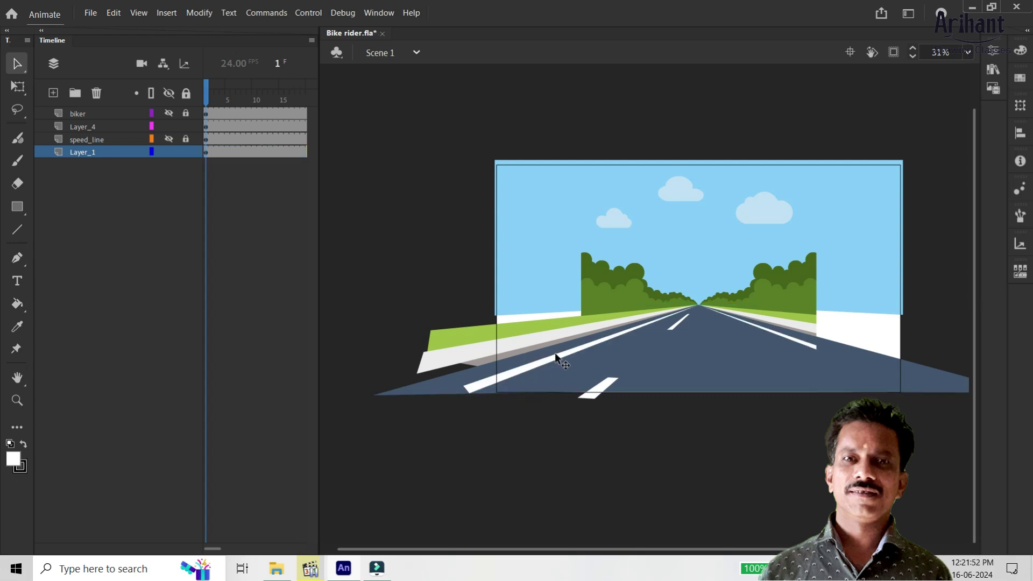
key("Return")
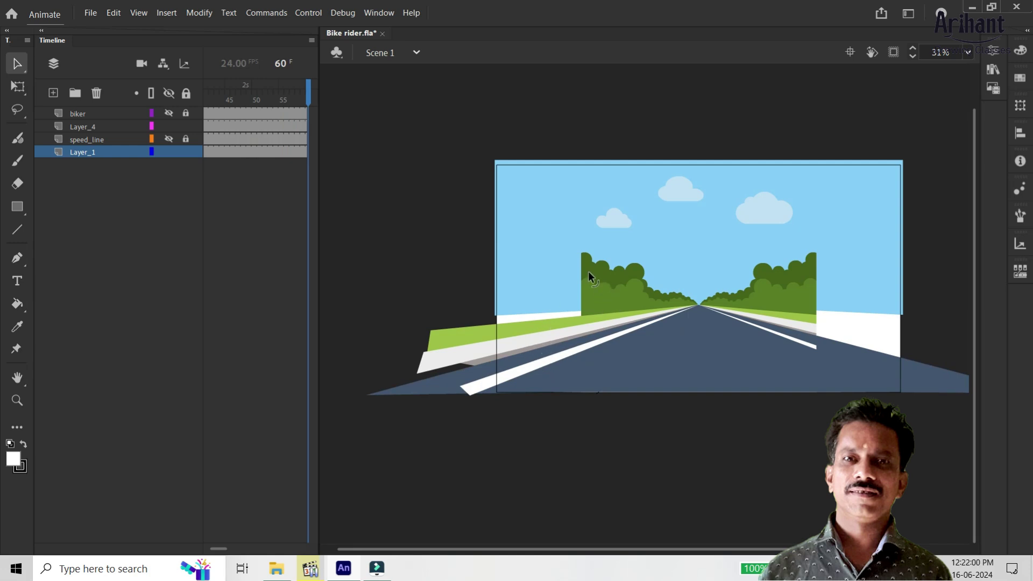
Step: Open the left kerb's road line symbol to inspect it and return to Scene 1
left_click(518, 348)
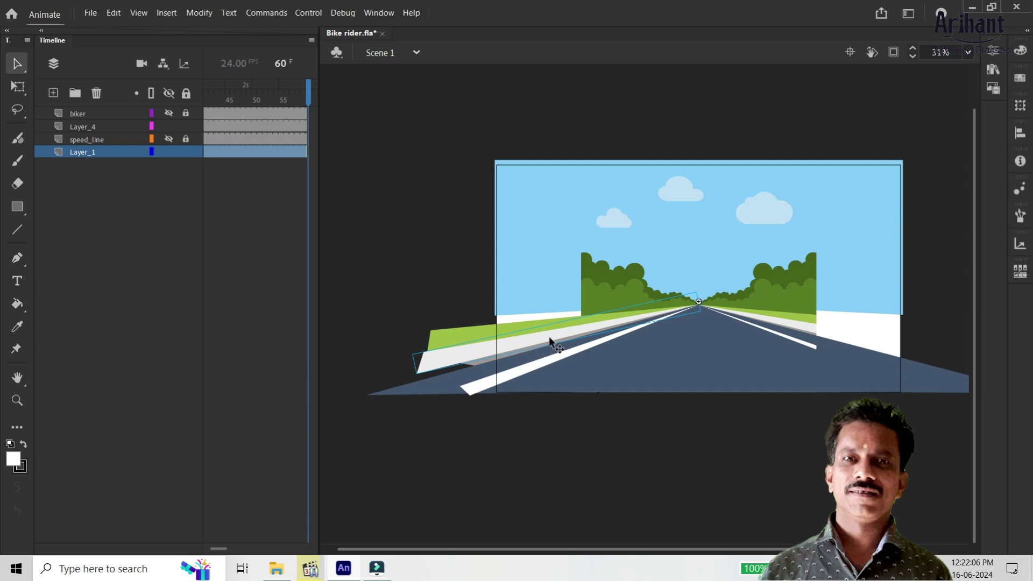
double_click(531, 345)
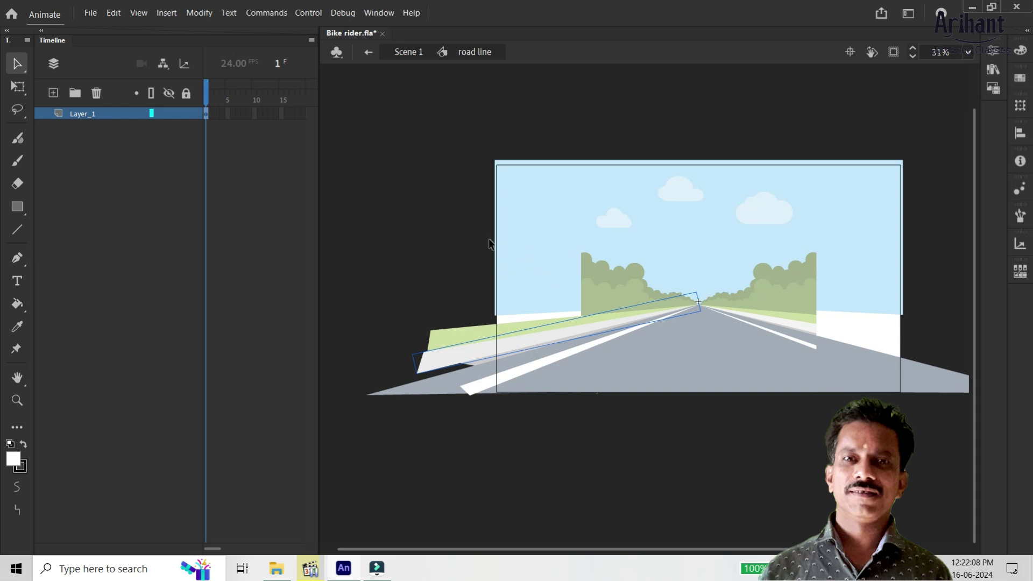
double_click(465, 248)
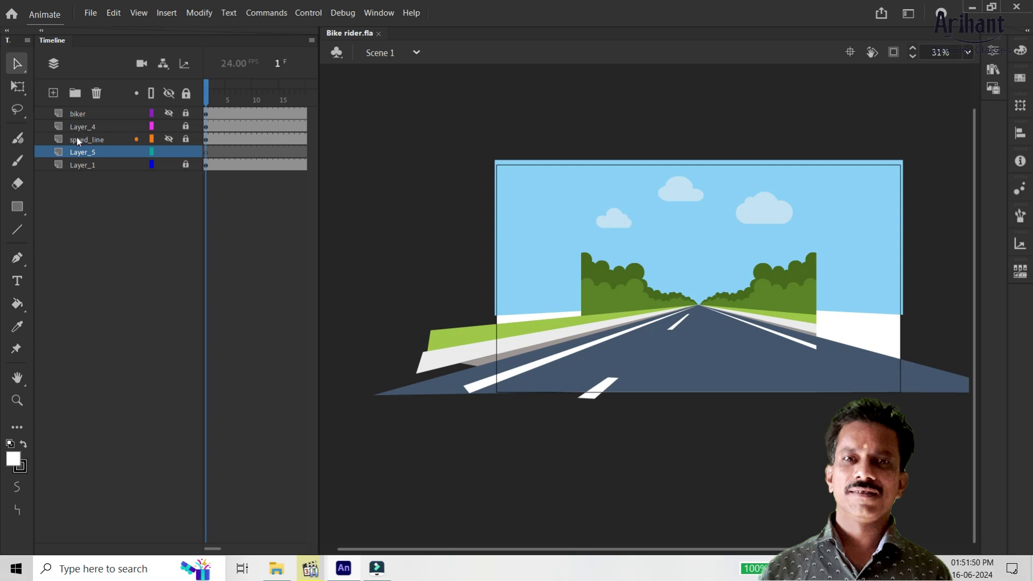
Step: Draw an oval beside the left bushes on Layer_5 using their sampled green, and delete its outline
key("i")
left_click(593, 290)
key("o")
left_click_drag(512, 288, 552, 320)
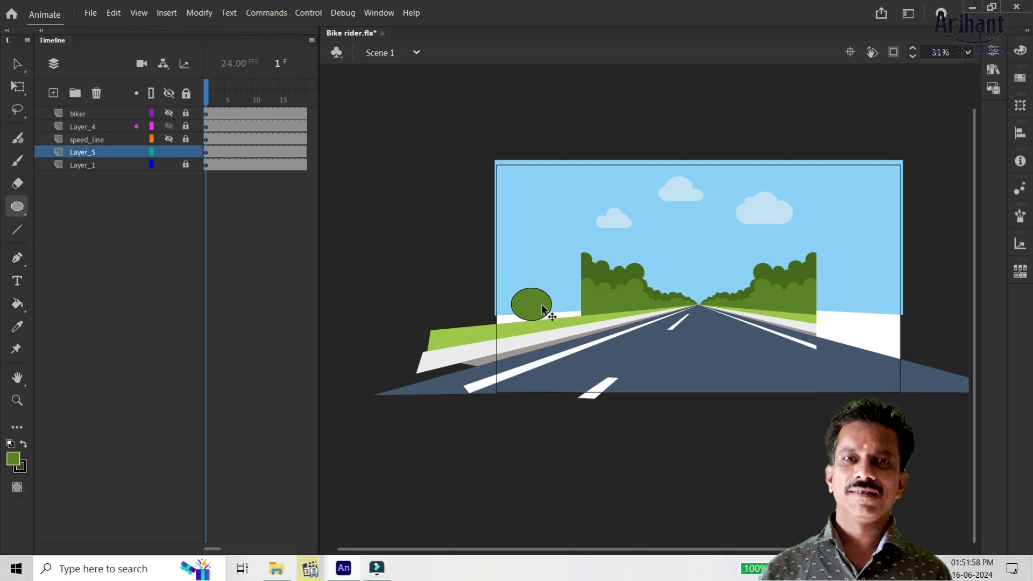
key("v")
left_click(540, 306)
left_click(547, 294)
key("Delete")
Step: Convert the green oval to a graphic symbol named qwewqeqwe with a centre registration point
right_click(536, 309)
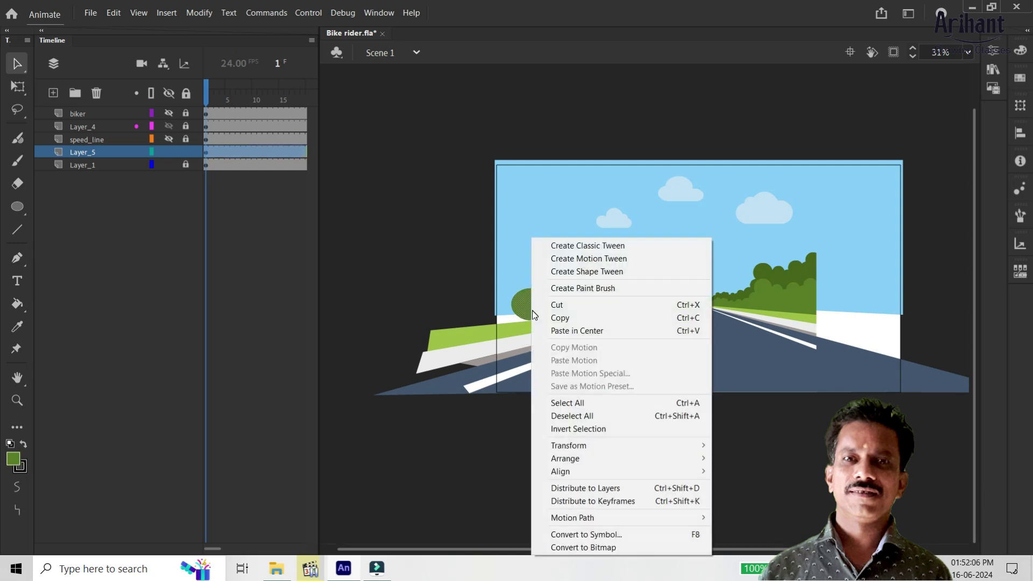
left_click(572, 535)
type("wewq")
left_click(519, 81)
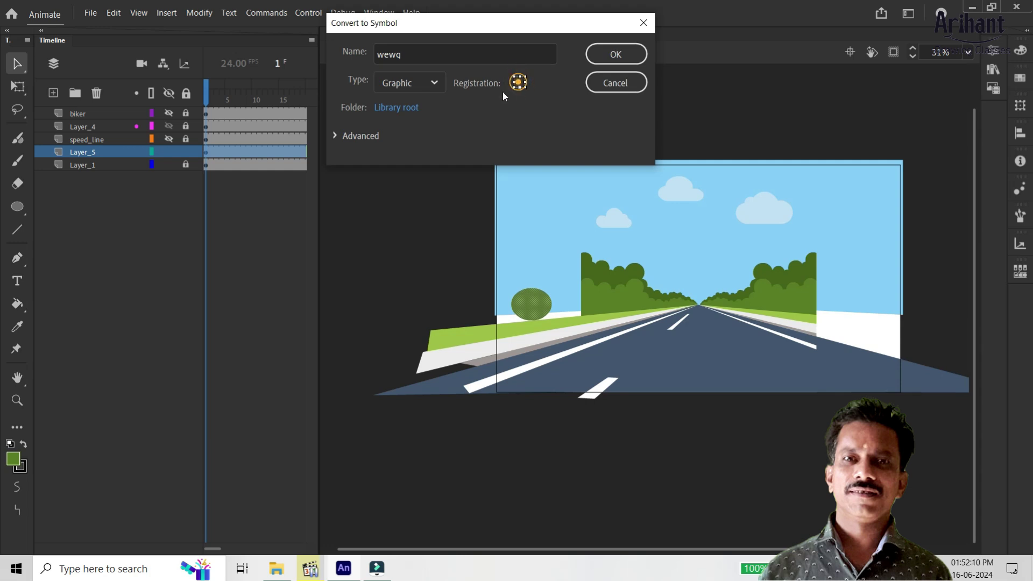
left_click(411, 54)
type("ewqeqwe")
left_click(627, 56)
Step: Move the oval symbol slightly toward the bushes, open it for editing, and delete the oval inside
left_click_drag(531, 305, 547, 300)
double_click(548, 300)
left_click_drag(587, 256, 470, 374)
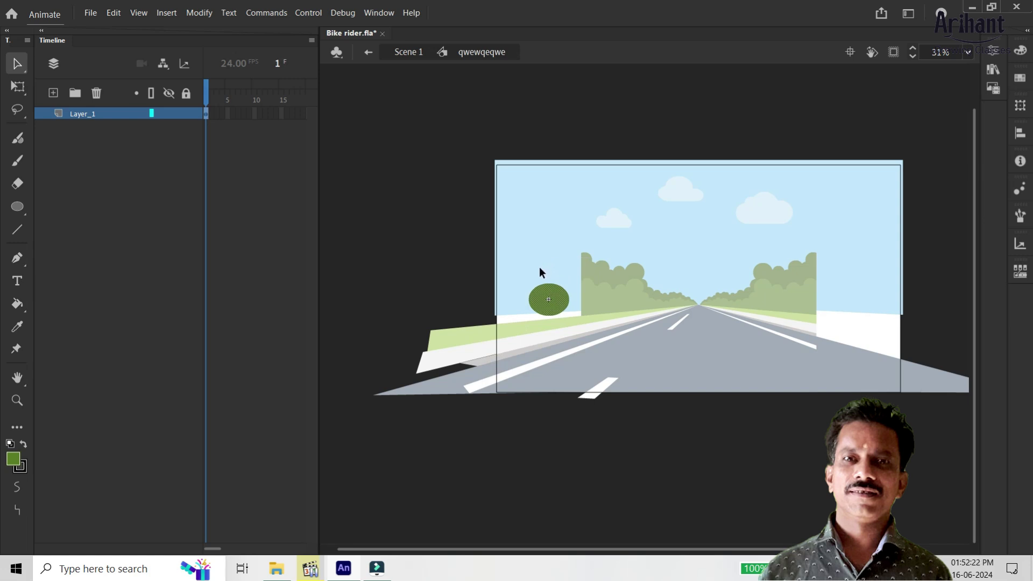
key("Delete")
Step: Turn off the stroke, enable object drawing, and draw green circles at the near end of the left roadside
key("p")
key("o")
left_click(21, 466)
left_click(247, 292)
left_click(17, 488)
mouse_move(479, 253)
left_mouse_down()
mouse_move(521, 322)
mouse_move(537, 312)
mouse_move(484, 258)
mouse_move(535, 296)
left_mouse_up()
key("ctrl+z")
key("v")
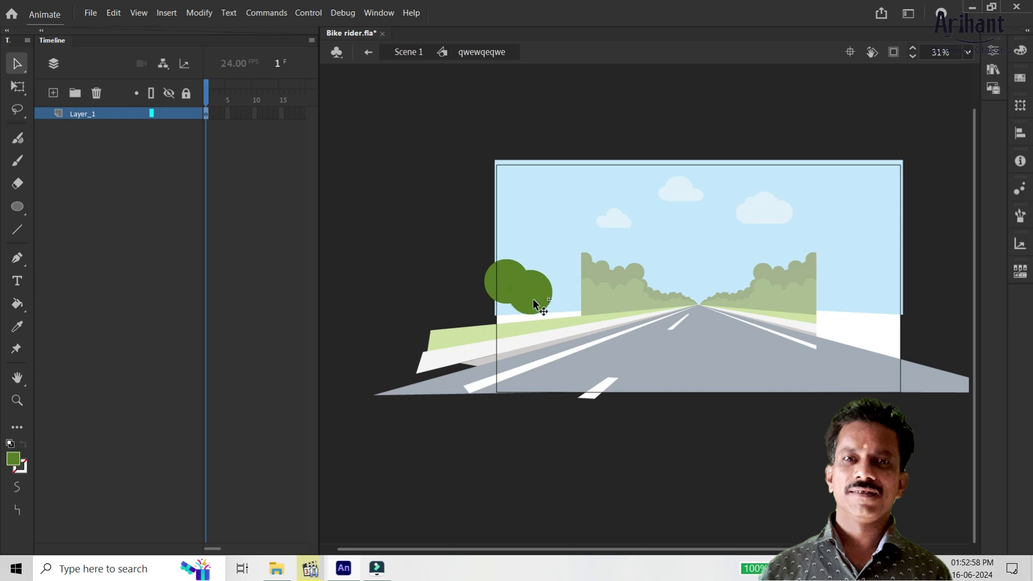
Step: Duplicate the green circle along the left roadside, scaling the copies smaller with distance to form a bush row
left_click_drag(532, 301, 591, 308)
key("q")
key("alt+v")
key("v")
left_click(558, 320)
key("q")
key("v")
left_click_drag(591, 306, 612, 298)
key("q")
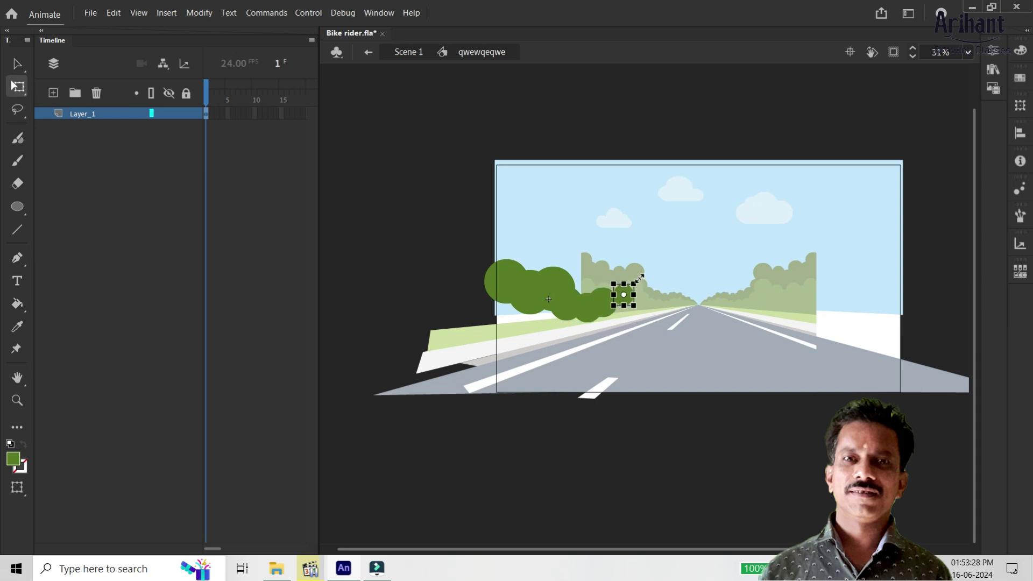
Step: Extend the bush row with ever smaller circle copies up to the road's vanishing point
key("v")
left_click_drag(623, 297, 692, 306)
key("w")
key("q")
key("v")
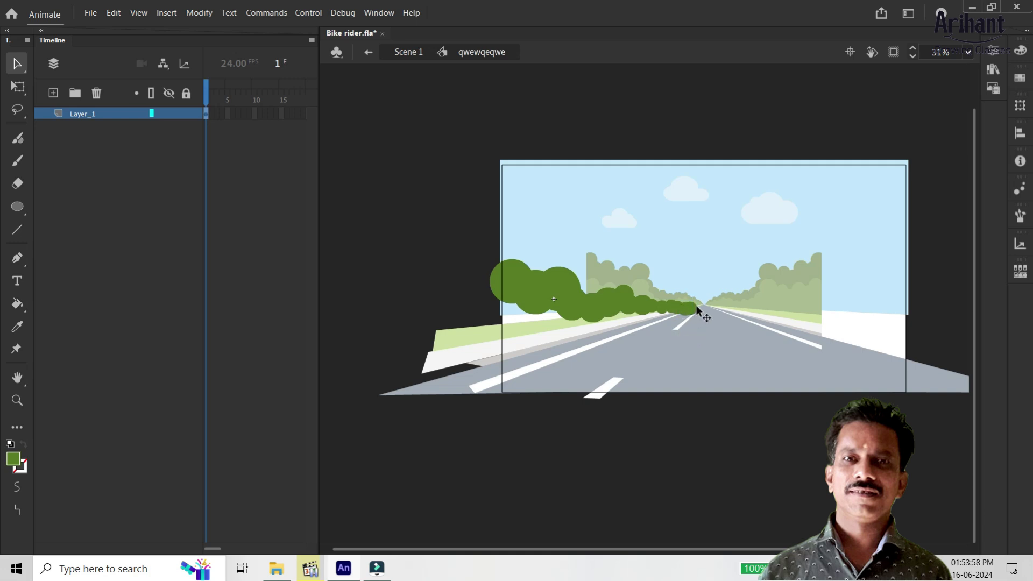
Step: Fill out the near end of the bush row with additional large circles
mouse_move(528, 303)
left_mouse_down()
mouse_move(504, 309)
mouse_move(553, 319)
mouse_move(543, 288)
mouse_move(533, 290)
left_mouse_up()
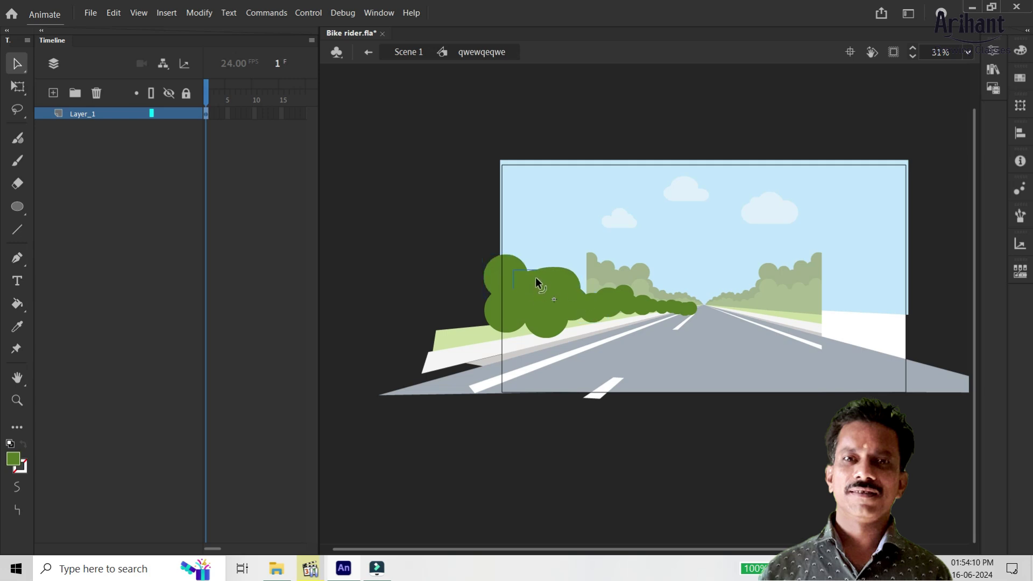
left_click(595, 296)
left_click(520, 158)
Step: Insert a keyframe at frame 2 of the bush symbol and shift the large near circles slightly
right_click(214, 120)
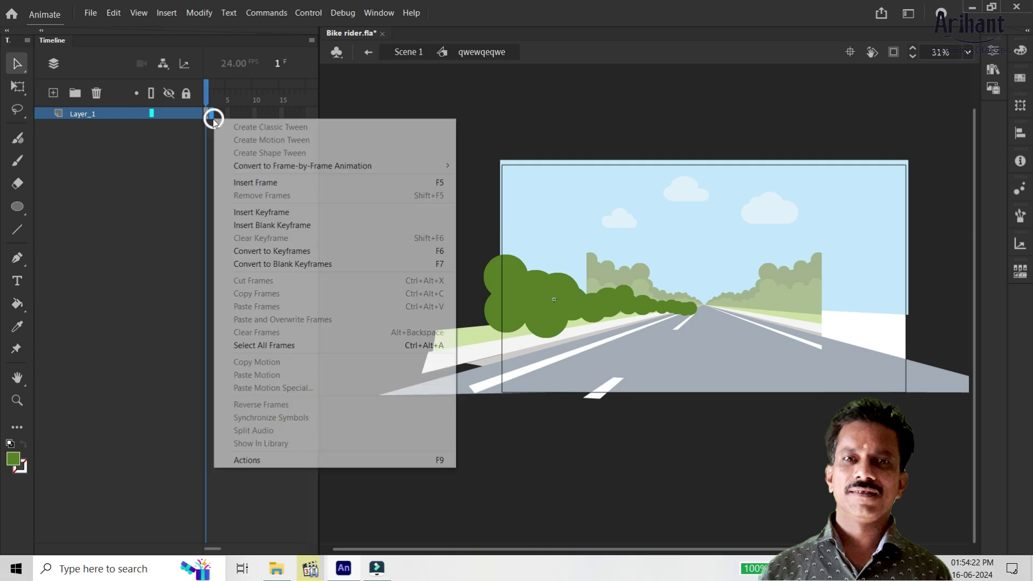
left_click(258, 224)
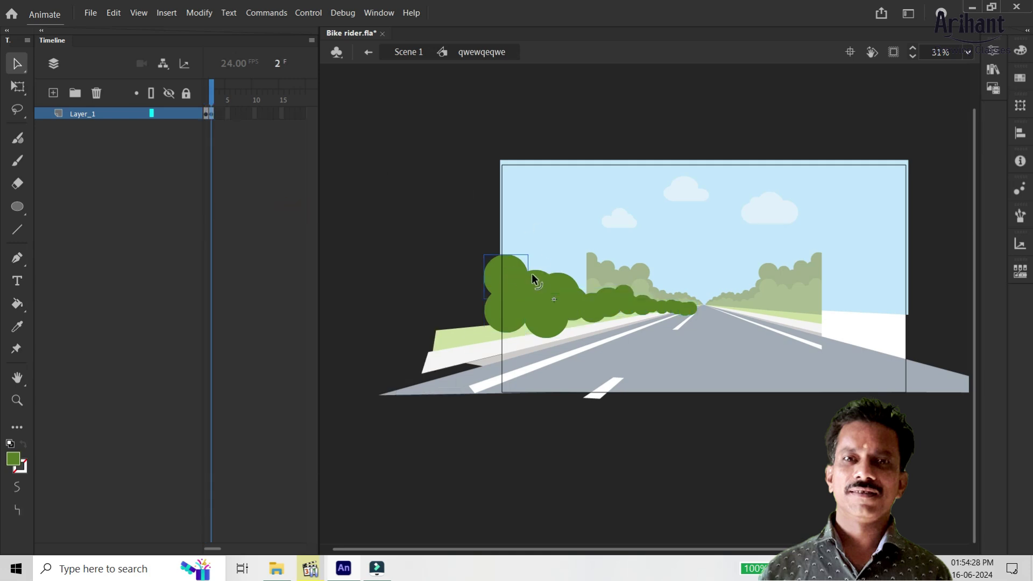
left_click_drag(513, 267, 568, 282)
left_click(561, 291)
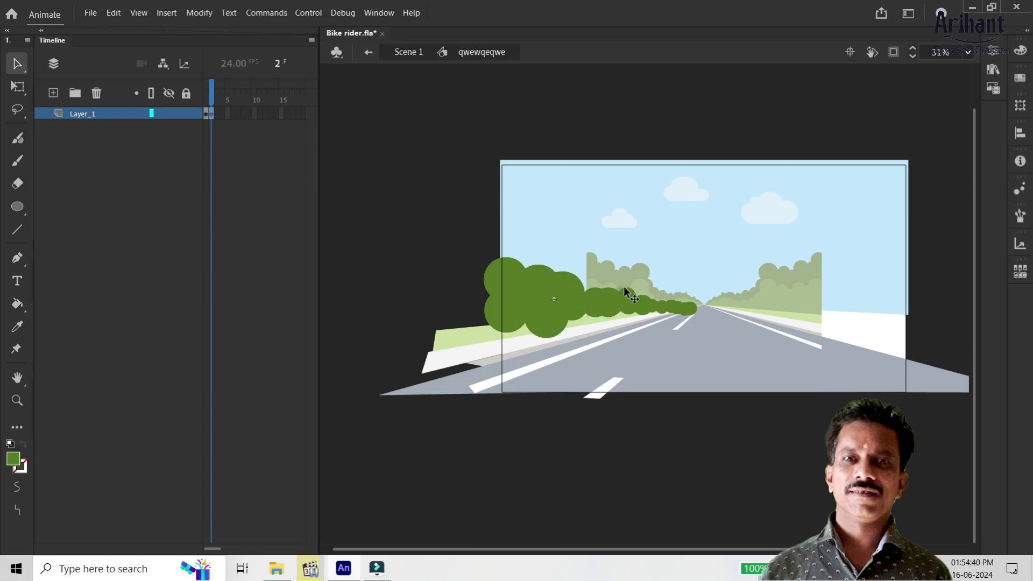
Step: Shift the small distant circles slightly at frame 2 and scale down the farthest one
key("ctrl+space")
left_click_drag(732, 234, 552, 359)
left_click_drag(647, 311, 680, 328)
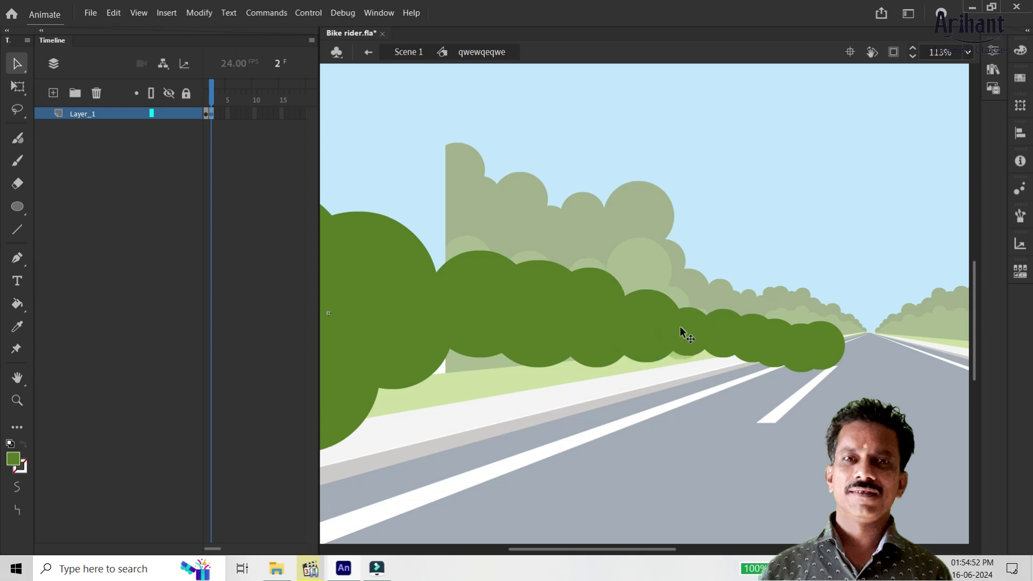
left_click_drag(748, 333, 852, 330)
key("q")
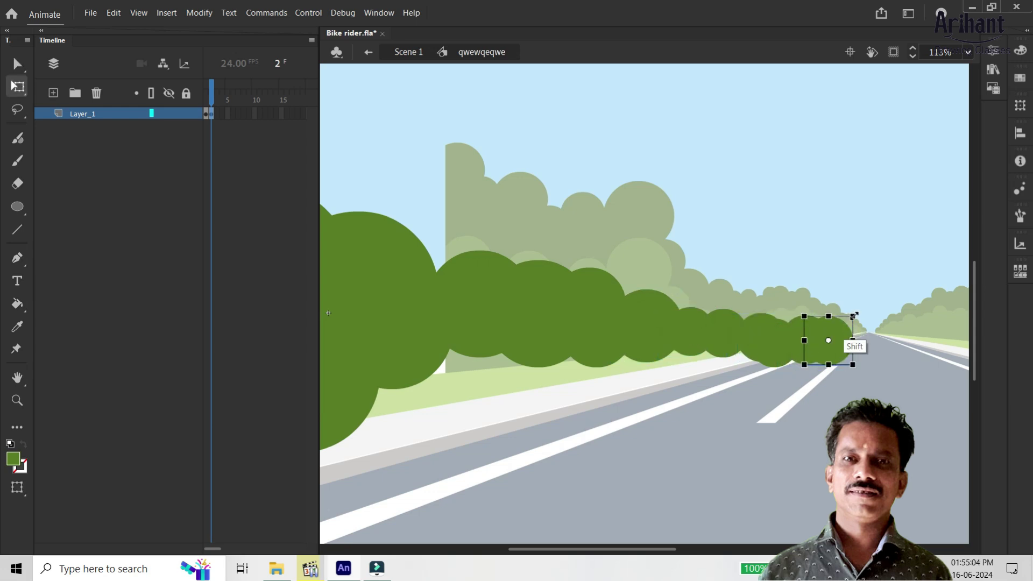
key("v")
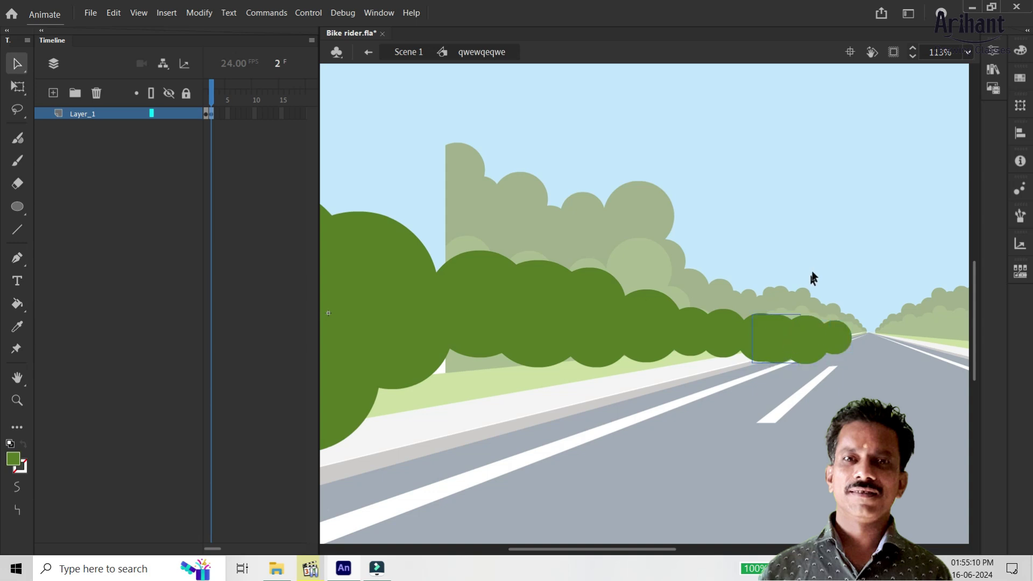
Step: Flip between frames 1 and 2 of the bush symbol to examine the circles' movement
key("comma")
key("period")
key("comma")
key("period")
key("comma")
key("period")
key("ctrl+2")
left_click_drag(414, 260, 545, 211)
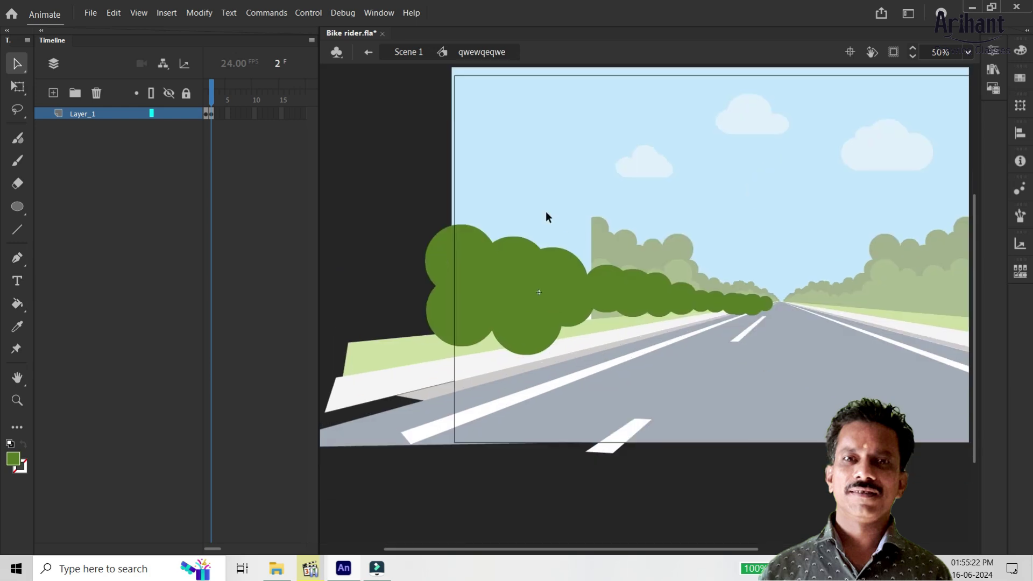
Step: Add a layer beneath Layer_1 and draw a Pen outline behind the bushes following their base along the verge
key("ctrl+alt+shift+l")
left_click_drag(91, 114, 100, 136)
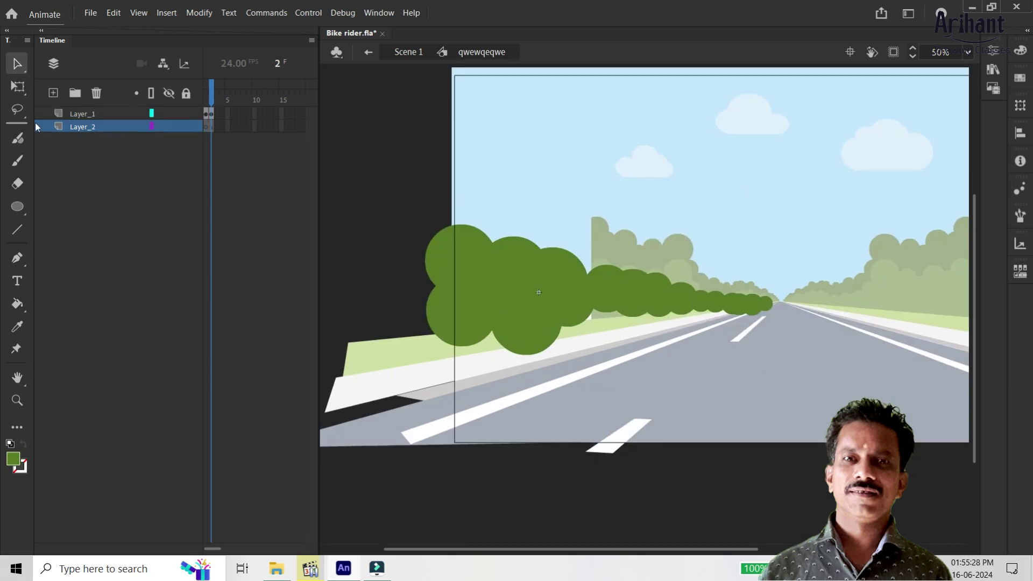
key("p")
left_click(771, 304)
left_click(420, 271)
left_click(424, 344)
key("v")
left_click_drag(424, 341, 424, 349)
left_click(430, 348)
Step: Break apart the outline behind the bushes, fill it with the bush green, and delete its stroke
key("ctrl+b")
key("k")
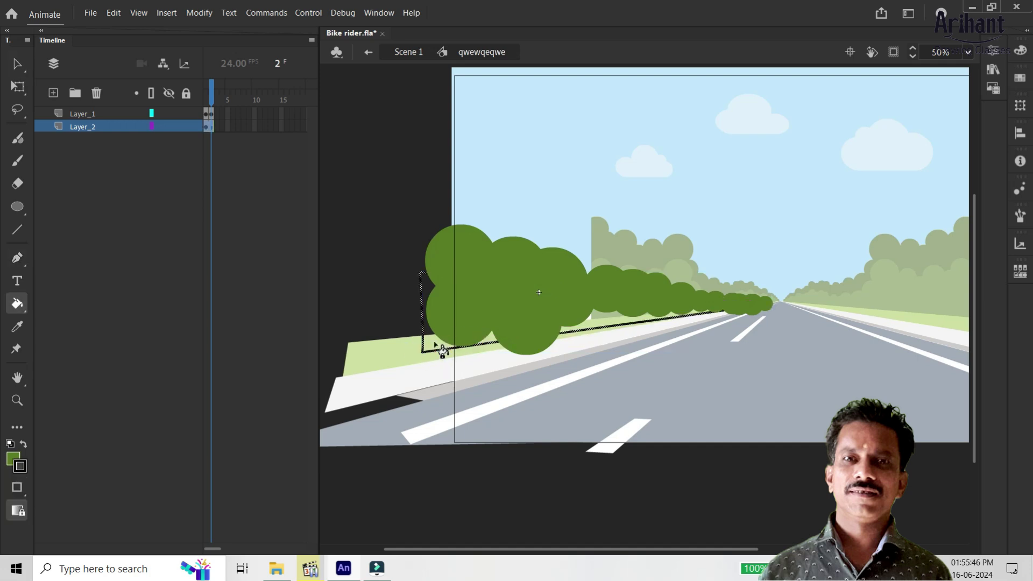
left_click(438, 347)
key("v")
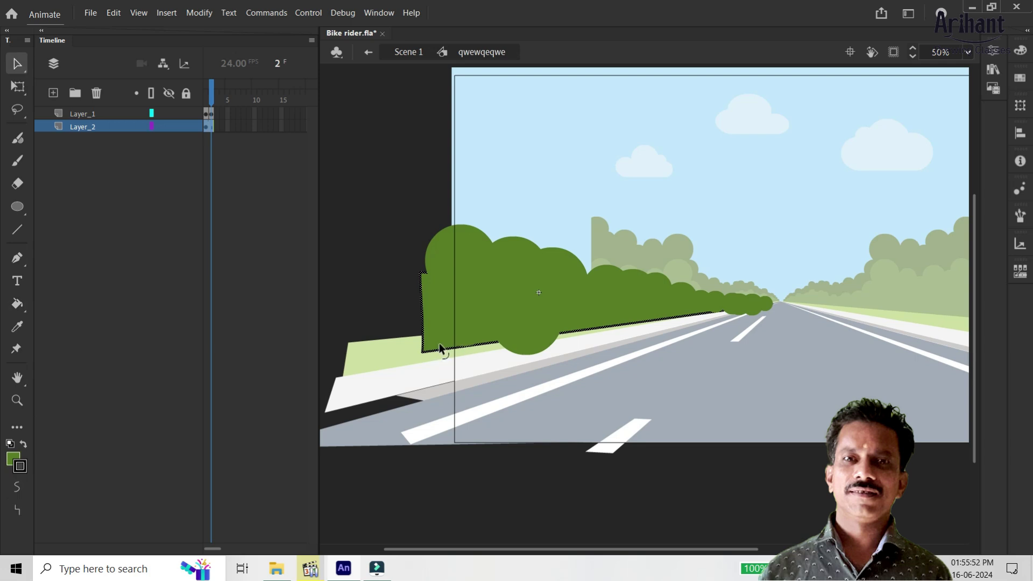
key("Delete")
Step: Return to Scene 1, play the animation, and select the new bush symbol
left_click(411, 54)
key("Return")
left_click(430, 295)
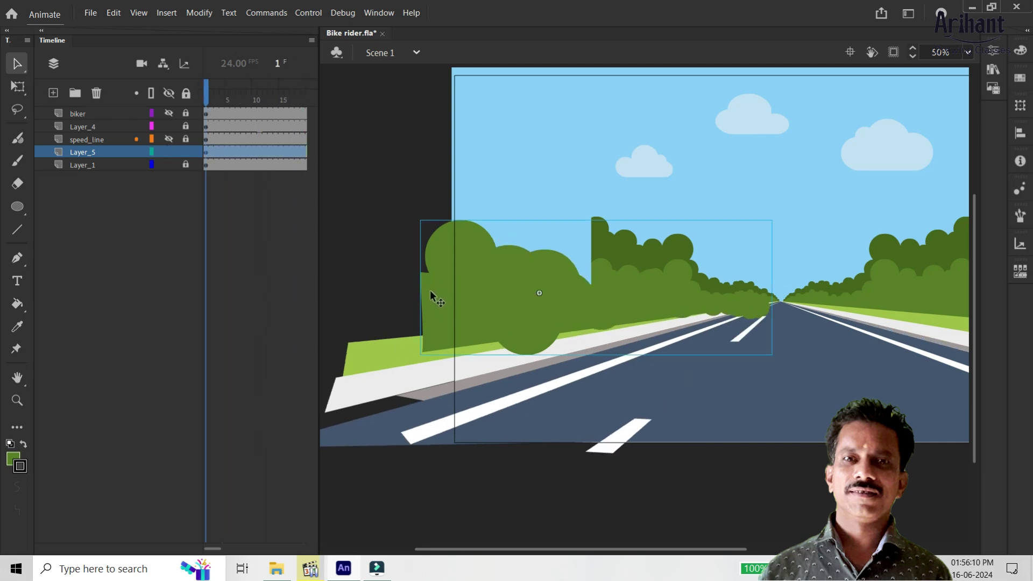
Step: Unlock Layer_1 and move Layer_5, holding the new bush symbol, beneath it in the layer order
left_click(184, 152)
left_click(185, 165)
left_click(382, 363)
left_click(472, 288)
left_click_drag(108, 152, 107, 168)
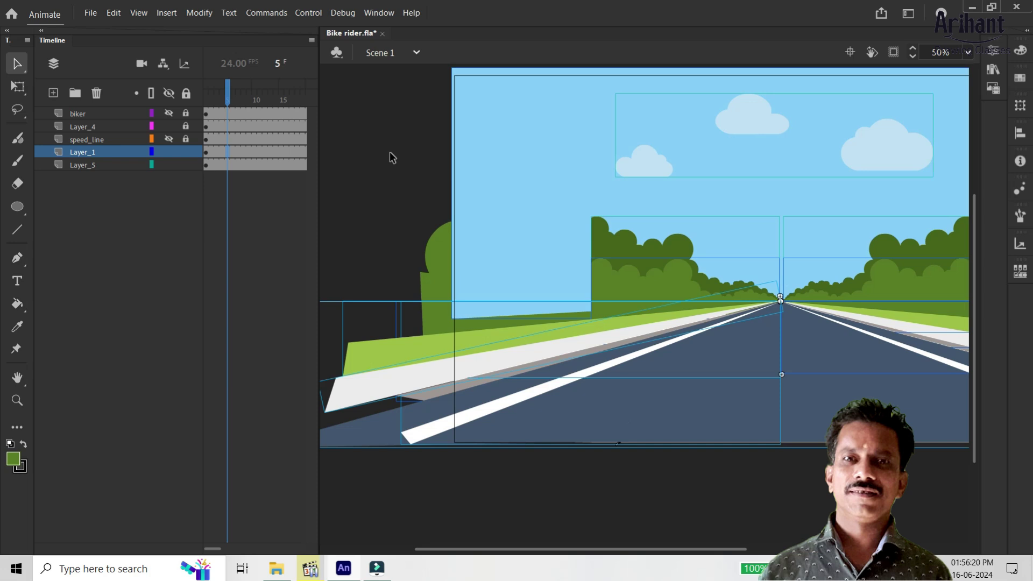
Step: Distribute the sky and clouds to layers of their own and move those layers to the bottom of the stack
left_click_drag(416, 89, 926, 174)
key("ctrl+shift+d")
left_click_drag(194, 171, 163, 206)
left_click(603, 292)
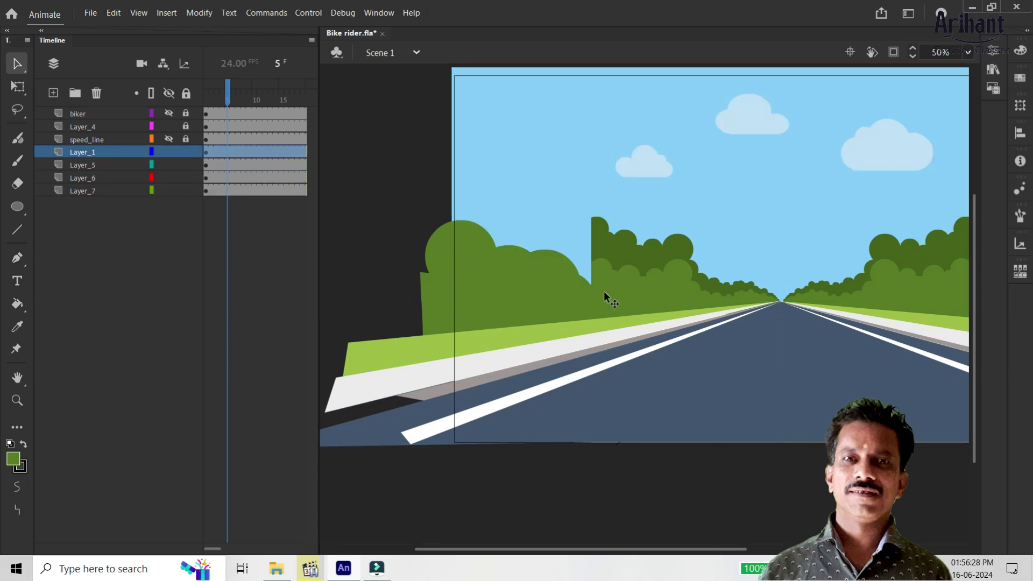
Step: Duplicate the left bush symbol, nudge the copy up and across, and skew it to follow the bushes' perspective
left_click(505, 258)
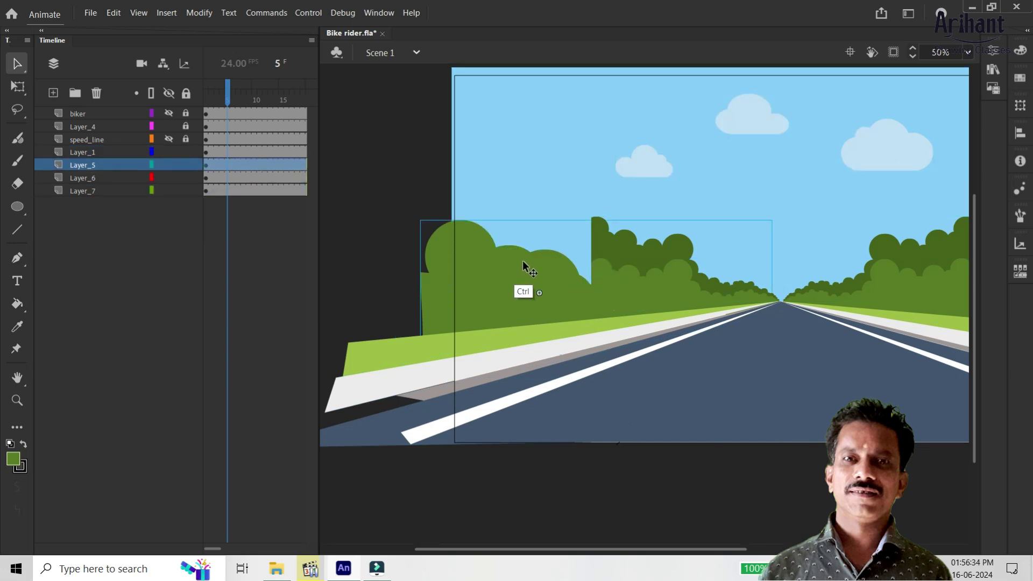
key("shift+Up")
key("shift+Up")
key("shift+Up")
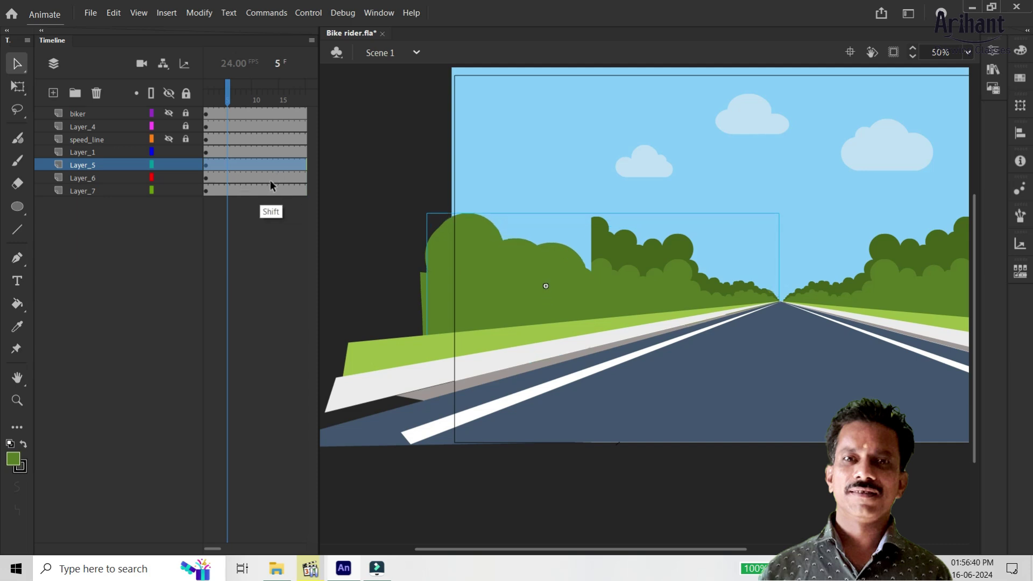
key("q")
left_click_drag(779, 249, 778, 257)
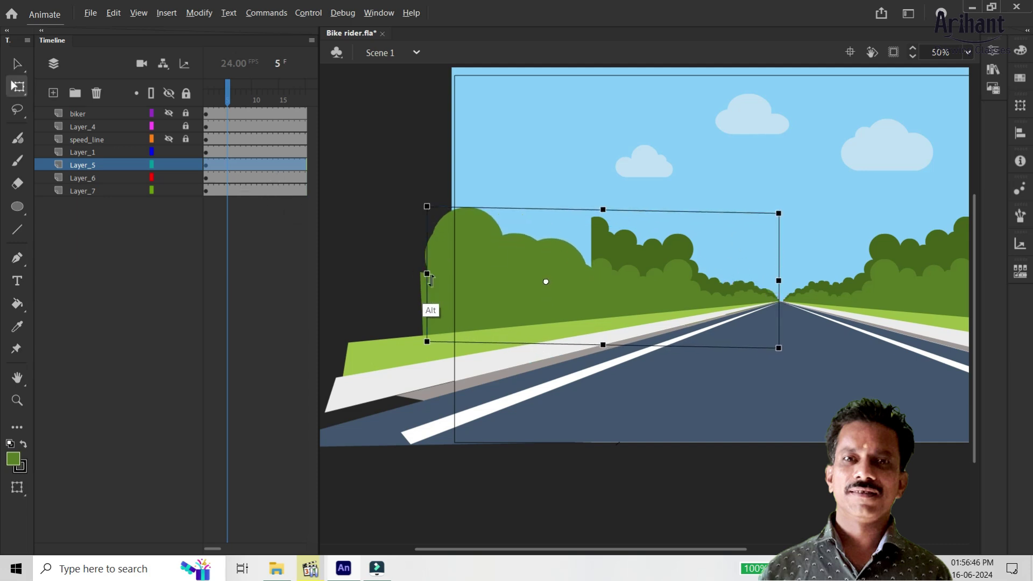
left_click_drag(426, 250, 426, 241)
Step: Tint the bush copy dark green (69, 97, 23) at 98% and send it behind the lighter bushes
left_click(993, 50)
left_click(856, 345)
left_click(812, 411)
left_click(949, 343)
left_click(721, 260)
left_click_drag(877, 384, 957, 384)
left_click(376, 274)
left_click(518, 251)
key("ctrl+Down")
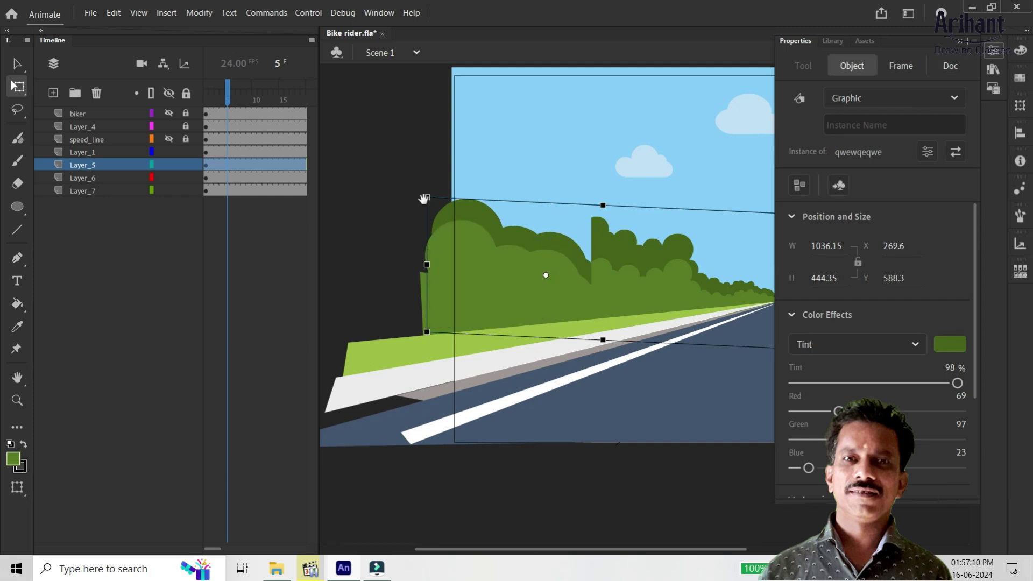
Step: Delete the old static dark and light bush shapes on the road's left side, checking playback in between
left_click_drag(424, 199, 374, 183)
left_click(621, 238)
key("Delete")
left_click_drag(227, 92, 225, 92)
key("Return")
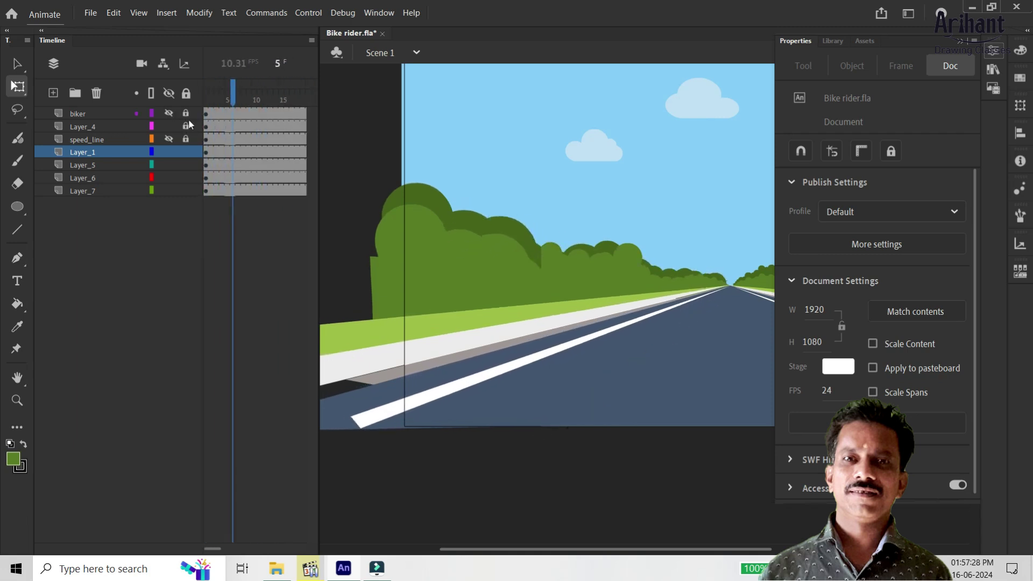
double_click(622, 267)
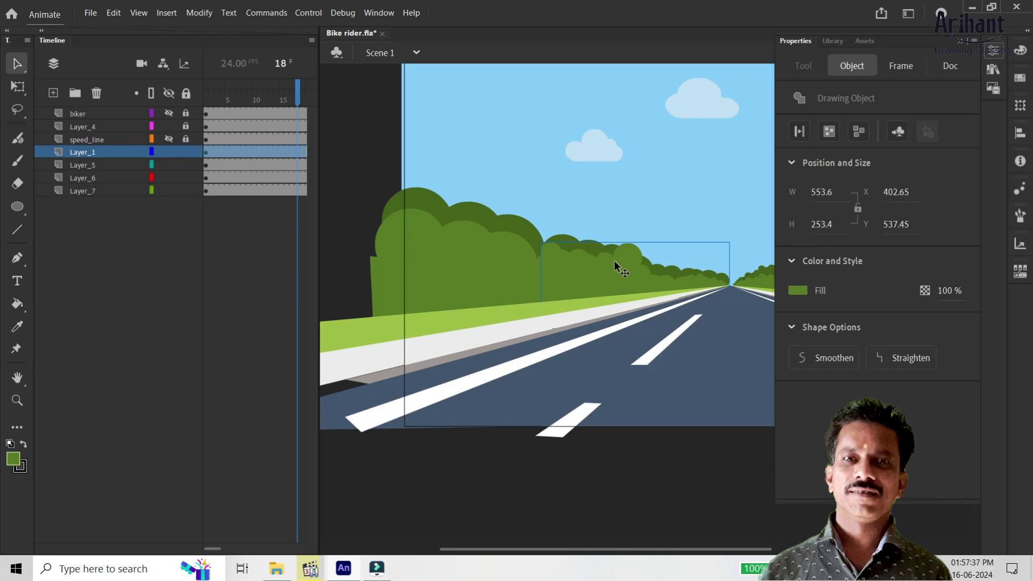
left_click(615, 260)
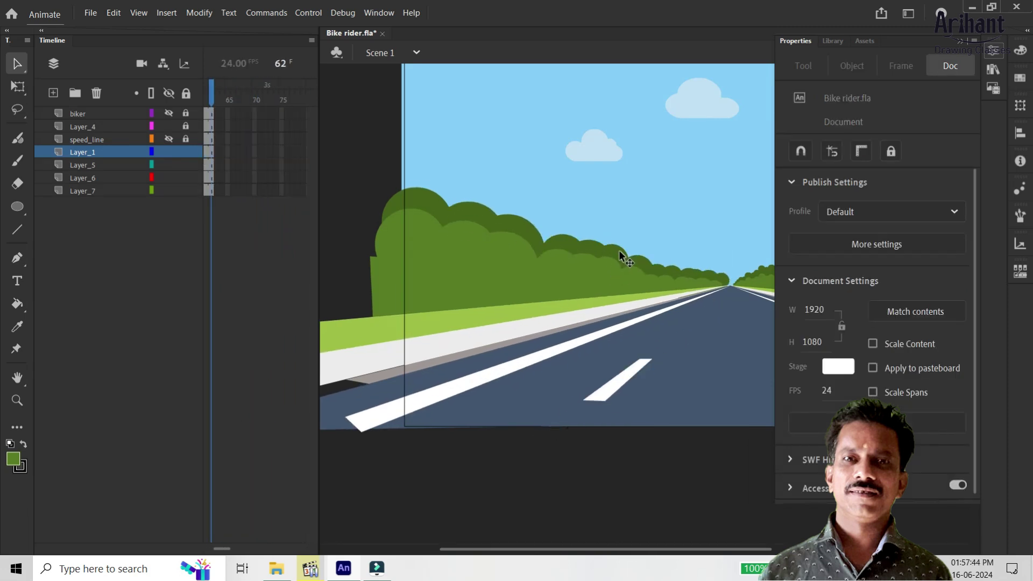
Step: Skew the dark bush copy lower at its far end toward the vanishing point and play the animation
left_click(619, 249)
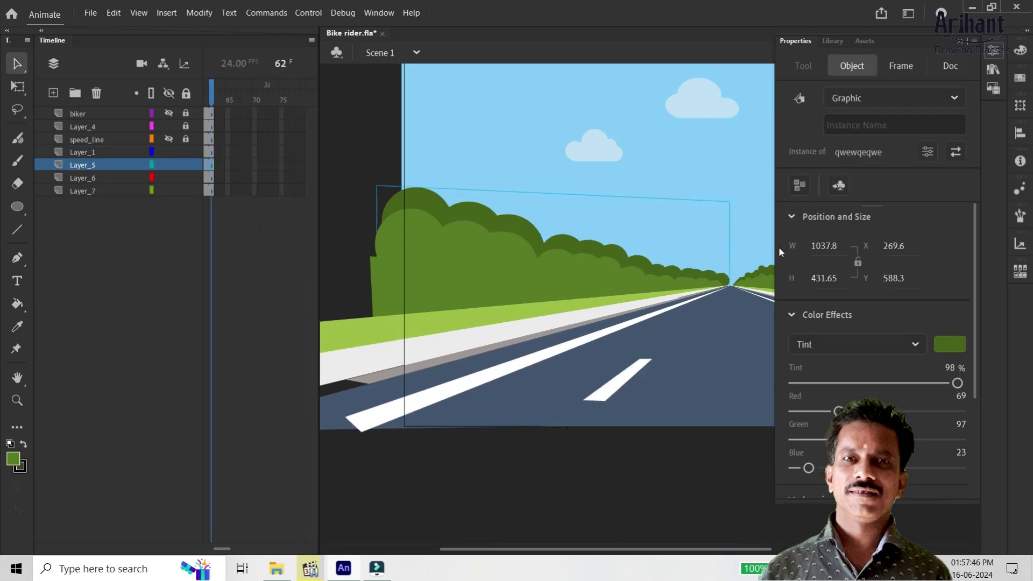
key("q")
left_click_drag(730, 245, 727, 253)
key("Return")
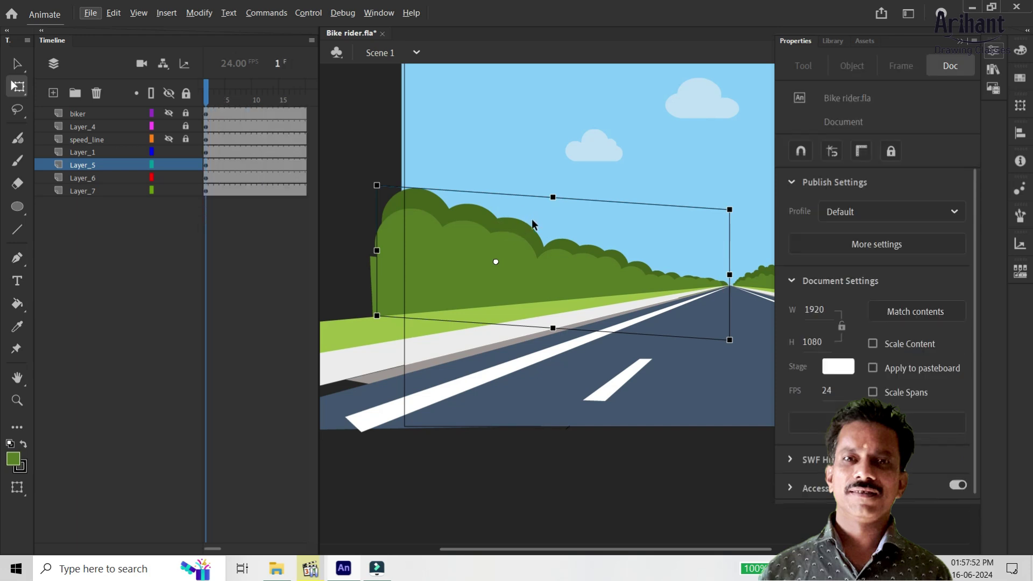
key("Return")
key("v")
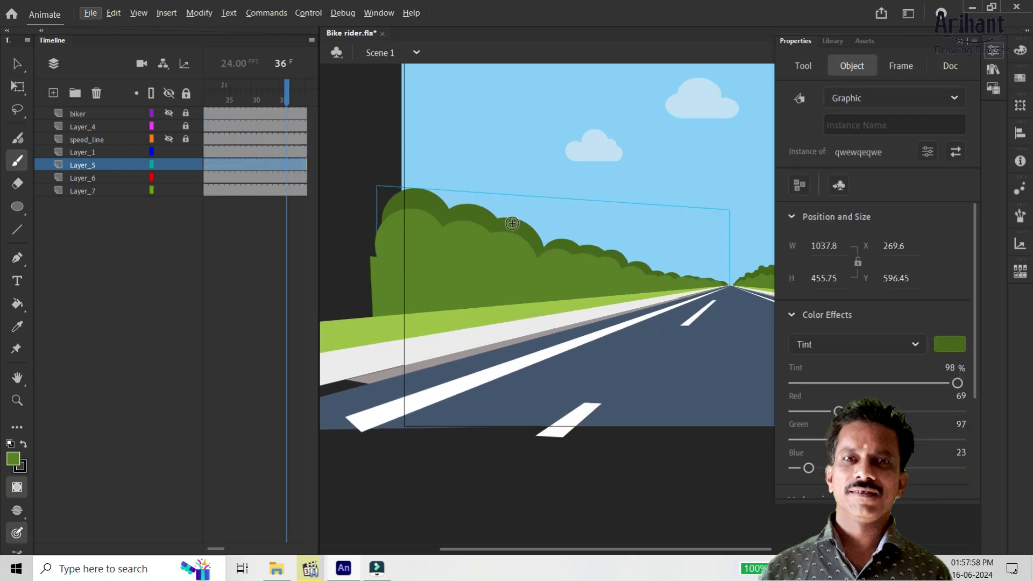
Step: Change the first looping frame of the dark bush copy and play the animation to check the offset movement
left_click(320, 243)
left_click(571, 258)
left_click_drag(972, 274, 973, 392)
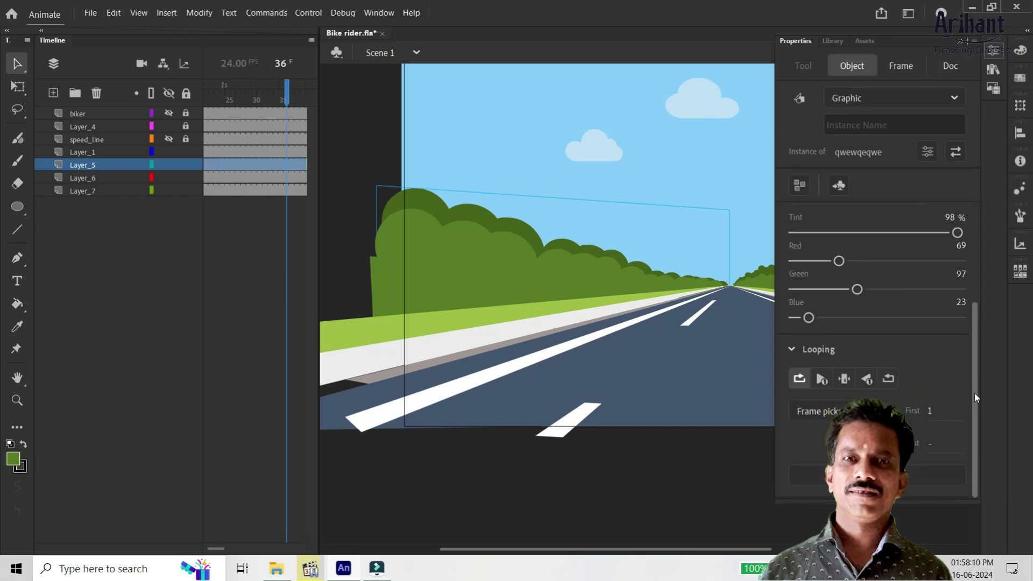
left_click(334, 232)
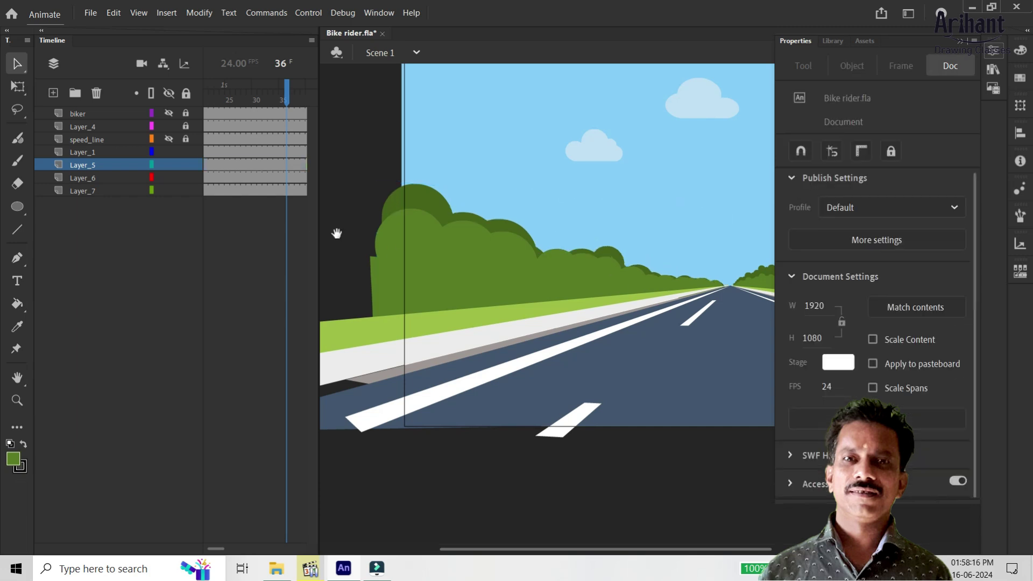
key("Return")
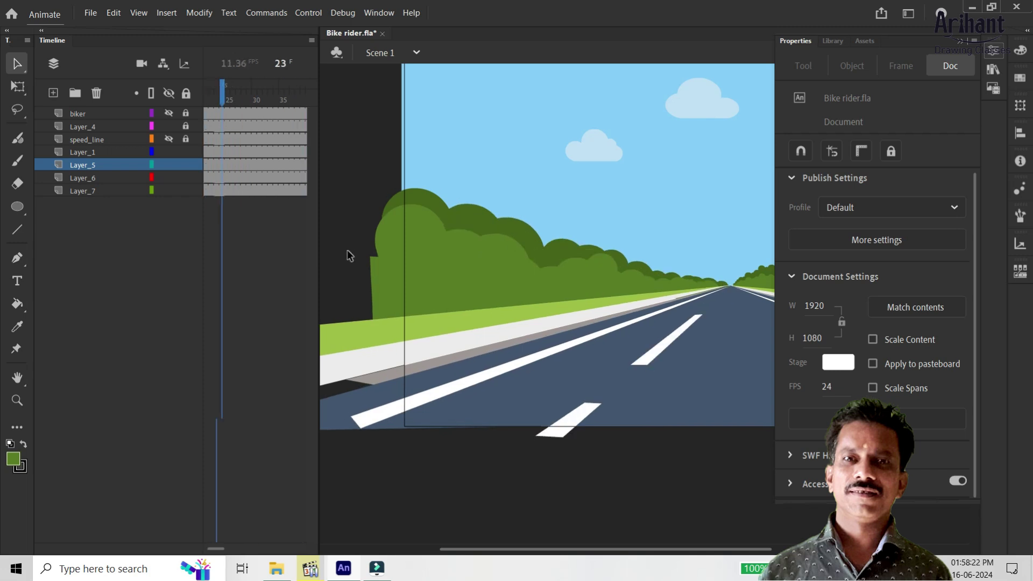
key("Return")
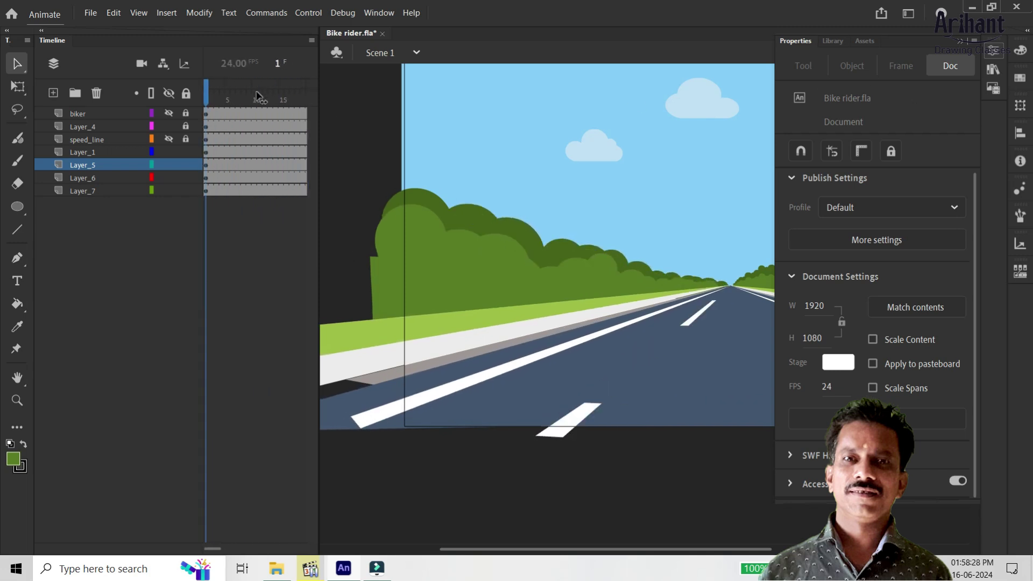
Step: Delete the old static dark and light bush shapes on the road's right side
double_click(961, 42)
key("p")
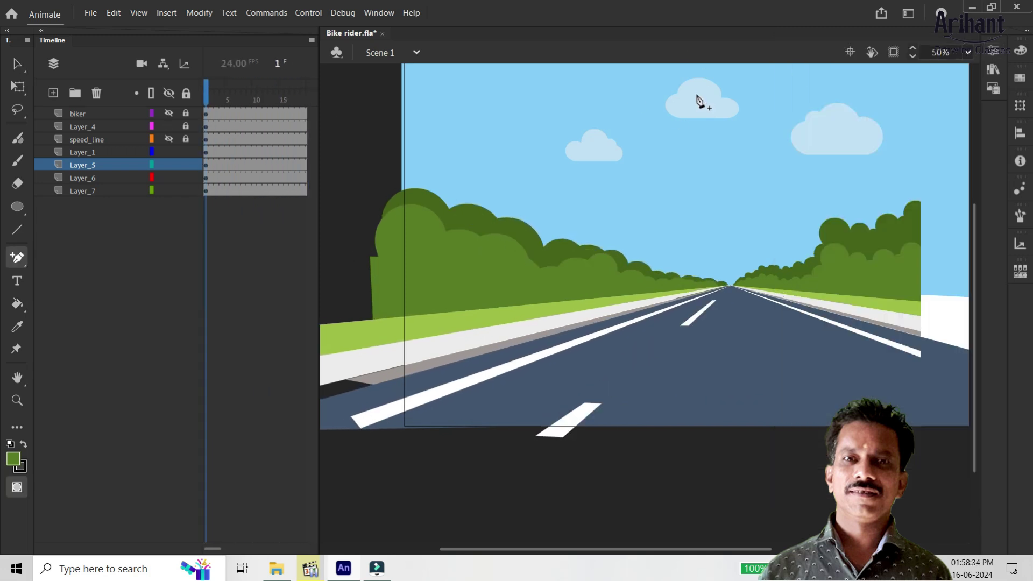
key("ctrl+minus")
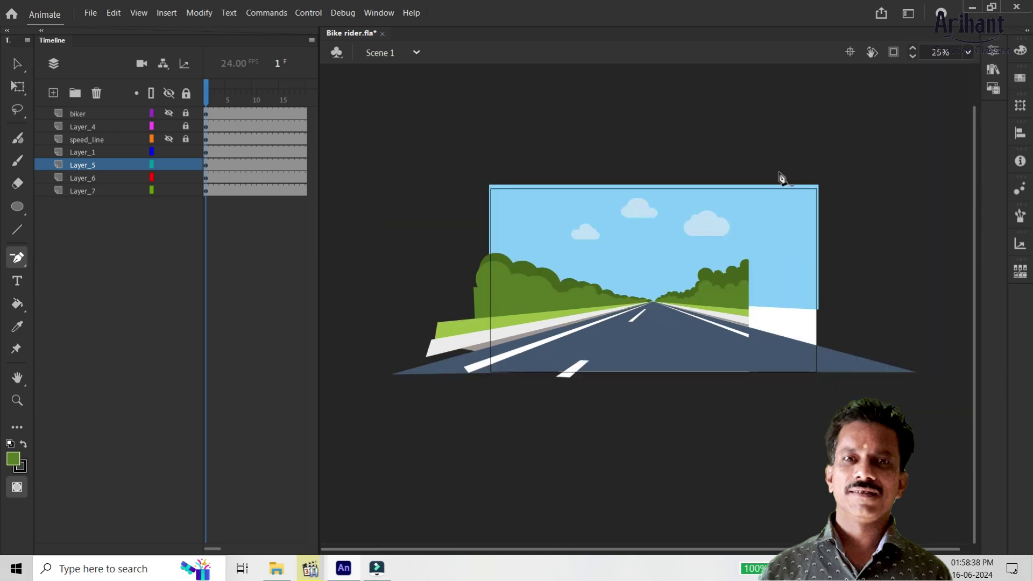
key("v")
left_click(728, 291)
key("Delete")
left_click(738, 285)
key("Delete")
left_click(733, 314)
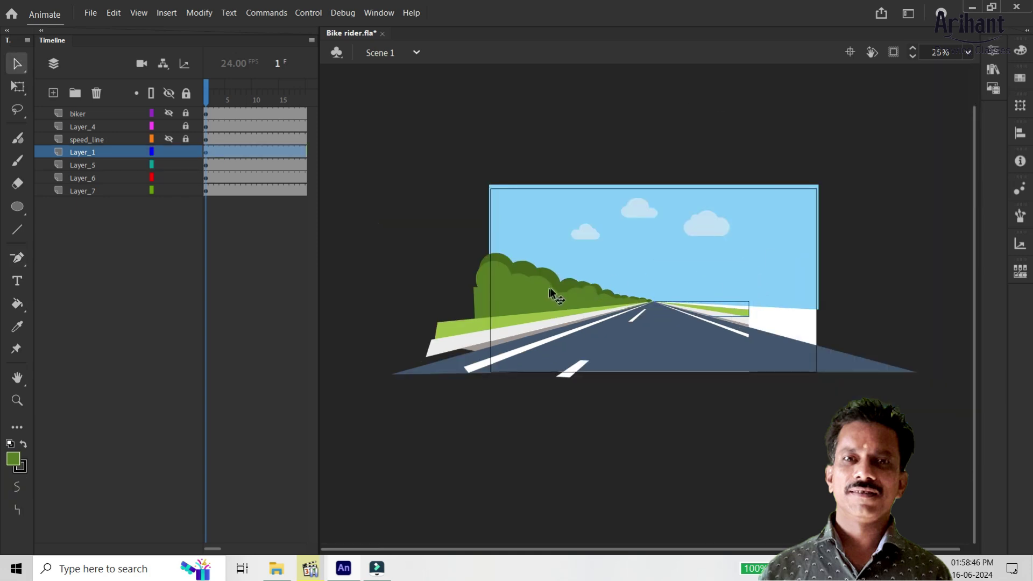
Step: Place a horizontally flipped copy of both left bush symbols along the right side of the road
left_click(521, 275)
key("q")
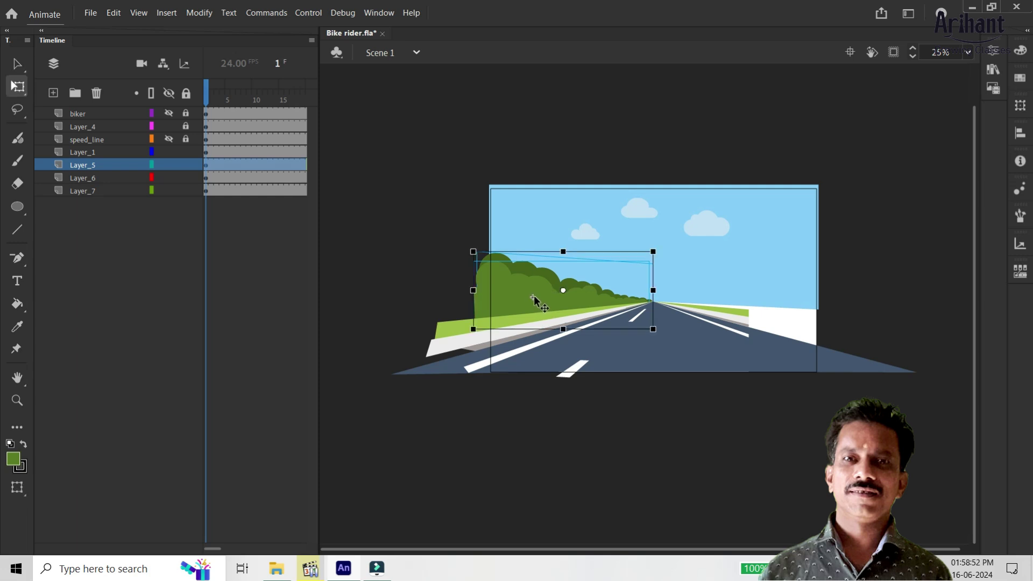
right_click(563, 291)
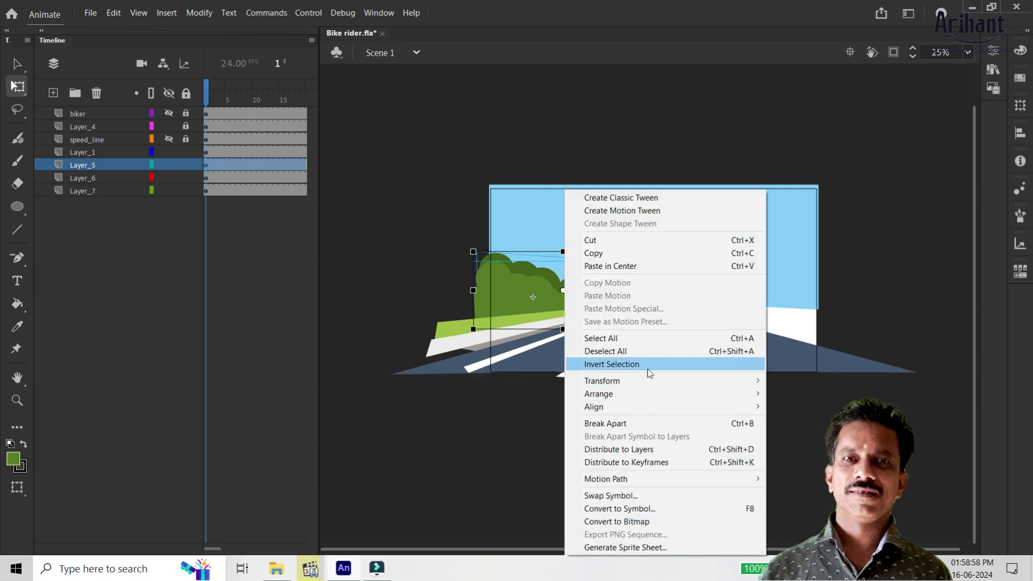
mouse_move(646, 381)
left_click(473, 505)
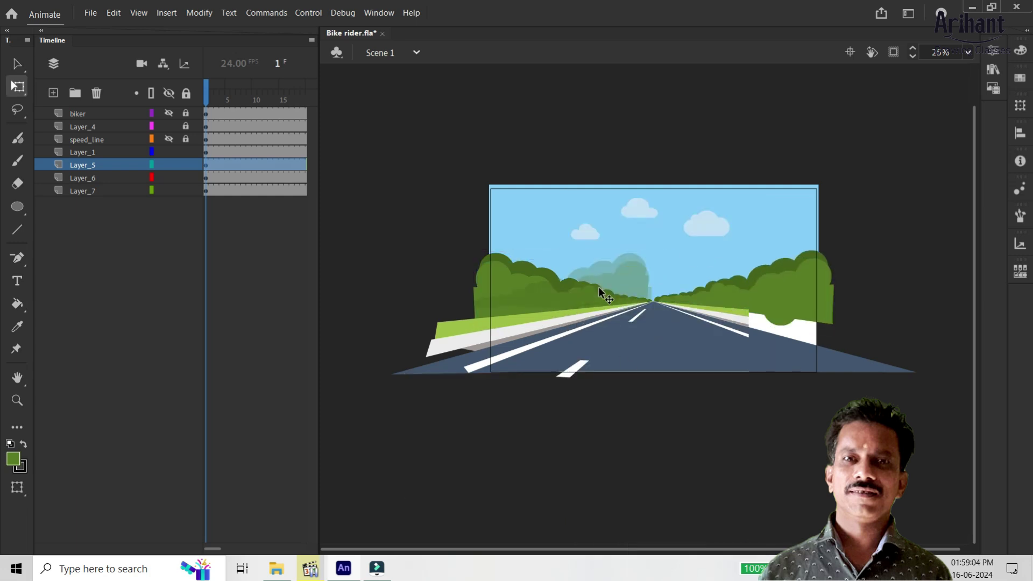
Step: Place a horizontally flipped copy of the left grass verge in front of the right-hand bushes
left_click(525, 321)
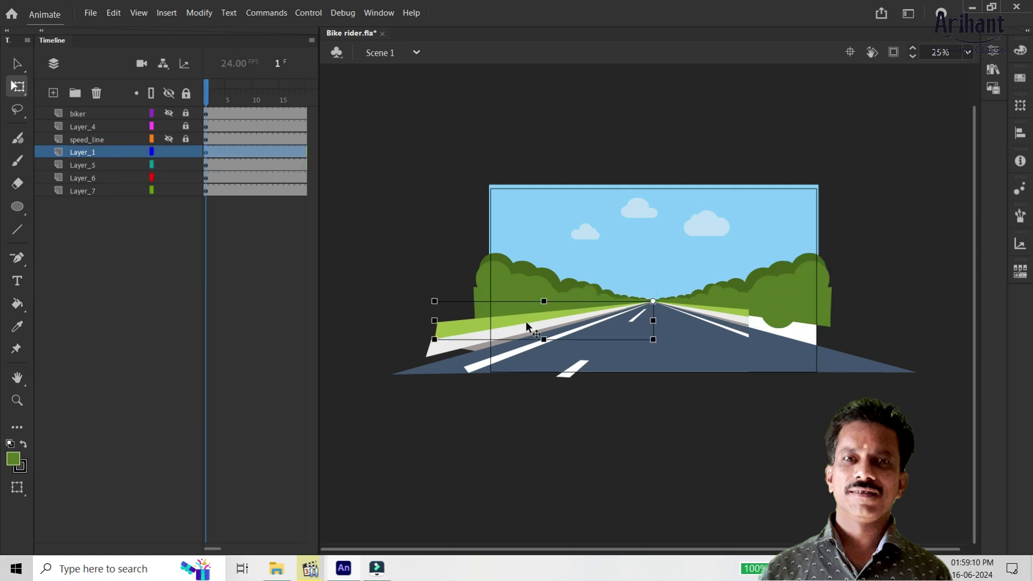
right_click(450, 347)
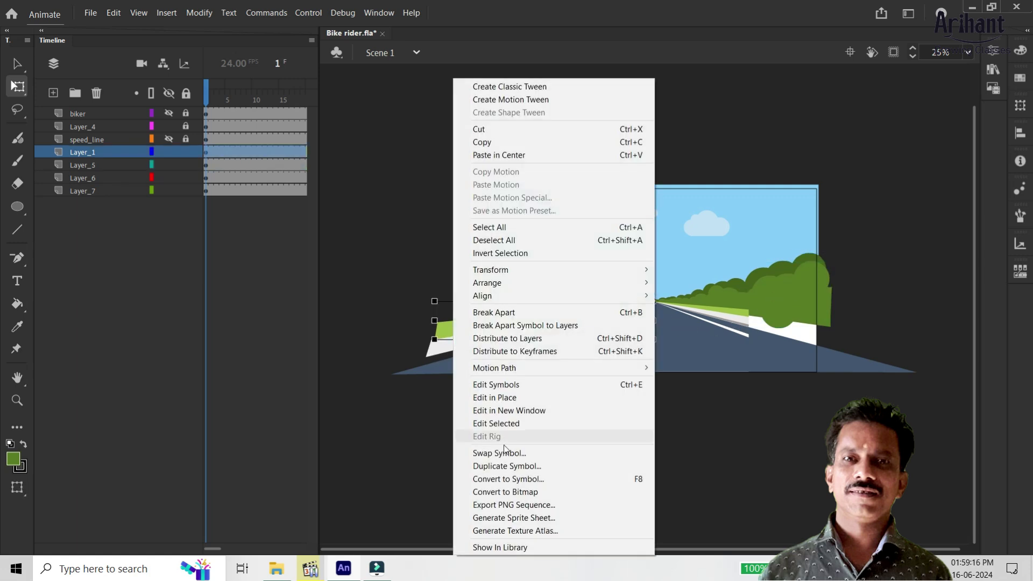
mouse_move(531, 270)
left_click(357, 396)
left_click_drag(437, 350, 867, 331)
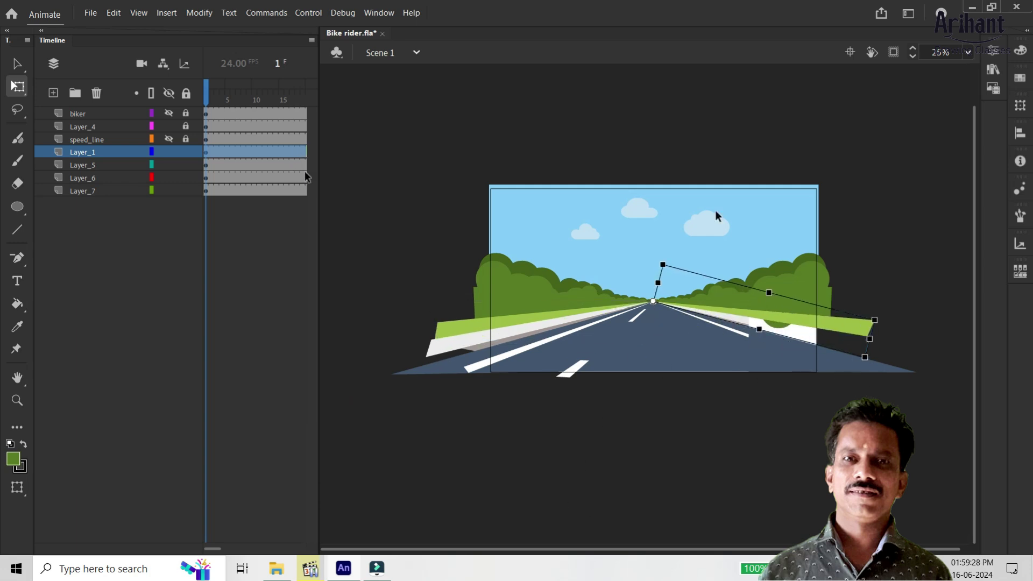
Step: Take the mirrored bushes and grass away, delete the old right-hand grass, footpath and line shapes, and restore the mirrored pieces in place
key("v")
left_click(824, 296, "shift")
key("Delete")
left_click(745, 311)
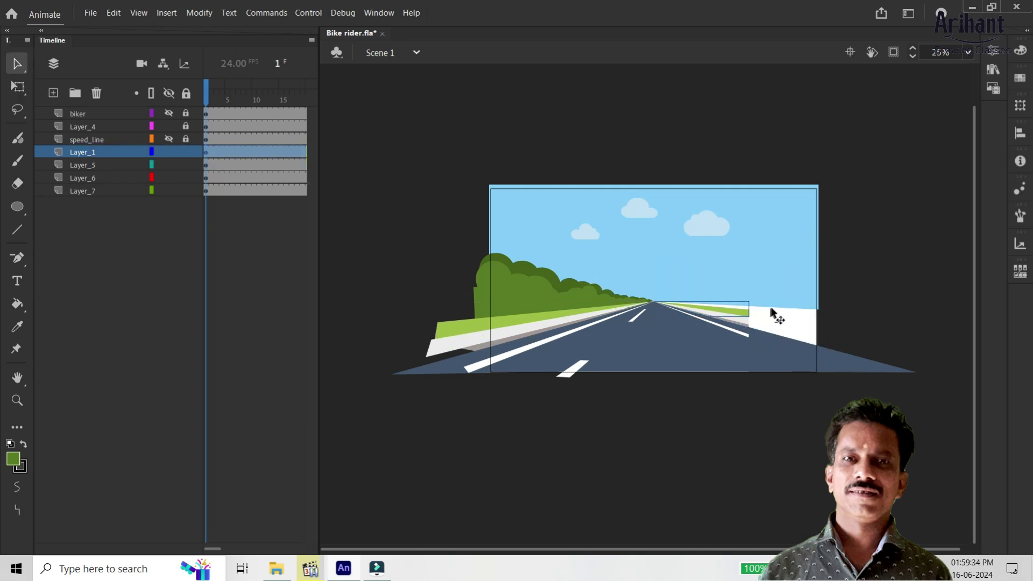
key("Delete")
left_click(745, 318)
key("Delete")
left_click(741, 336)
key("Delete")
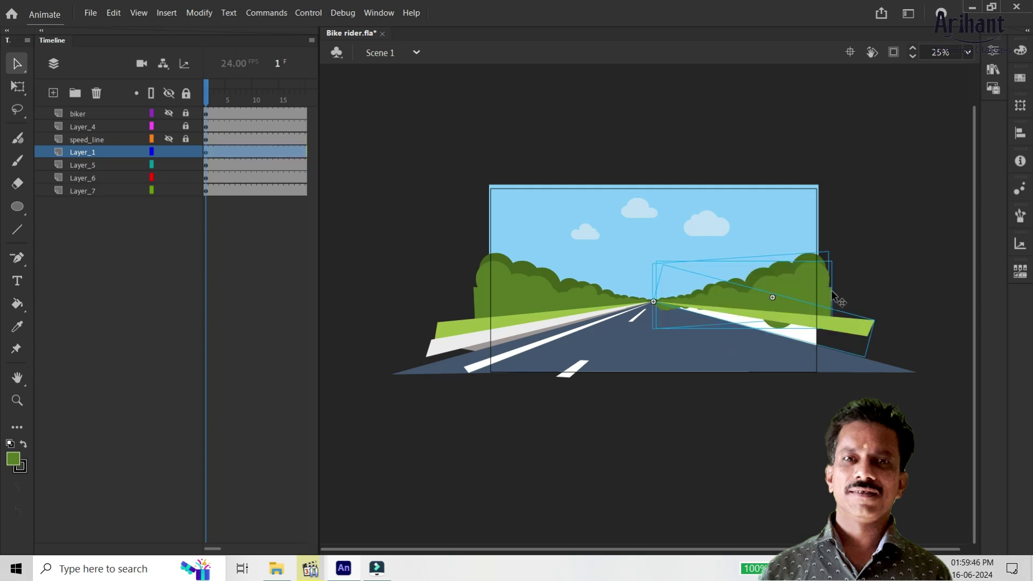
left_click(871, 242)
Step: Place a horizontally flipped copy of the white footpath on the right side and nudge it up against the grass verge
left_click(466, 345)
right_click(486, 354)
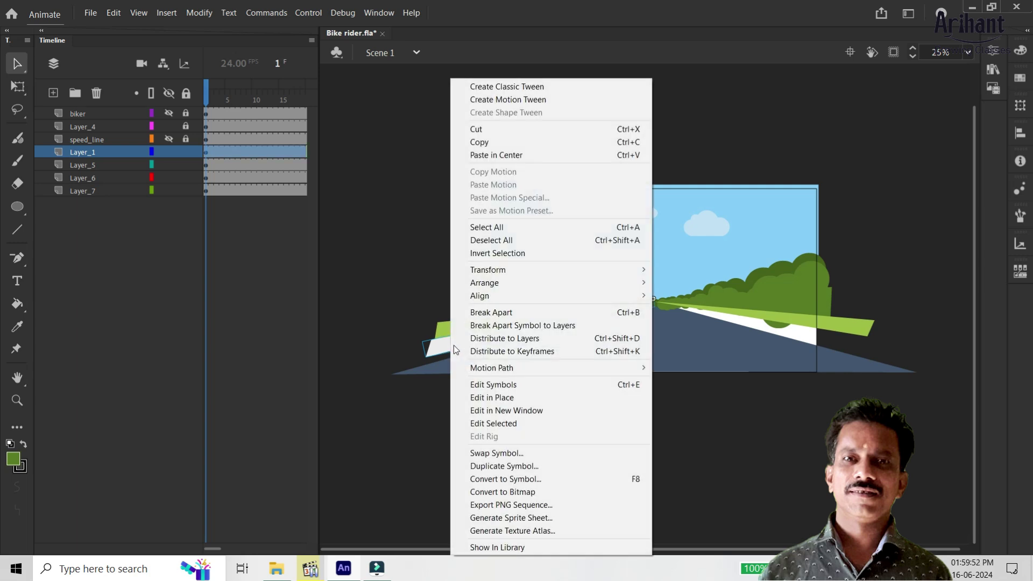
mouse_move(516, 269)
left_click(370, 394)
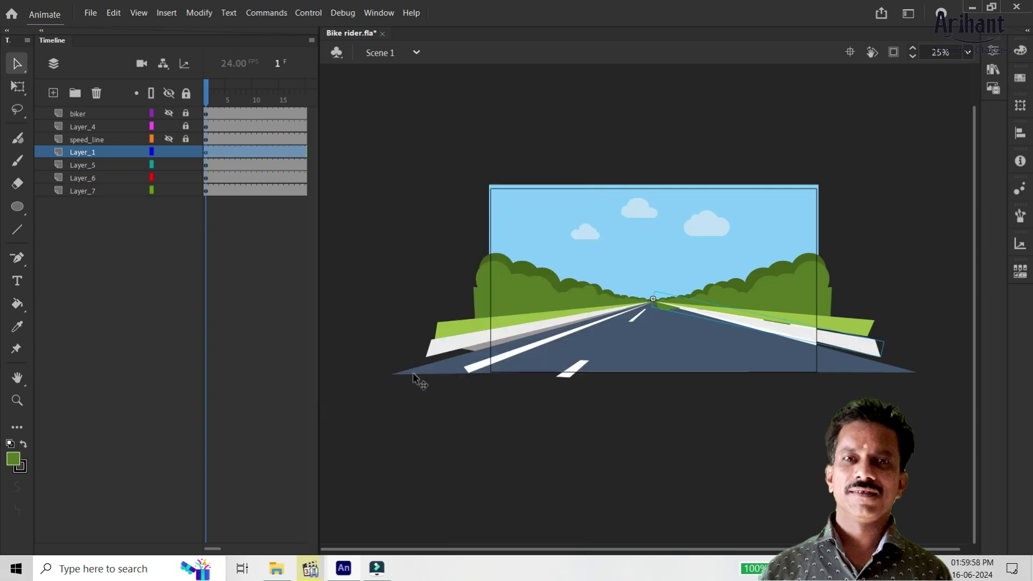
key("q")
key("Up")
key("Up")
key("Up")
key("Up")
key("Up")
key("Up")
key("Up")
left_click(905, 304)
Step: Select the mirrored bushes on the right side and arrange them behind the road
left_click_drag(856, 230, 821, 288)
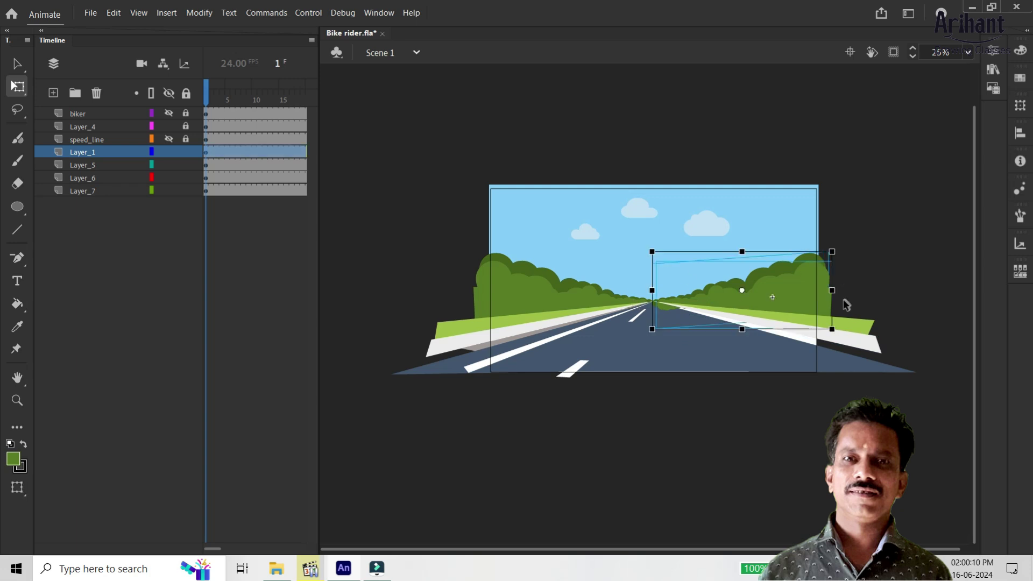
key("ctrl+minus")
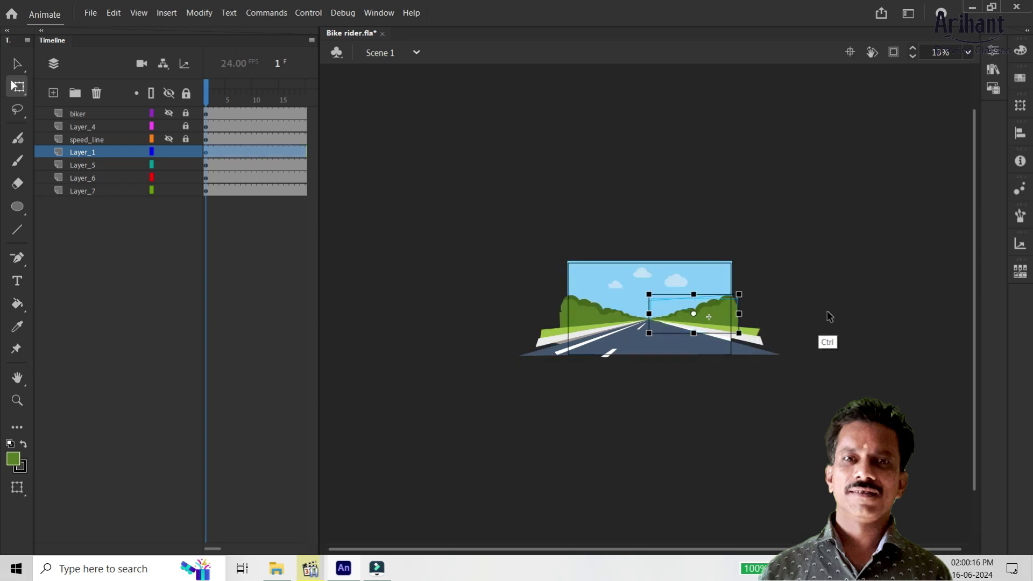
key("ctrl+equal")
key("ctrl+equal")
left_click_drag(834, 312, 791, 257)
left_click_drag(735, 295, 769, 258)
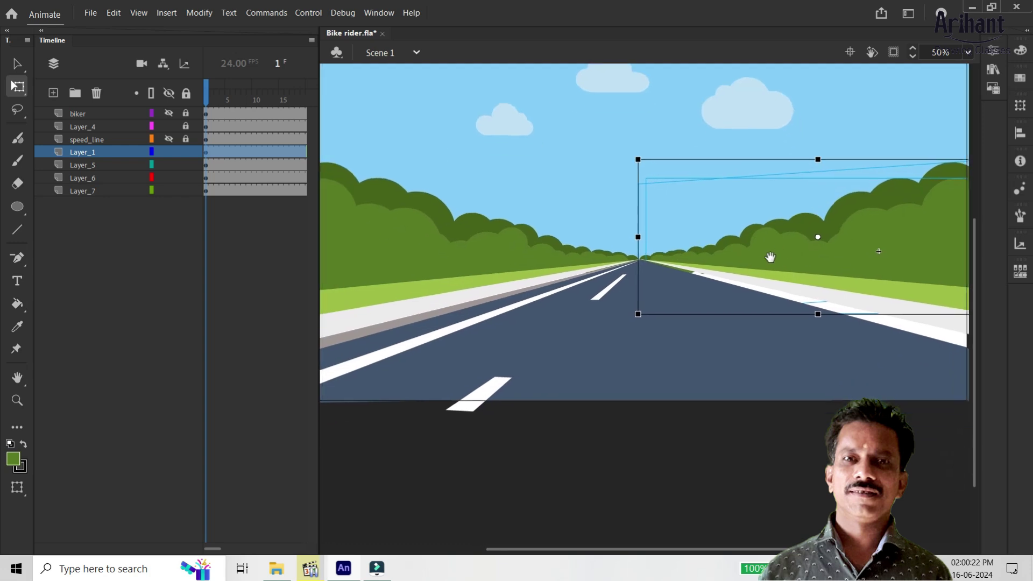
key("ctrl+minus")
left_click(462, 350)
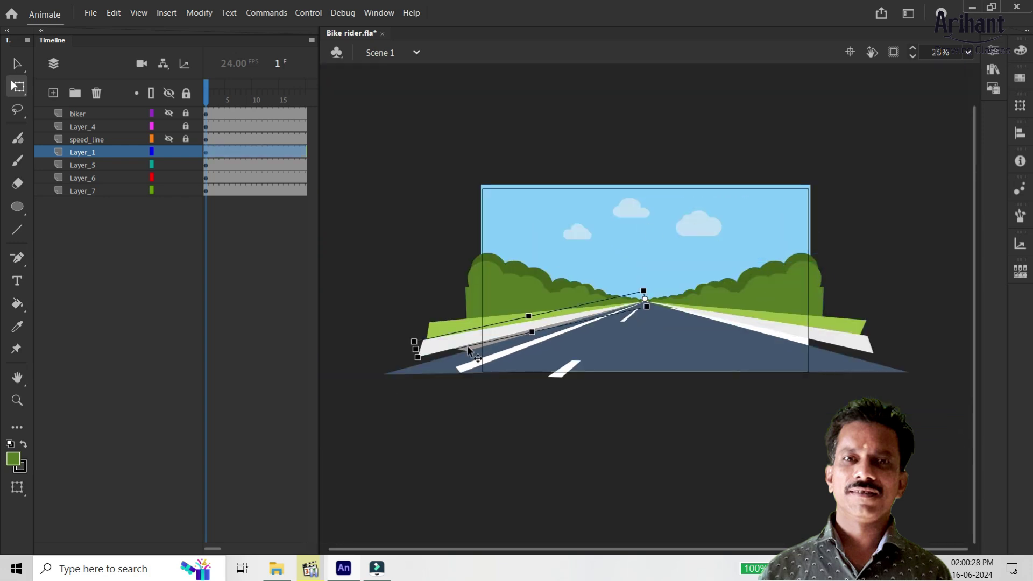
key("v")
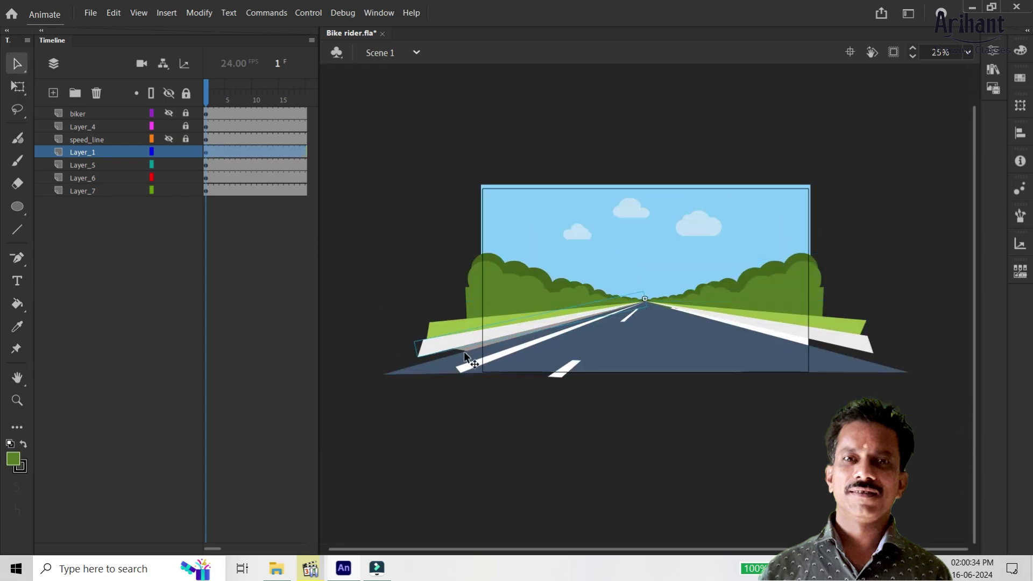
left_click_drag(818, 229, 479, 401)
left_click_drag(337, 359, 370, 347)
key("ctrl+z")
key("ctrl+z")
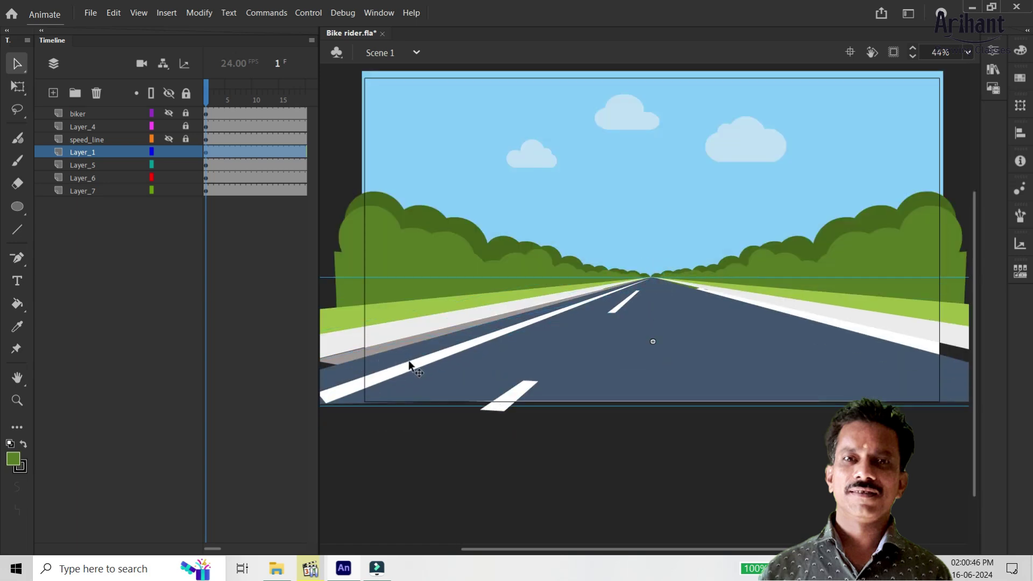
Step: Send the road shape backward in the stacking order, behind the other roadside and lane-marking artwork
key("ctrl+Down")
key("ctrl+Down")
key("ctrl+Down")
key("ctrl+Down")
key("ctrl+Down")
Step: Duplicate the left grey kerb strip, flip the copy horizontally and position it beneath the footpath on the right side
left_click(397, 349)
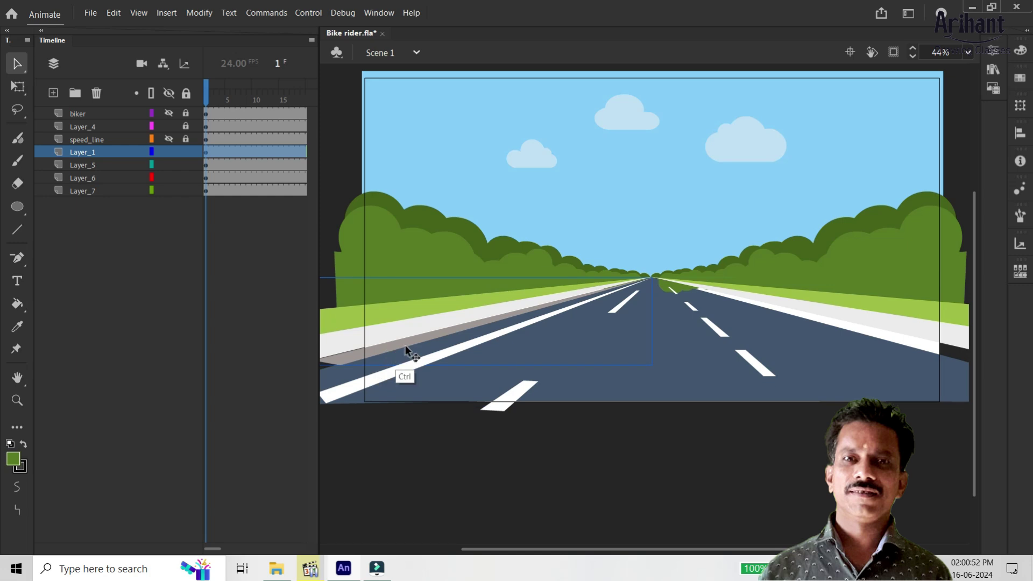
right_click(391, 353)
mouse_move(461, 380)
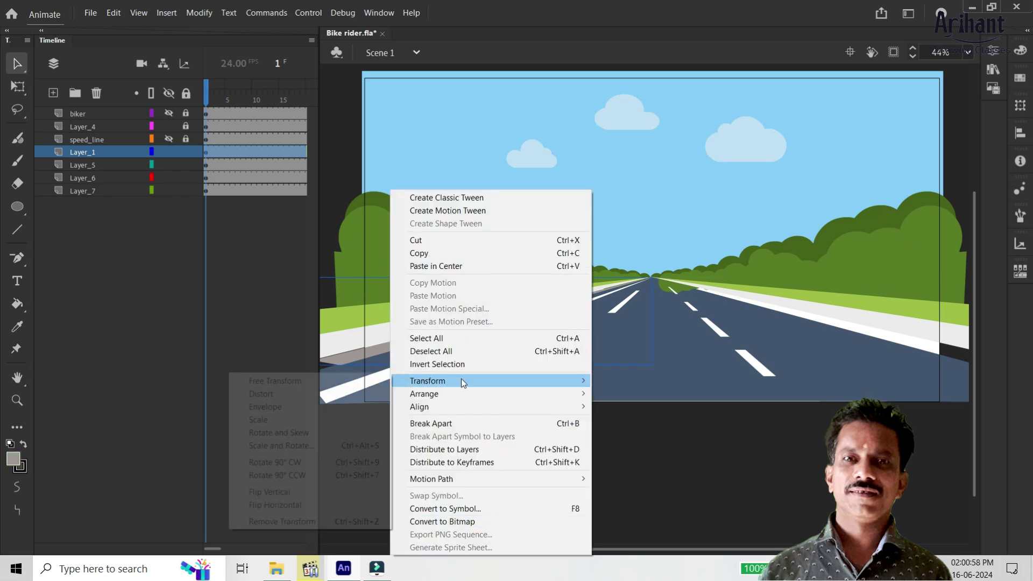
left_click(306, 509)
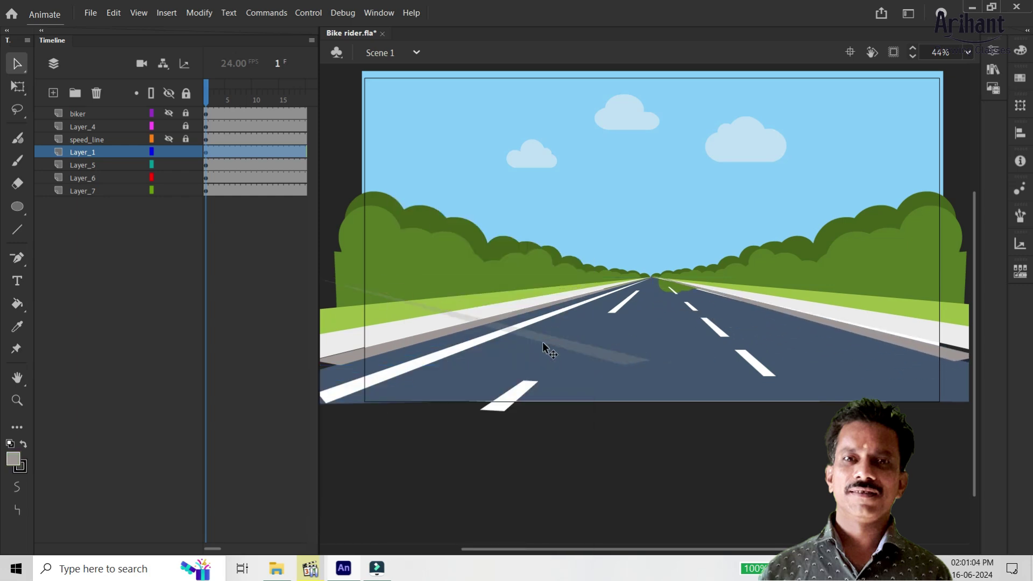
left_click_drag(542, 341, 860, 339)
left_click_drag(810, 323, 704, 315)
left_click_drag(927, 352, 893, 353)
key("q")
key("ctrl+z")
left_click_drag(709, 311, 551, 270)
left_click_drag(904, 373, 963, 371)
left_click(932, 321)
left_click(894, 179)
left_click(861, 265)
left_click(872, 259)
Step: Duplicate the animated left lane dashes on Layer_4 and flip the copy horizontally for the right side of the road
left_click(526, 294)
left_click(168, 126)
left_click(168, 126)
left_click(216, 127)
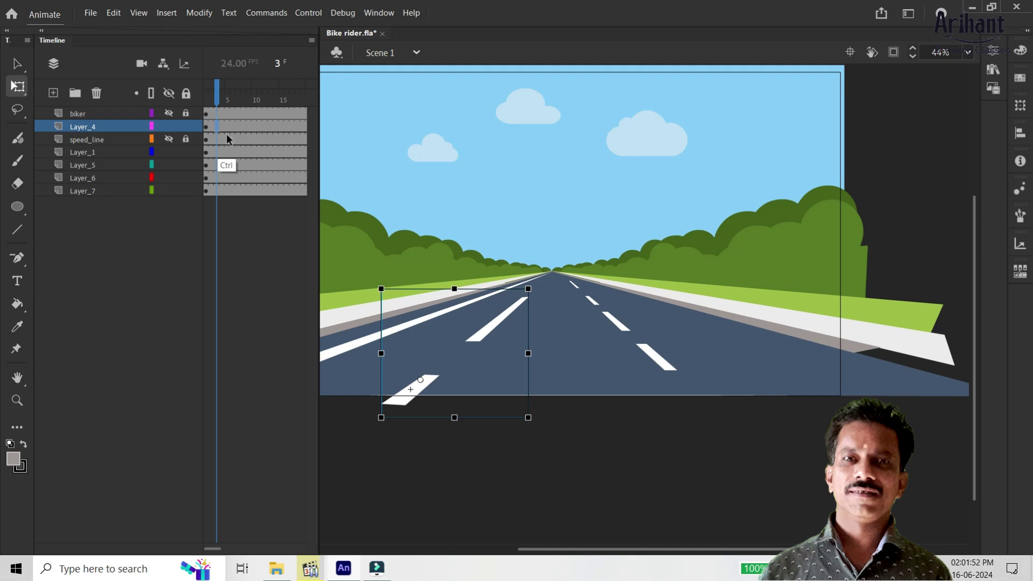
right_click(496, 308)
mouse_move(538, 270)
left_click(371, 393)
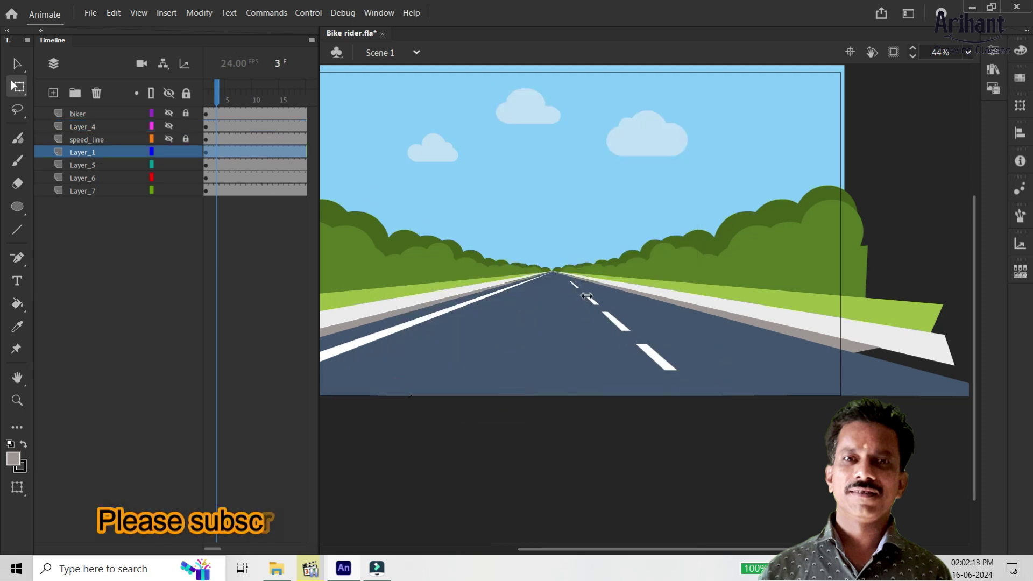
Step: Delete the four old static lane dashes on the right side of the road from Layer_1
left_click(573, 284)
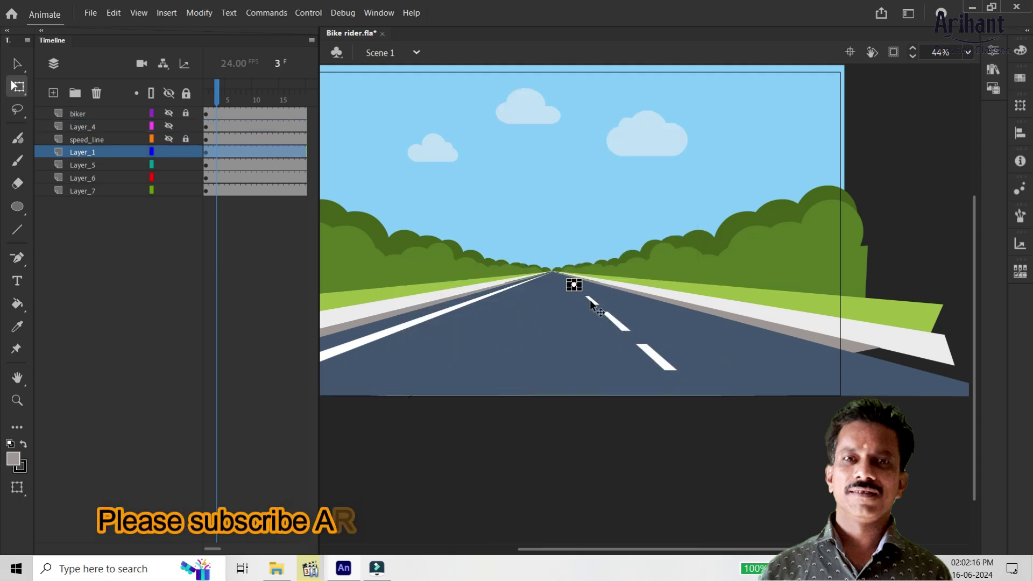
key("Delete")
left_click(592, 301)
key("Delete")
left_click(616, 321)
key("Delete")
left_click(650, 353)
key("Delete")
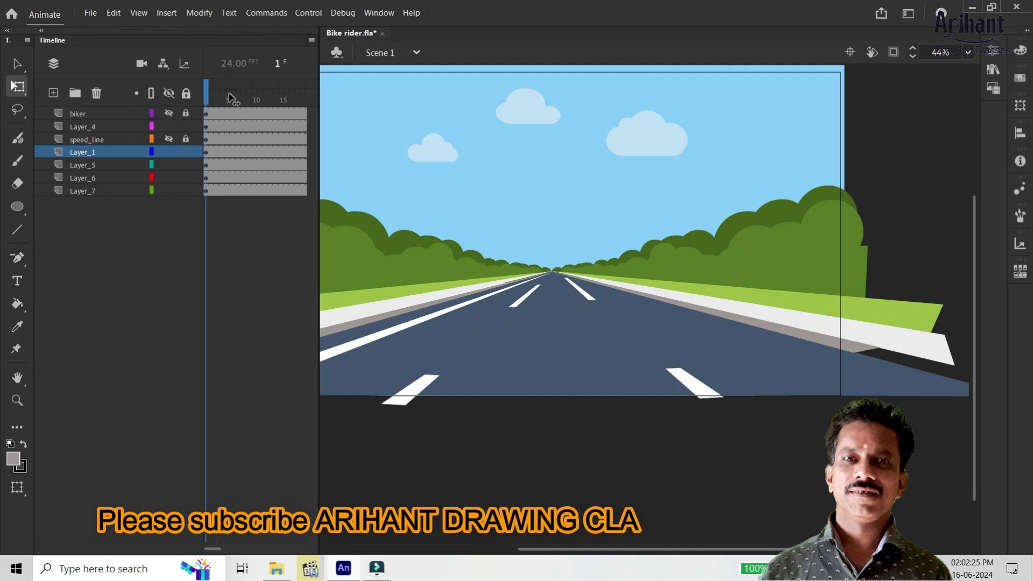
Step: Save the file and play the timeline to check the mirrored roadside and lane-dash animation
key("ctrl+s")
key("Return")
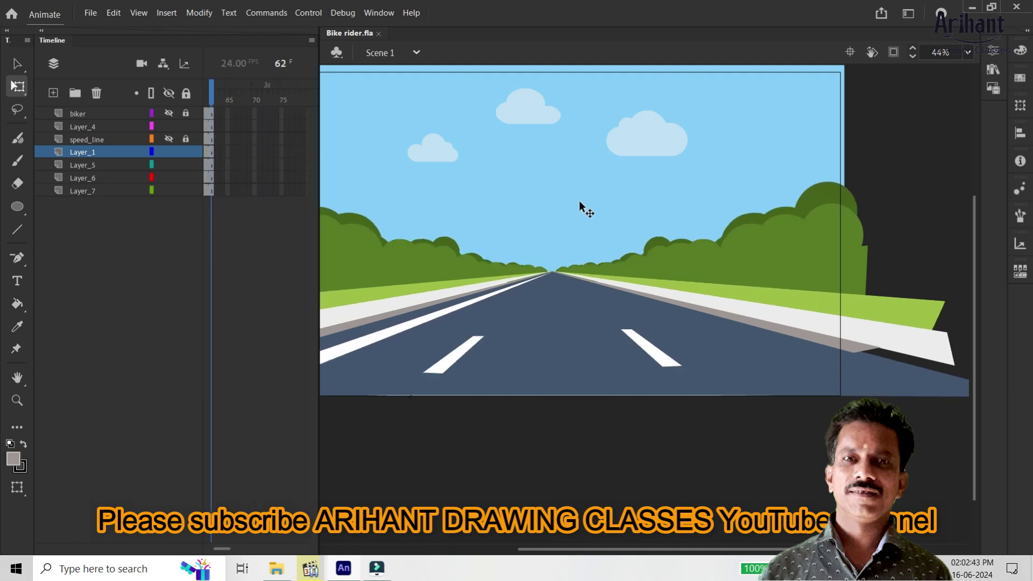
Step: Select the right-hand lane dashes on Layer_4 at frame 62 and nudge them slightly down toward the height of the left-hand dashes
left_click(683, 365)
left_click_drag(669, 347, 196, 120)
key("ctrl+z")
left_click(667, 363)
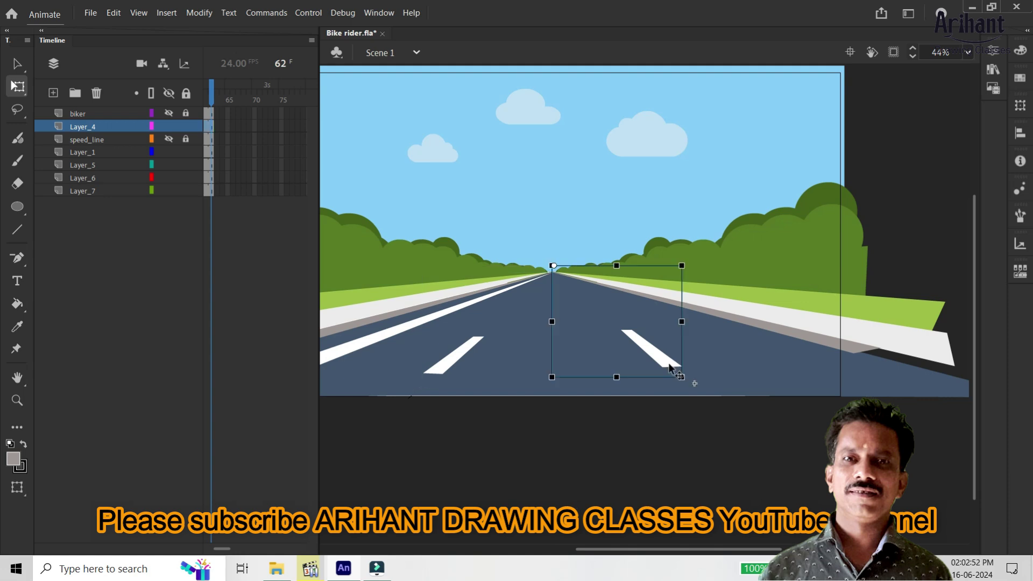
key("v")
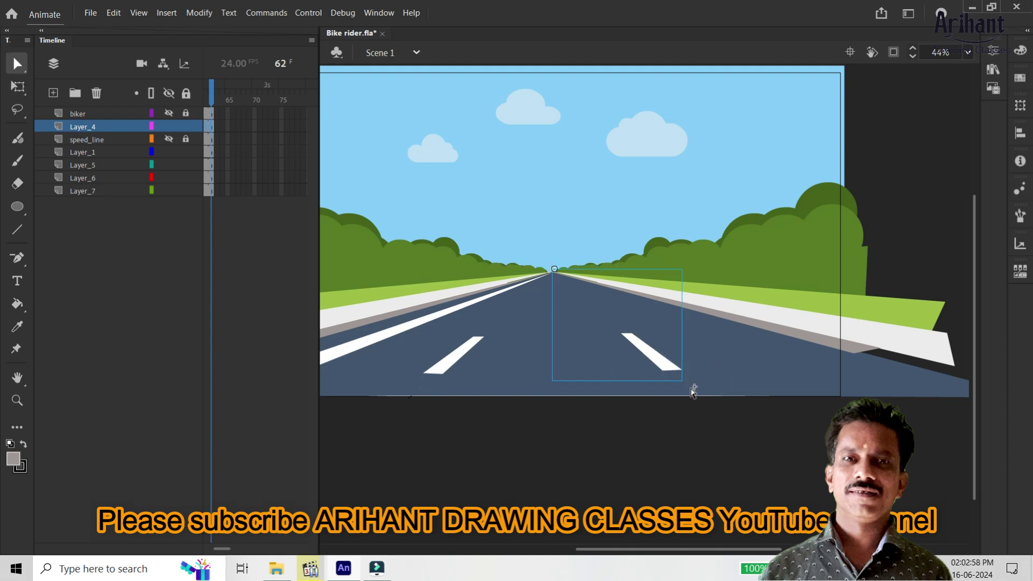
key("q")
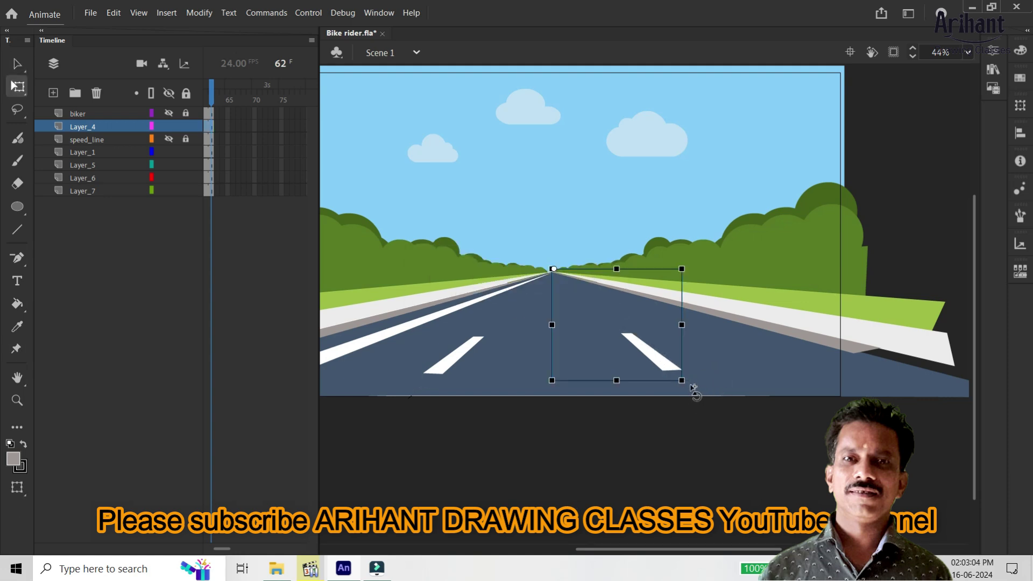
Step: Save the file and play the bike rider scene through on the timeline
left_click_drag(694, 389, 697, 395)
key("ctrl+s")
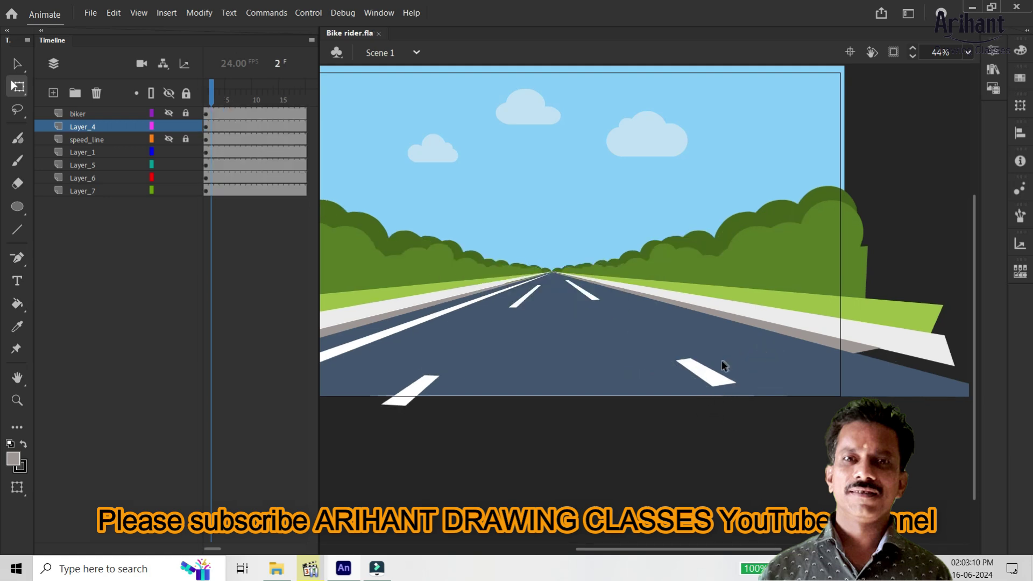
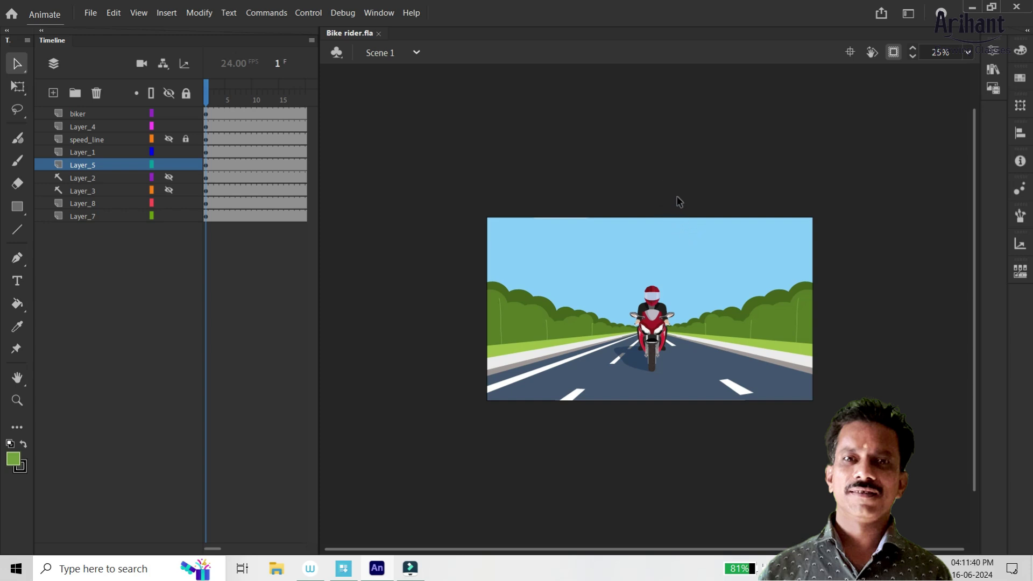
key("Return")
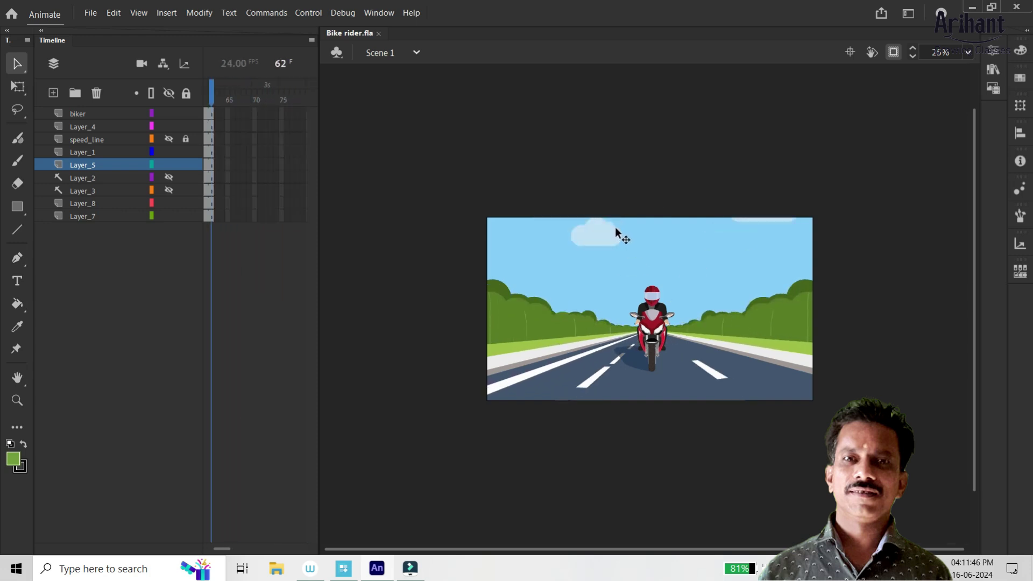
key("Return")
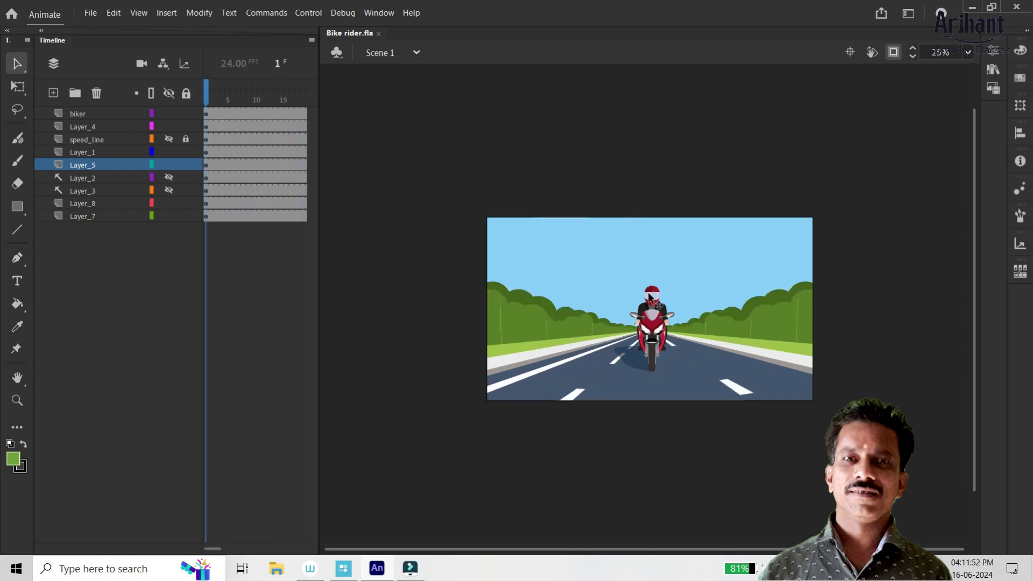
Step: Convert the motorcycle rider on the biker layer to a graphic symbol named Biker
left_click(652, 334)
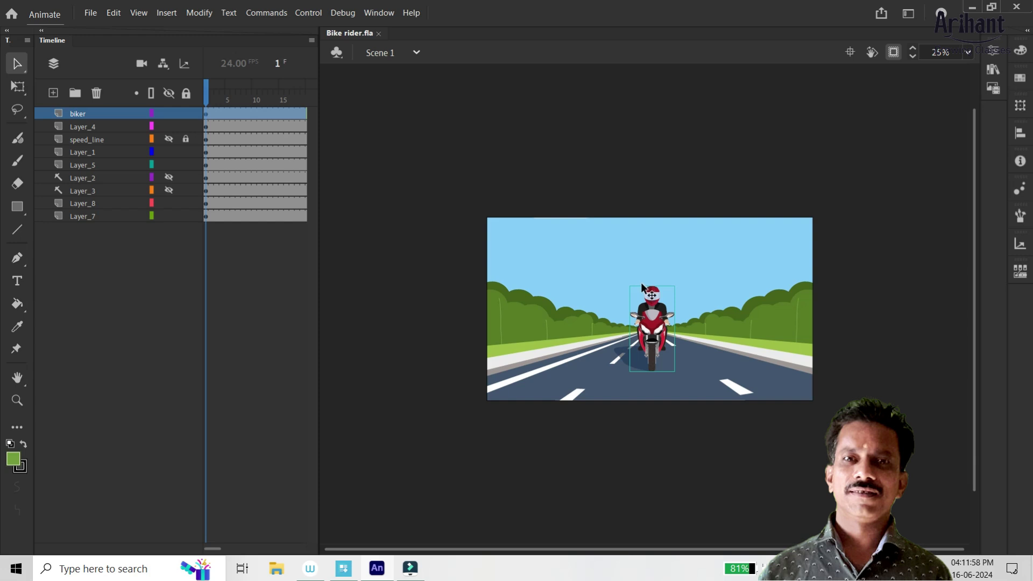
key("F8")
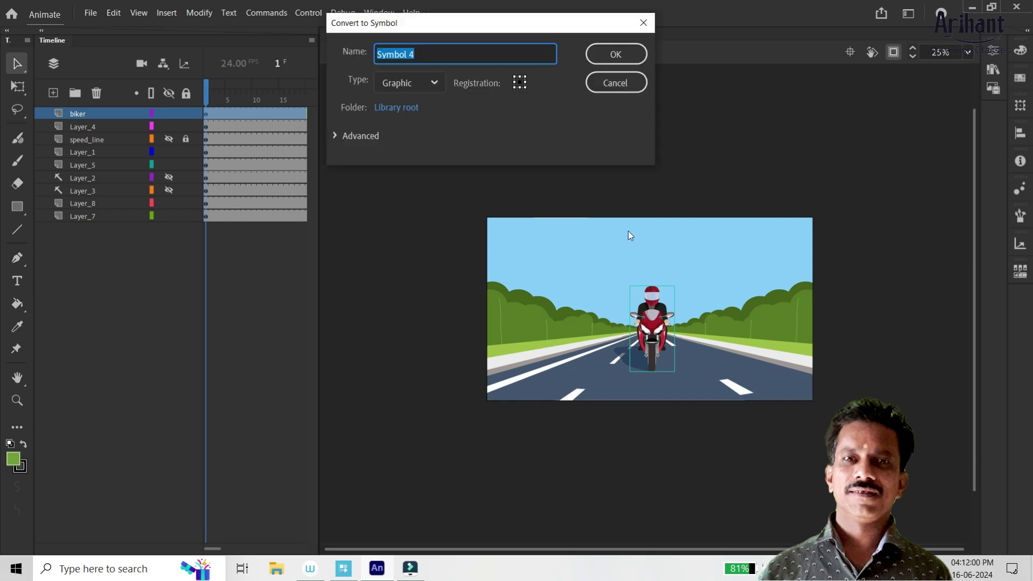
type("B")
key("Return")
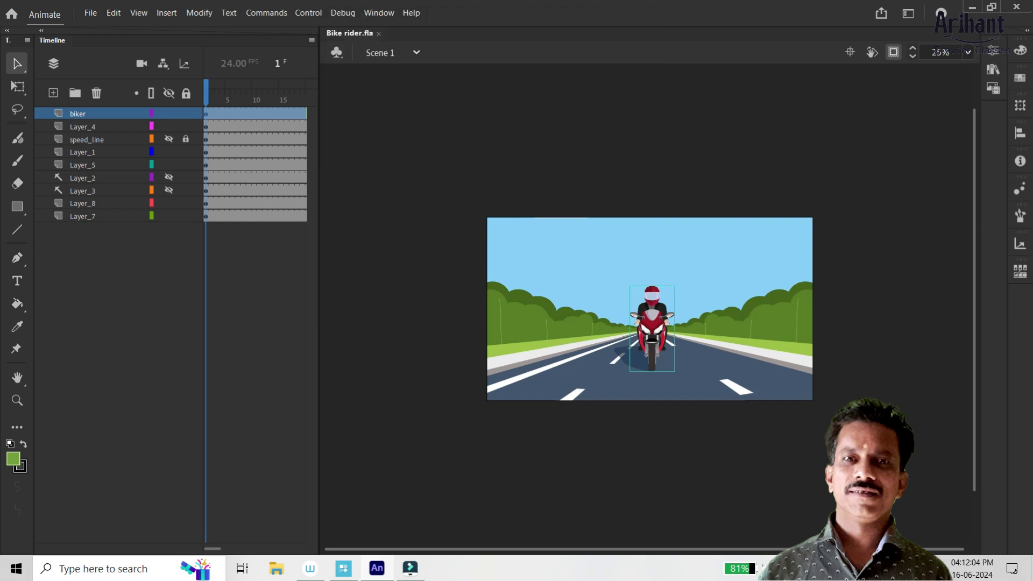
Step: Open the Biker symbol to examine its artwork up close, and return to Scene 1
double_click(657, 330)
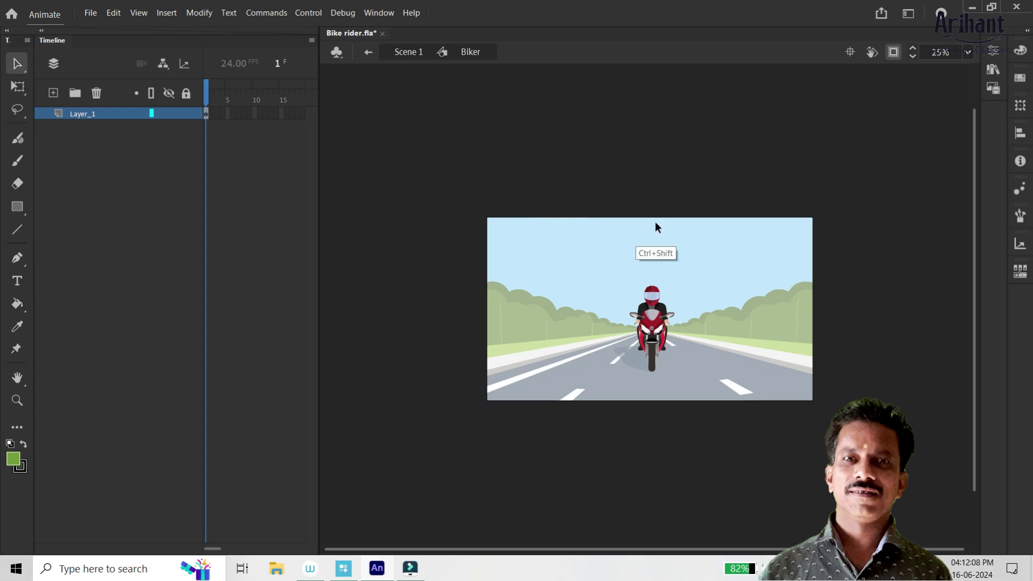
scroll(643, 336, "up", 3)
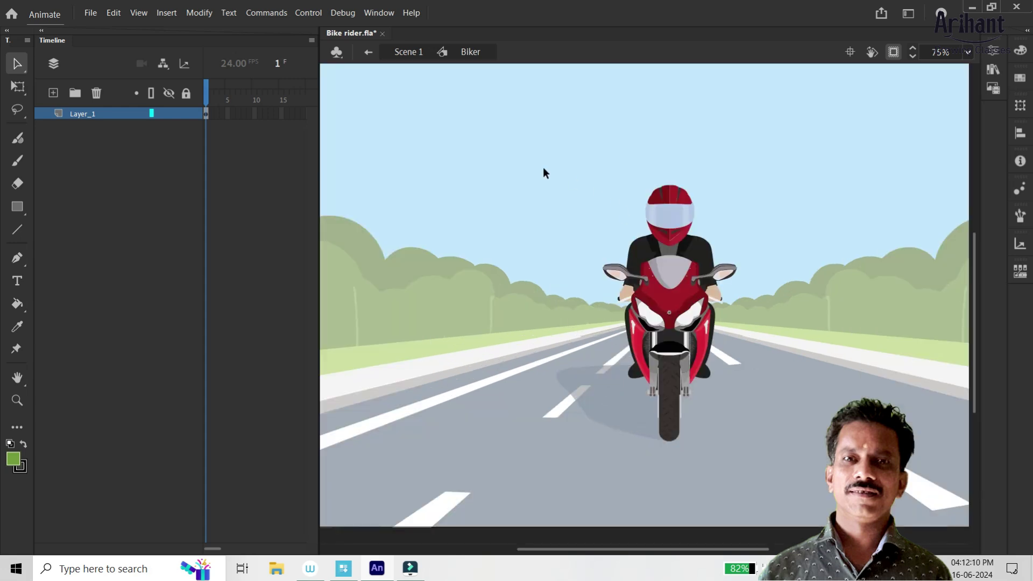
left_click_drag(580, 218, 575, 213)
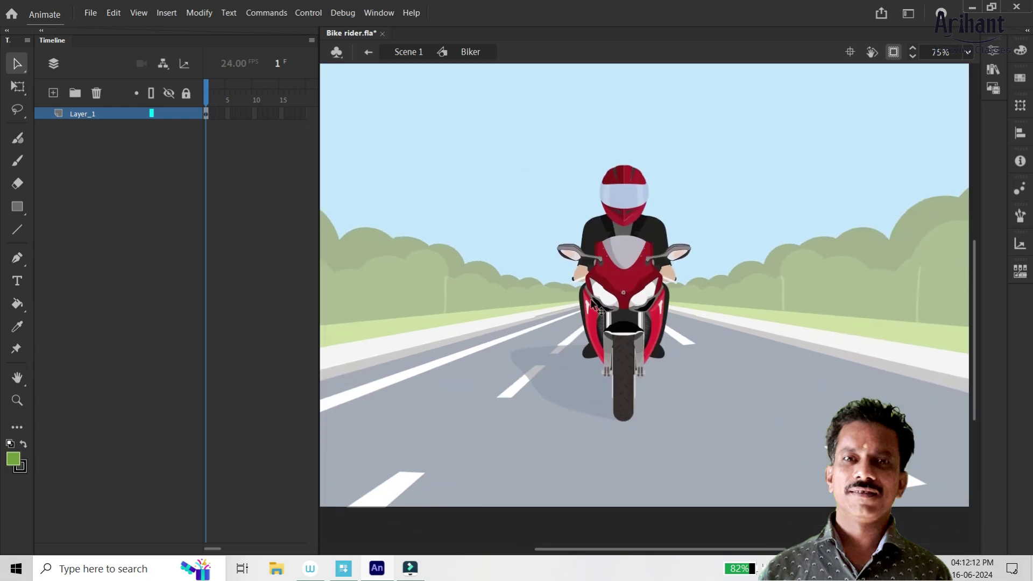
left_click(418, 54)
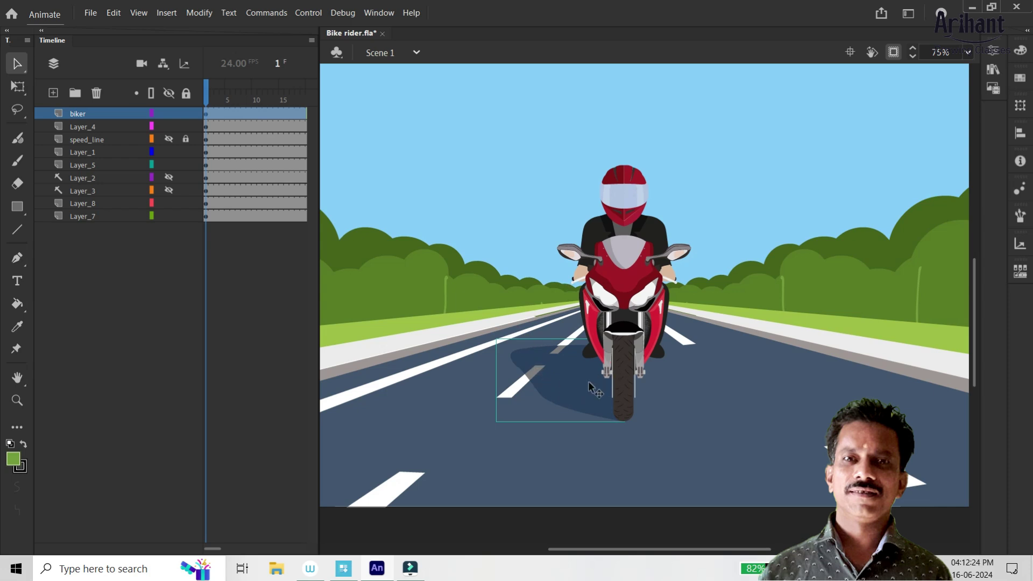
Step: Convert the rider together with the road shadow to a graphic symbol named "bike with shadow"
right_click(626, 323)
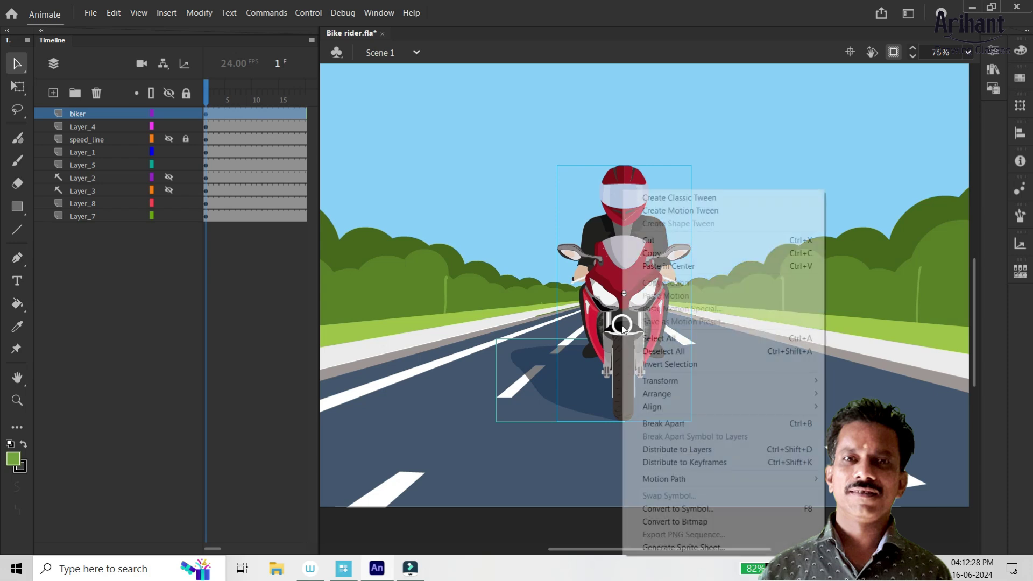
left_click(699, 509)
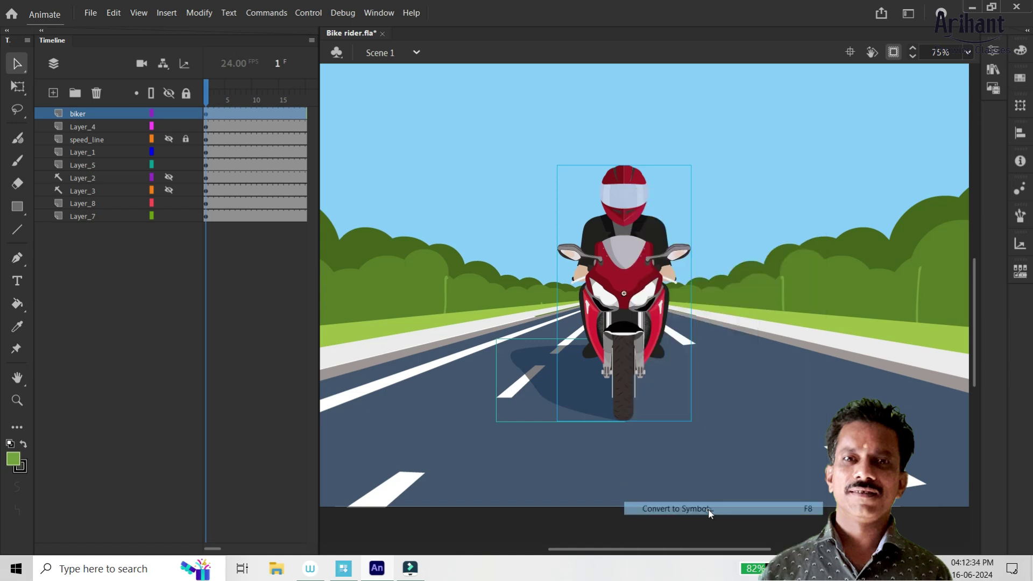
type("bike with shadow")
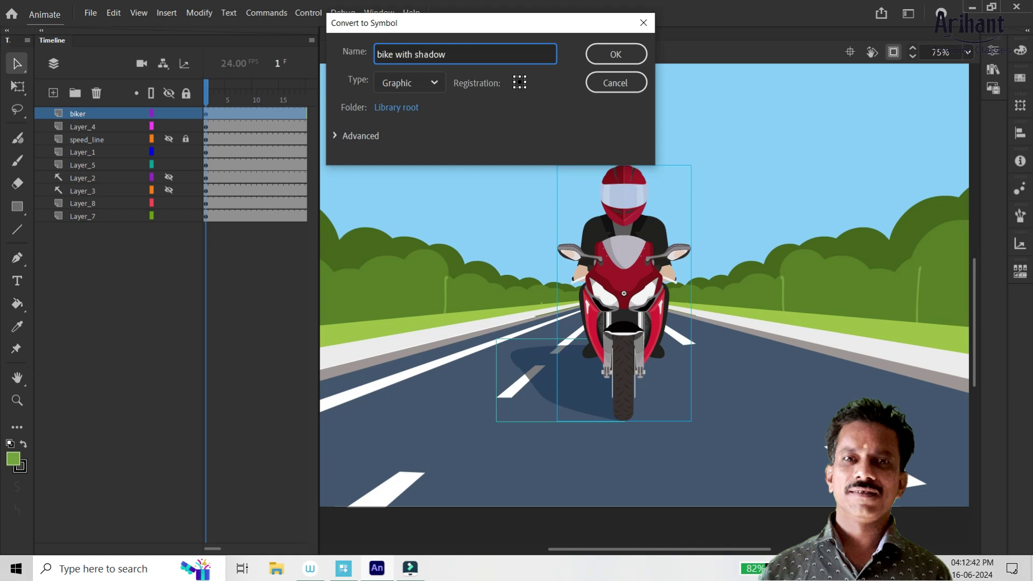
key("Return")
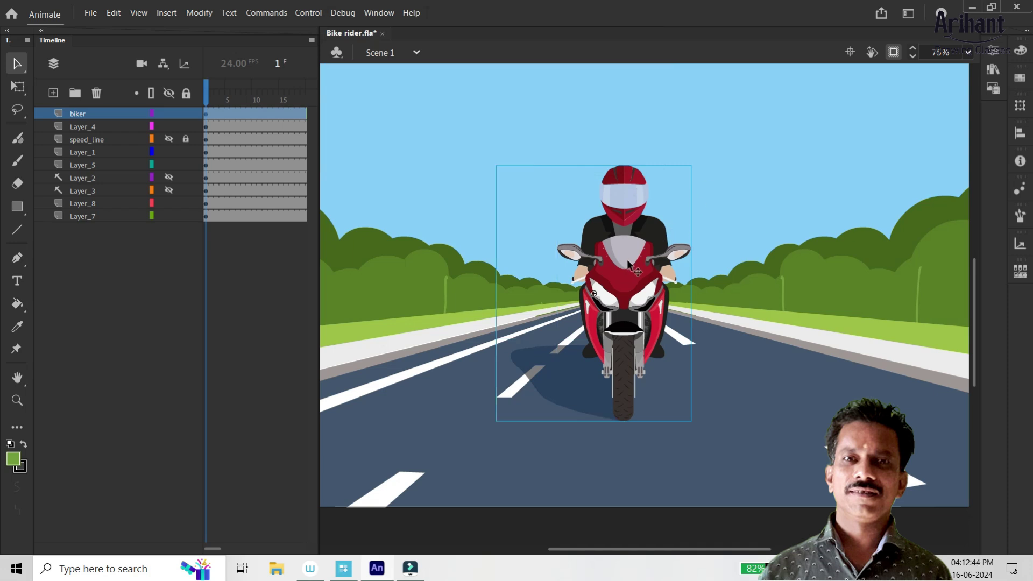
Step: Distribute the rider and the shadow to separate layers inside the bike with shadow symbol, and save the file
double_click(614, 286)
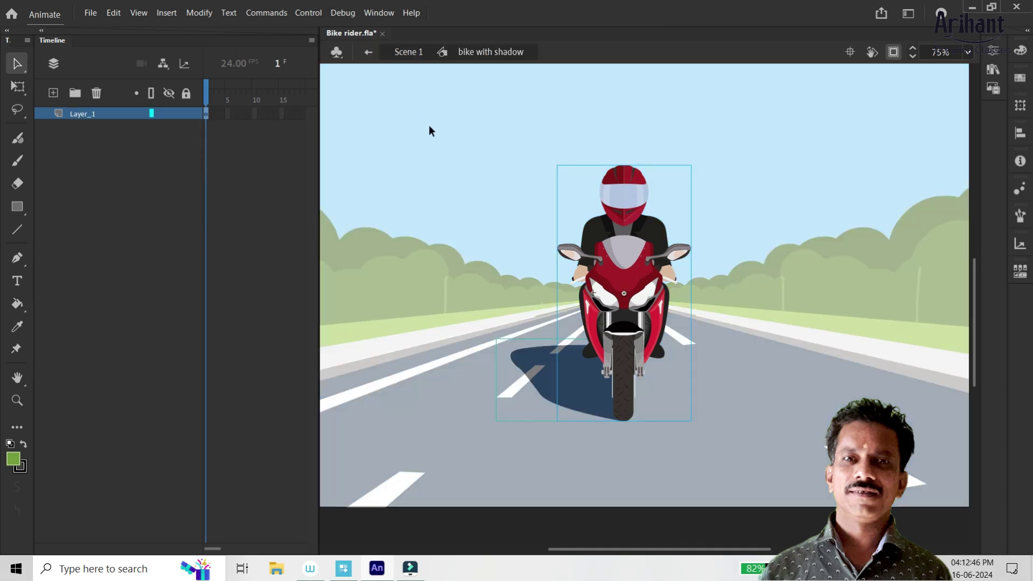
left_click(412, 59)
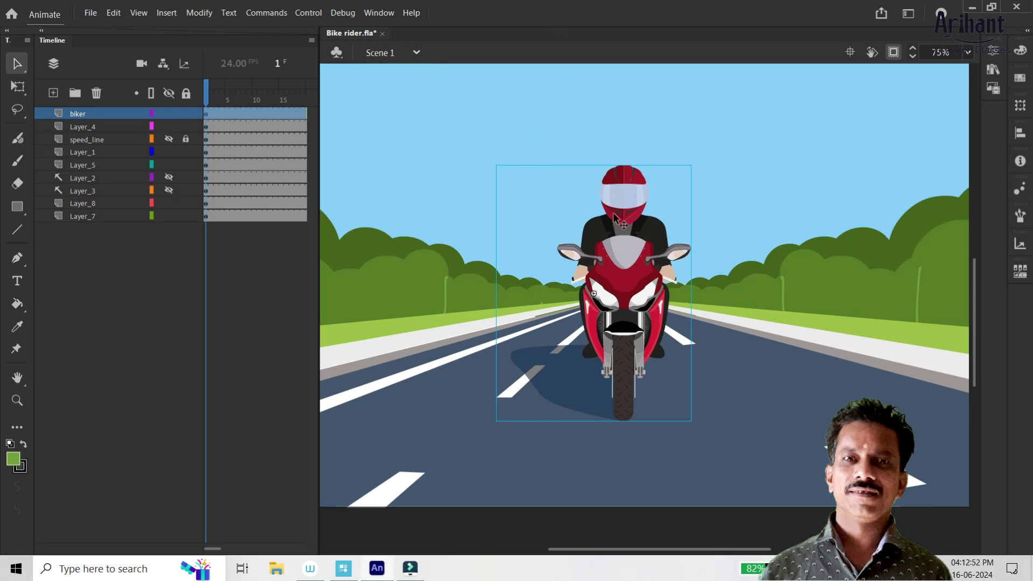
key("ctrl+shift+d")
double_click(613, 210)
key("ctrl+shift")
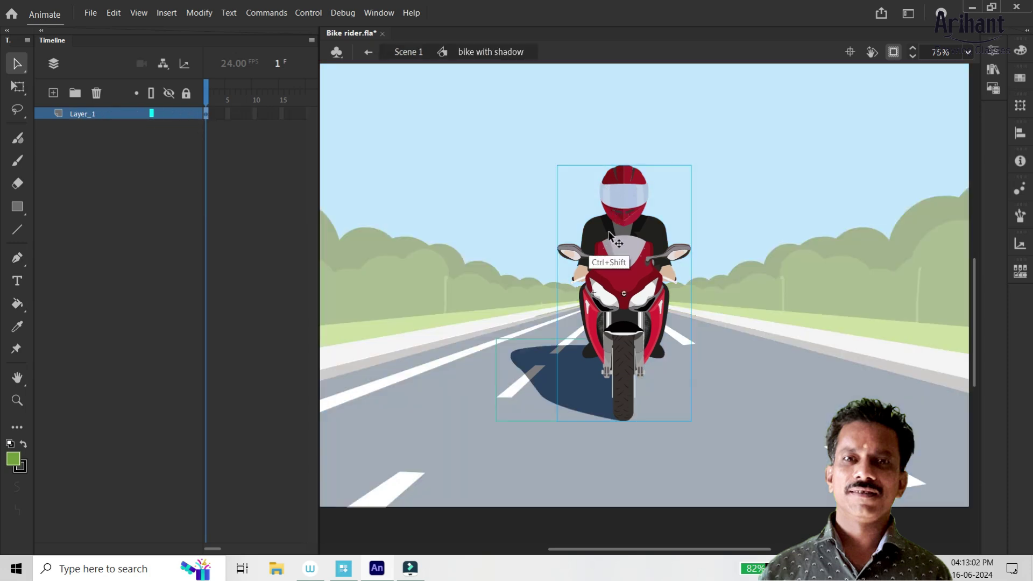
key("ctrl+shift+d")
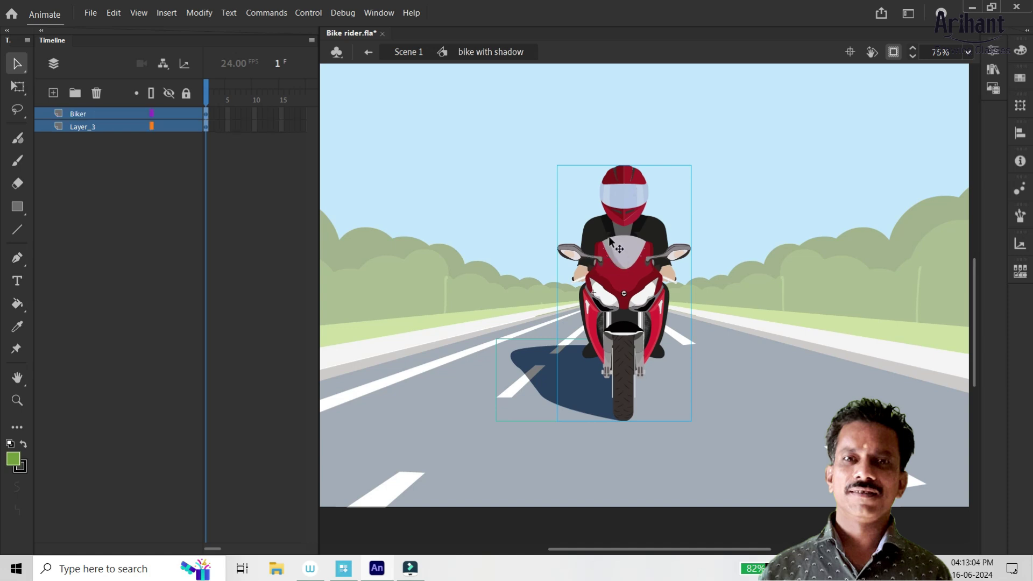
left_click(483, 315)
left_click(604, 263)
key("ctrl+s")
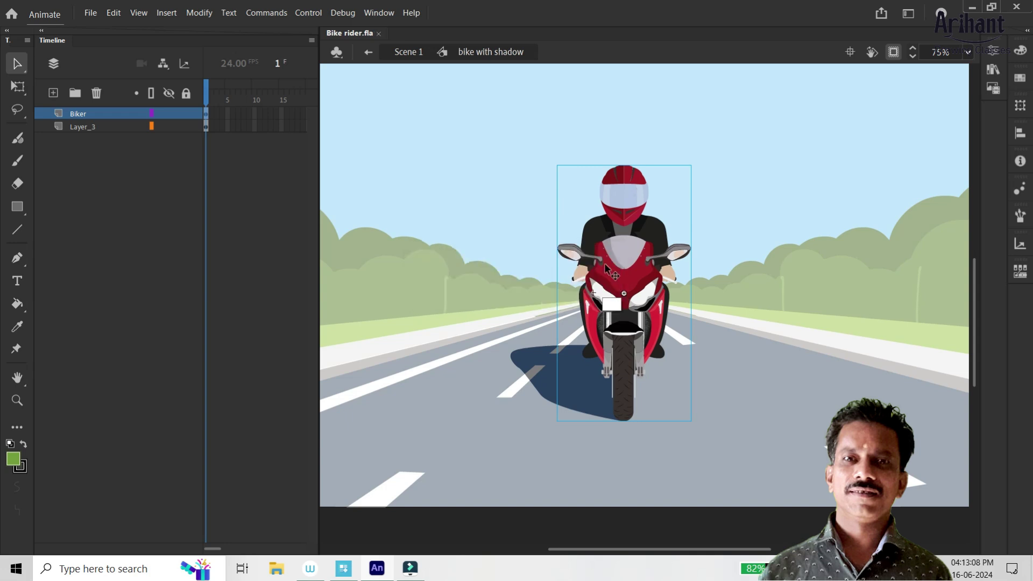
key("ctrl+s")
Step: Extend the Biker layer and the shadow layer to frame 3
left_click(638, 401)
key("ctrl+space")
left_click_drag(722, 246, 580, 430)
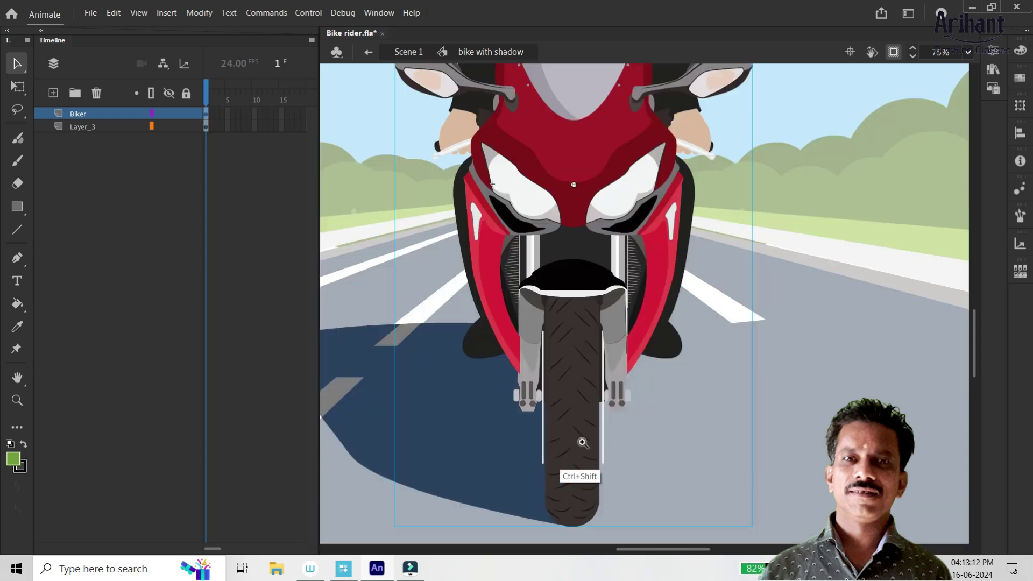
left_click_drag(596, 336, 612, 281)
key("ctrl+s")
left_click_drag(249, 129, 224, 169)
left_click(218, 100)
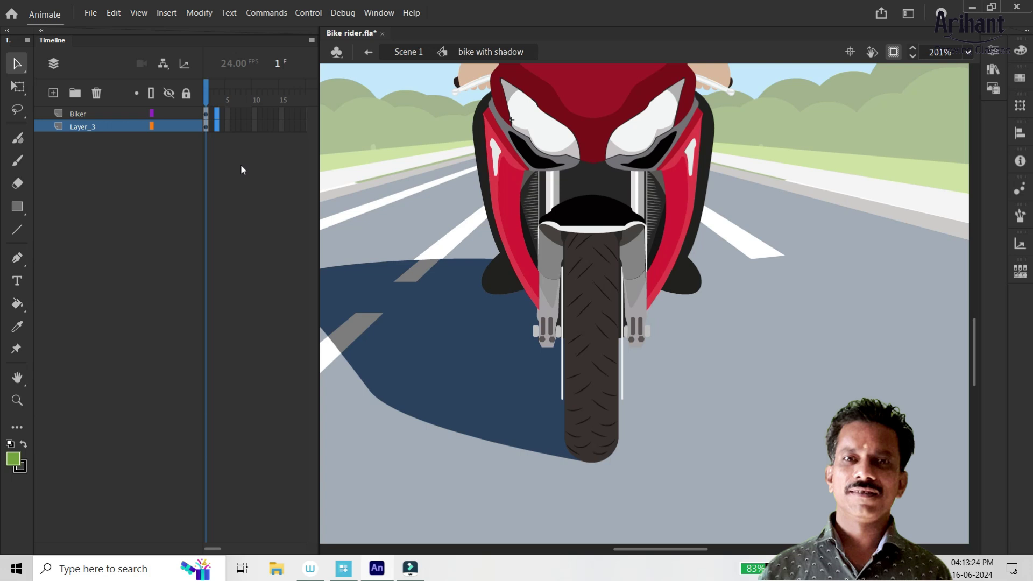
key("F5")
Step: Add a new empty layer above the Biker layer
left_click(206, 99)
left_click(207, 113)
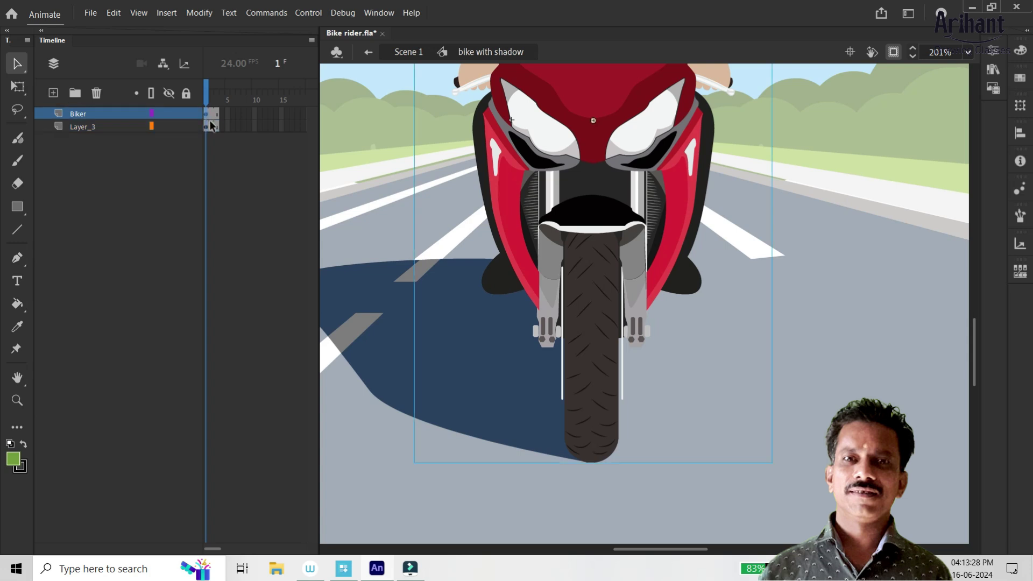
key("ctrl+alt+l")
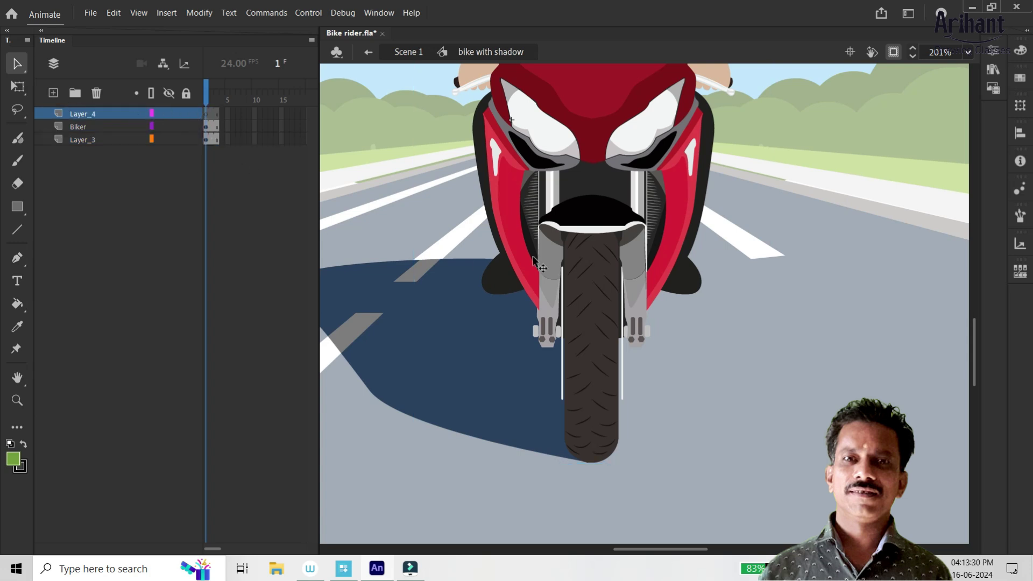
Step: Open the nested Biker symbol to examine the whole rider, and return to the bike with shadow symbol
left_click(606, 284)
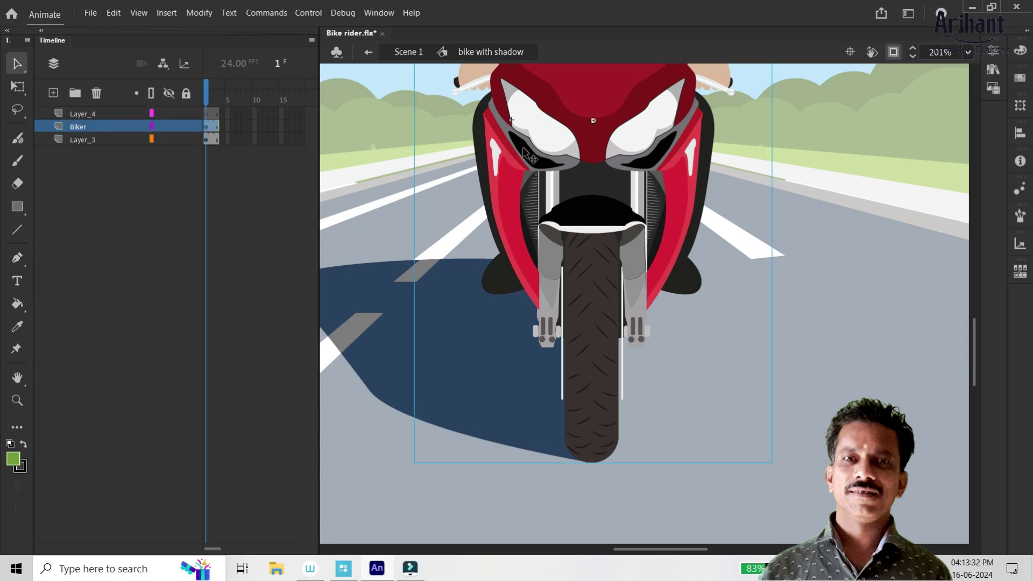
double_click(590, 308)
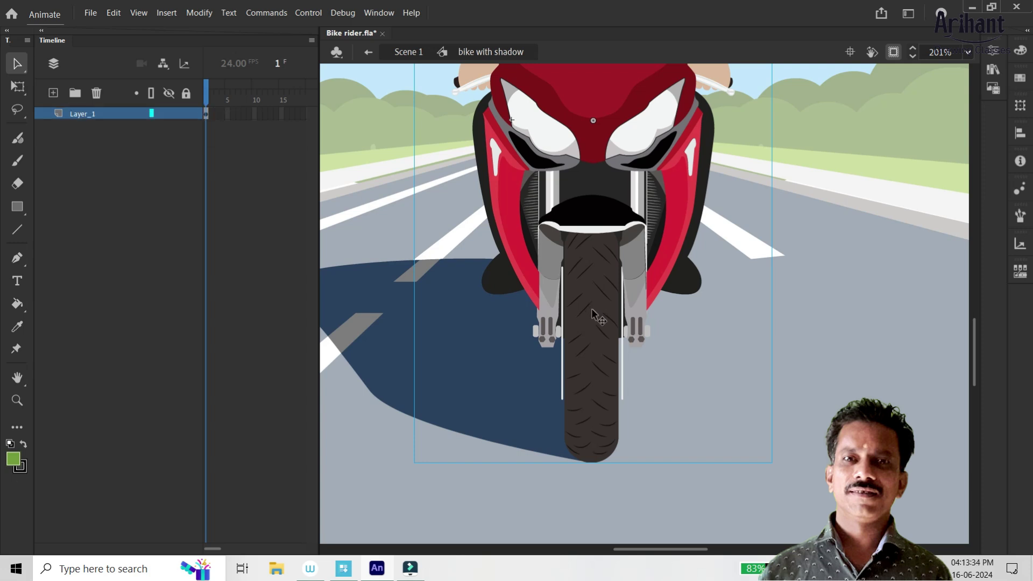
key("ctrl+minus")
key("ctrl+minus")
left_click_drag(624, 312, 583, 347)
left_click_drag(634, 288, 674, 253)
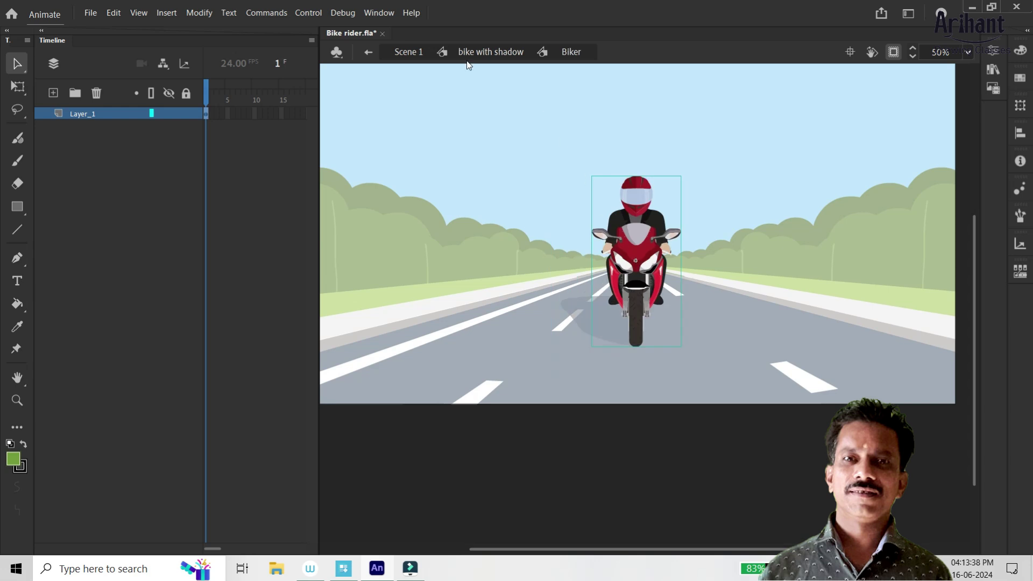
left_click(486, 52)
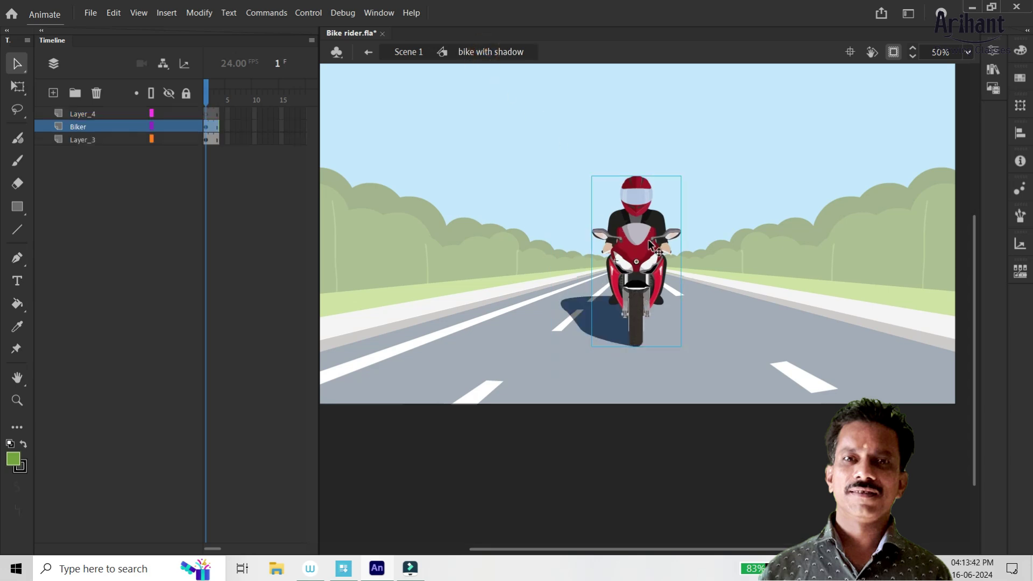
Step: Move the rider's transformation point to the base of the front wheel with Free Transform, and undo the trial transformation
key("q")
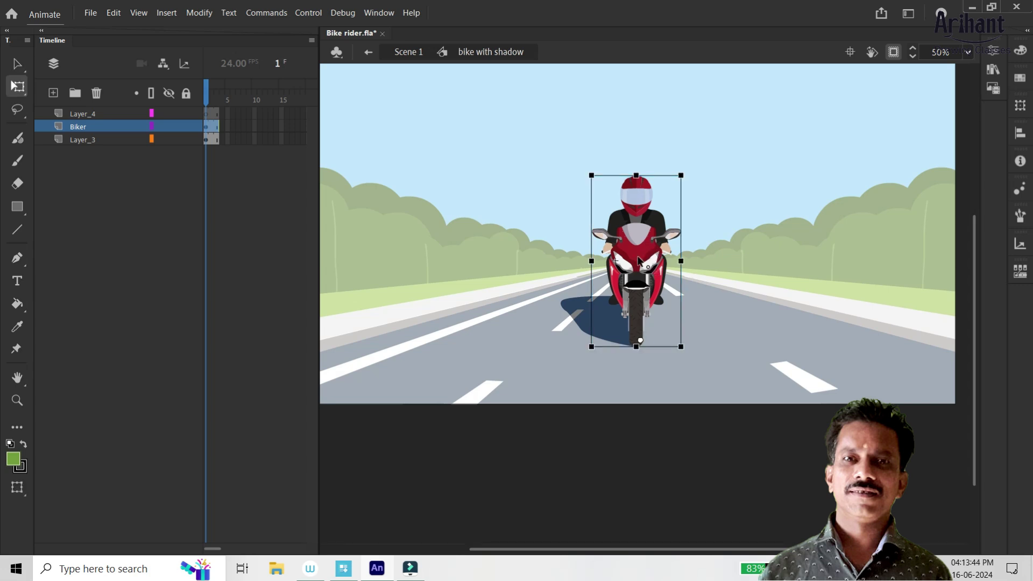
left_click_drag(691, 177, 632, 168)
key("ctrl+z")
key("v")
left_click(635, 334)
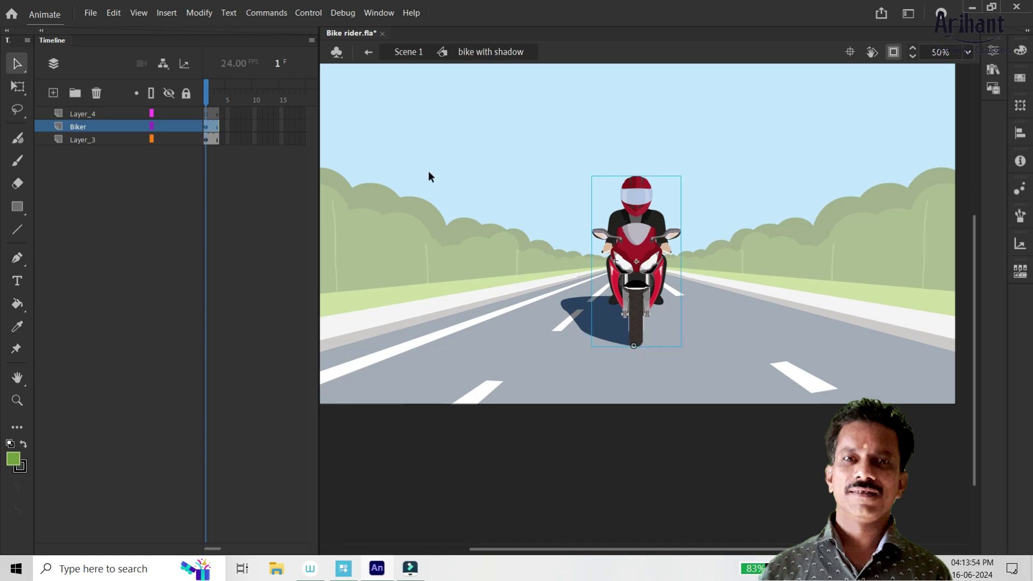
Step: Lock the shadow layer, go to frame 2 of the Biker layer and save the file
left_click(185, 113, "alt")
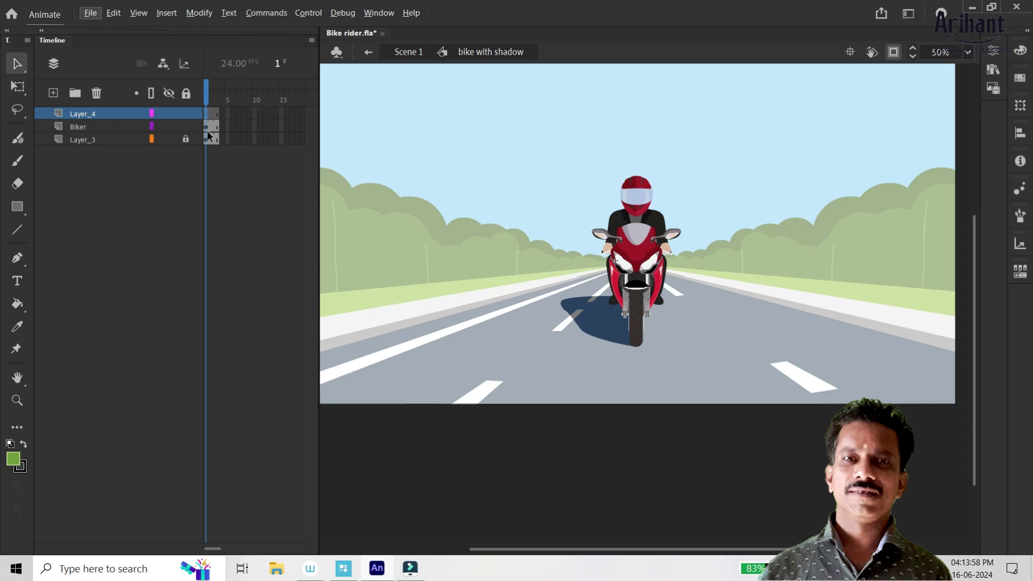
left_click(213, 132)
key("ctrl")
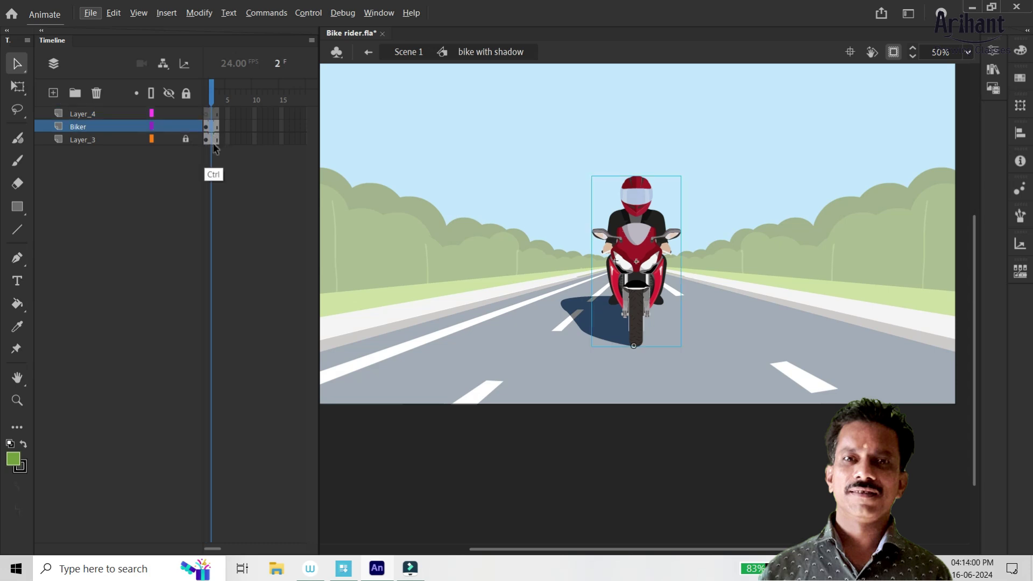
key("ctrl+s")
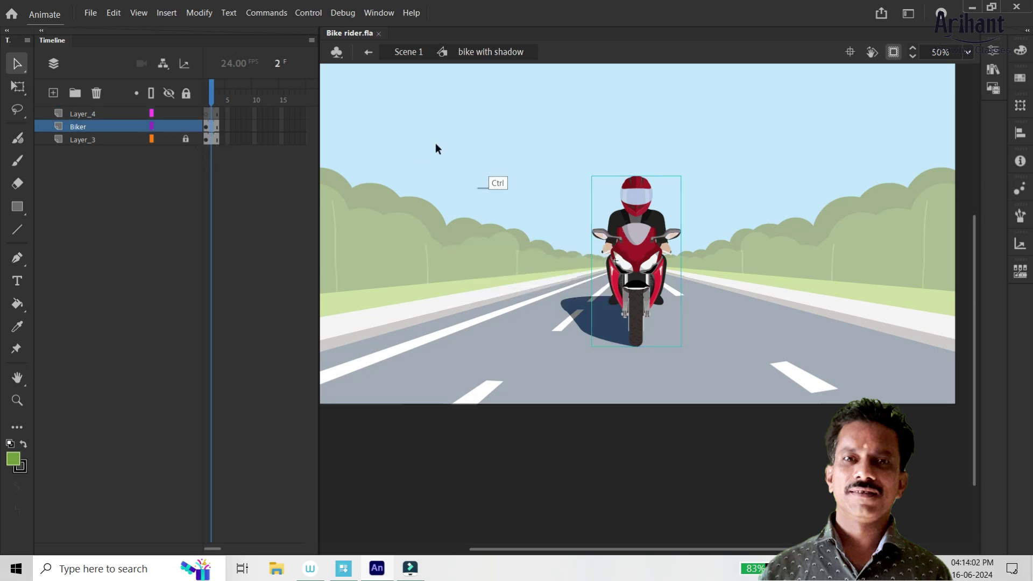
Step: Open the Biker symbol and group all of its artwork into a single object
left_click(637, 237)
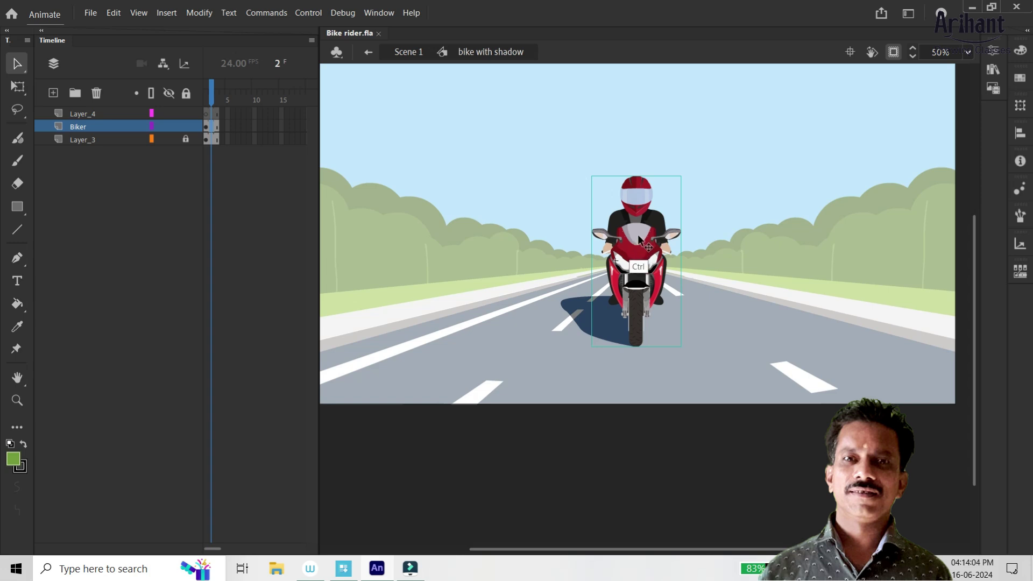
double_click(634, 238)
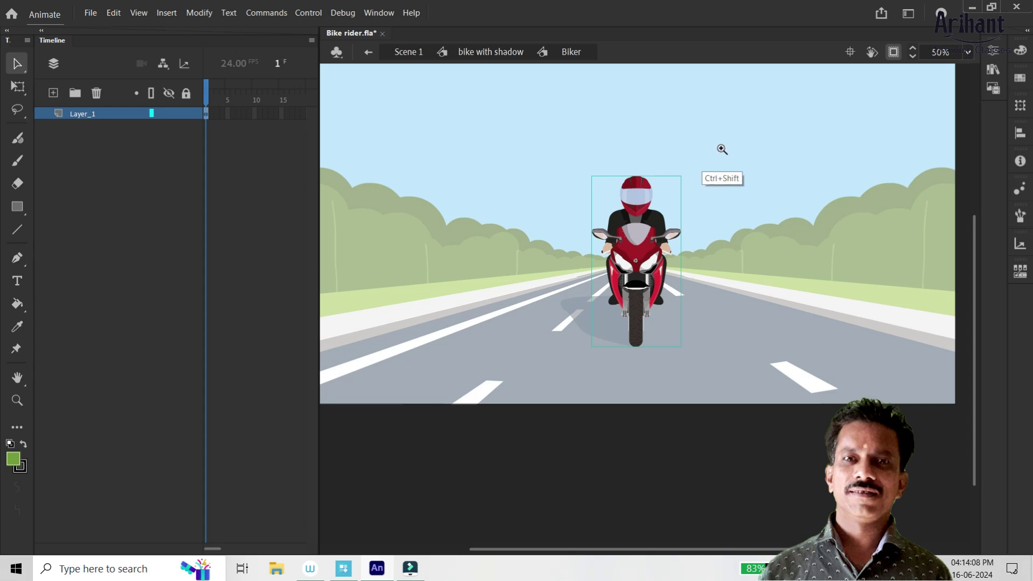
left_click_drag(721, 153, 578, 331)
left_click_drag(616, 423, 610, 309)
scroll(610, 318, "down", 1)
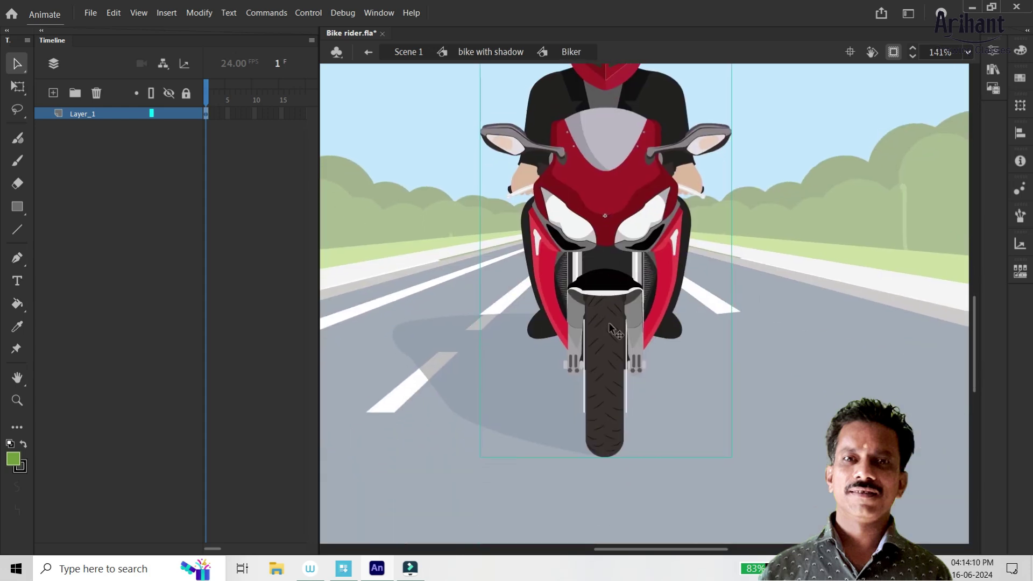
key("ctrl+a")
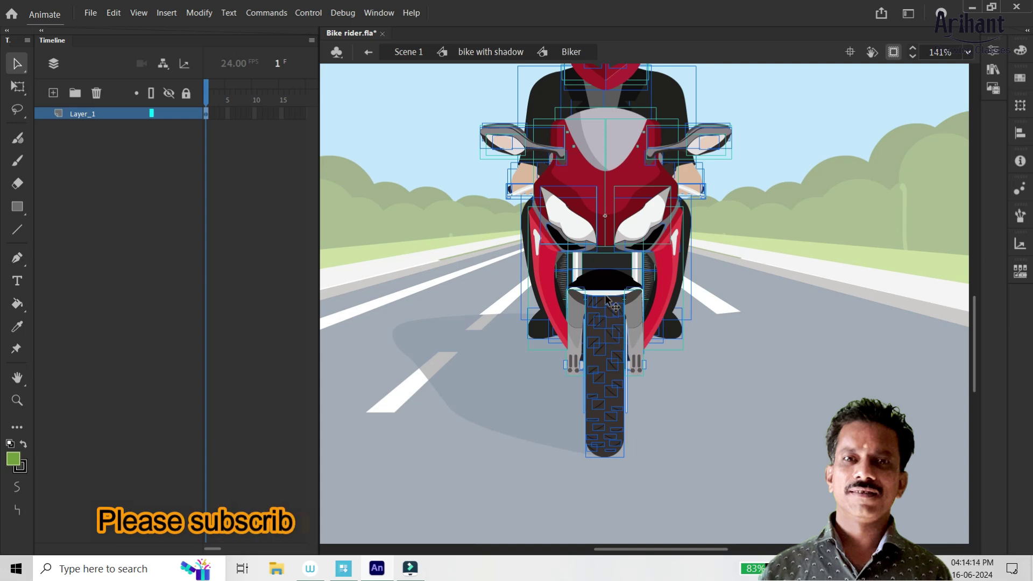
key("ctrl+g")
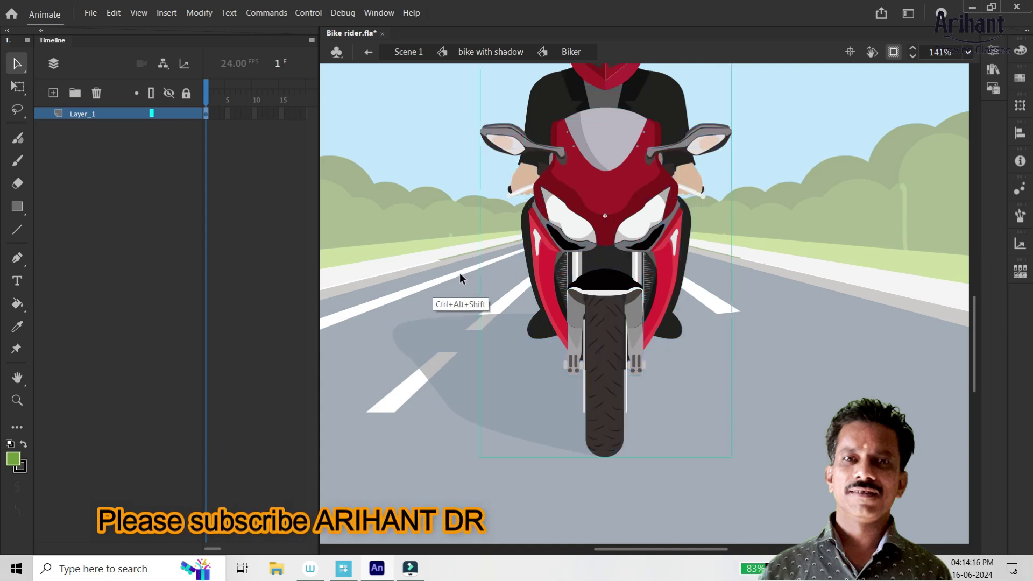
Step: Add an empty layer above the locked rider artwork layer and extend both layers to frame 3
left_click(53, 93)
left_click(186, 113, "alt")
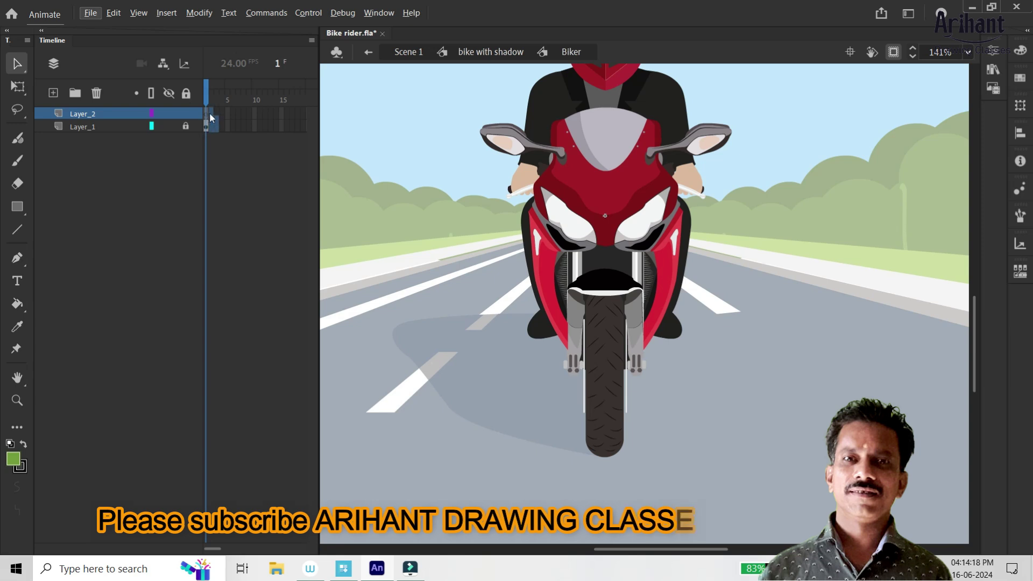
left_click_drag(211, 118, 217, 127)
right_click(215, 127)
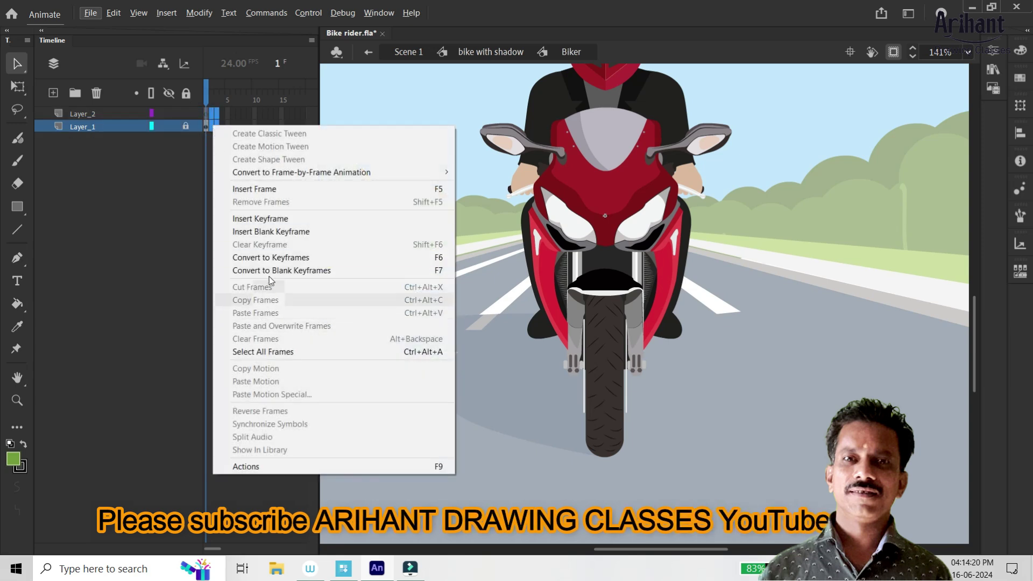
left_click(278, 189)
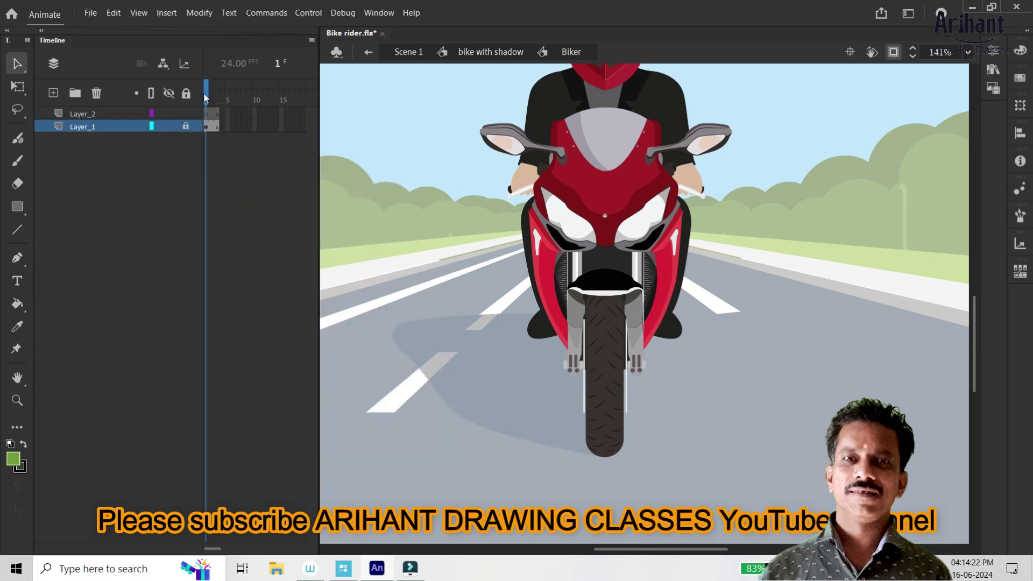
Step: On frame 1 of Layer_2, paint a thin grey vertical streak on the upper left side of the front tyre with the Brush tool
left_click(149, 116)
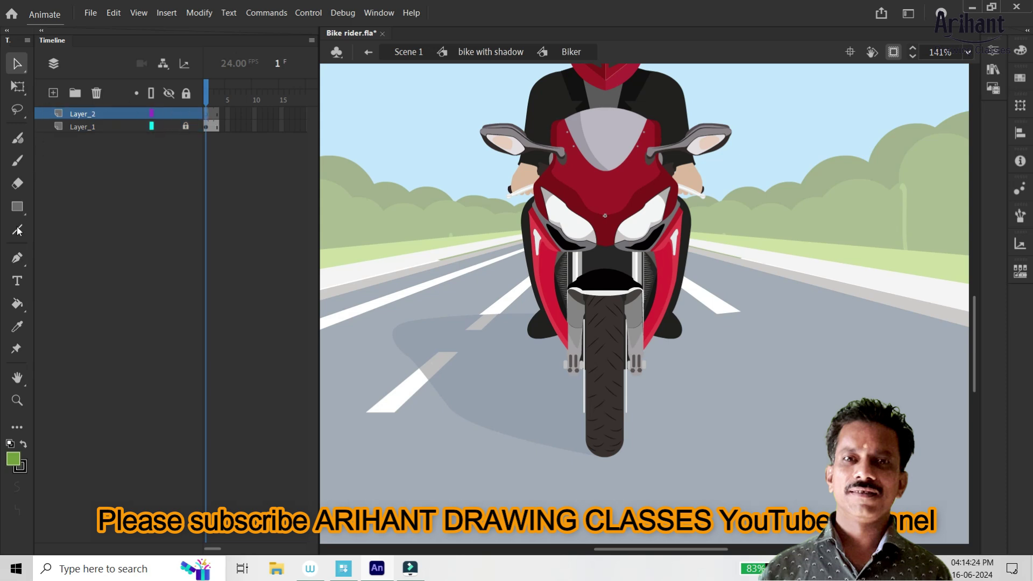
key("b")
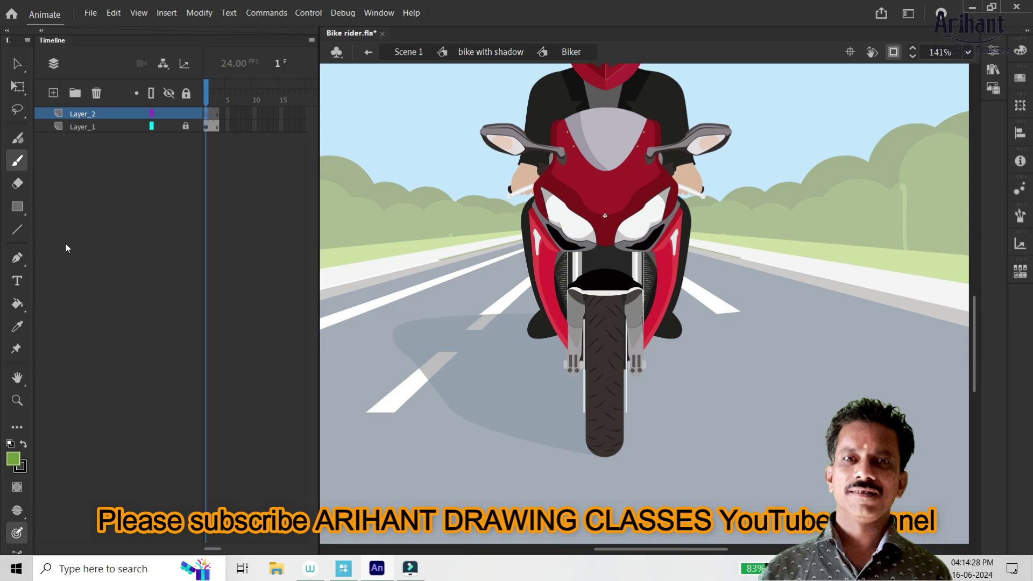
left_click(12, 461)
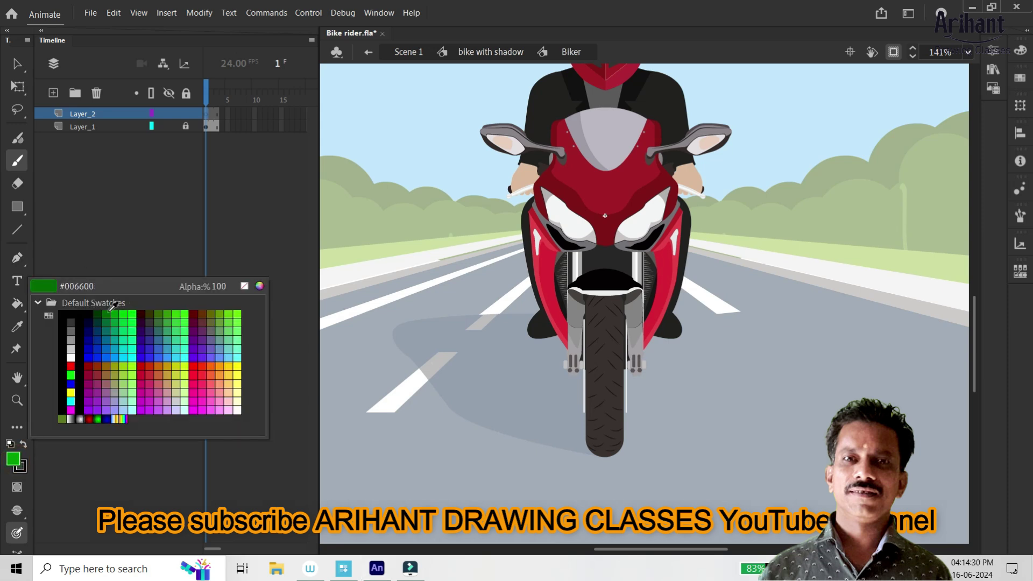
left_click(75, 325)
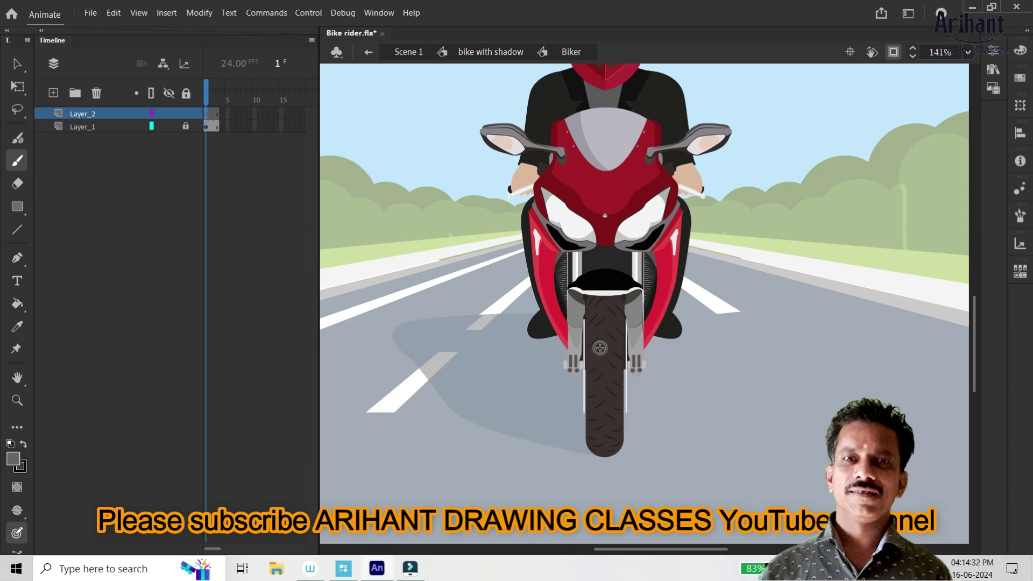
left_click_drag(596, 301, 600, 480)
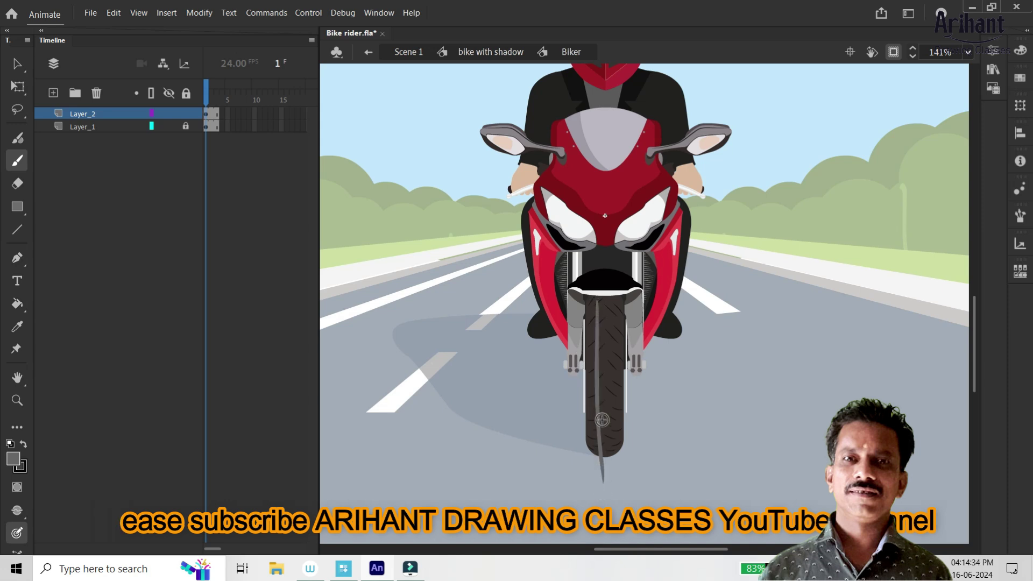
key("ctrl+z")
left_click_drag(592, 298, 592, 385)
key("ctrl+z")
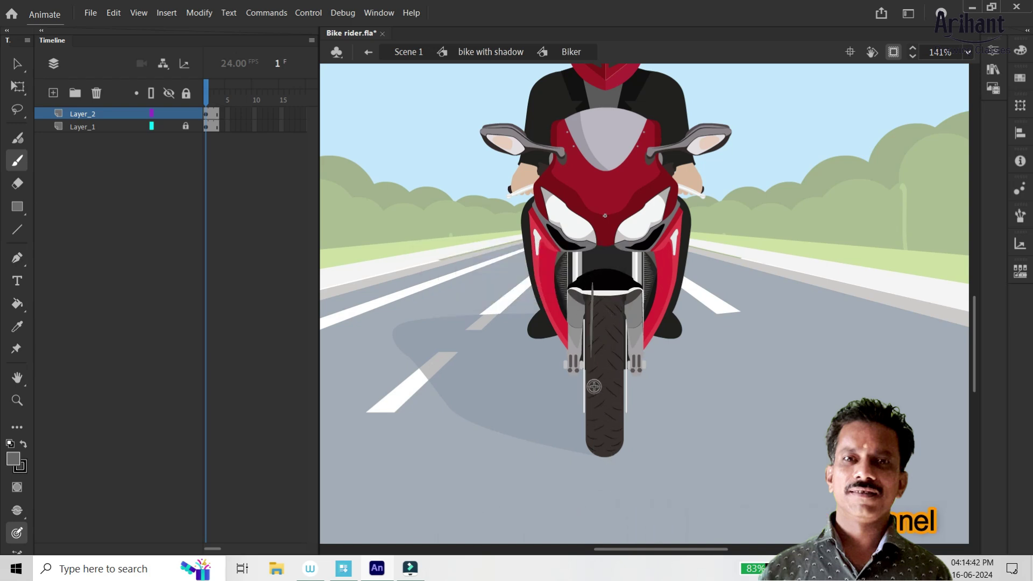
left_click_drag(592, 278, 598, 380)
key("ctrl+z")
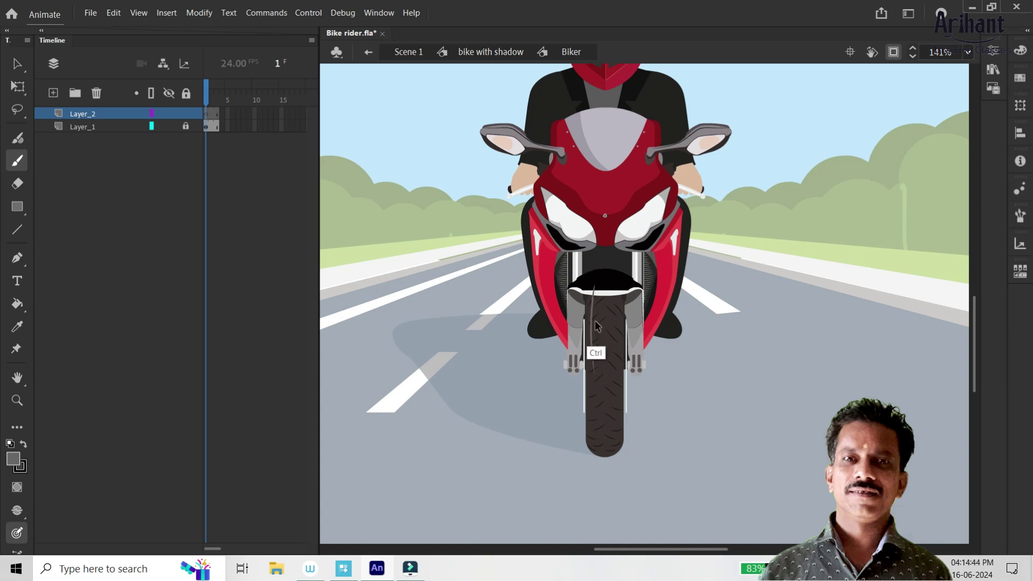
left_click_drag(591, 284, 590, 380)
key("ctrl+z")
left_click_drag(592, 288, 592, 368)
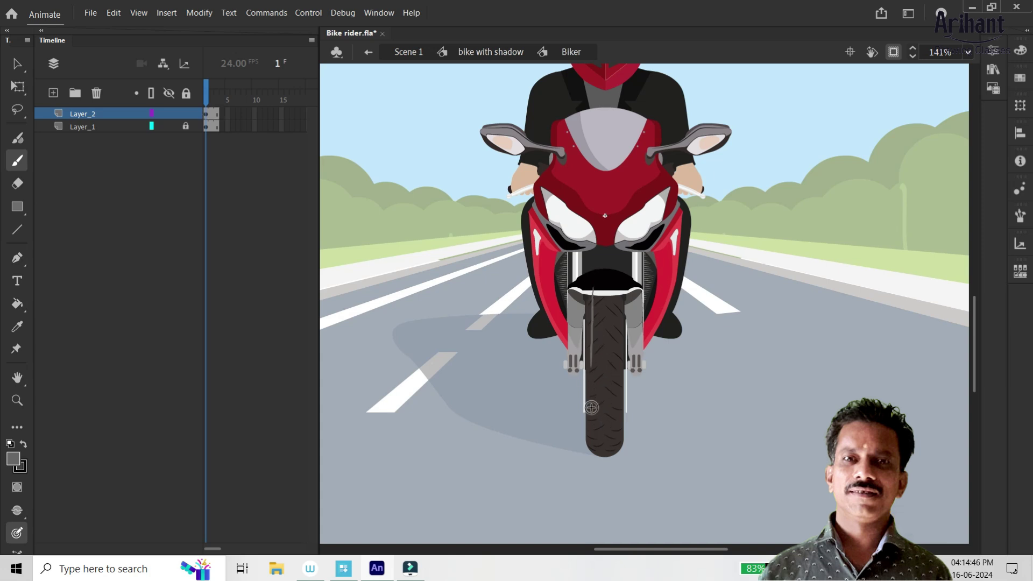
Step: Paint a matching grey streak on the tyre's upper right side and short streaks running off its lower edge
left_click_drag(619, 287, 615, 394)
key("ctrl+z")
left_click_drag(620, 289, 617, 390)
key("ctrl+z")
key("ctrl+z")
mouse_move(615, 451)
left_mouse_down()
mouse_move(609, 480)
mouse_move(594, 462)
mouse_move(600, 478)
mouse_move(592, 440)
mouse_move(596, 471)
left_mouse_up()
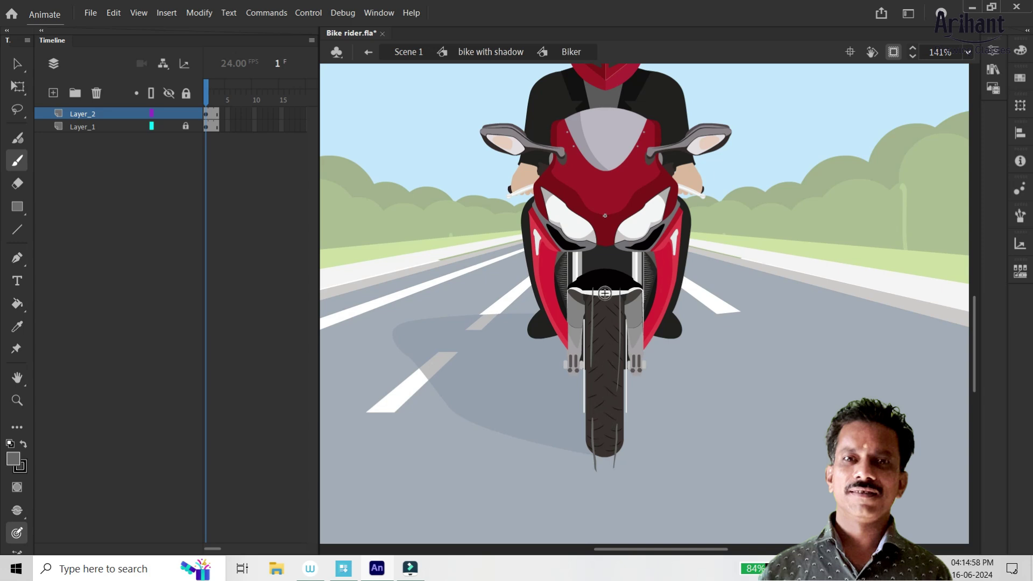
Step: Paint a long grey streak down the centre of the tyre tread on frame 1
left_click_drag(607, 338, 604, 445)
key("ctrl+z")
left_click_drag(606, 314, 607, 444)
key("ctrl+z")
left_click_drag(606, 315, 604, 429)
Step: Clear frame 2 of Layer_2 for new drawing, with onion skinning showing the frame 1 streaks, and save the file
left_click(212, 114)
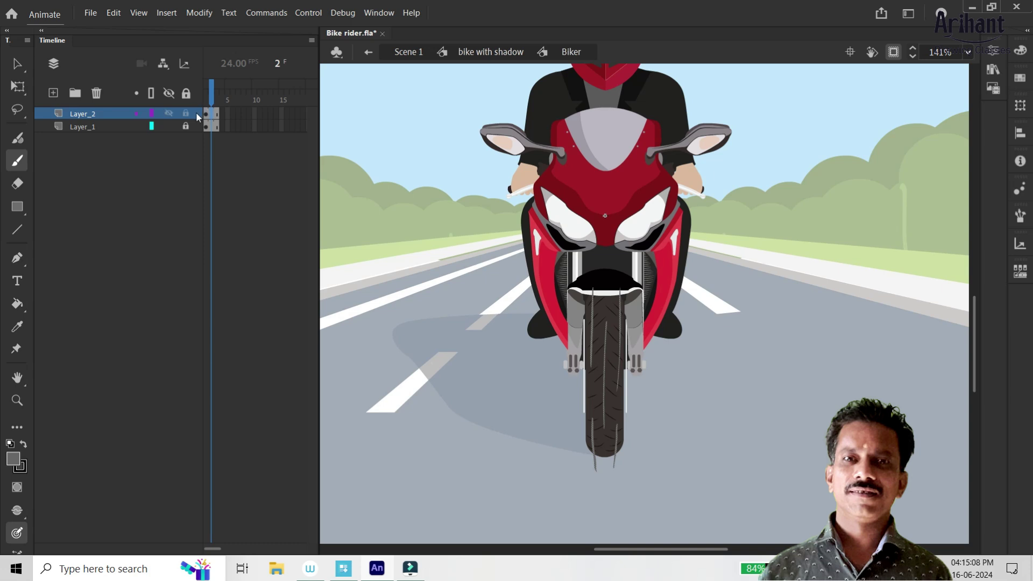
key("Delete")
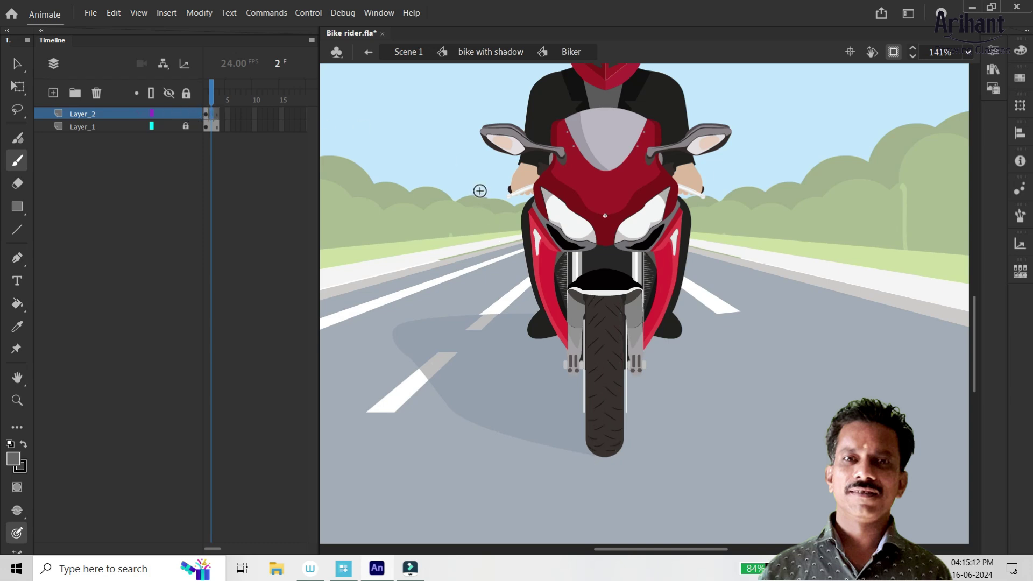
key("alt+shift")
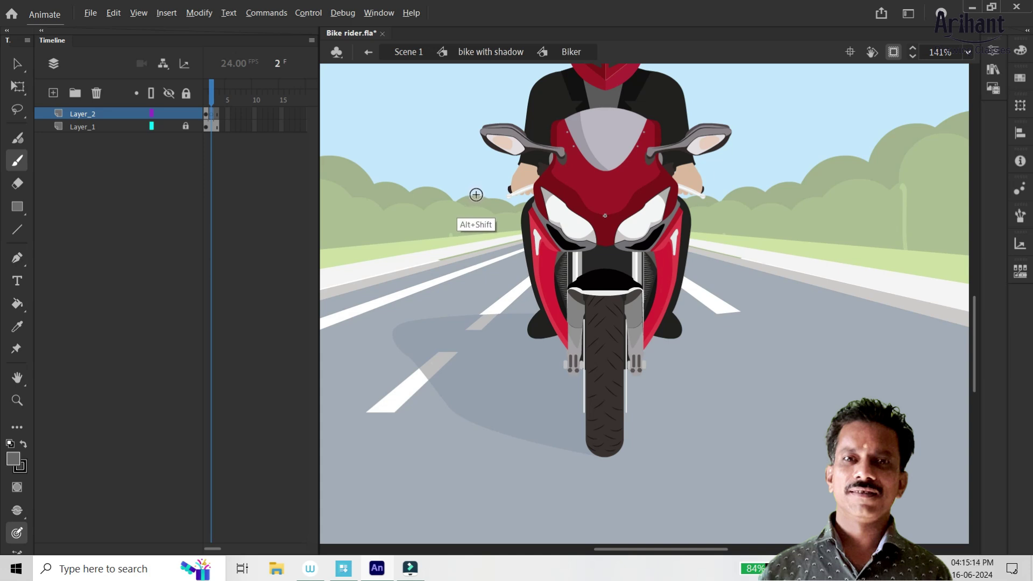
key("alt+shift+o")
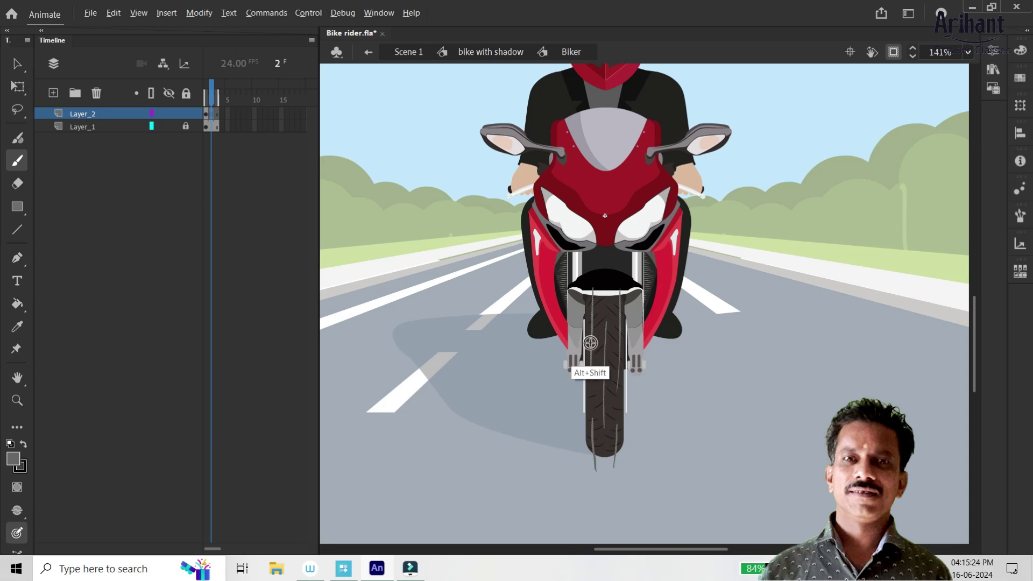
key("alt+shift+o")
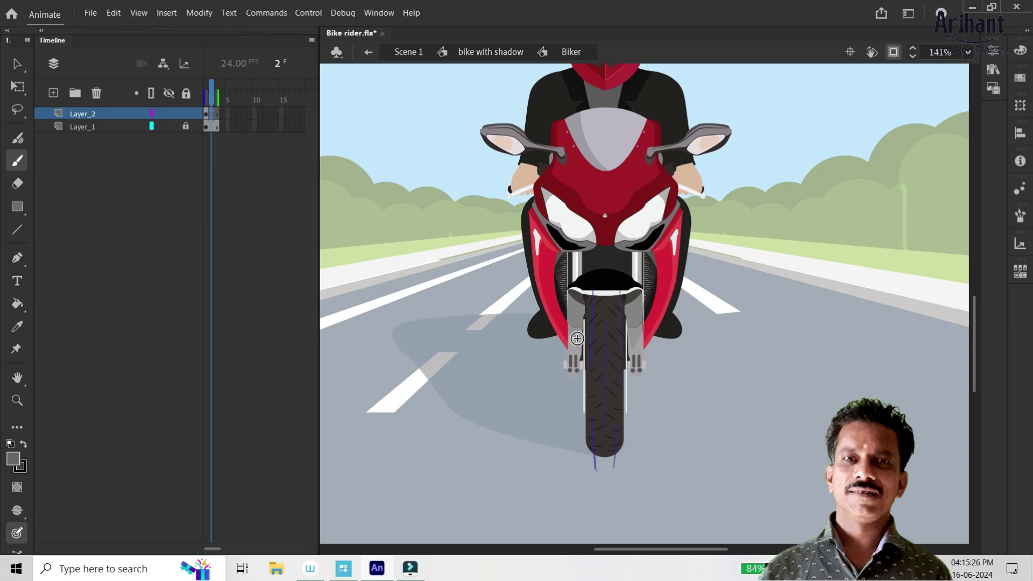
key("ctrl+s")
Step: On frame 2, paint a grey streak down the tyre's left side, lower than the onion-skinned one
mouse_move(593, 405)
left_mouse_down()
mouse_move(592, 339)
mouse_move(591, 411)
left_mouse_up()
key("ctrl+z")
key("ctrl+z")
left_click_drag(589, 326, 594, 428)
key("ctrl+z")
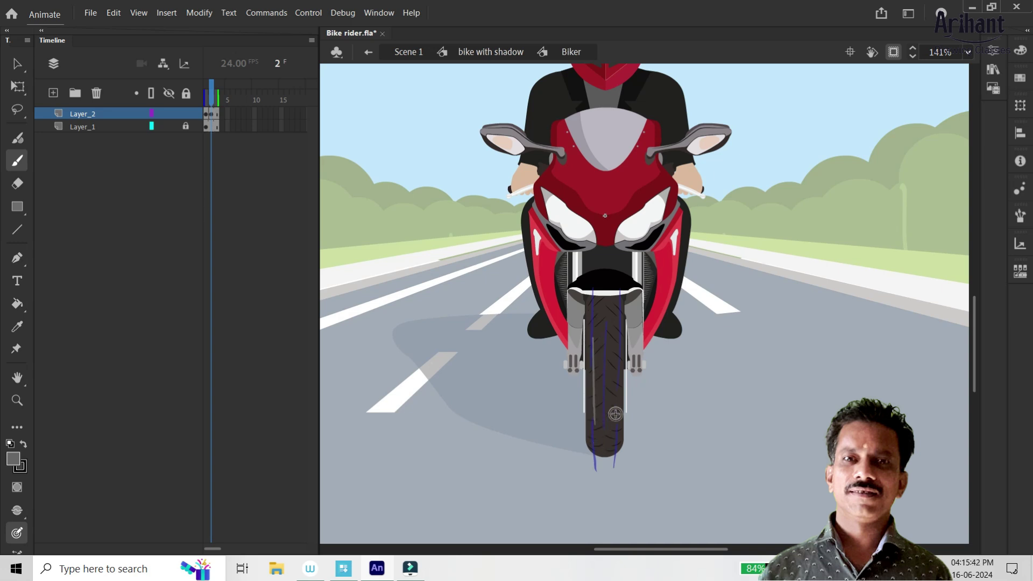
key("ctrl+z")
left_click_drag(592, 335, 596, 429)
key("ctrl+z")
left_click_drag(594, 324, 596, 428)
key("ctrl+z")
left_click_drag(592, 325, 596, 438)
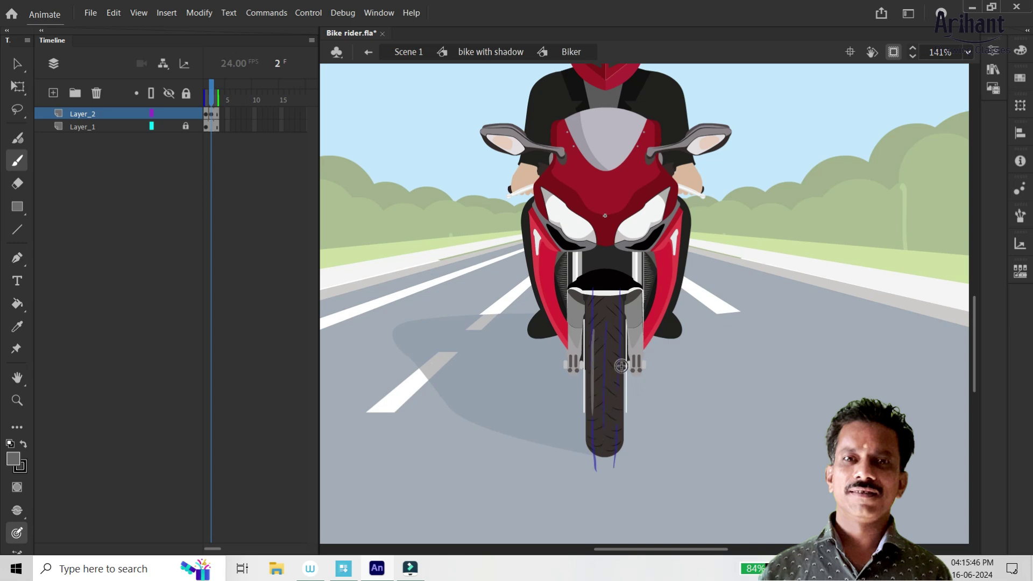
Step: Paint grey streaks down the tyre's right side and at its centre on frame 2, offset from the frame 1 strokes
left_click_drag(620, 329, 612, 435)
key("ctrl+z")
left_click_drag(619, 334, 614, 446)
key("ctrl+z")
left_click_drag(619, 332, 614, 459)
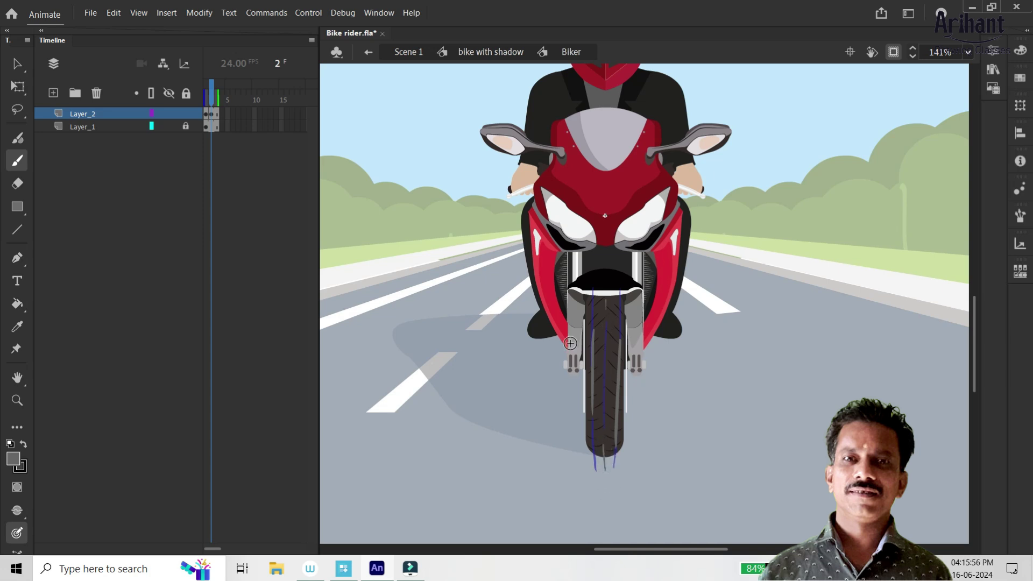
Step: Insert a blank keyframe at frame 3 of Layer_2 and paint short grey streaks at the top and bottom of the tyre
left_click(219, 114)
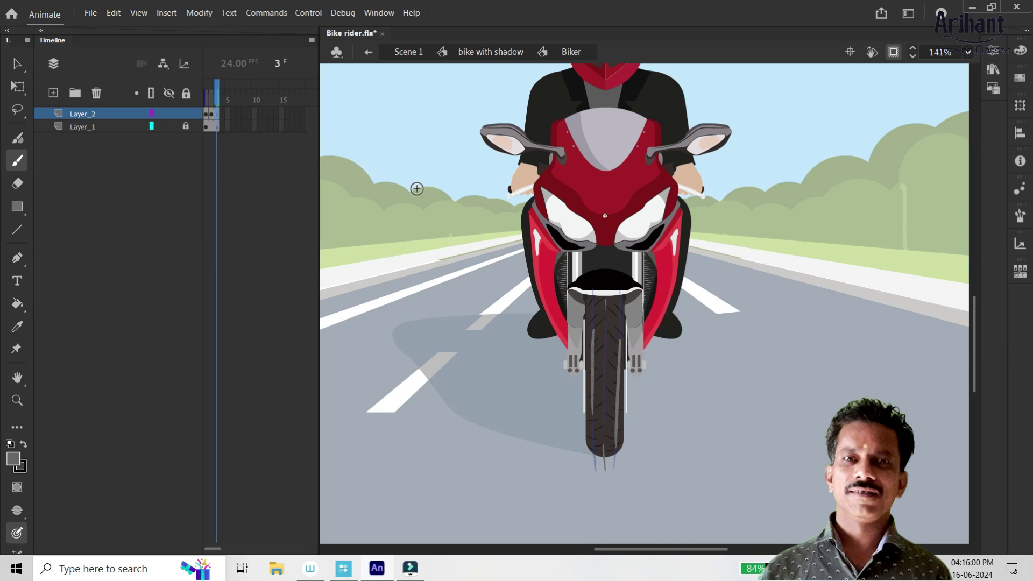
right_click(214, 114)
right_click(213, 110)
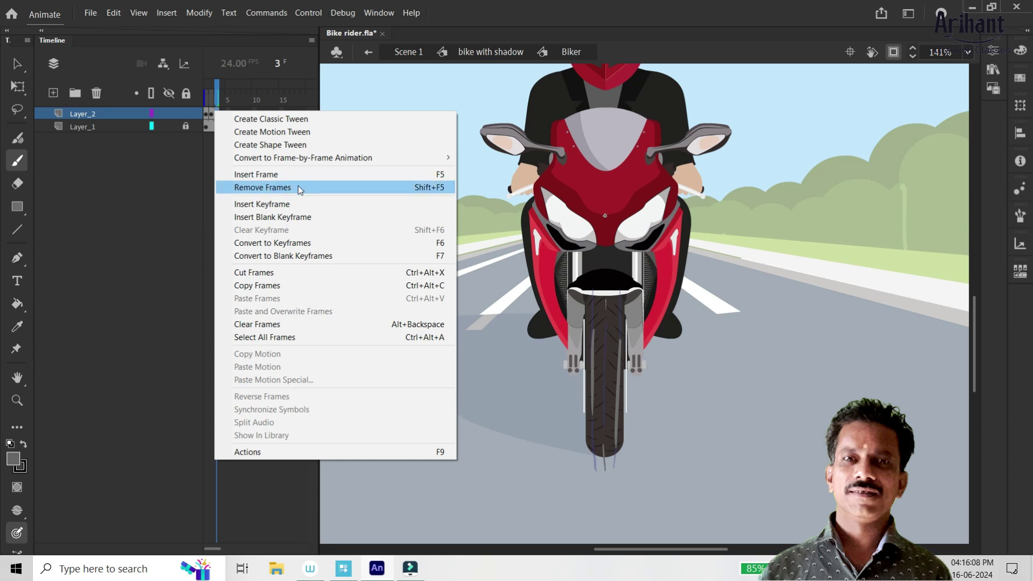
left_click(293, 217)
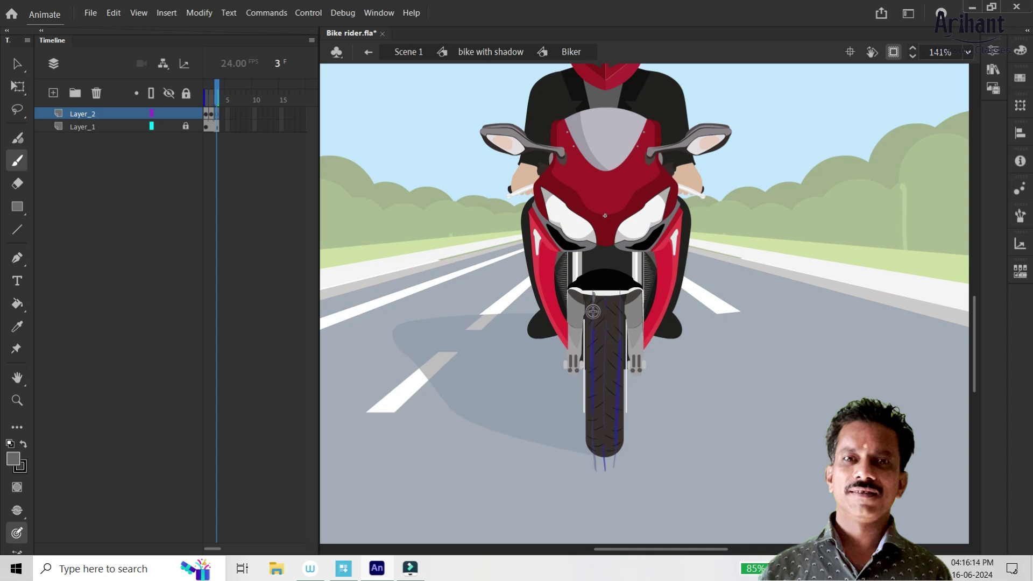
left_click_drag(594, 291, 593, 309)
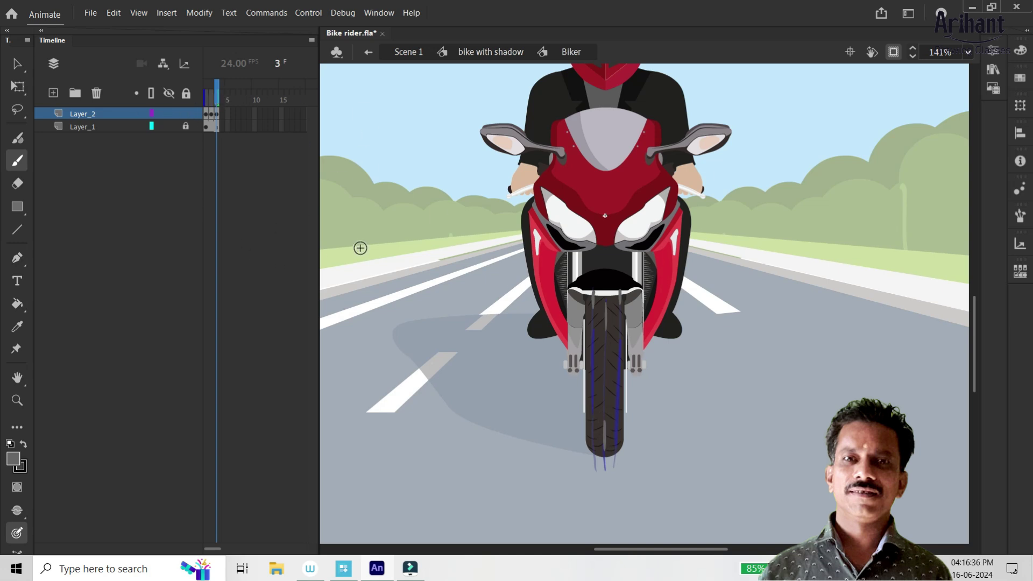
Step: Turn off onion skinning and unlock Layer_1 to open the rider group for editing
key("v")
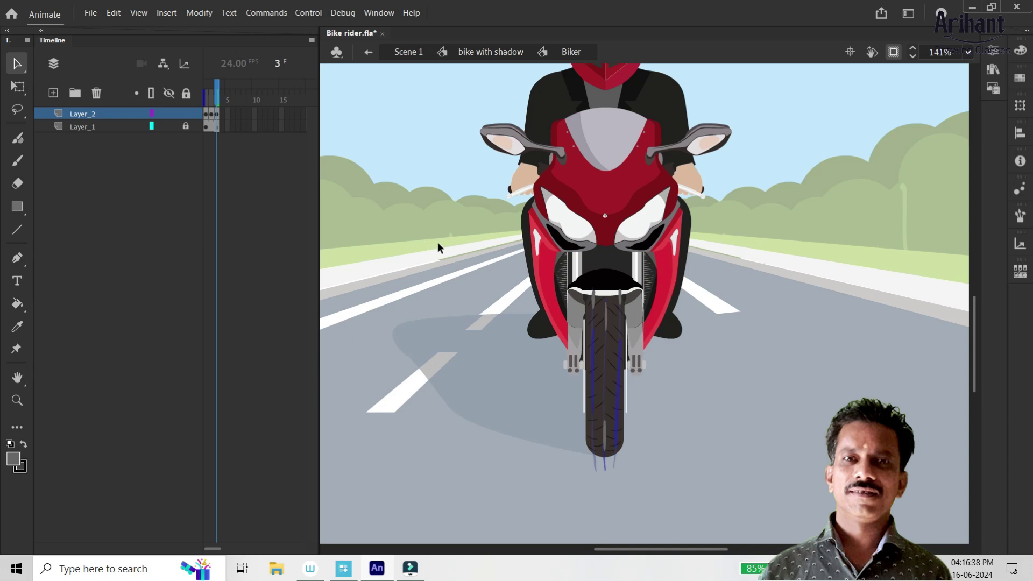
key("alt")
key("ctrl+z")
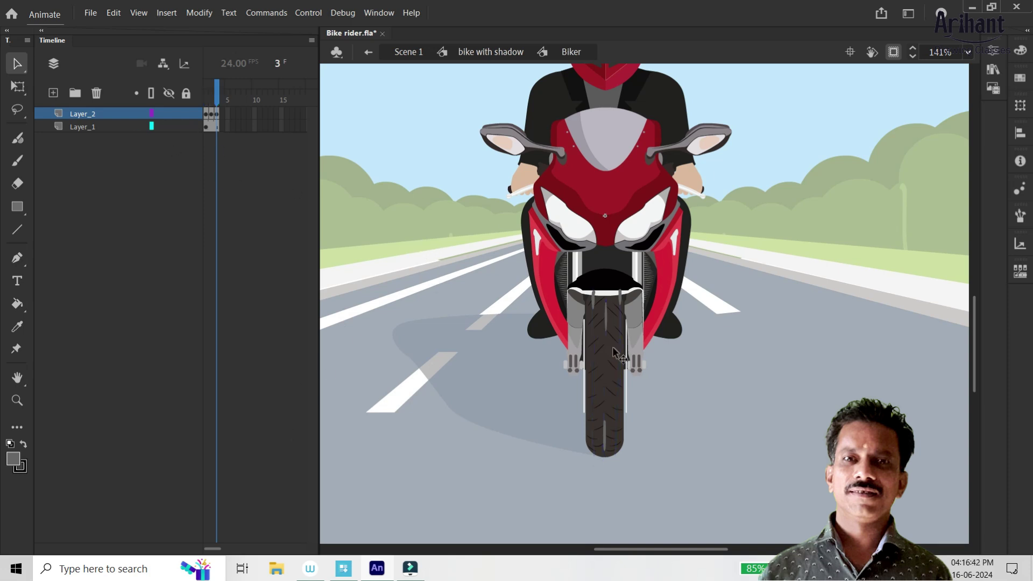
left_click(611, 374)
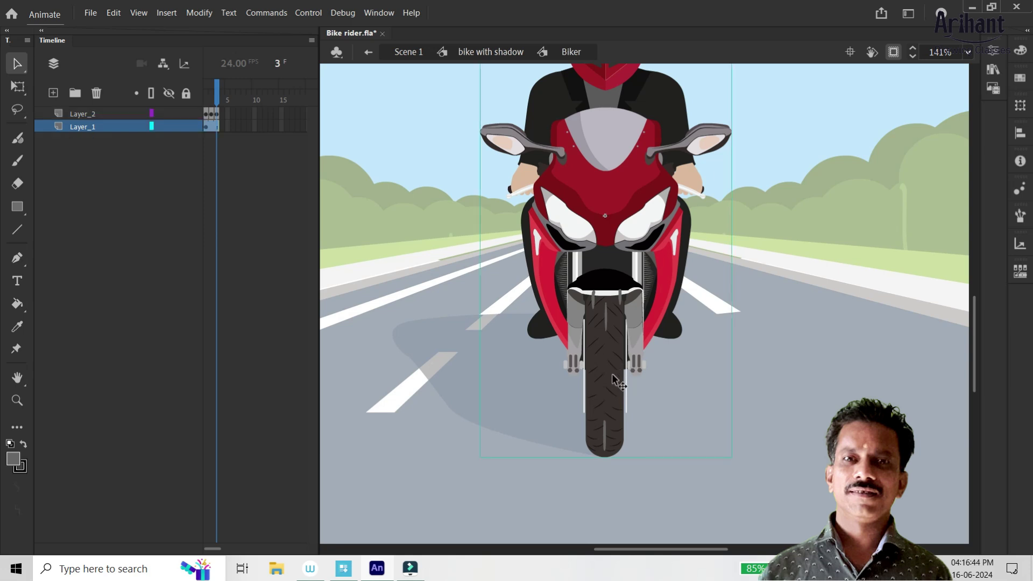
double_click(610, 394)
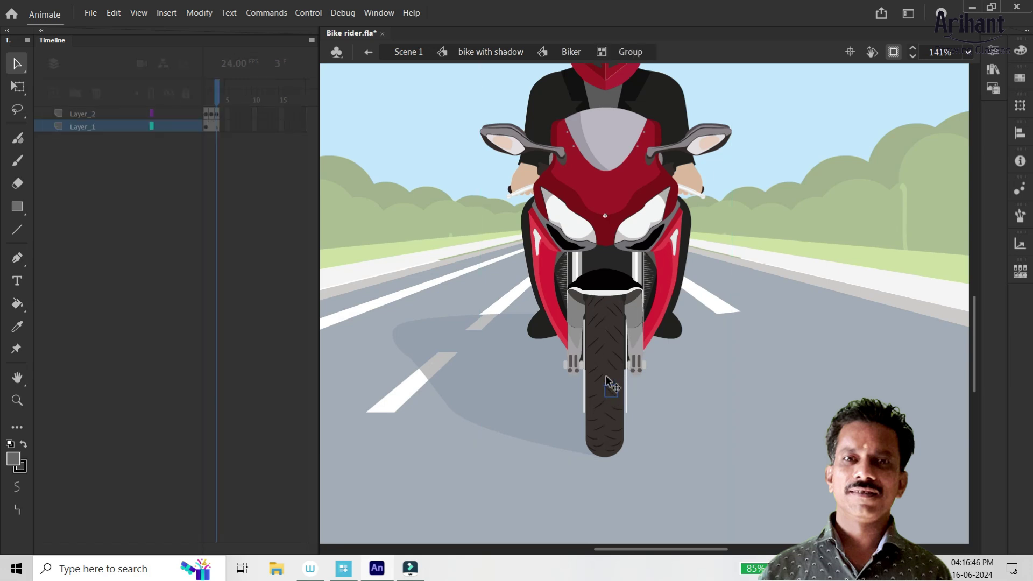
Step: Try moving the dark tyre shape out from under its tread marks, and undo the move
left_click(613, 383)
double_click(609, 377)
left_click_drag(622, 386, 663, 391)
key("ctrl+z")
key("ctrl+z")
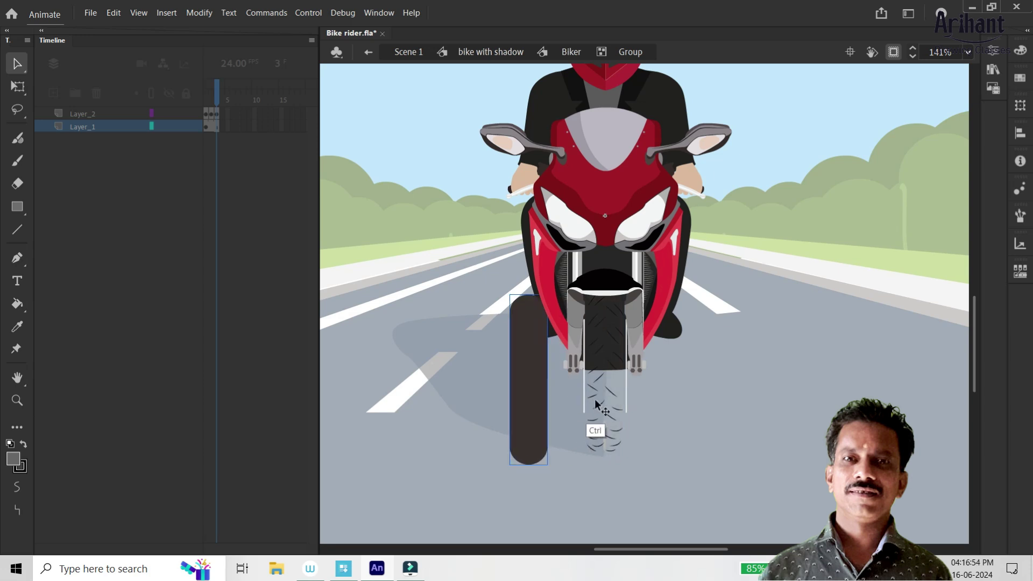
key("ctrl+y")
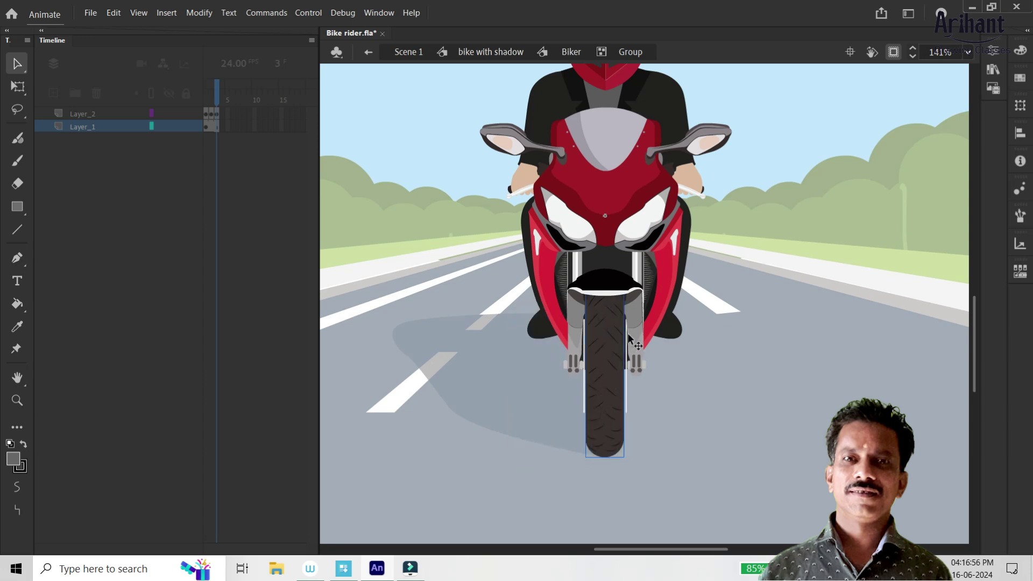
Step: Copy the dark tyre shape from the rider group and return to the Biker symbol's timeline
left_click(610, 361, "shift")
scroll(599, 383, "up", 4)
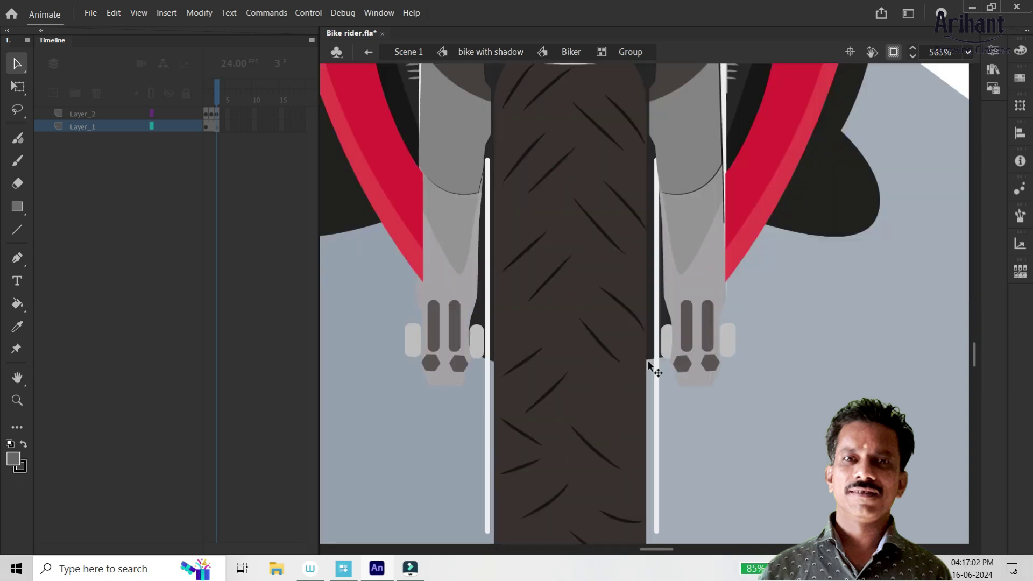
left_click_drag(608, 92, 599, 217)
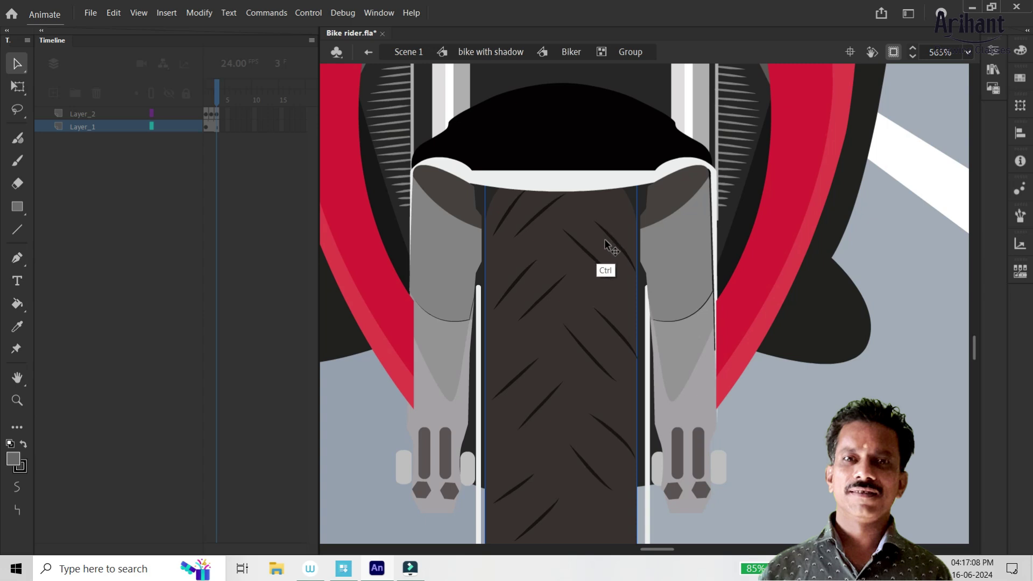
left_click(569, 51)
Step: Add a layer above Layer_2 with the others locked, and paste the tyre shape in place at frame 1
left_click(123, 113)
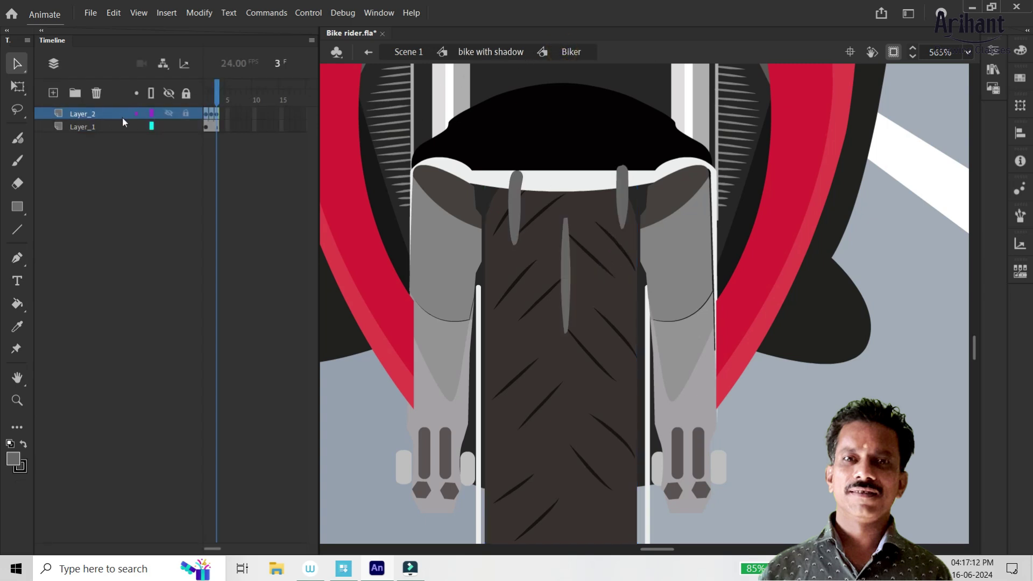
key("ctrl+alt+shift+l")
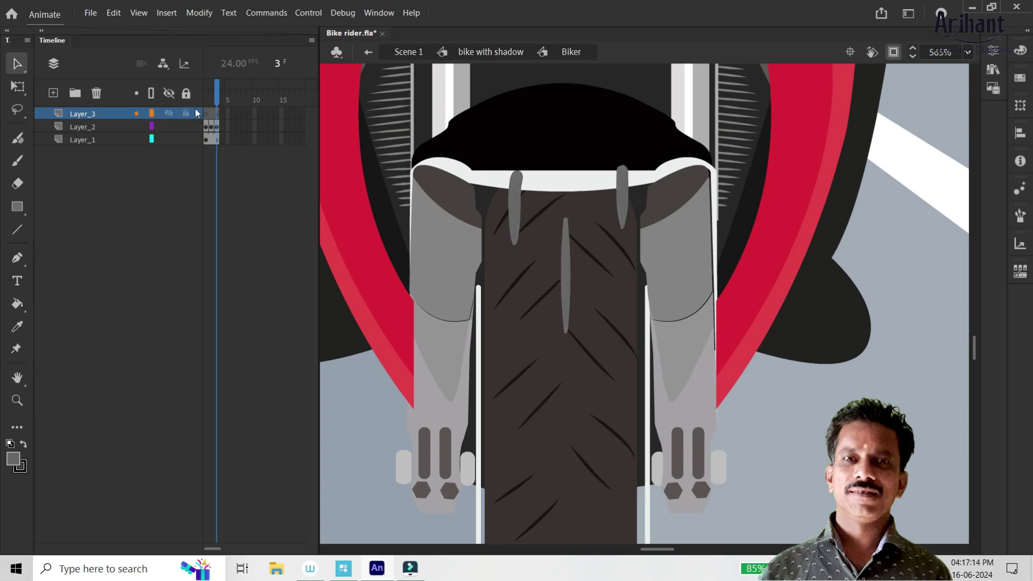
left_click(184, 111, "alt")
left_click(206, 115)
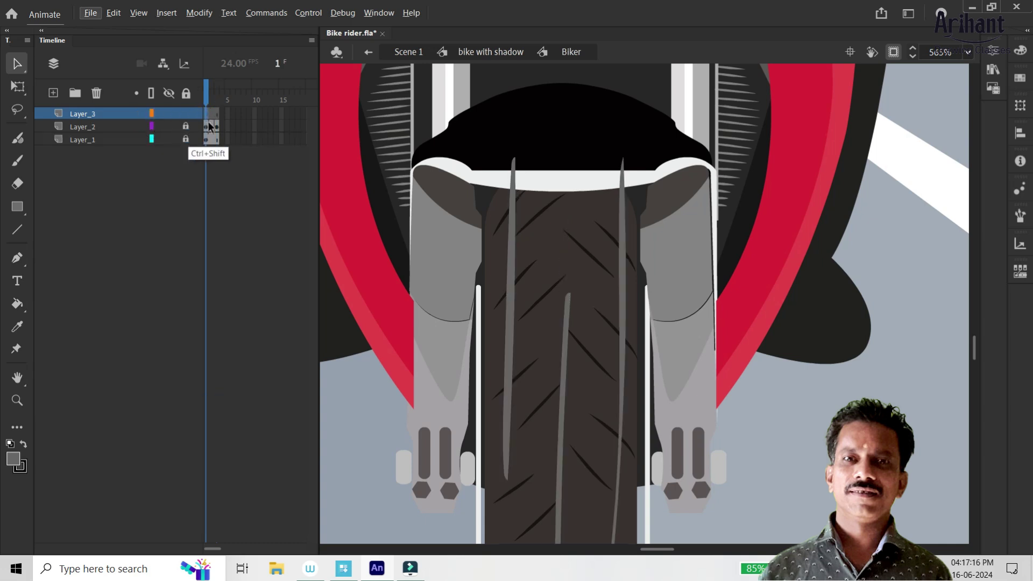
key("ctrl+shift+v")
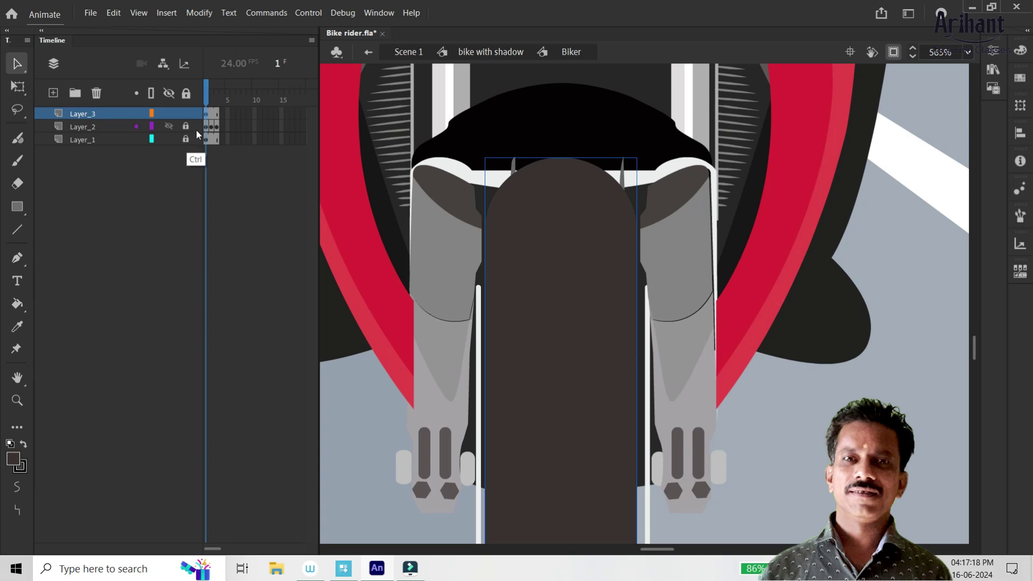
Step: Break apart the pasted tyre shape, delete its rounded top over the fender and curve the cut edge along the fender
key("ctrl+b")
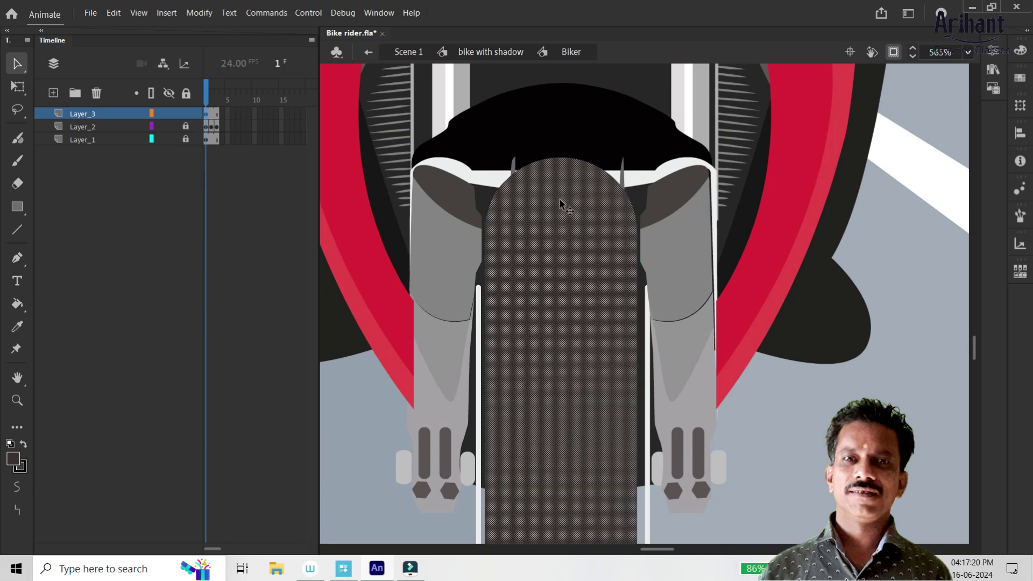
left_click(538, 124)
left_click_drag(461, 127, 633, 186)
left_click_drag(461, 132, 461, 132)
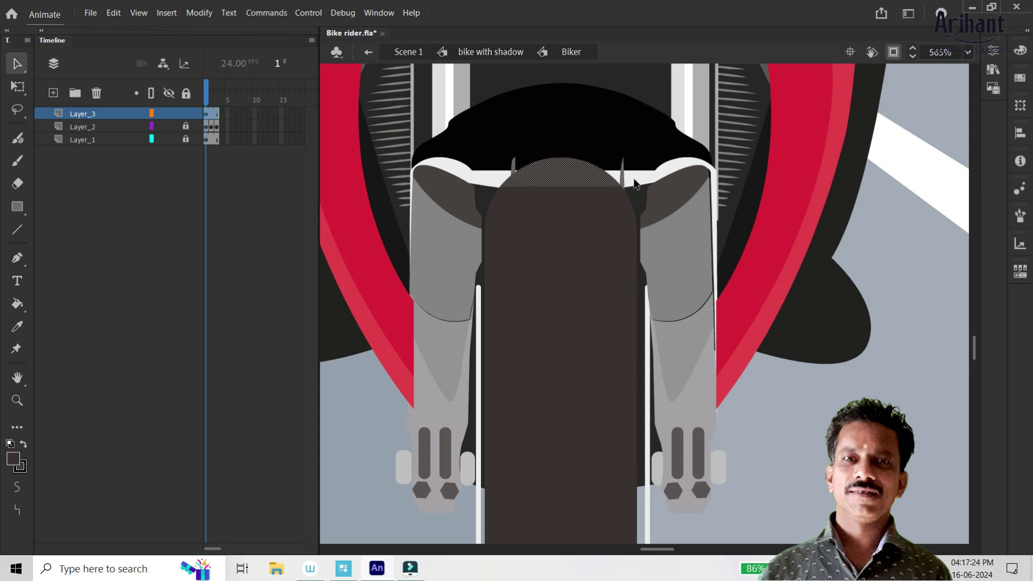
key("Delete")
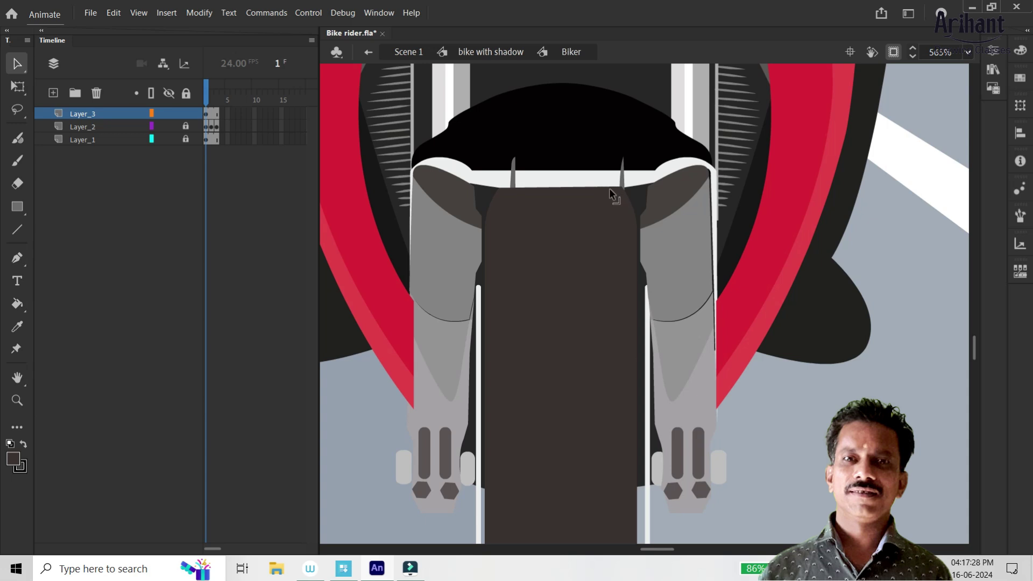
left_click_drag(589, 191, 572, 190)
Step: Convert Layer_3 into a mask over the streaks on Layer_2 and save the file
right_click(101, 114)
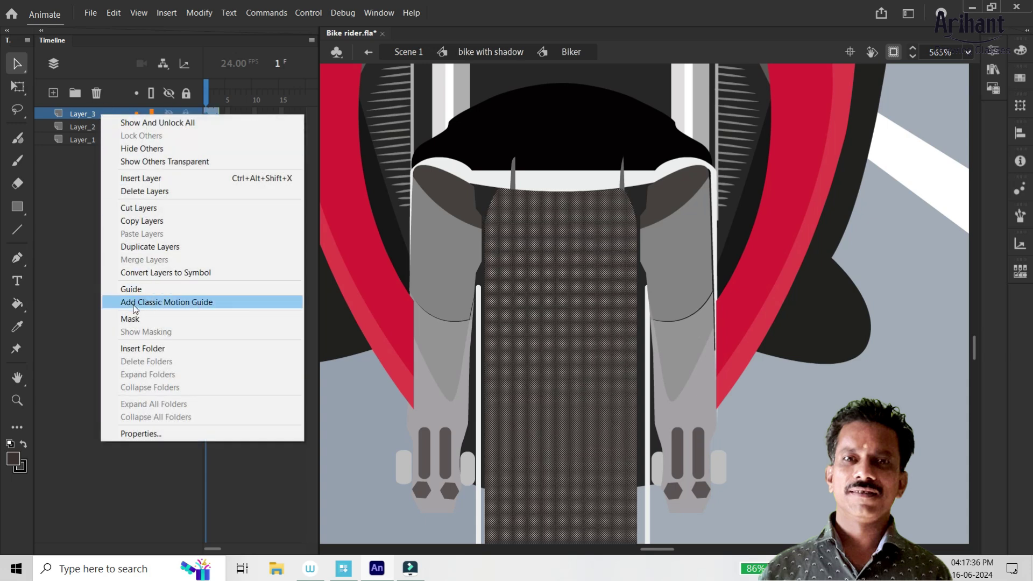
left_click(129, 315)
key("Return")
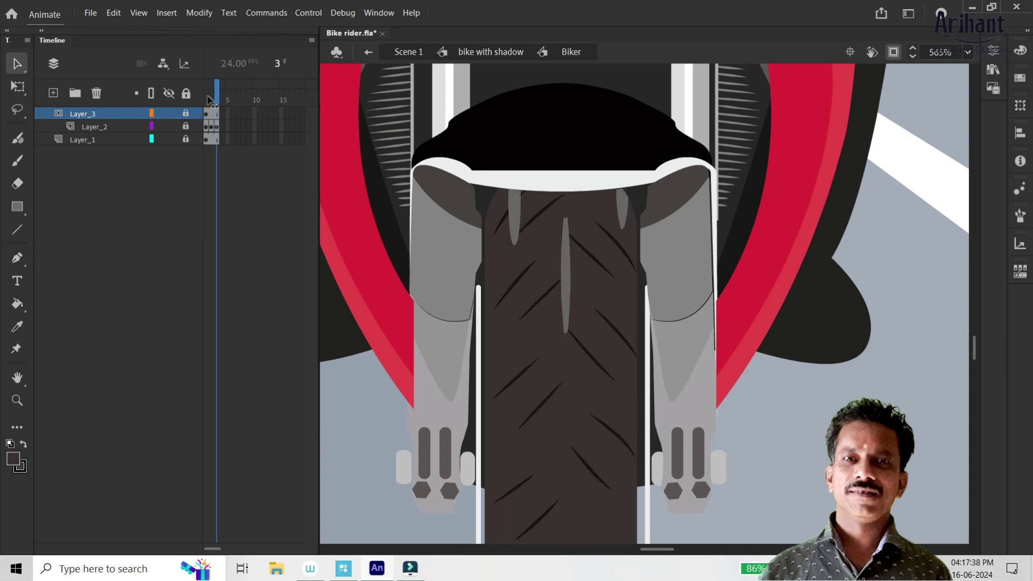
key("comma")
key("comma")
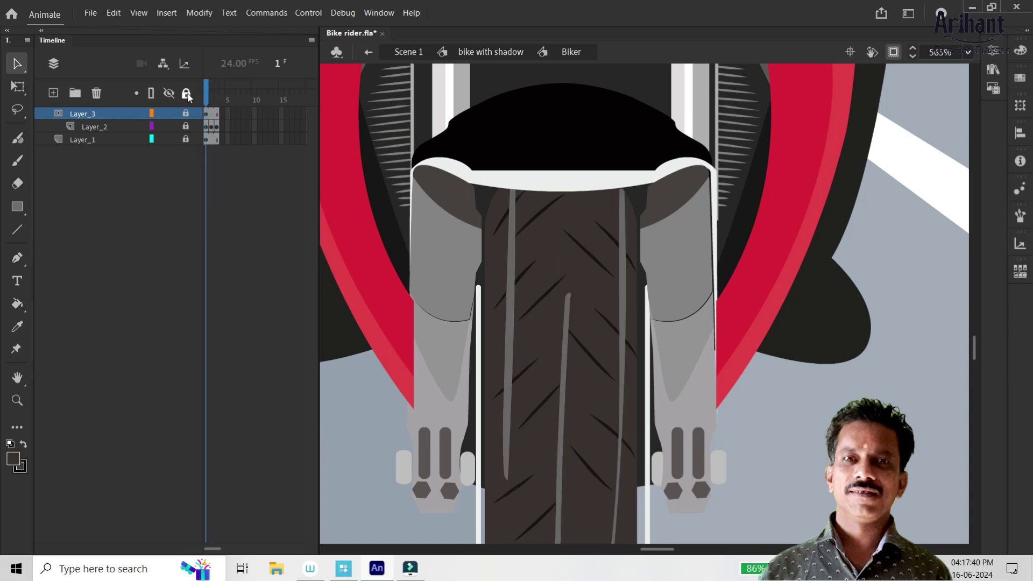
key("ctrl+2")
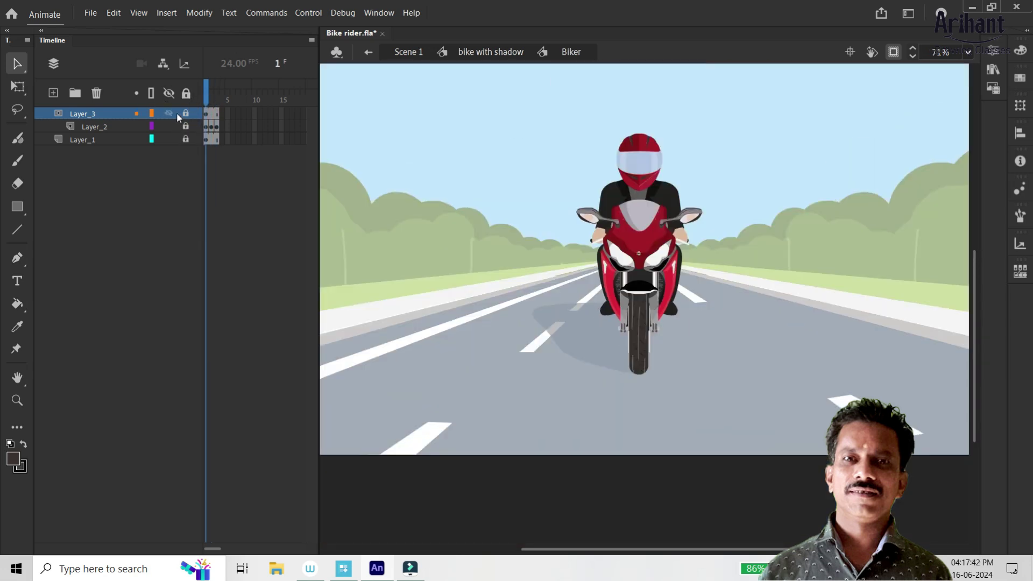
key("ctrl+s")
Step: Return to Scene 1, play the road animation with the rider and rewind to frame 1
left_click(478, 51)
left_click(406, 52)
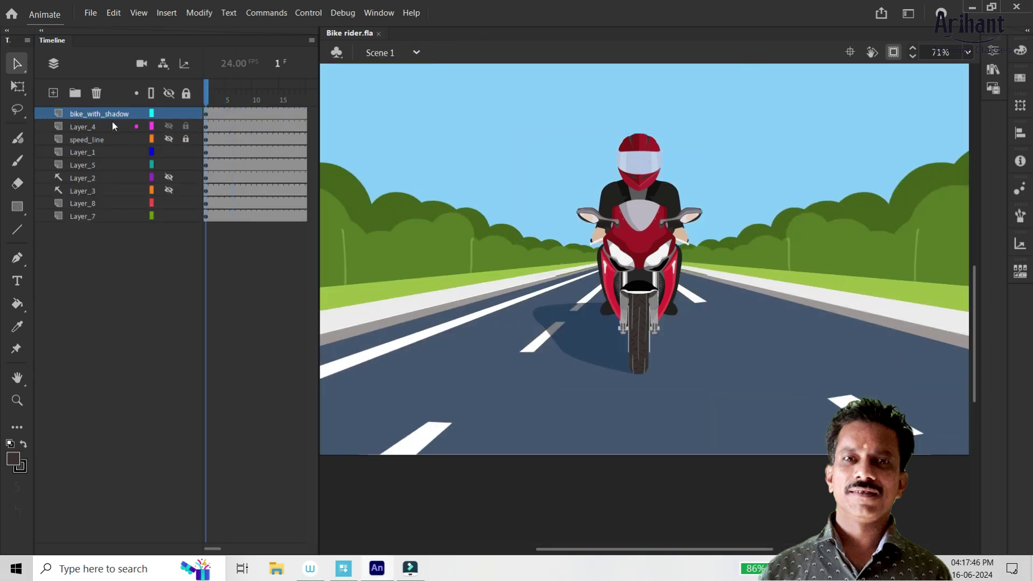
key("Return")
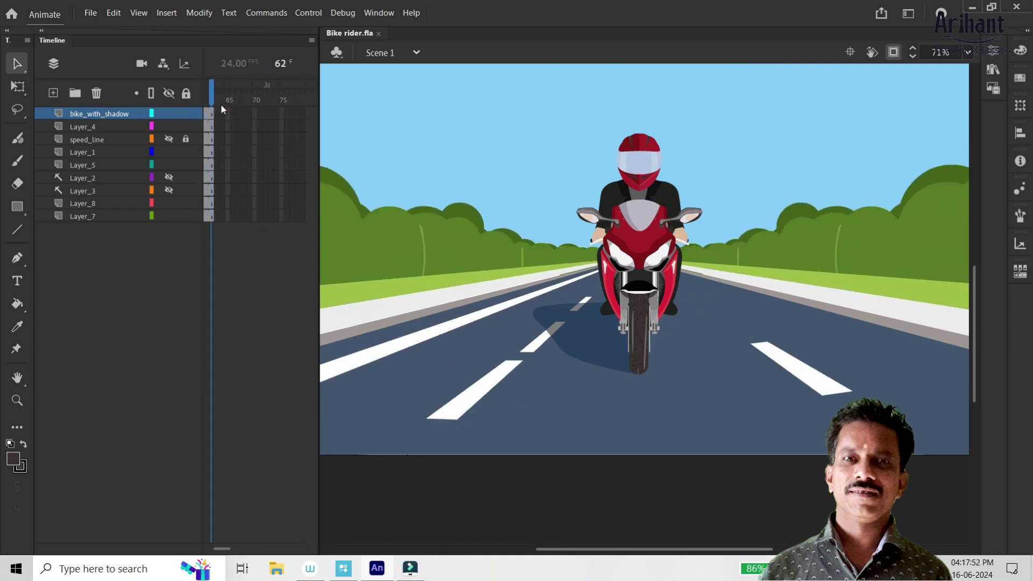
key("Return")
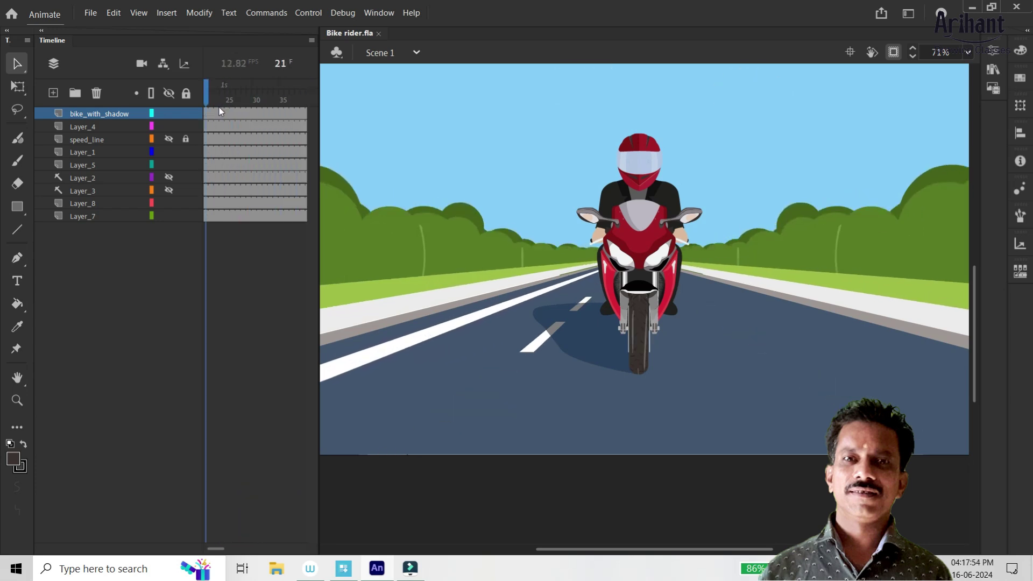
left_click_drag(228, 95, 205, 88)
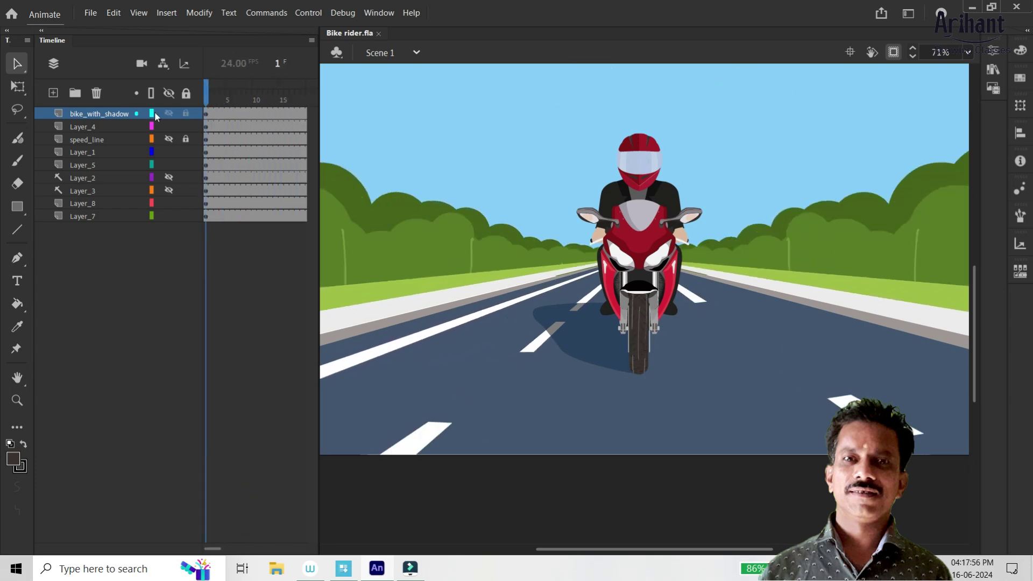
Step: Open the Biker symbol nested inside the bike with shadow symbol and save the file
left_click(633, 228)
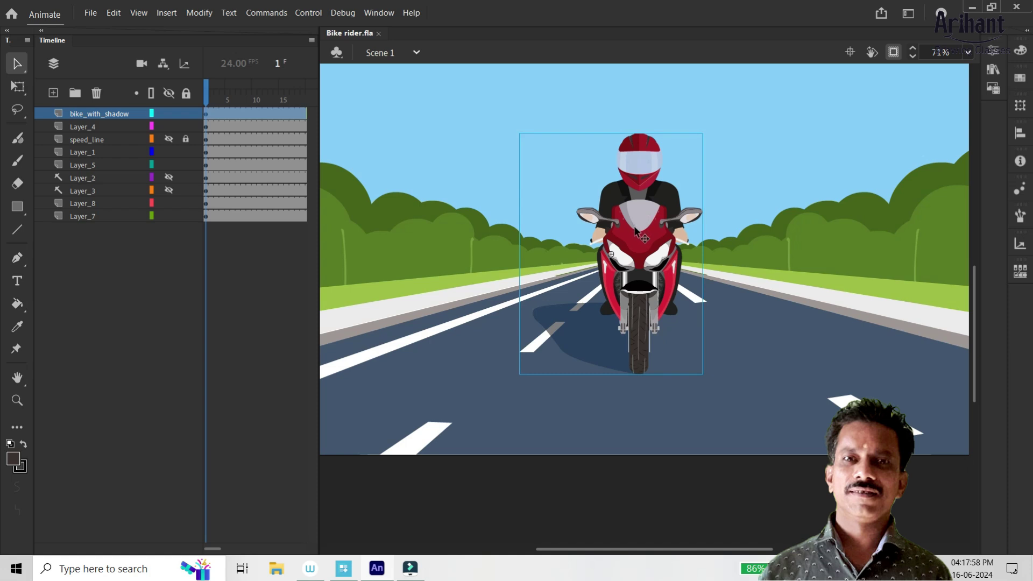
double_click(637, 231)
double_click(637, 230)
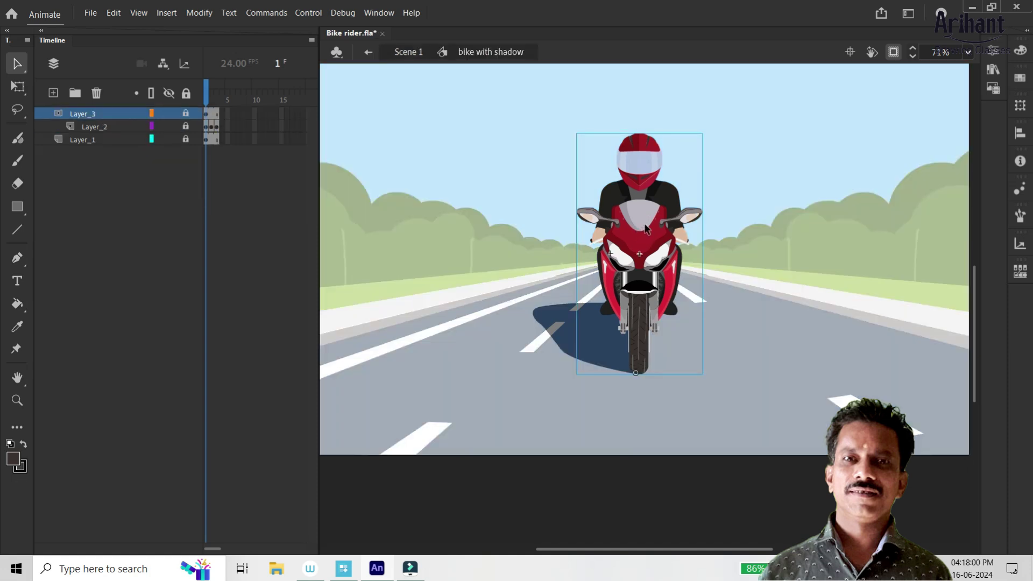
key("ctrl+s")
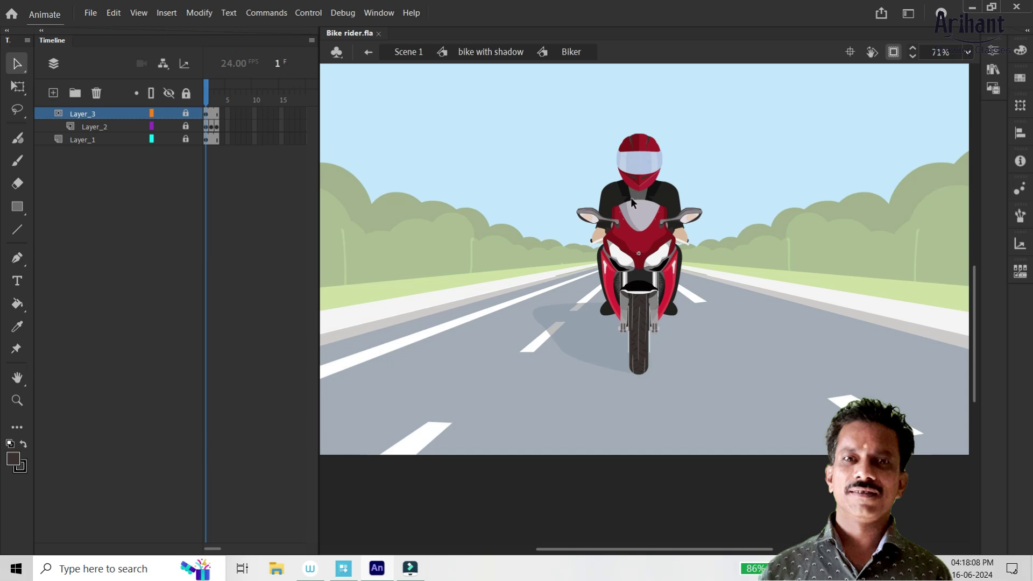
Step: Unlock Layer_1 and open the rider group to edit its individual pieces
key("ctrl+=")
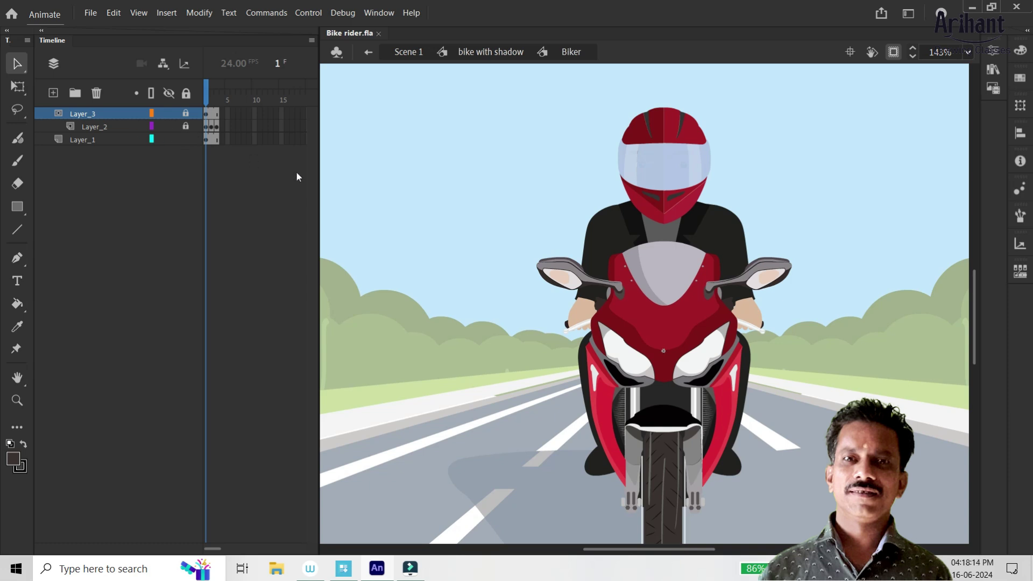
left_click(592, 314)
double_click(591, 313)
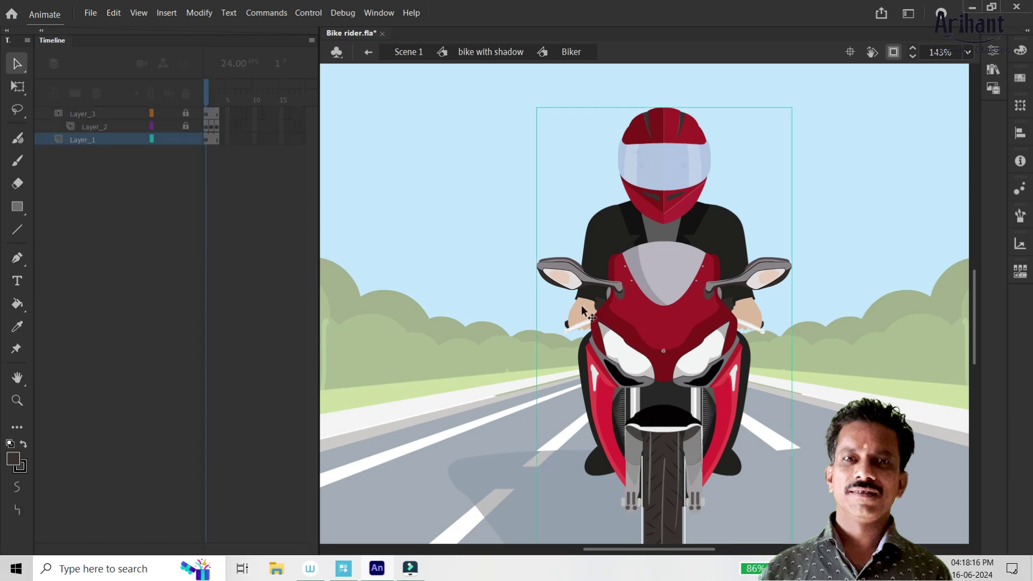
scroll(558, 226, "down", 3)
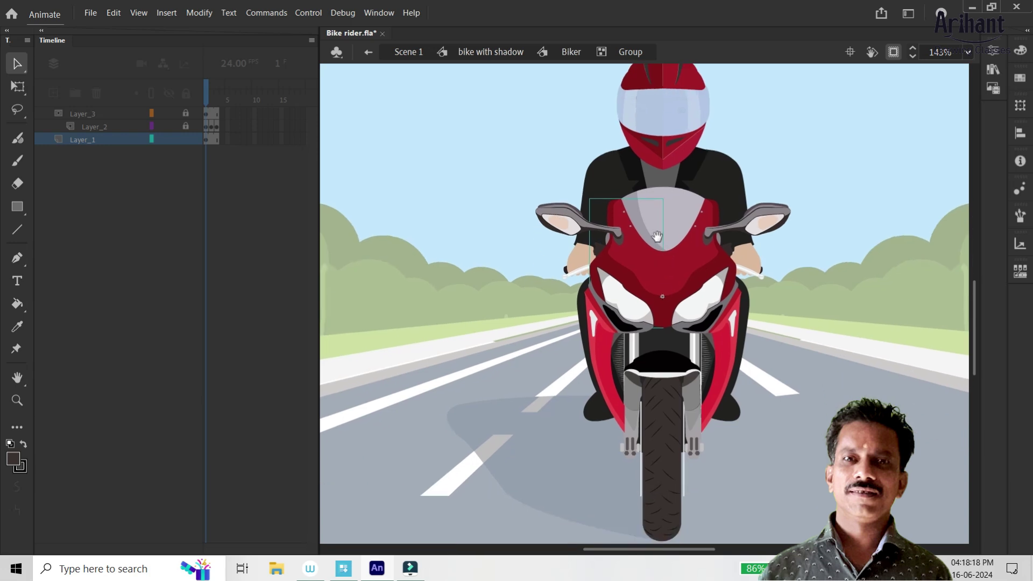
Step: Select all the helmet pieces, cut them from the rider group and return to the Biker symbol
left_click_drag(560, 226, 511, 171)
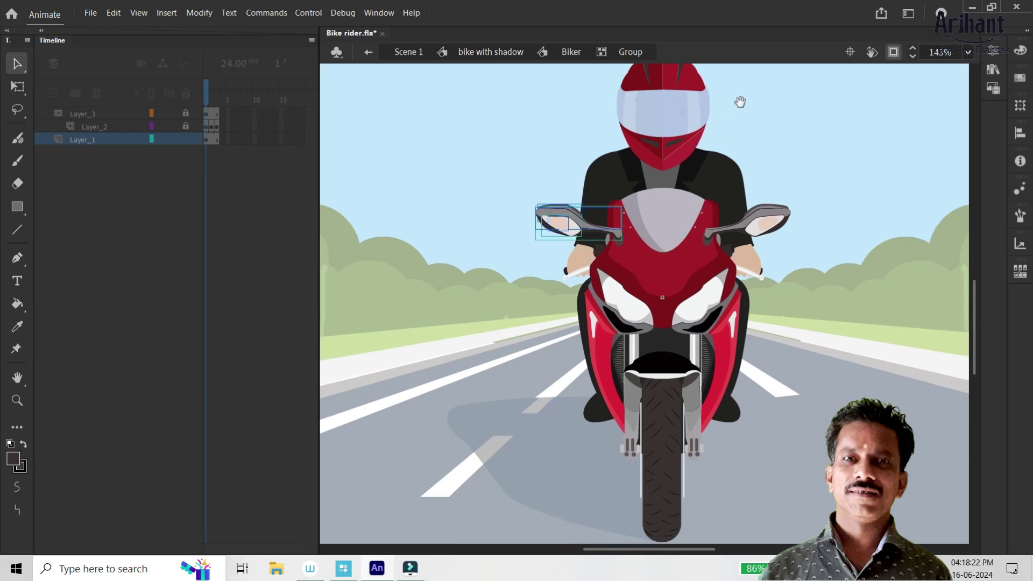
left_click_drag(739, 102, 740, 166)
left_click_drag(750, 84, 589, 213)
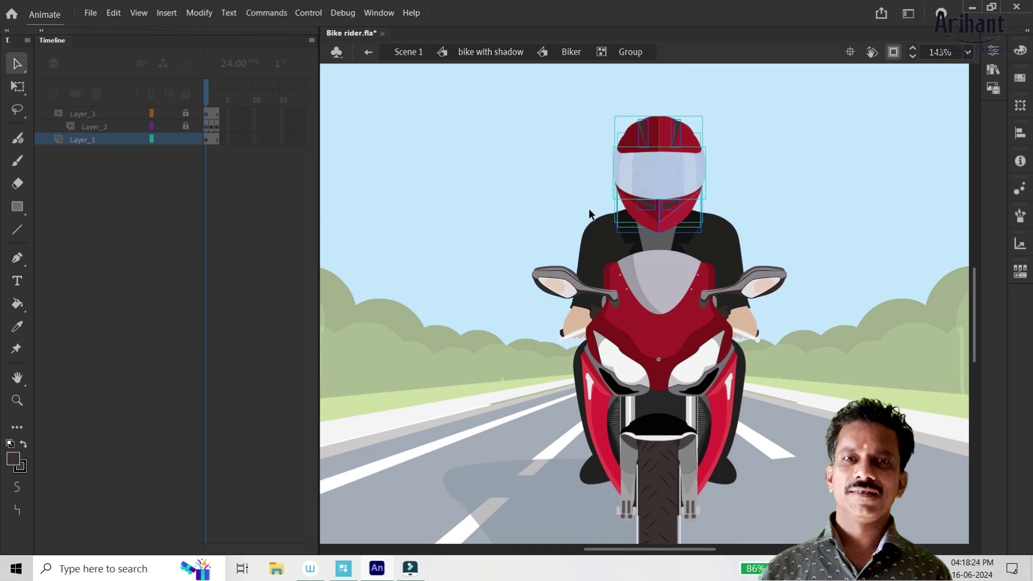
left_click_drag(695, 200, 710, 142)
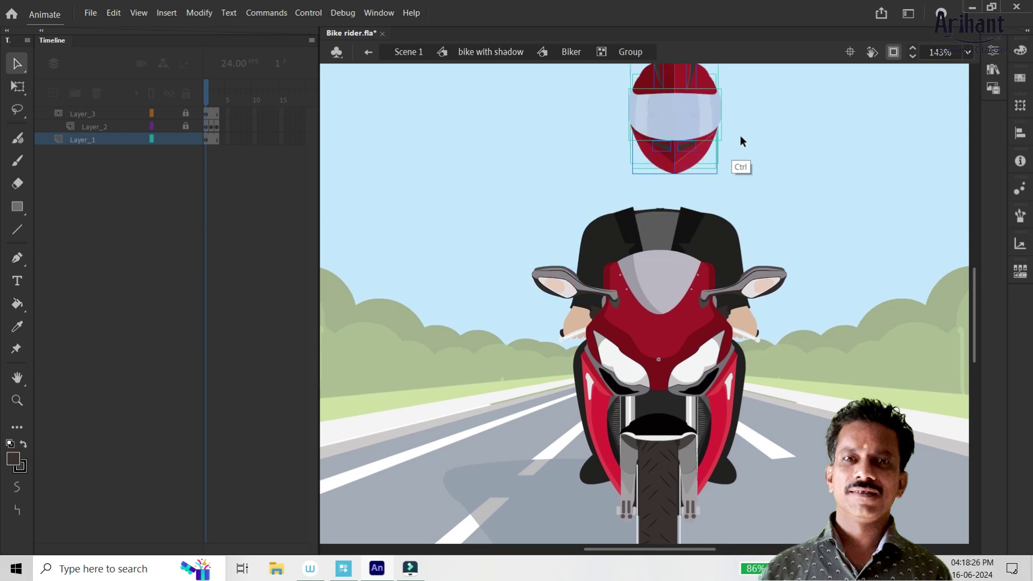
key("ctrl+z")
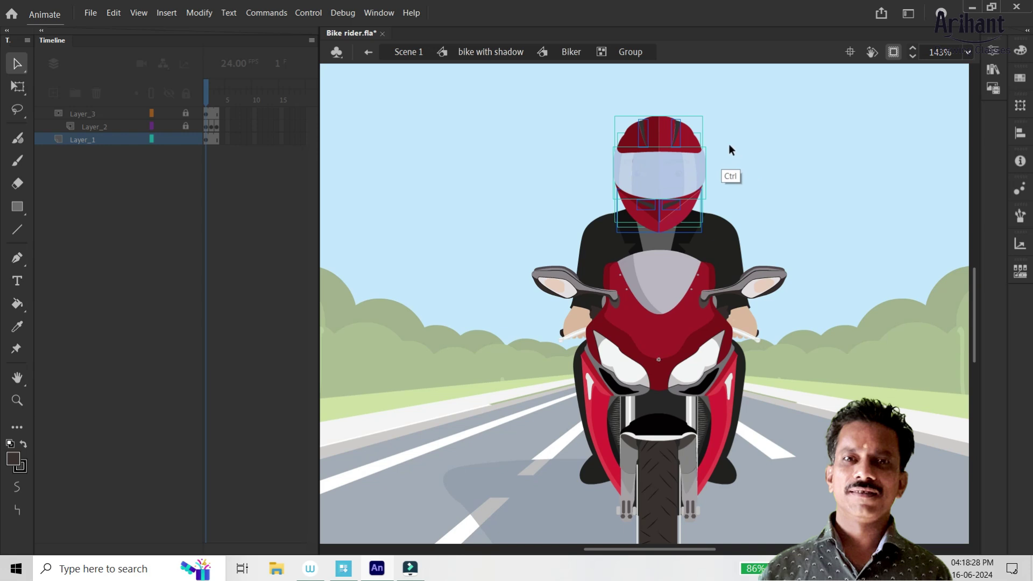
key("ctrl+x")
left_click(560, 50)
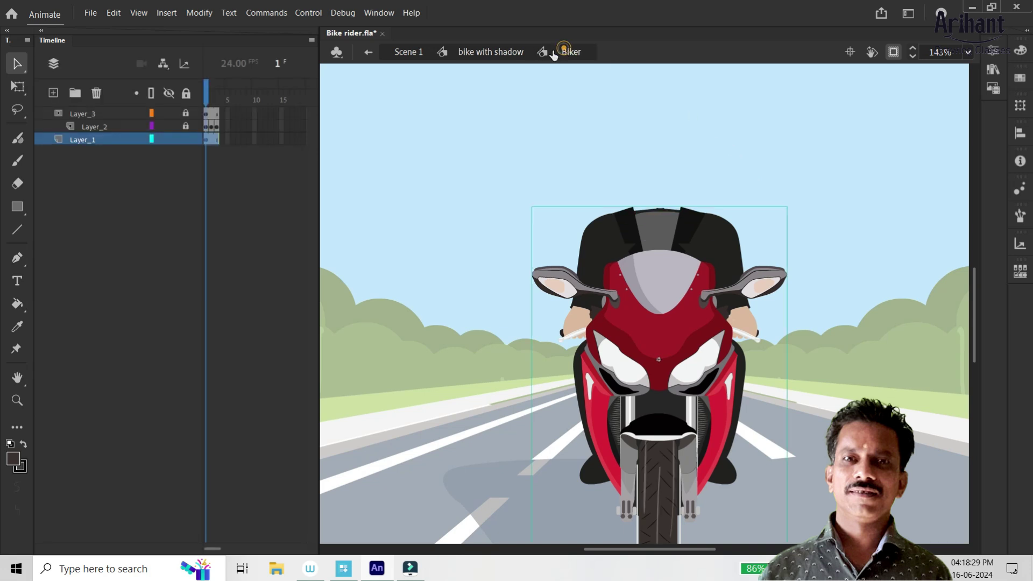
Step: Add a layer above Layer_3, paste the helmet in place on it and lock the layer
left_click(121, 114)
key("ctrl+alt+shift+l")
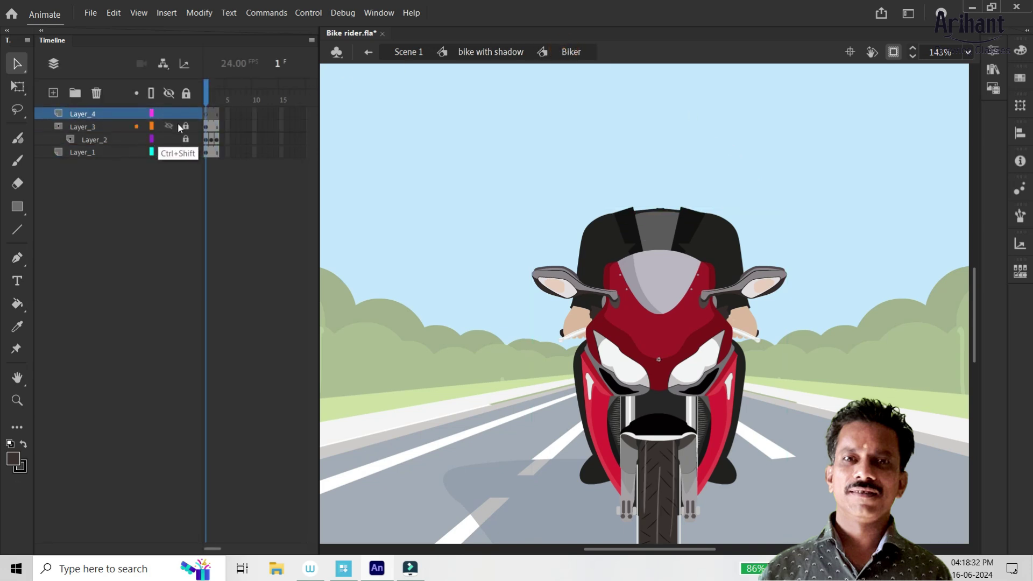
left_click(185, 113)
Step: Insert keyframes on frames 2 and 3 of Layer_1 with the bike and rider ready for free transforming
left_click(206, 152)
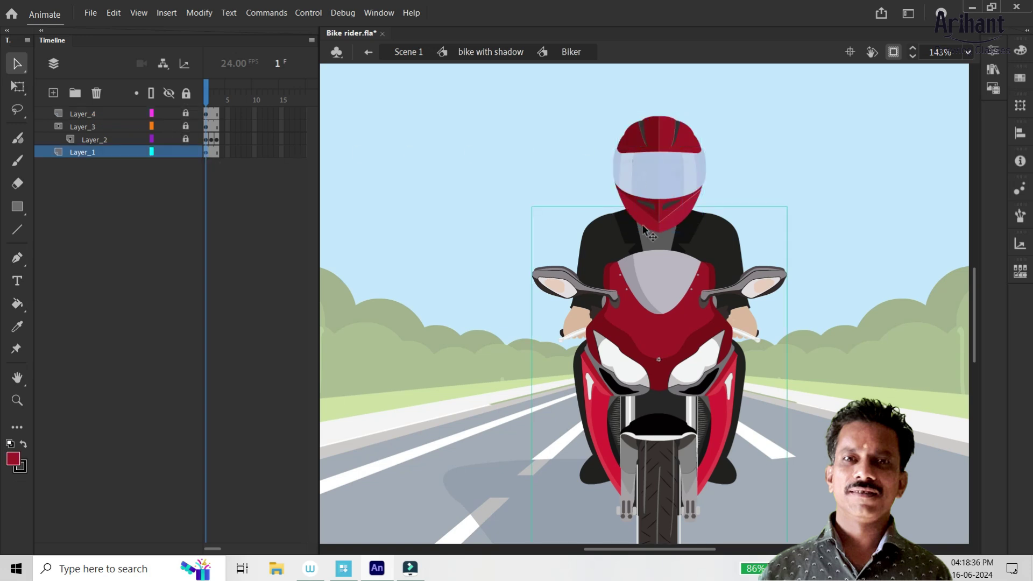
left_click(211, 153)
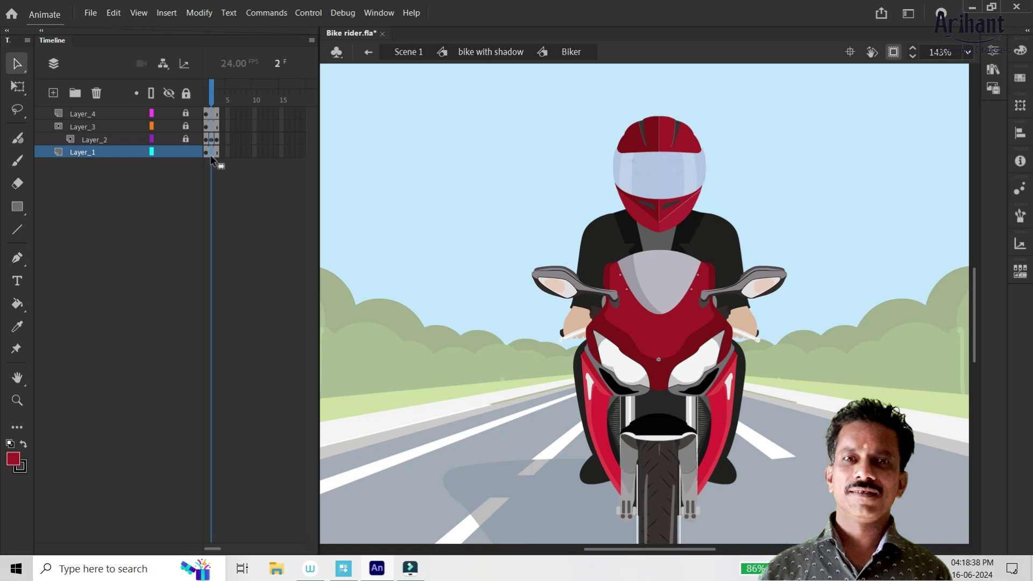
scroll(779, 210, "down", 5)
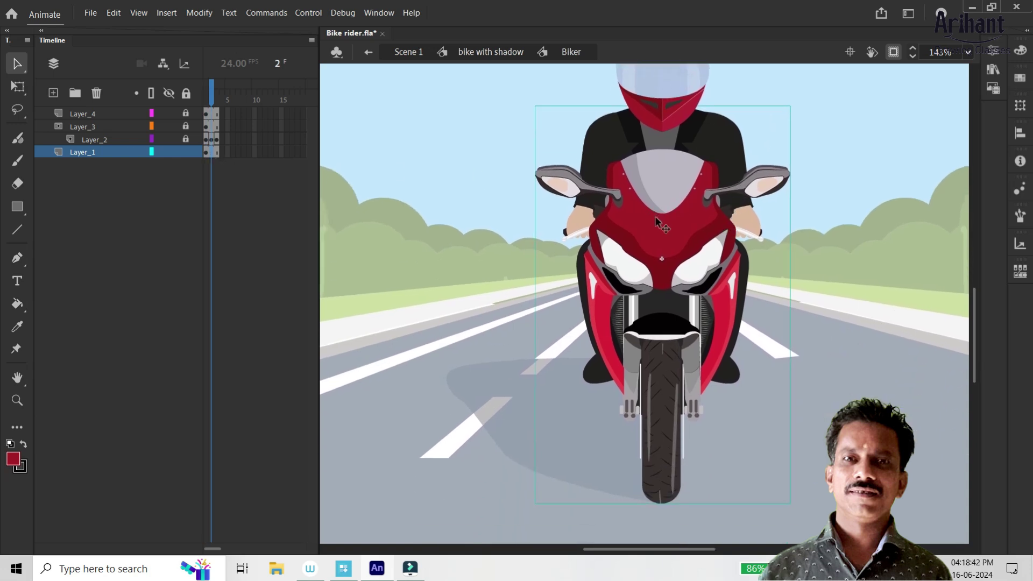
key("q")
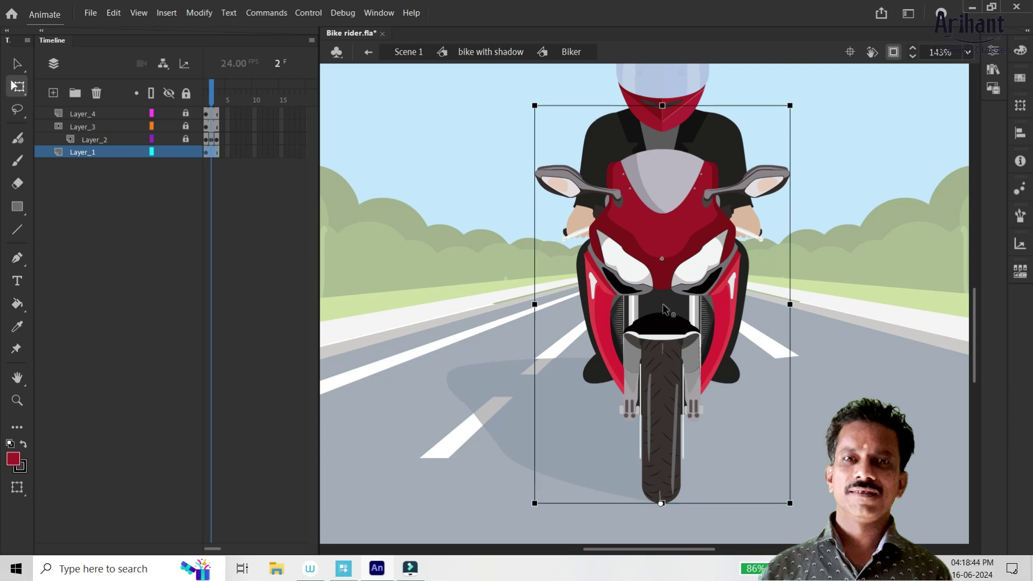
scroll(667, 129, "up", 1)
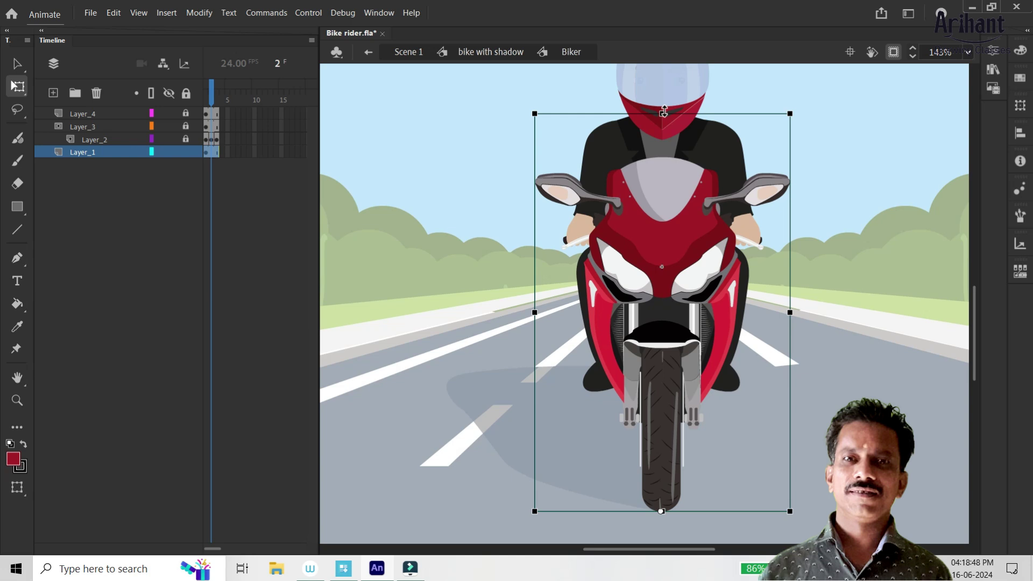
left_click(379, 125)
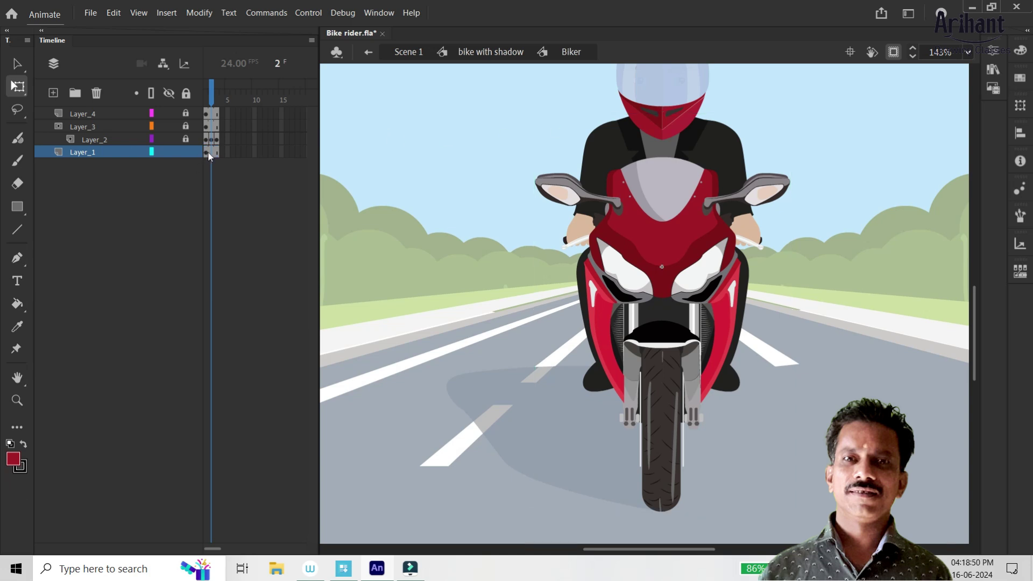
right_click(213, 153)
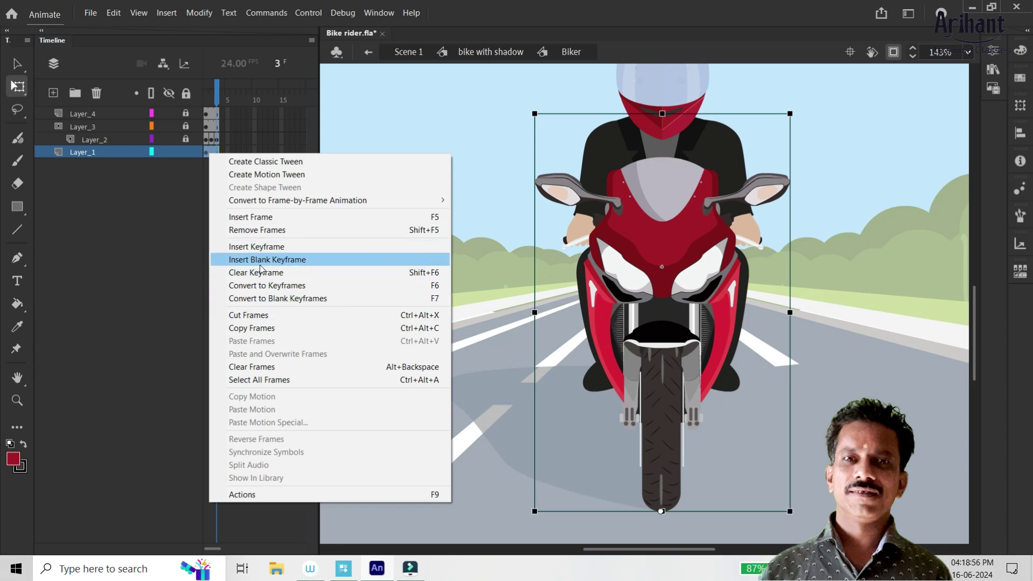
left_click(267, 248)
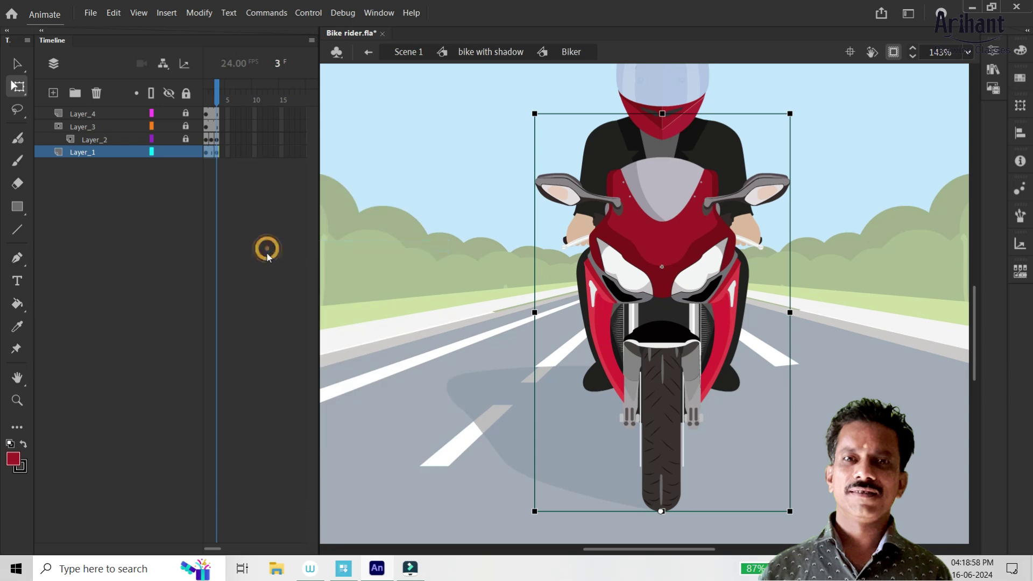
left_click(212, 152)
right_click(211, 152)
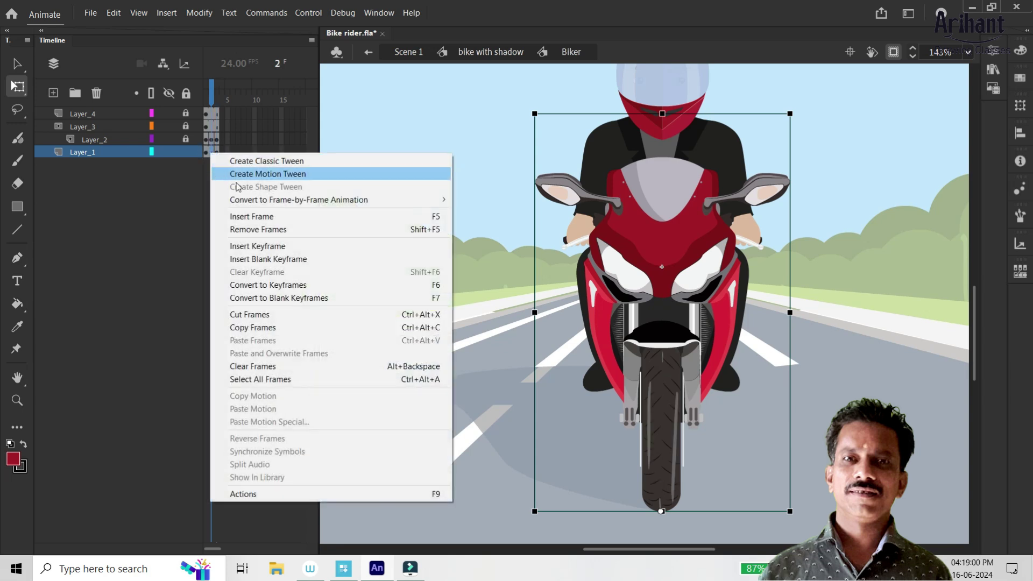
left_click(255, 248)
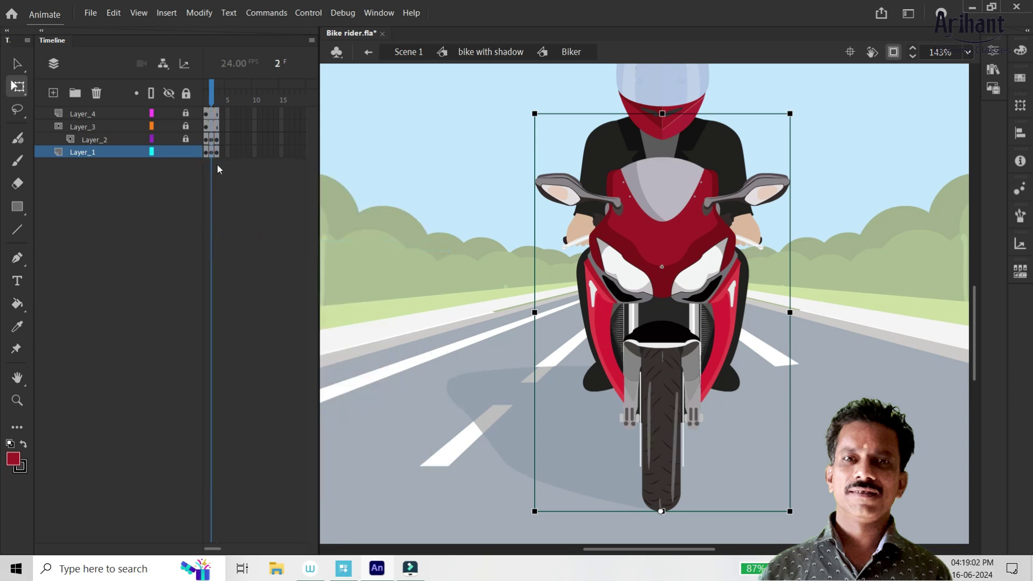
Step: Try a slight vertical squash of the bike and rider on frame 2 of Layer_1, and undo it
key("alt")
left_click_drag(663, 112, 662, 115)
key("ctrl")
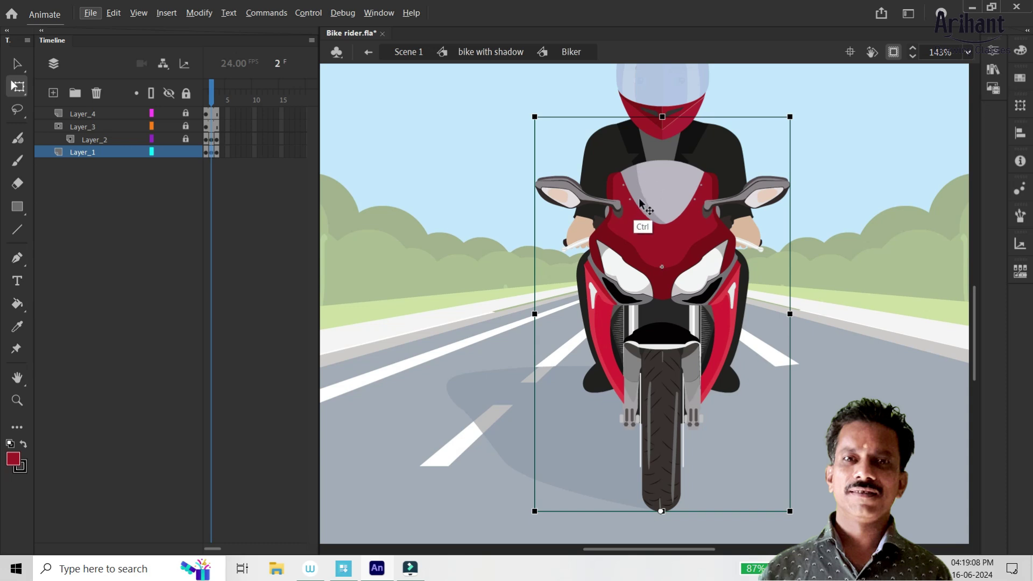
key("ctrl+z")
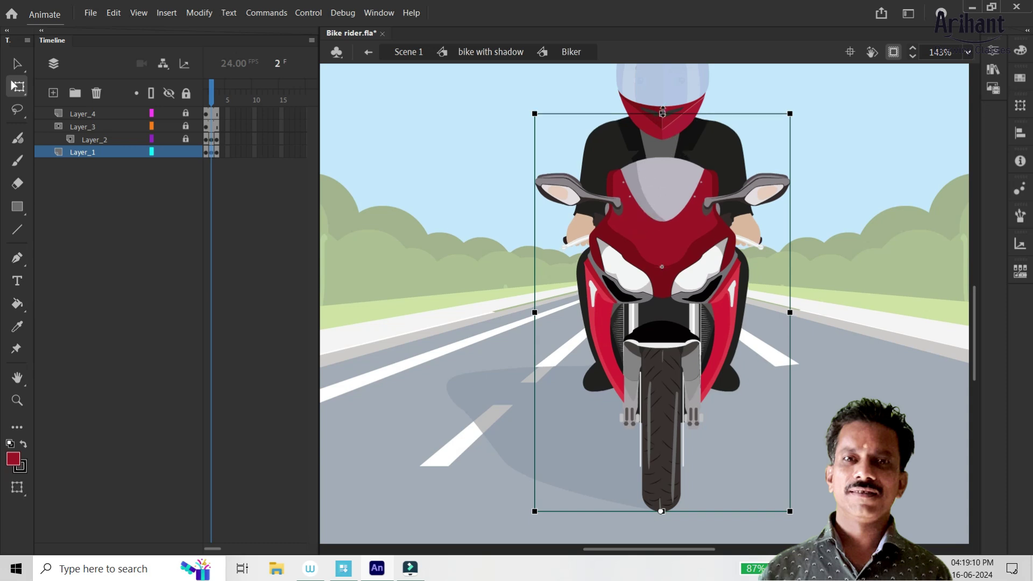
Step: Check the snapping options and close them without changing anything
key("ctrl")
key("ctrl")
key("ctrl+slash")
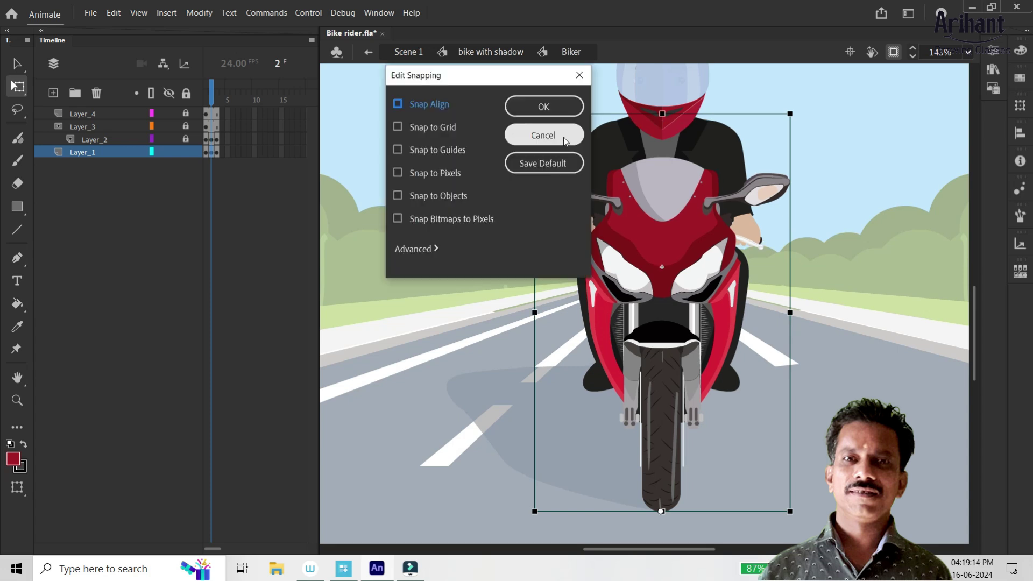
left_click(576, 79)
Step: Squash the bike and rider slightly on frame 2 and stretch them slightly on frame 3, keeping the wheel's base fixed
key("alt")
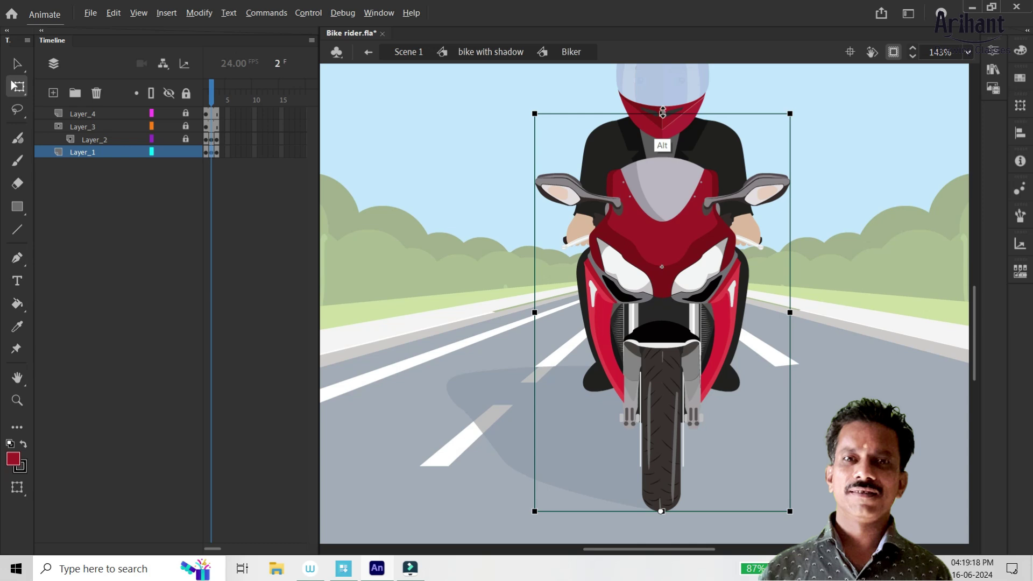
left_click_drag(662, 112, 662, 115)
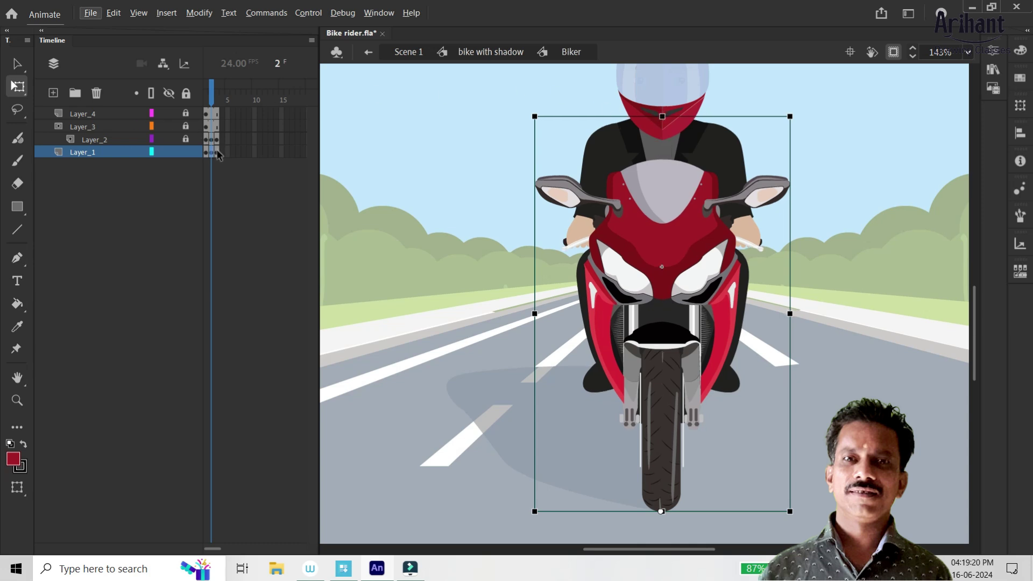
left_click(218, 154)
key("alt")
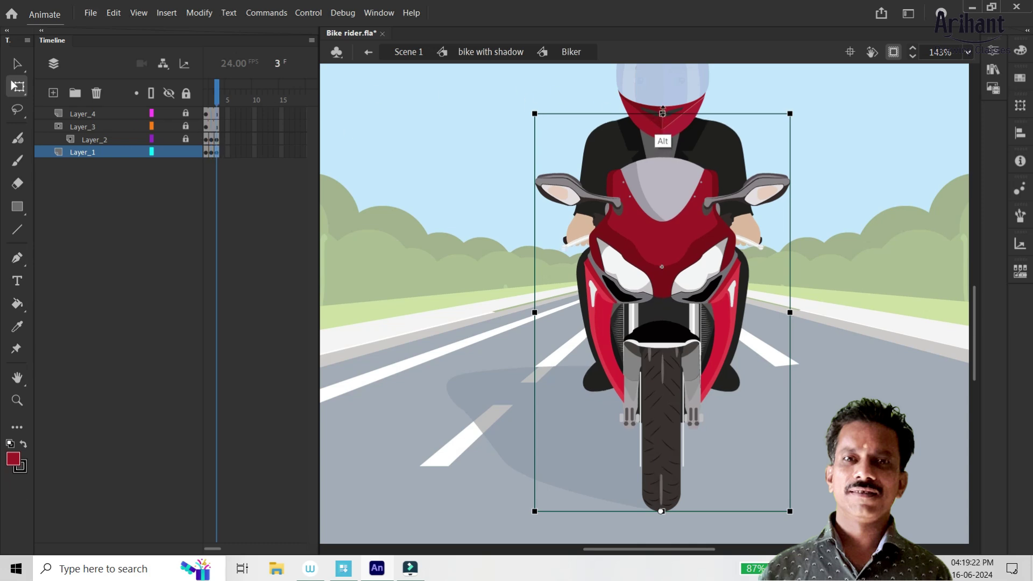
left_click_drag(662, 113, 662, 112)
Step: Unlock only the helmet's Layer_4 and insert keyframes on its frames 2 and 3
left_click(211, 100)
left_click(186, 113, "alt")
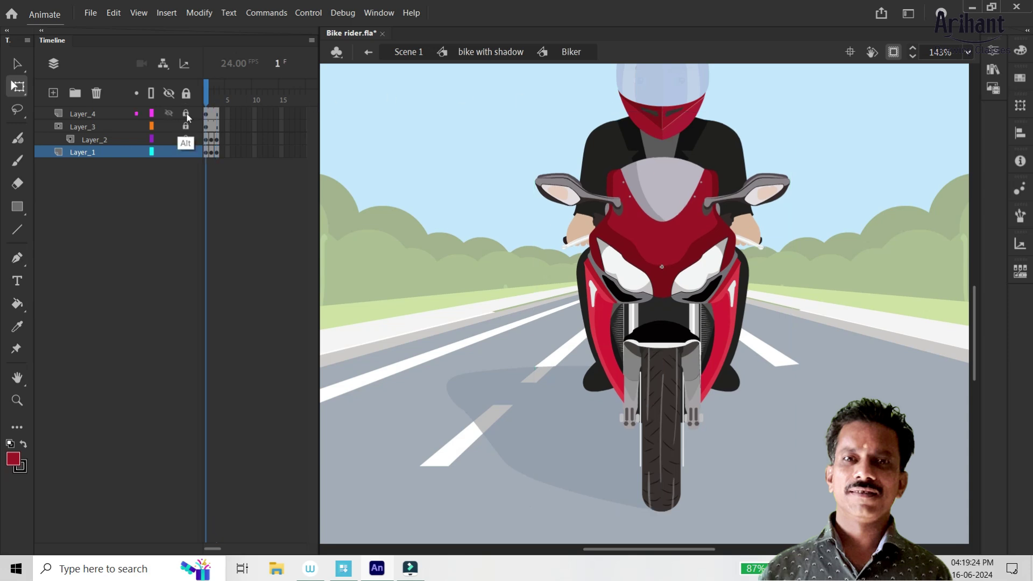
left_click(210, 113)
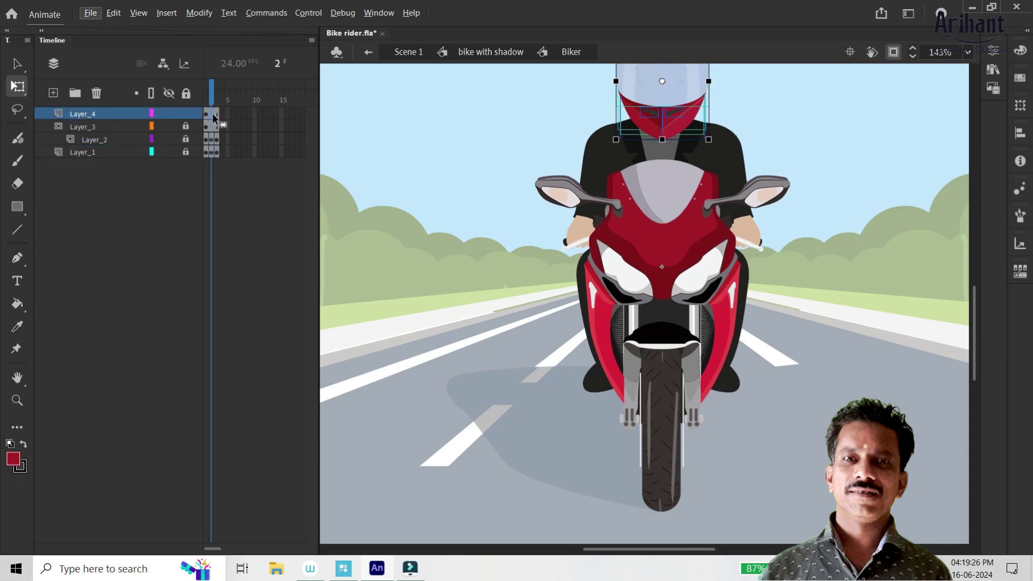
right_click(214, 115)
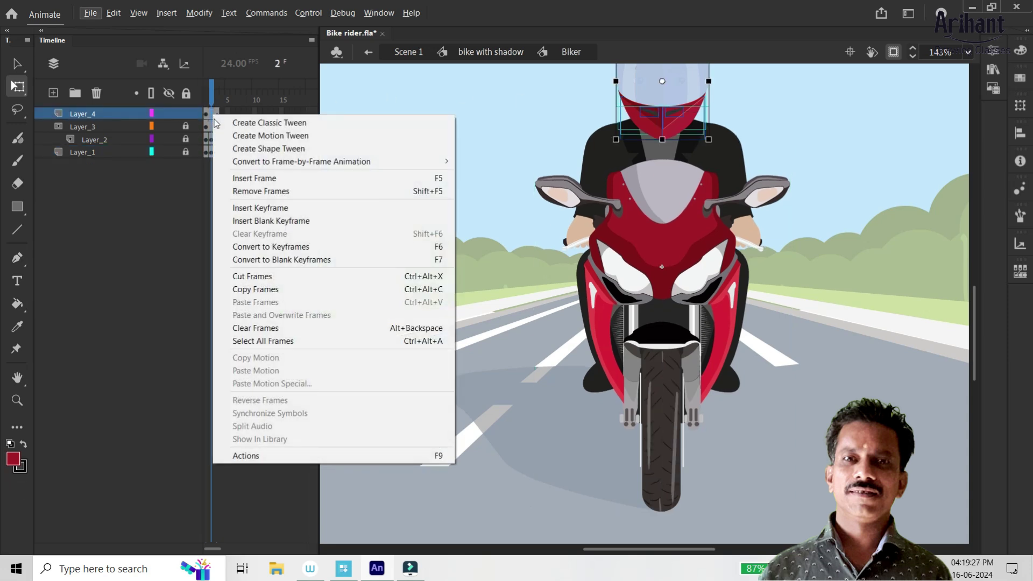
left_click(267, 209)
right_click(216, 113)
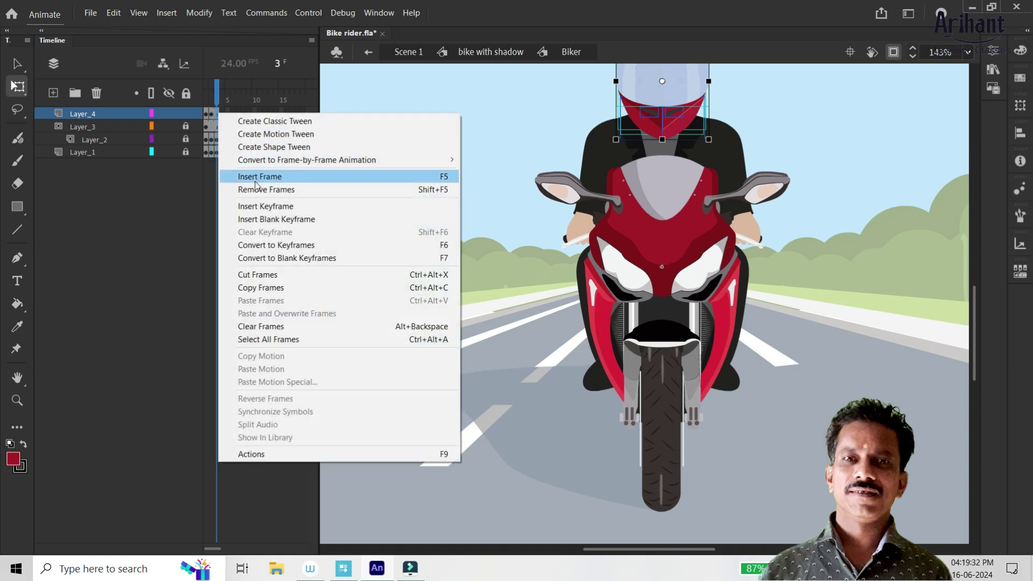
left_click(264, 207)
Step: Nudge the helmet slightly down on frame 2 and slightly up on frame 3 of Layer_4
left_click(210, 114)
key("Down")
left_click(216, 113)
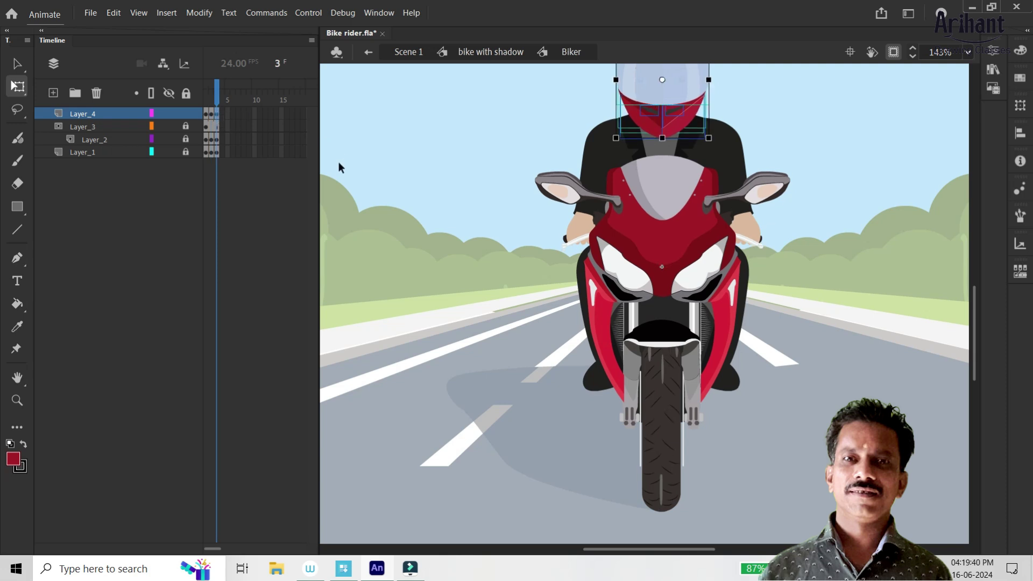
Step: Save the file, test the movie to check the bike's motion, and close the preview
key("ctrl+s")
key("ctrl+Return")
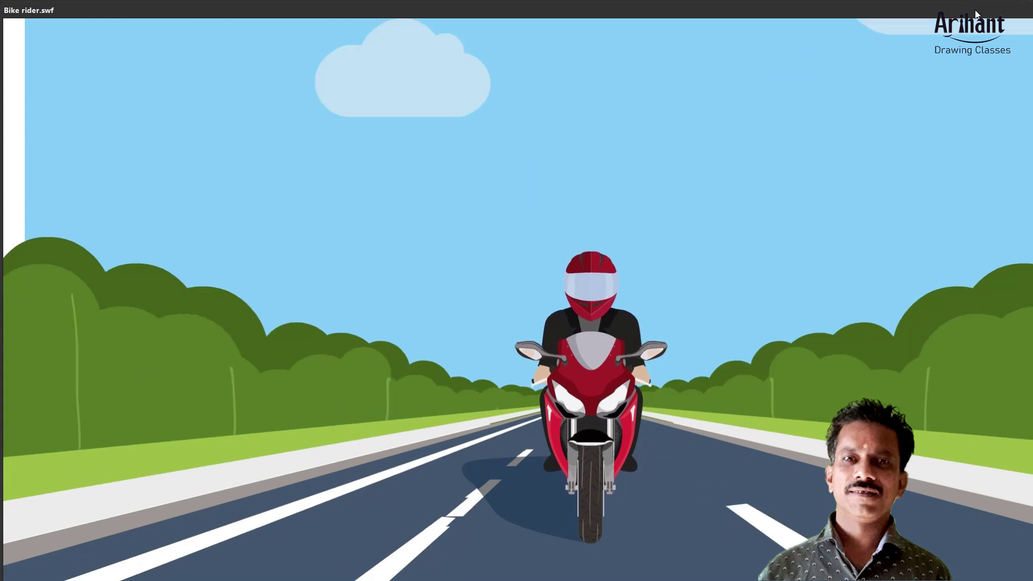
double_click(977, 11)
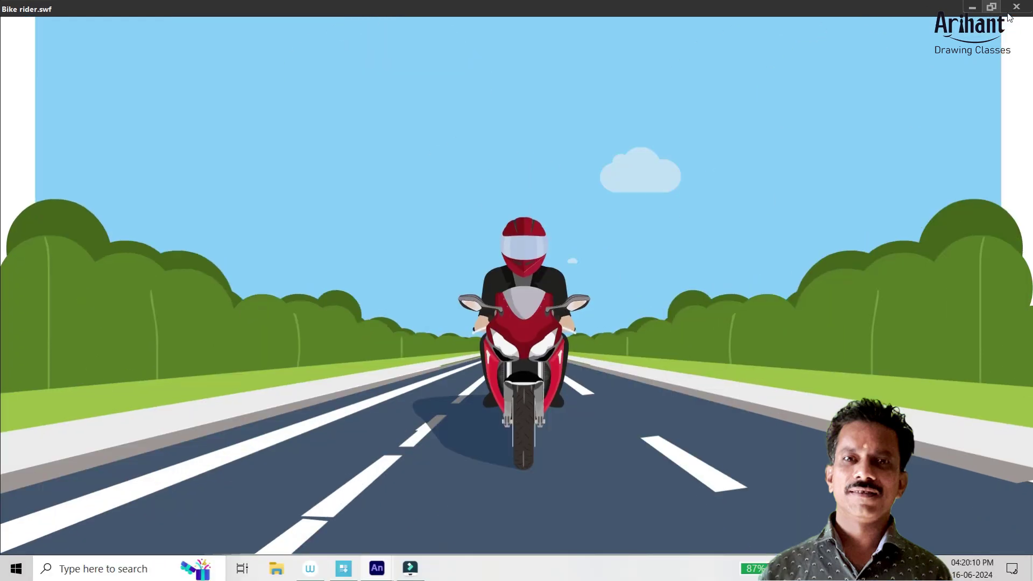
left_click(1017, 9)
Step: Unlock Layer_1, look inside the bike and rider group on frame 1, and return to the Biker symbol
key("q")
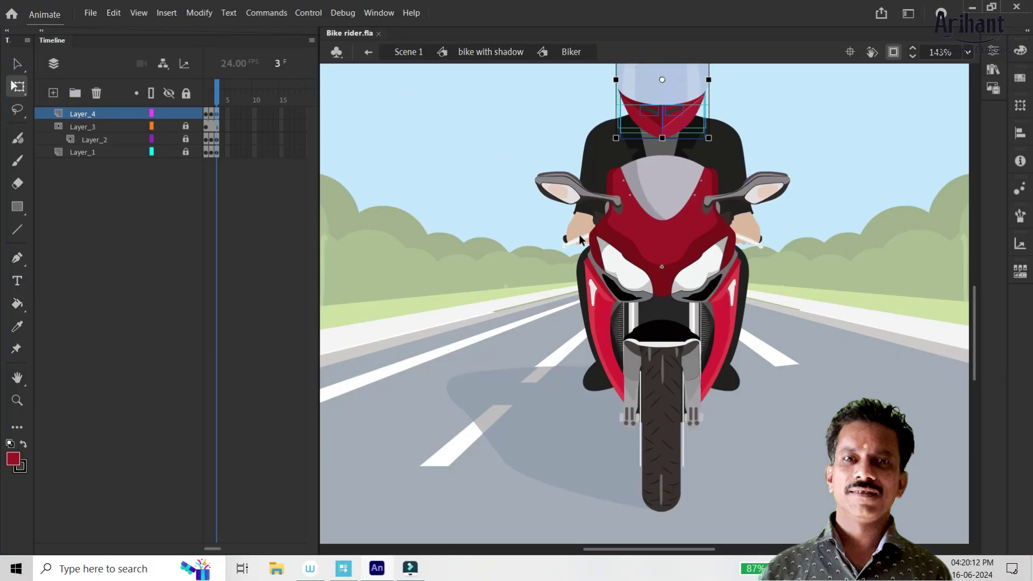
left_click(526, 257)
left_click(185, 151)
left_click(206, 152)
left_click(208, 155)
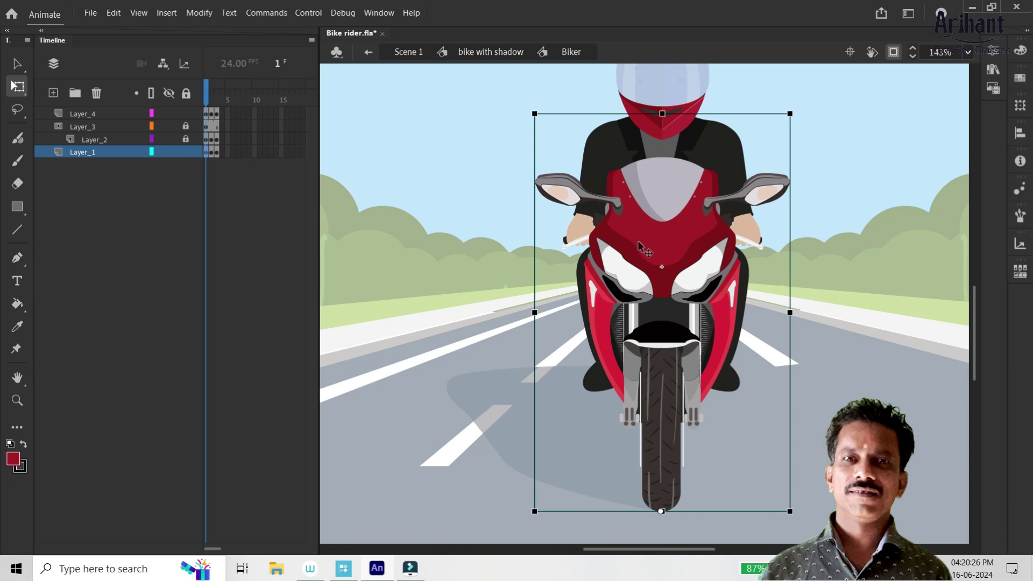
double_click(624, 232)
left_click(571, 51)
Step: Convert the bike and rider group on frame 1 of Layer_1 to a graphic symbol named ddfd
right_click(606, 135)
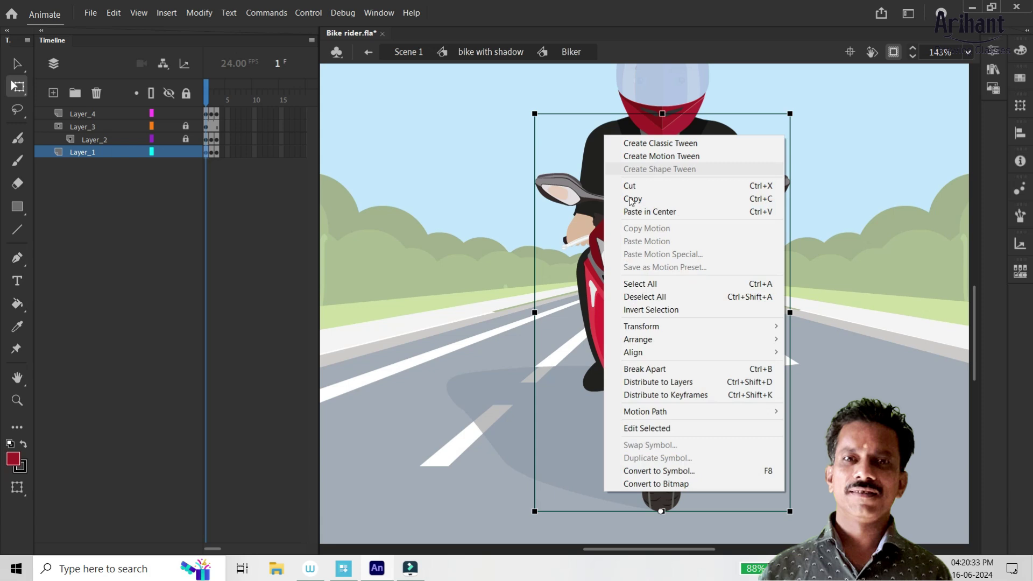
left_click(679, 471)
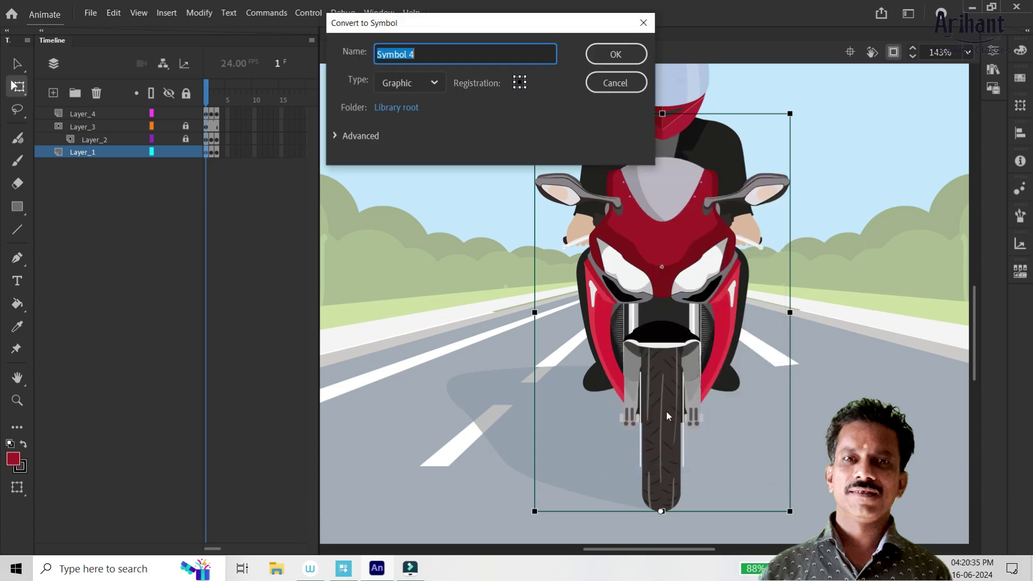
left_click(518, 87)
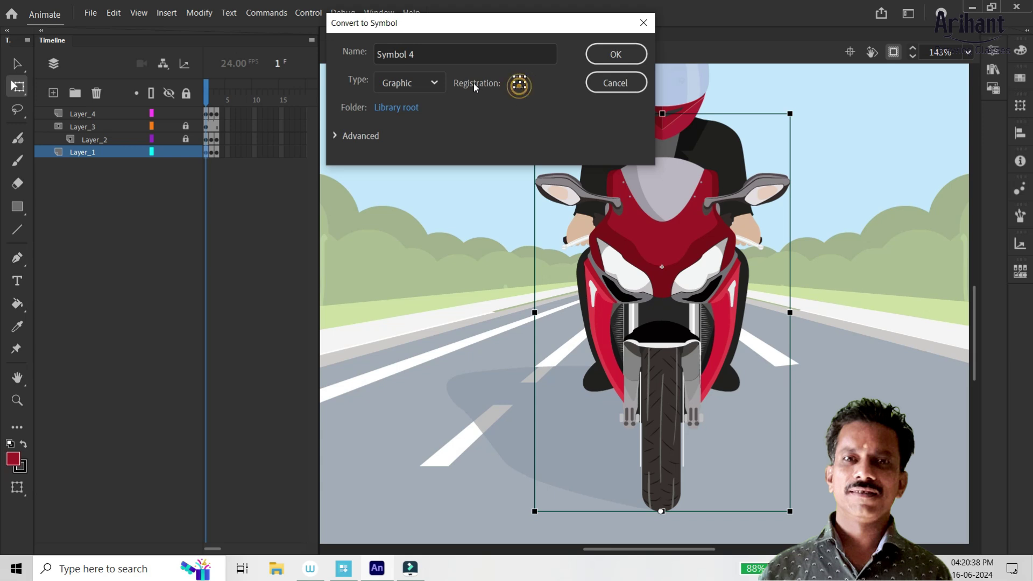
left_click_drag(451, 60, 375, 57)
type("ddfd")
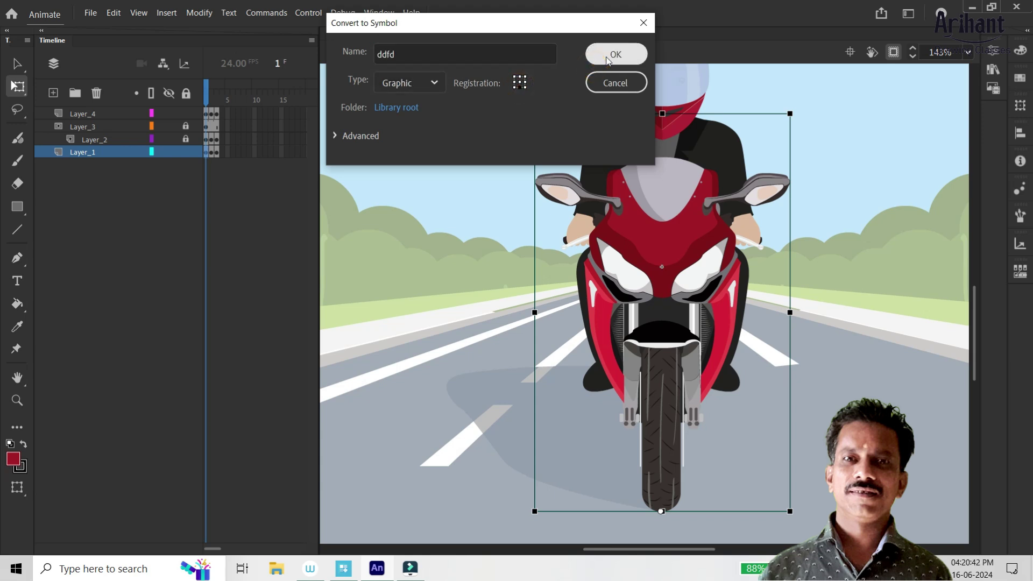
left_click(607, 57)
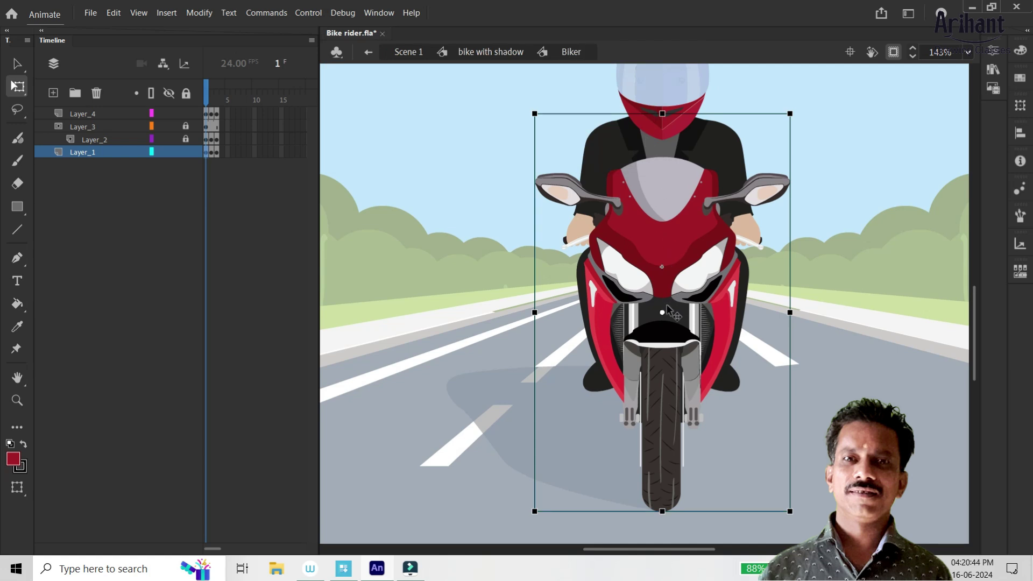
Step: Clear the old keyframes on frames 2 and 3 of Layer_1 and insert a fresh keyframe on frame 2 from the new symbol
left_click_drag(210, 153, 217, 156)
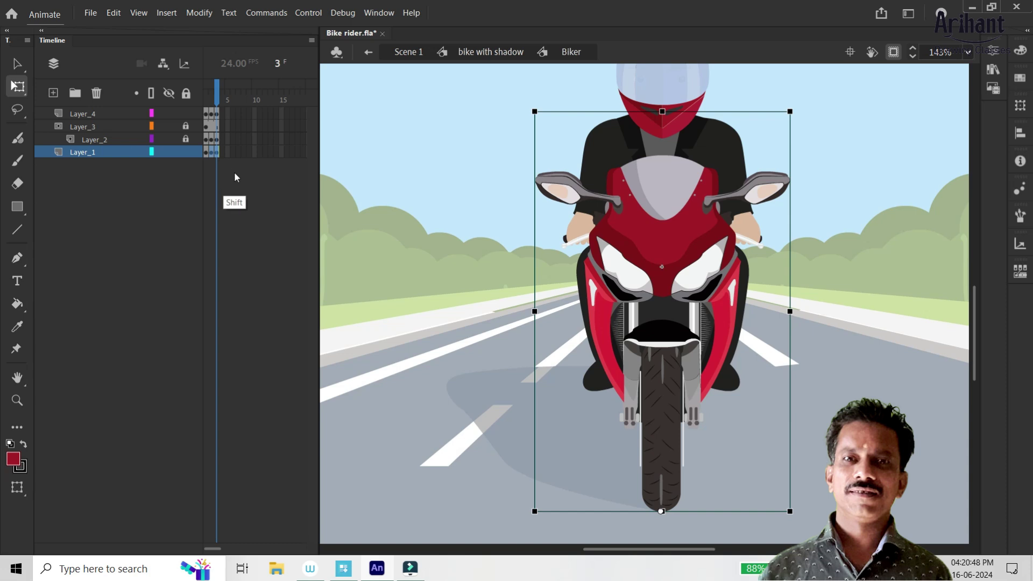
left_click(213, 191)
right_click(210, 154)
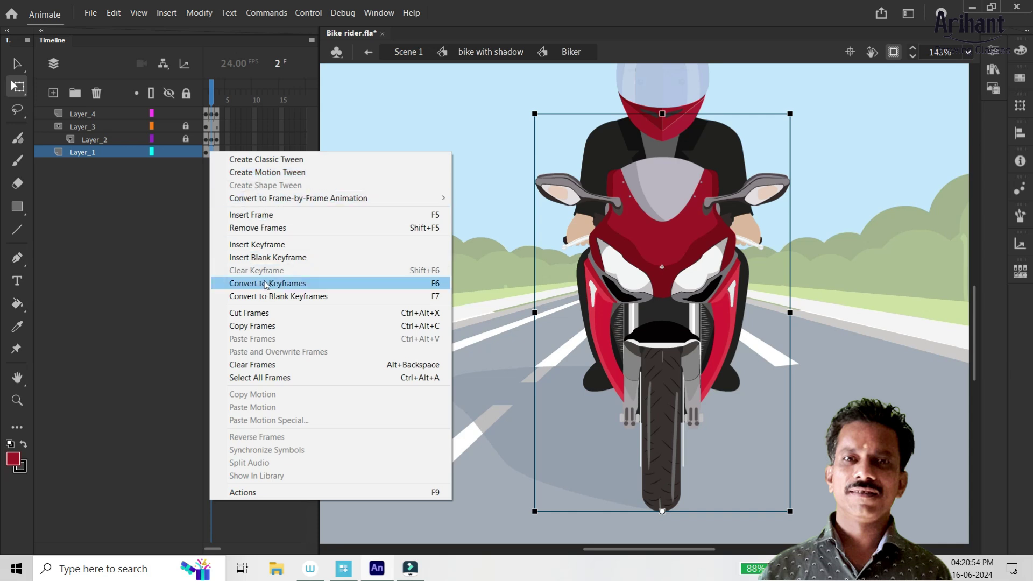
left_click(264, 245)
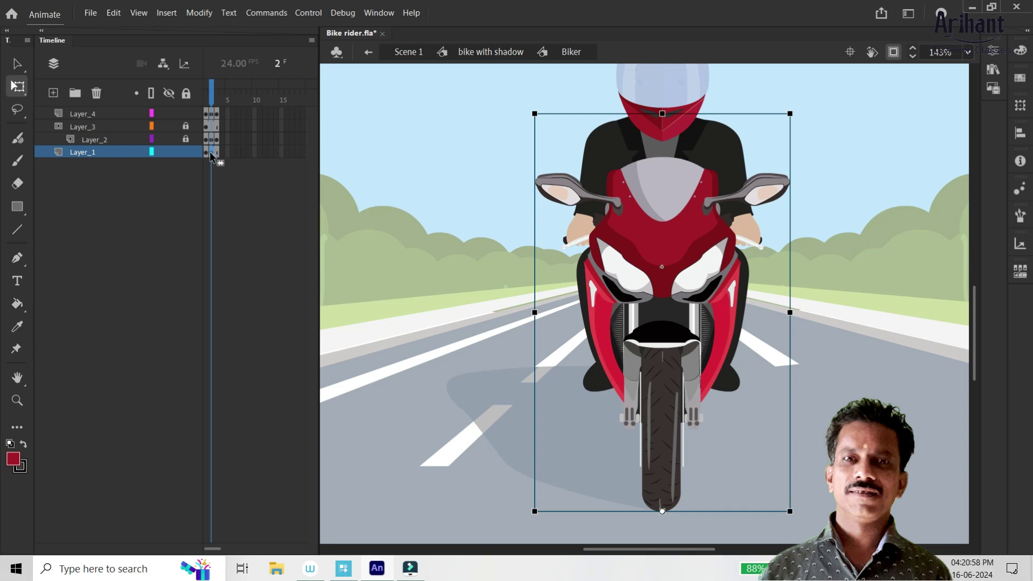
Step: Squash the bike symbol slightly from its upper edge on frame 3 of Layer_1, keeping the wheel's base fixed
left_click_drag(210, 152, 217, 153)
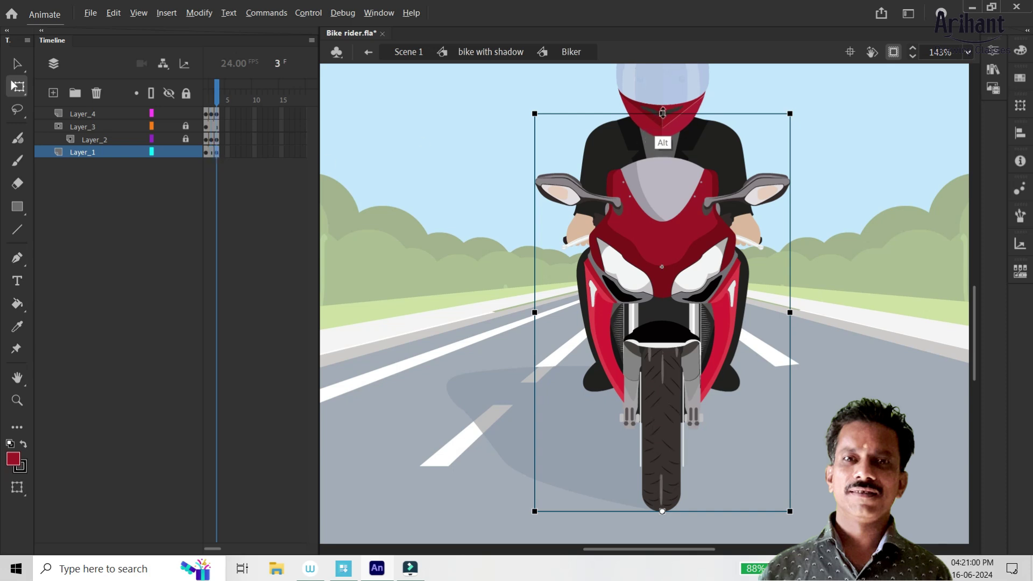
key("alt")
left_click_drag(662, 112, 662, 113)
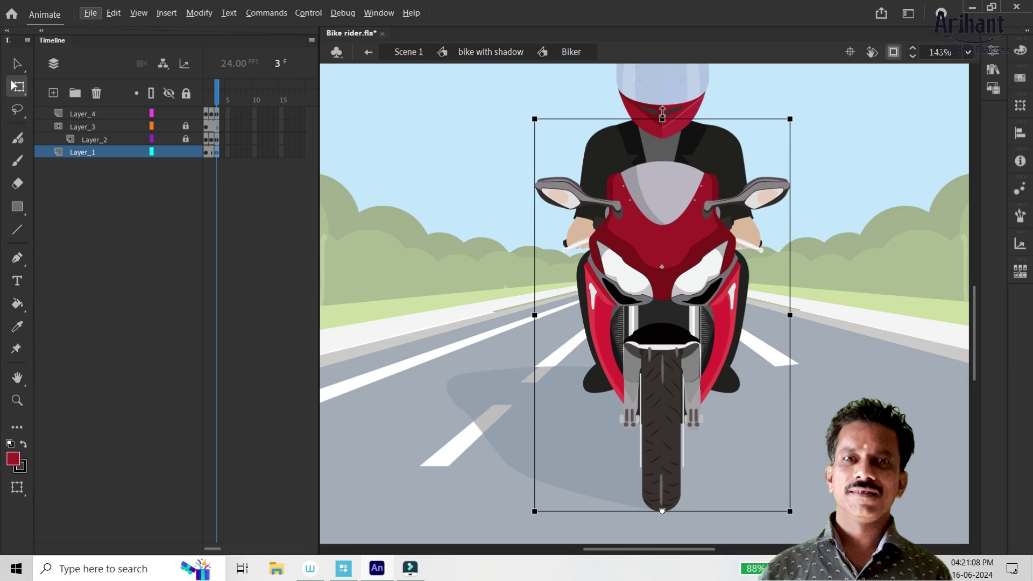
Step: Create a classic tween between frames 1 and 3 of Layer_1 and keyframe the in-between bike pose on frame 2
right_click(211, 152)
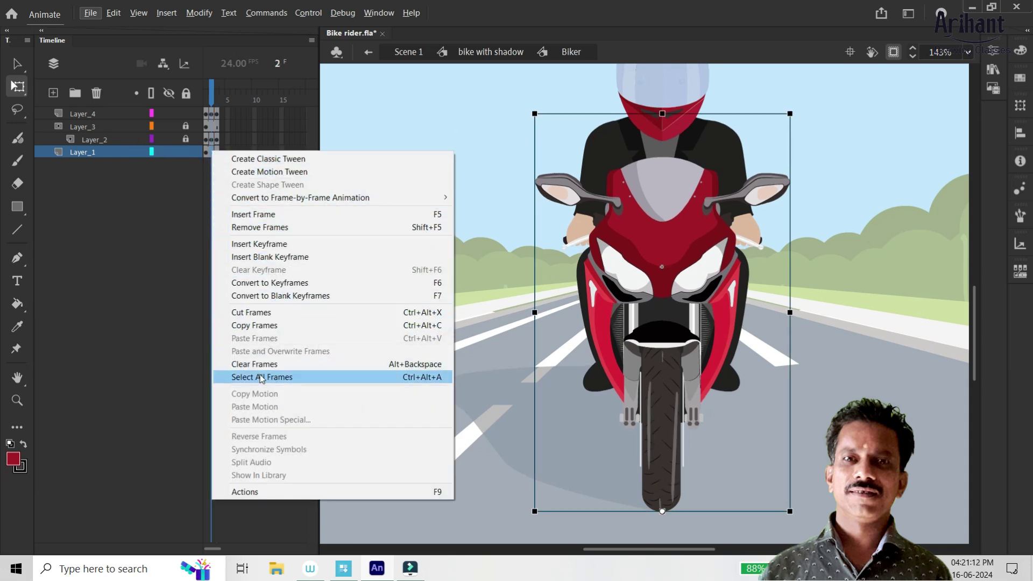
left_click(297, 163)
key("comma")
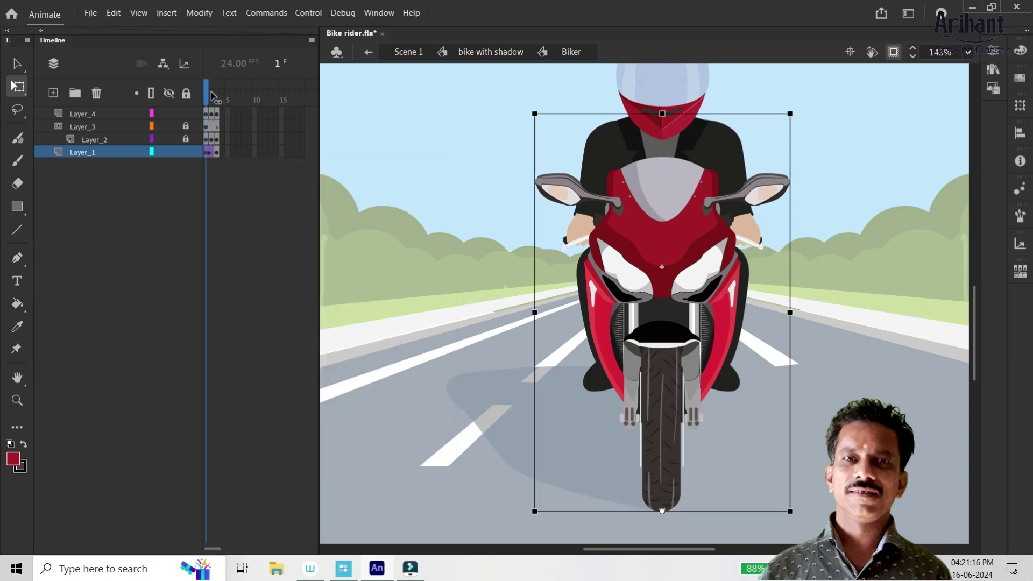
left_click_drag(211, 96, 214, 152)
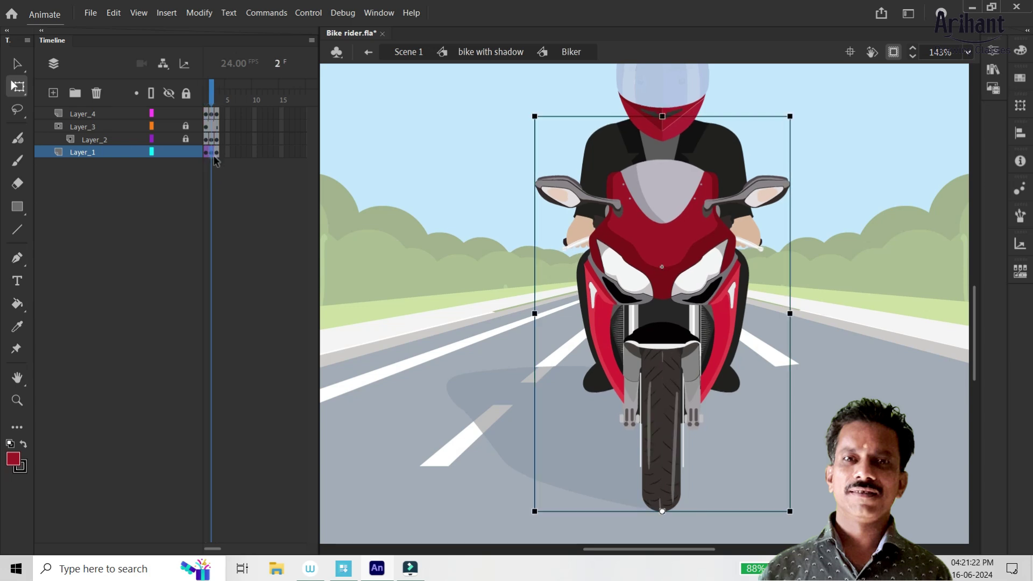
left_click(218, 154)
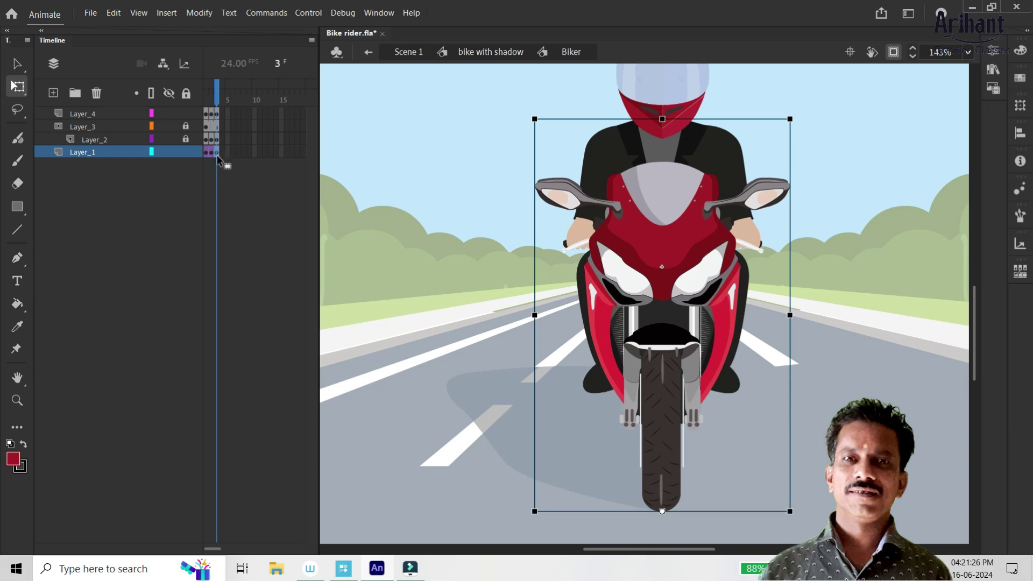
Step: Add a keyframe on frame 4 of Layer_1 and stretch the bike symbol slightly taller from its upper edge
key("shift")
right_click(220, 153)
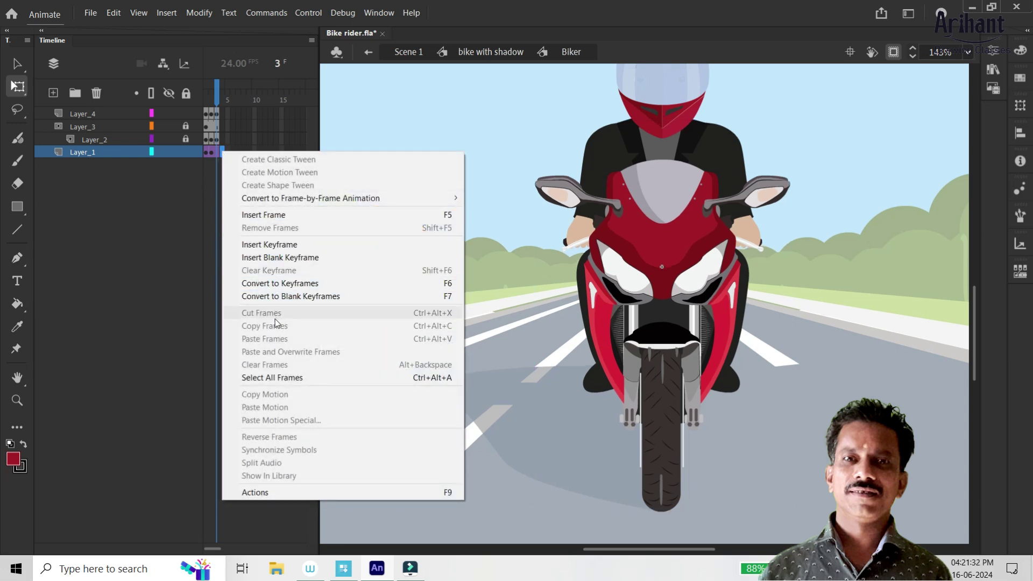
left_click(277, 257)
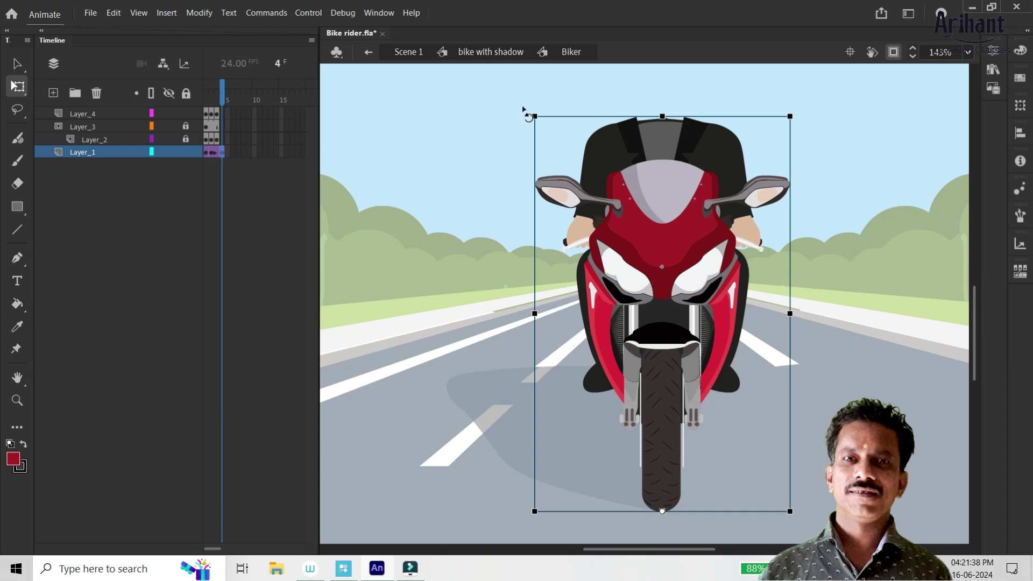
left_click_drag(663, 114, 662, 112)
Step: Compare the bike poses on frames 1 and 3 of Layer_1 and convert frame 3 to a keyframe of the in-between pose
left_click(215, 152)
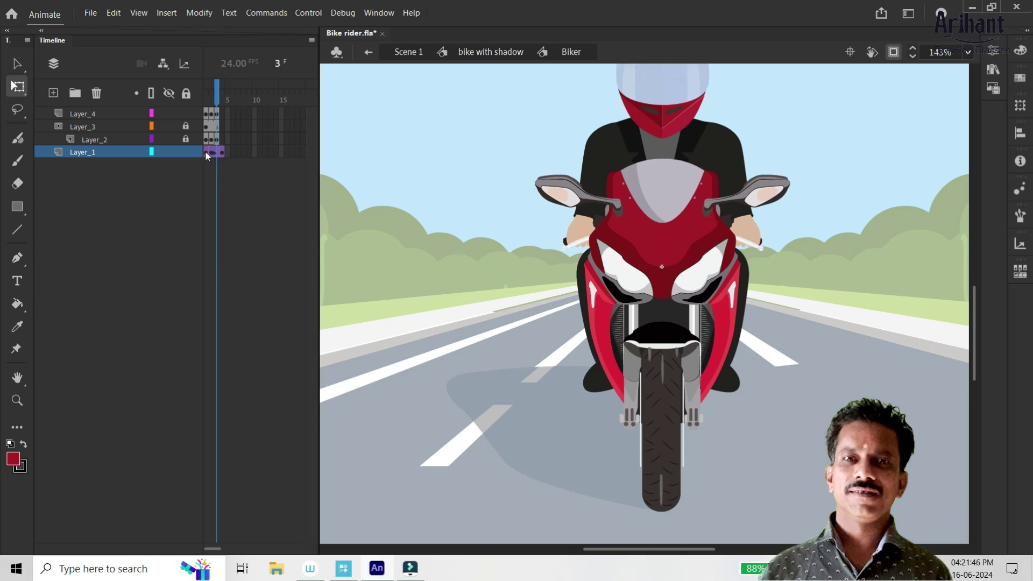
left_click(208, 153)
left_click(217, 153)
left_click(206, 153)
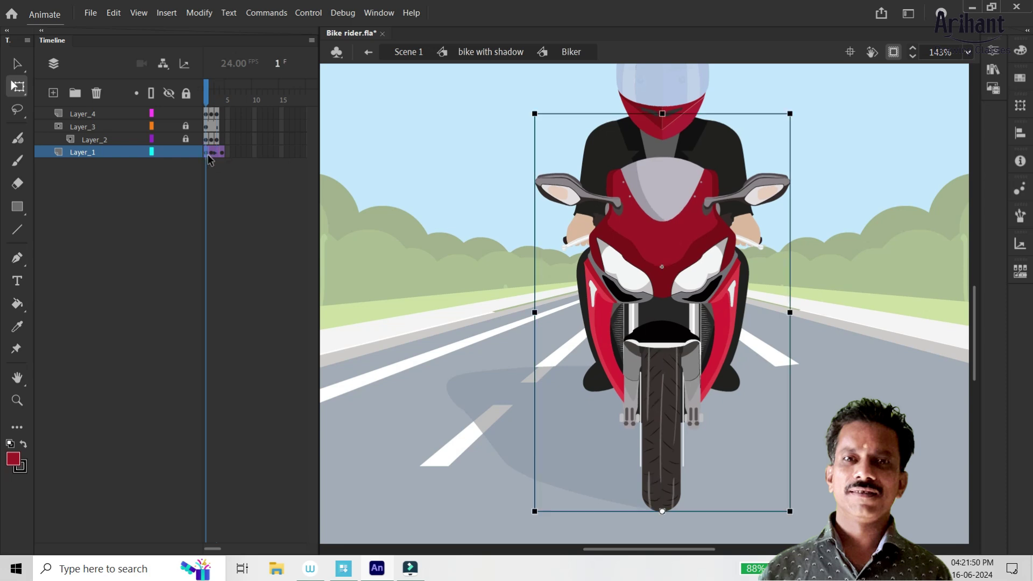
key("alt")
left_click(216, 153)
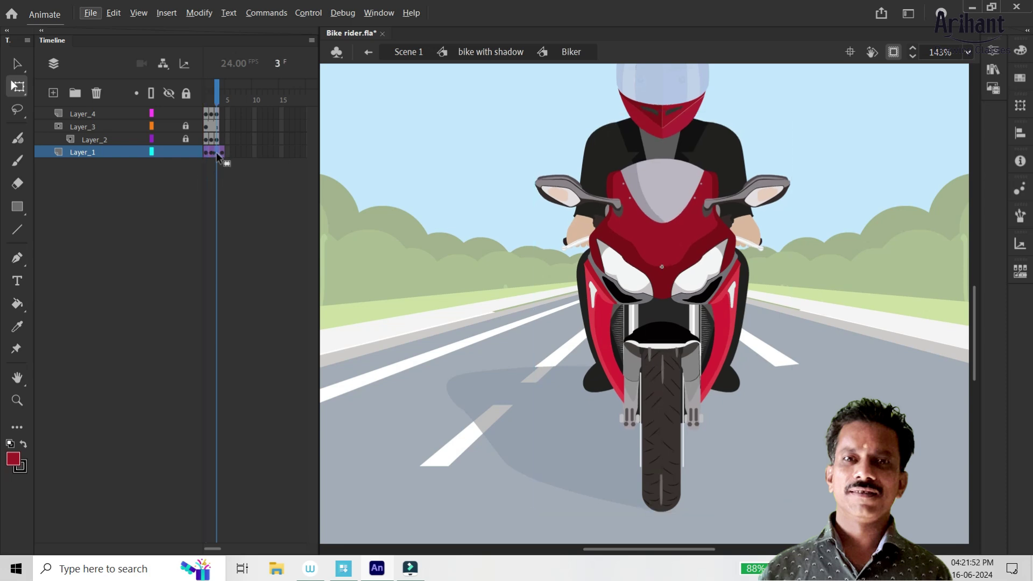
key("F6")
Step: Remove the extra frames from frame 4 onward on Layer_1 and Layer_2
left_click_drag(222, 141, 237, 153)
right_click(224, 153)
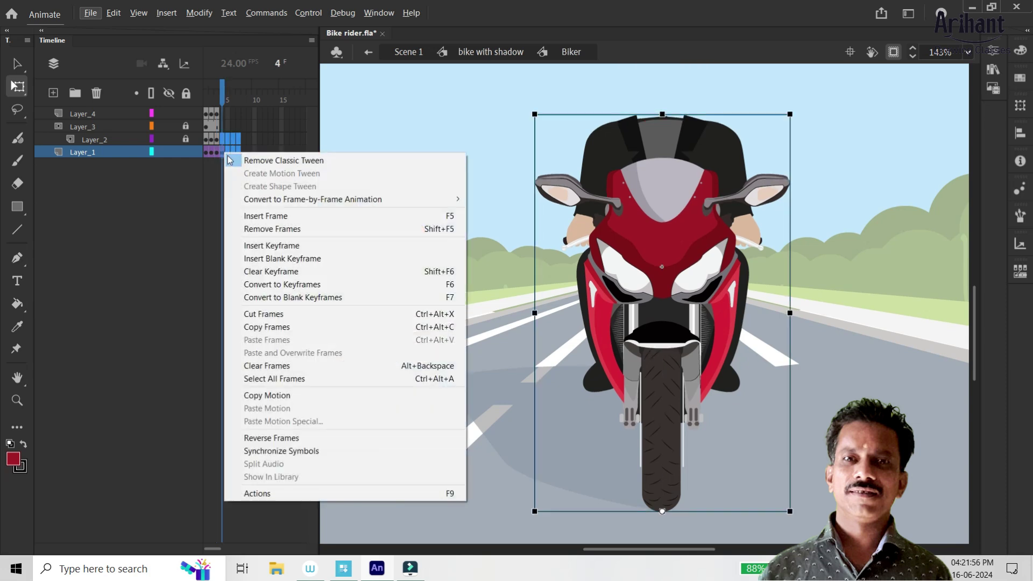
left_click(273, 229)
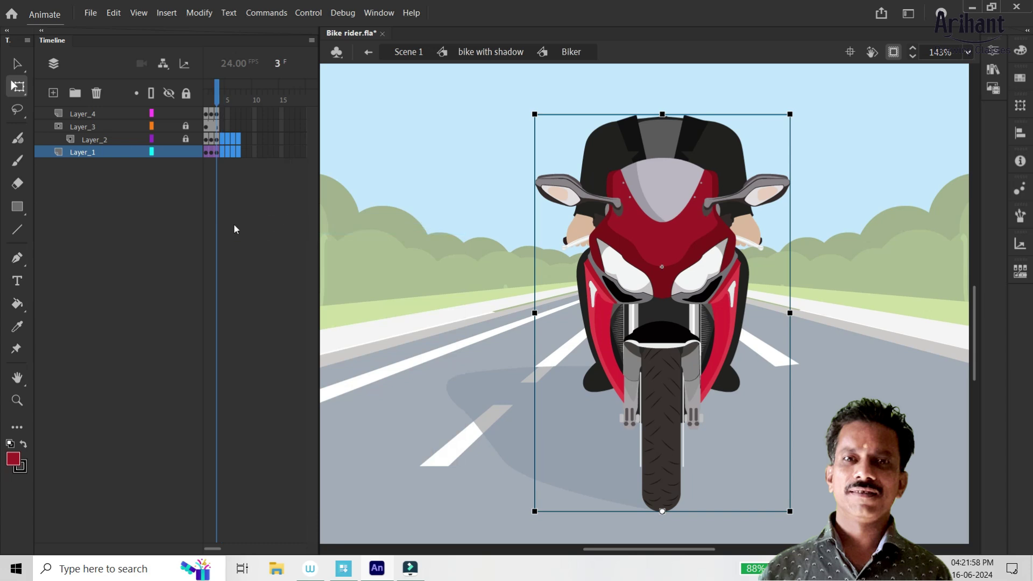
Step: Step through frames 1 to 3 to check the bike's bounce and nudge the helmet down on frame 3 of Layer_4
mouse_move(225, 95)
left_mouse_down()
mouse_move(166, 90)
mouse_move(219, 90)
left_mouse_up()
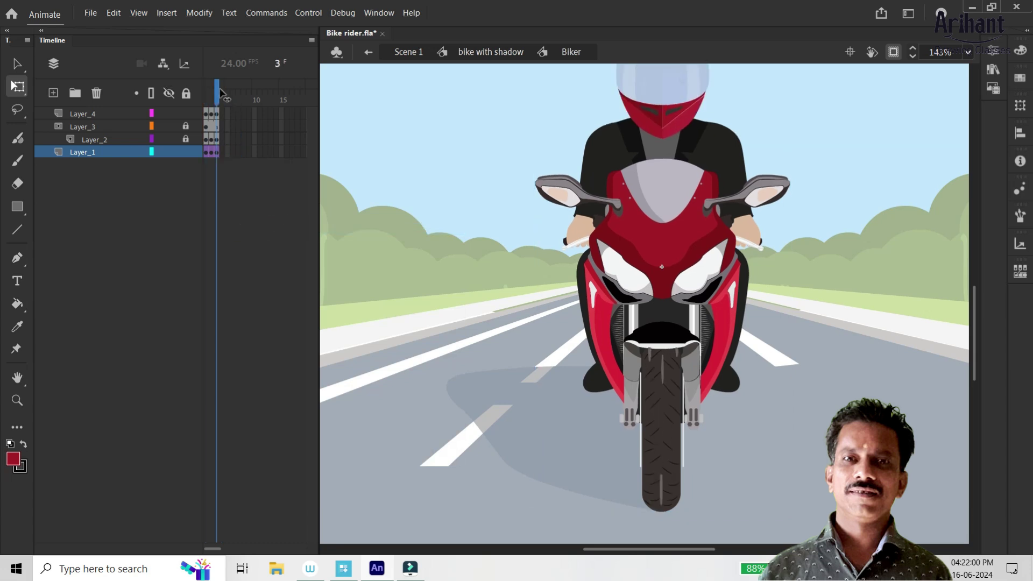
key("comma")
key("comma")
key("period")
key("period")
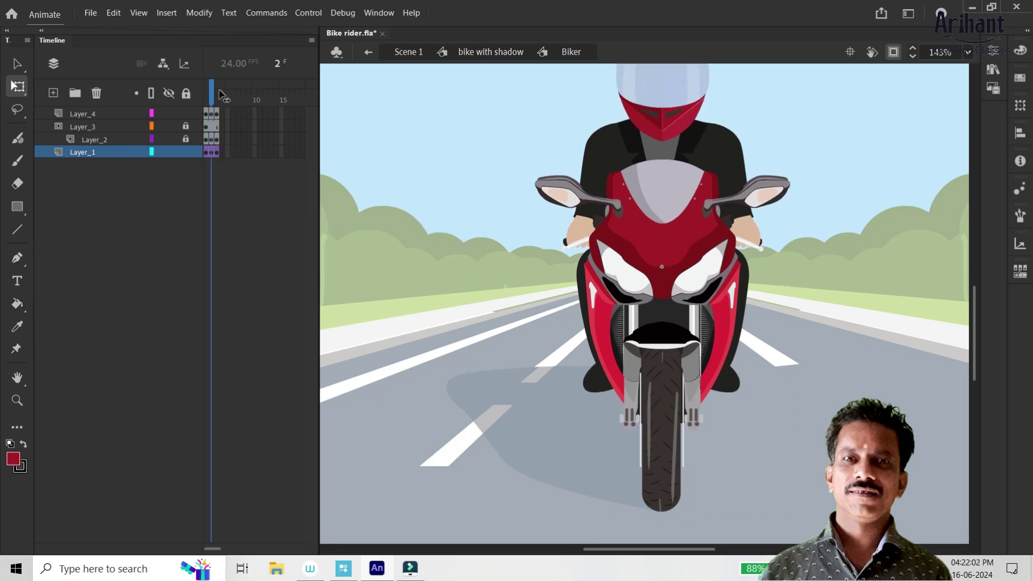
left_click_drag(220, 93, 206, 99)
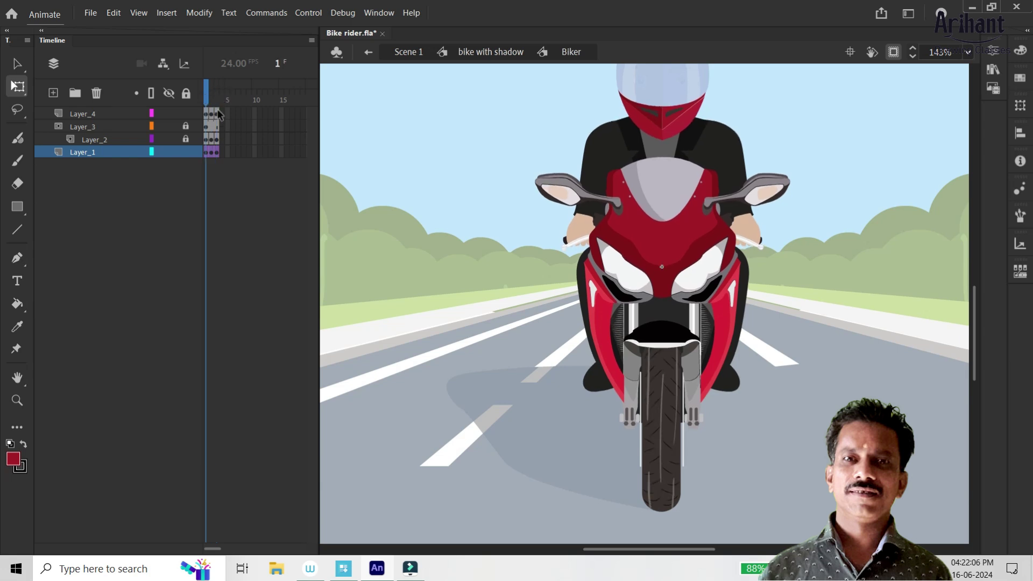
left_click(218, 112)
key("Down")
left_click_drag(217, 99, 215, 96)
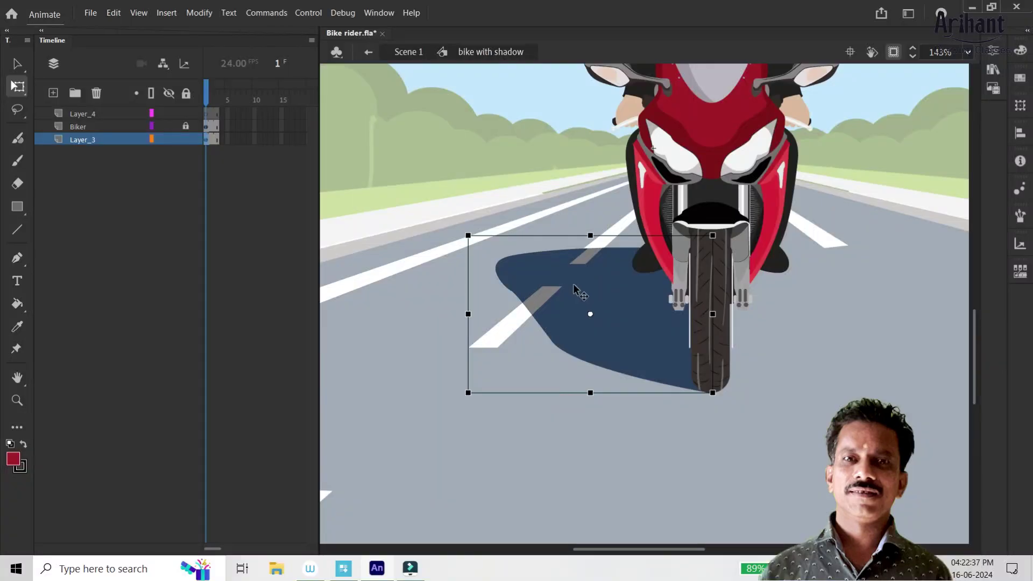
Step: Open the shadow group on Layer_3 for editing and delete the white lane stripe piece protruding outside the shadow
left_click_drag(576, 289, 509, 288)
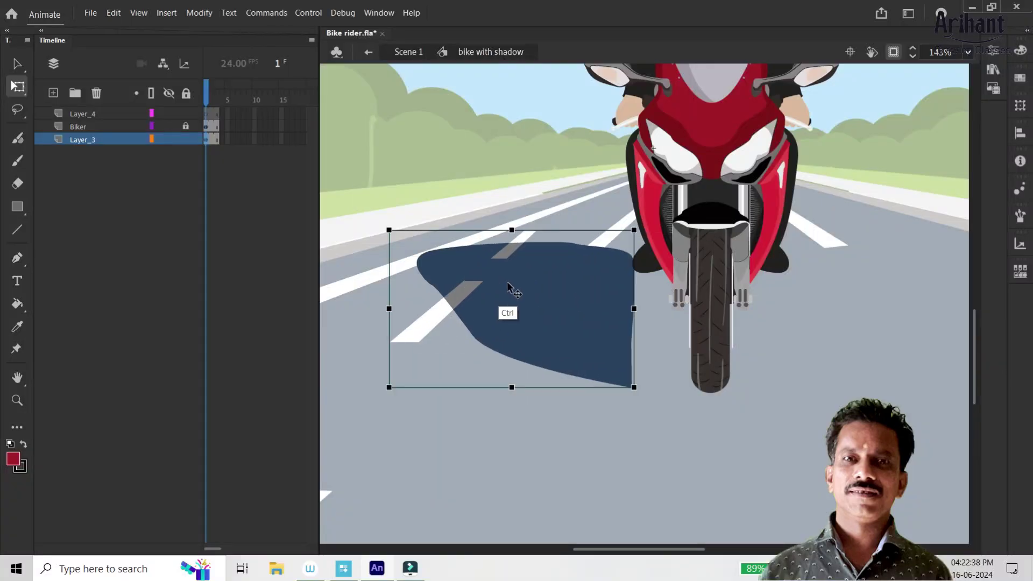
key("ctrl+z")
double_click(540, 309)
left_click(504, 324)
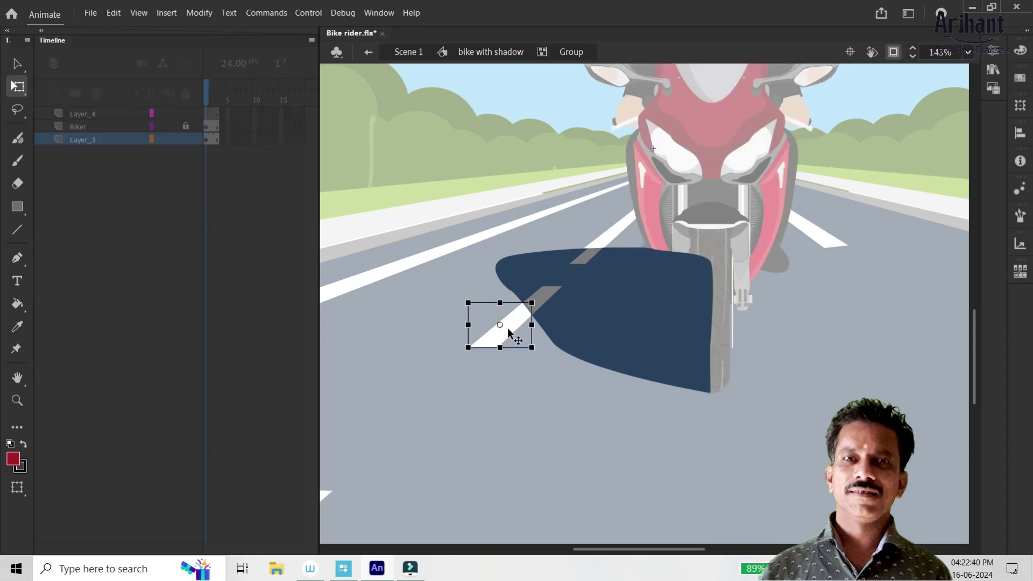
key("Delete")
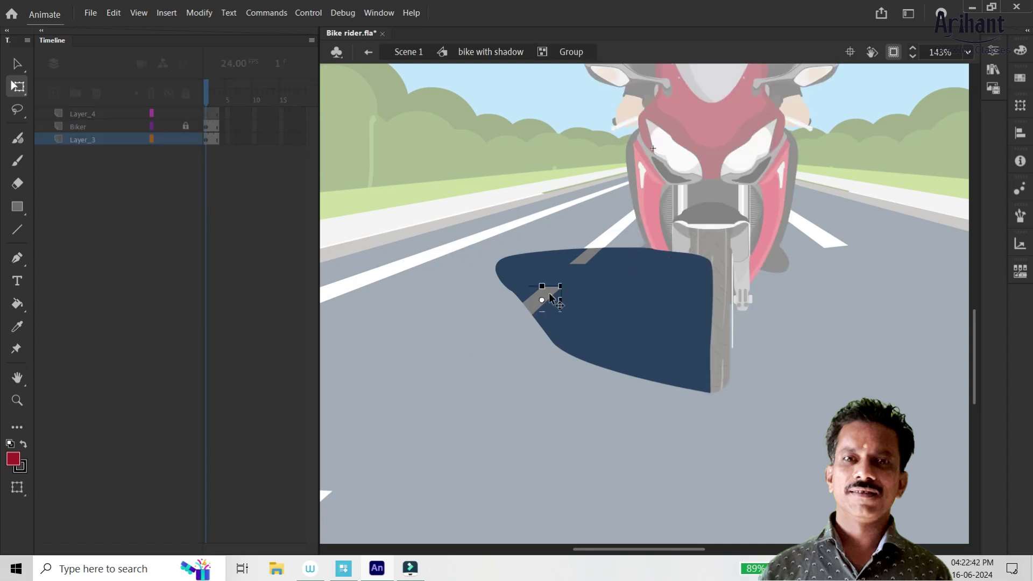
Step: Fill both grey lane stripe patches inside the shadow with the shadow's own sampled dark blue colour
key("Delete")
key("ctrl+z")
left_click(605, 243)
key("i")
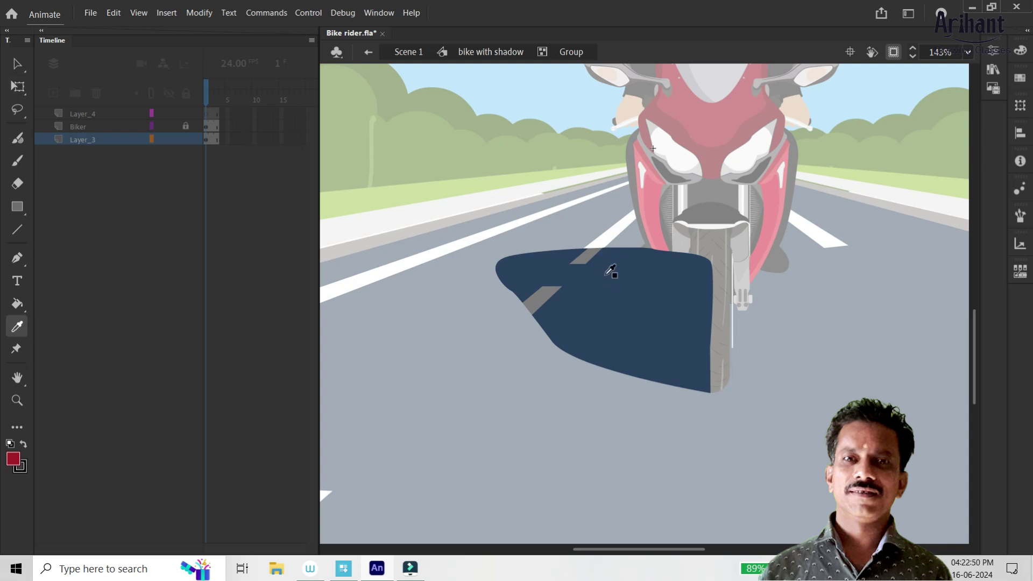
left_click(611, 271)
left_click(549, 295)
left_click(585, 258)
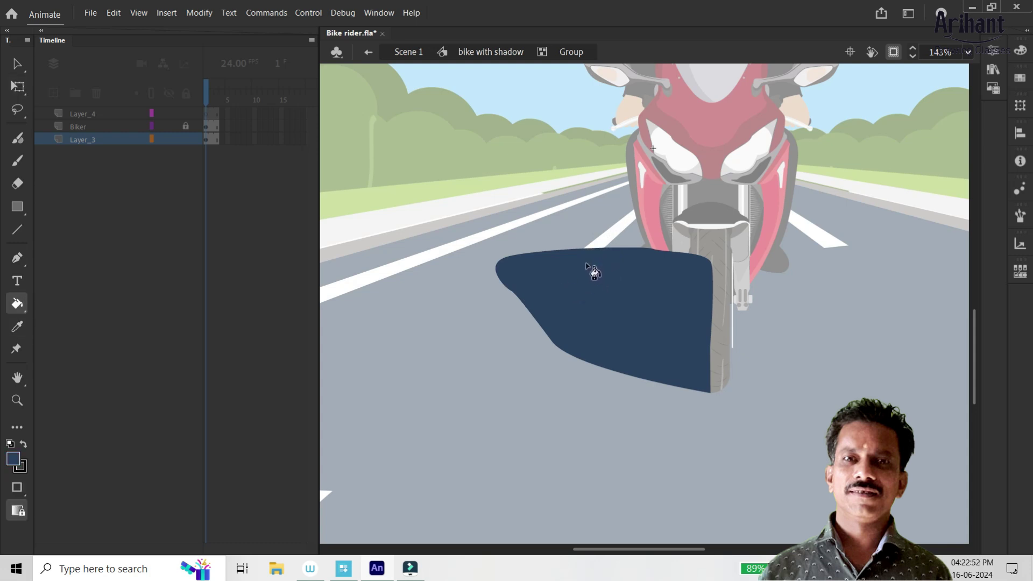
Step: Select all the shadow pieces and break them apart into one merged shape
key("v")
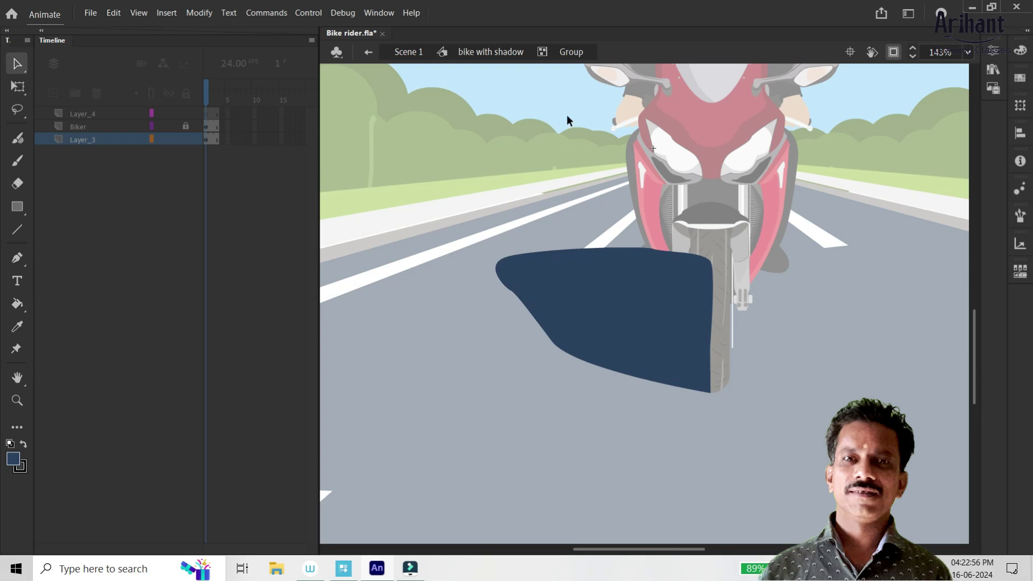
left_click(585, 258)
key("shift+Down")
key("shift+Down")
key("ctrl+z")
key("ctrl")
left_click_drag(492, 224, 770, 447)
key("ctrl")
key("ctrl+b")
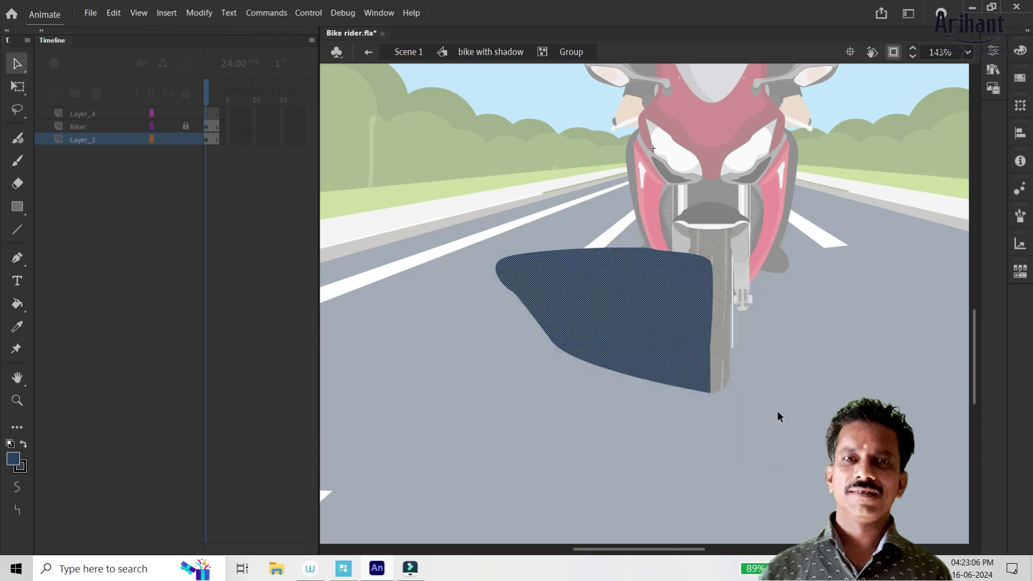
left_click(792, 366)
Step: Change the shadow shape's fill to black #000000 with a lowered alpha so the road markings show through
left_click(679, 310)
left_click(14, 461)
left_click(16, 459)
left_click(12, 460)
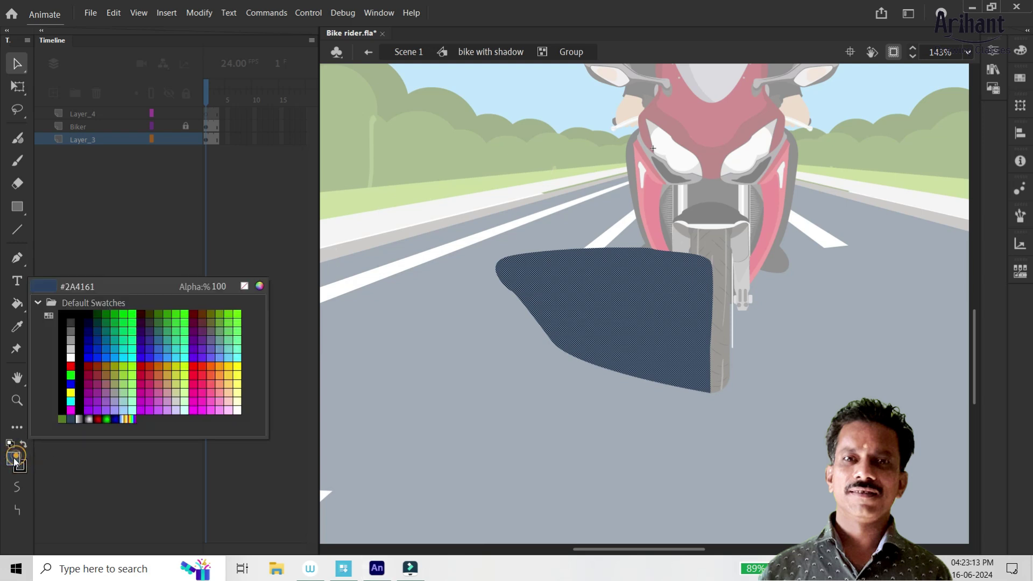
left_click(259, 287)
left_click_drag(202, 274, 251, 336)
left_click(393, 173)
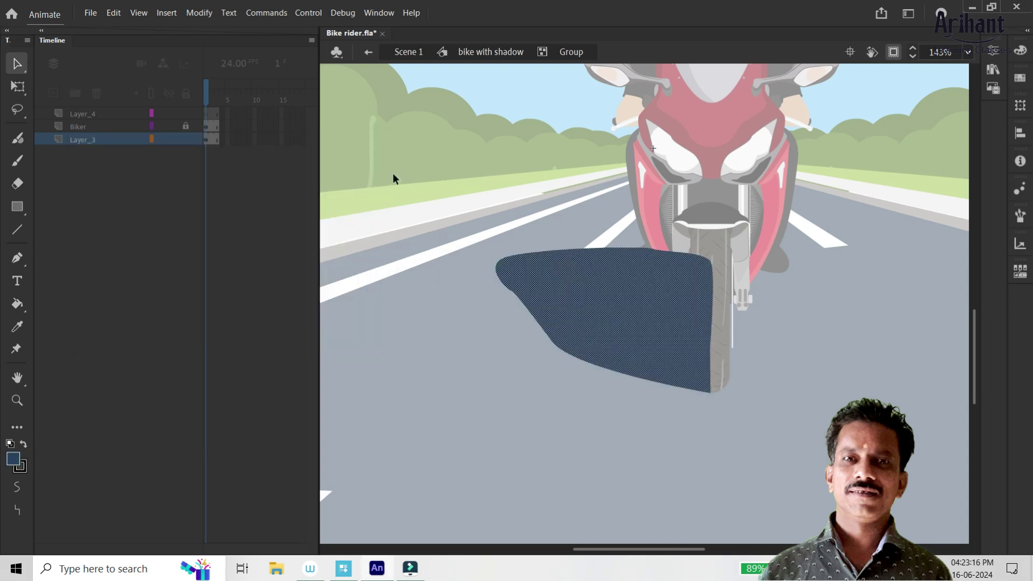
left_click(12, 460)
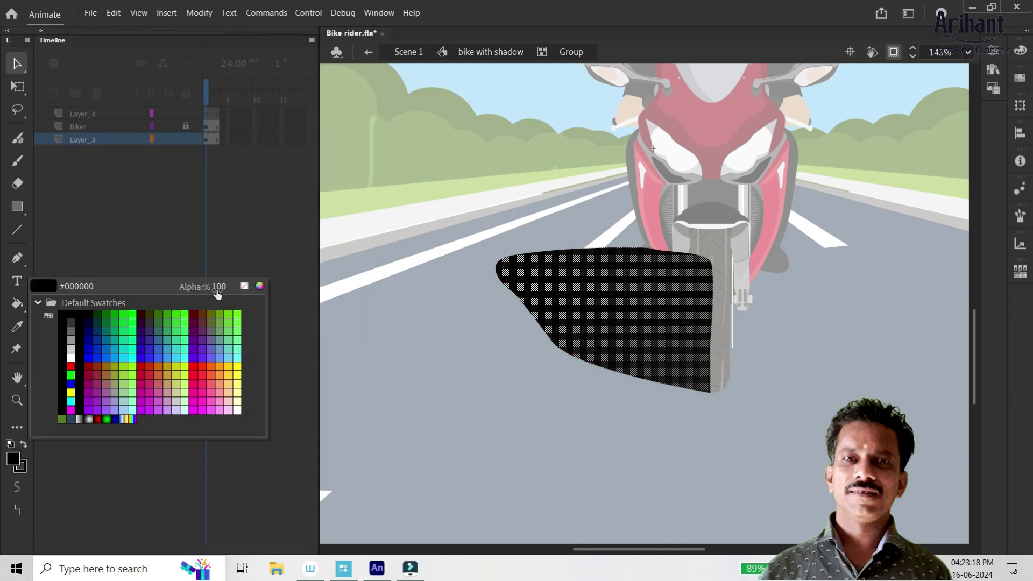
left_click(216, 322)
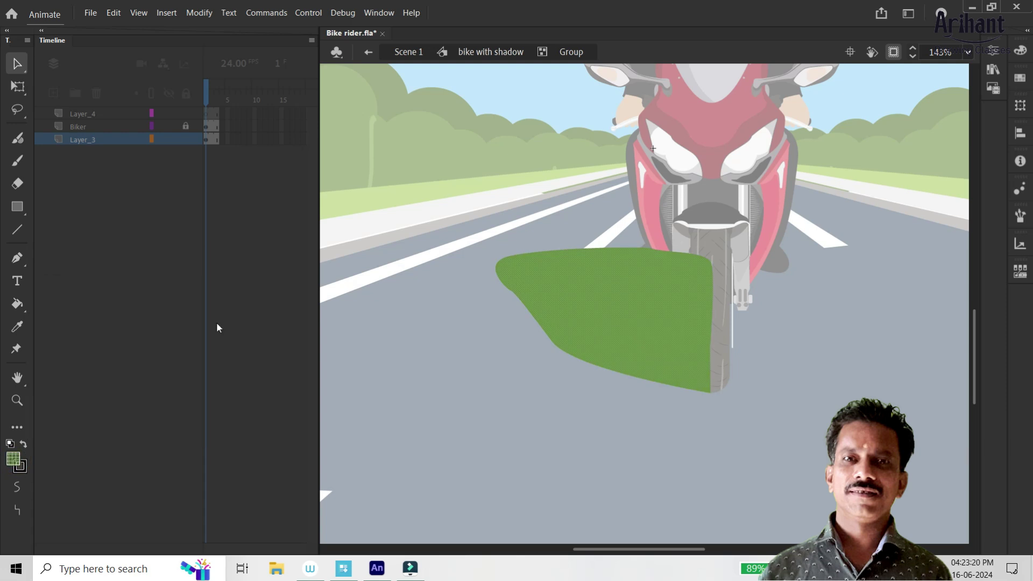
left_click(12, 460)
left_click(64, 312)
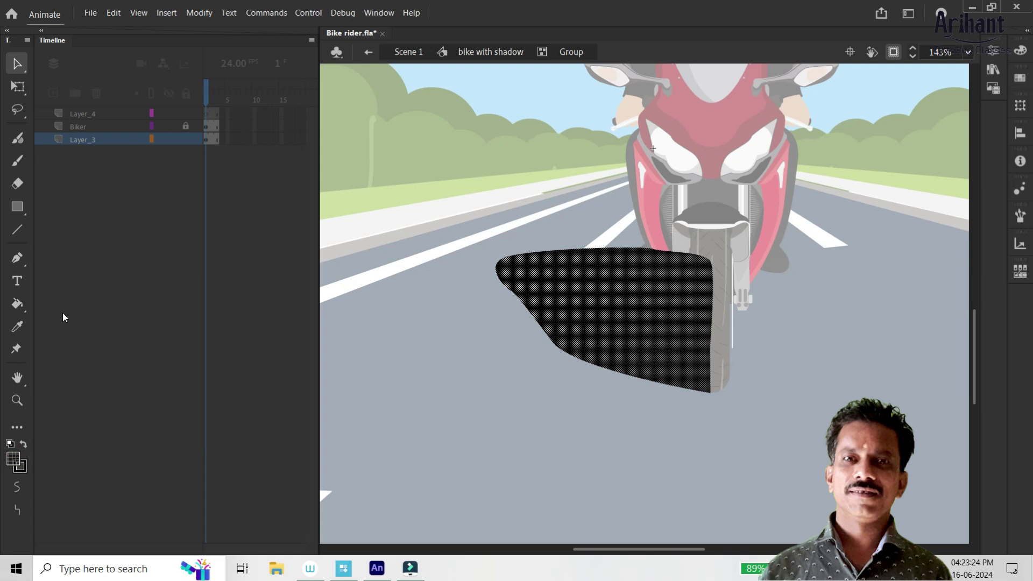
left_click(423, 195)
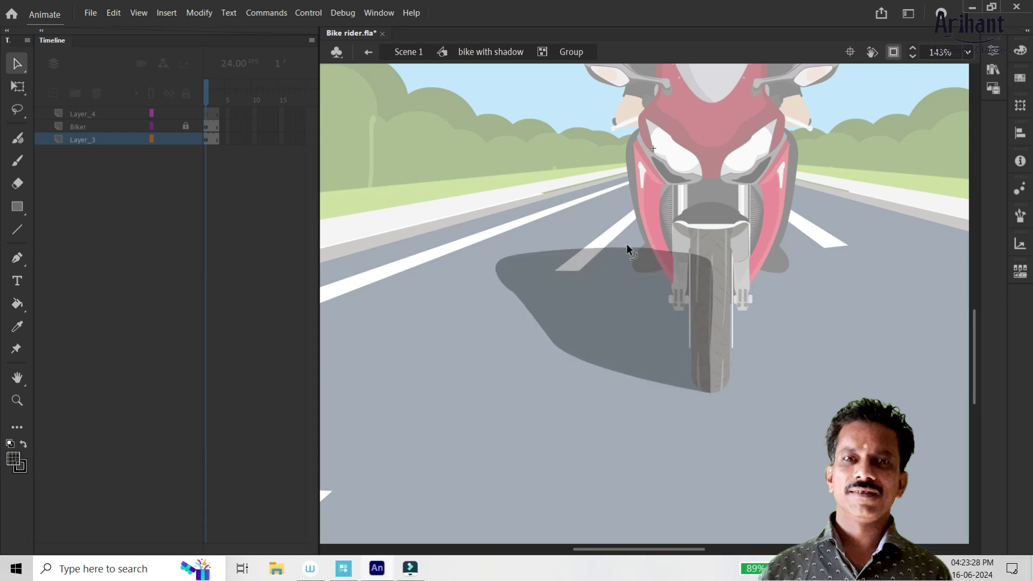
Step: Save the file and convert the shadow group in the bike with shadow symbol to a graphic symbol named shd
key("ctrl+s")
left_click(501, 58)
right_click(599, 281)
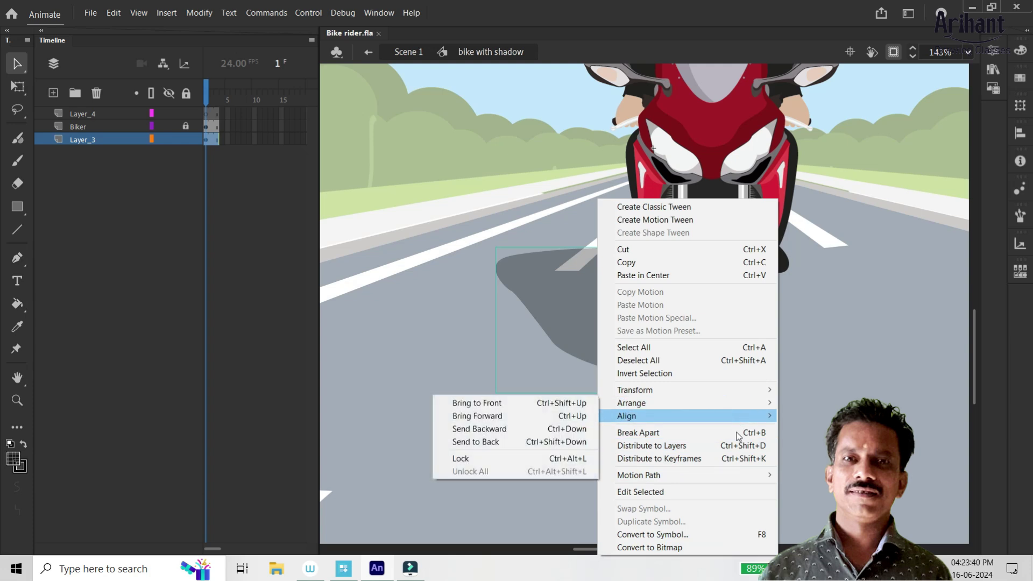
left_click(723, 534)
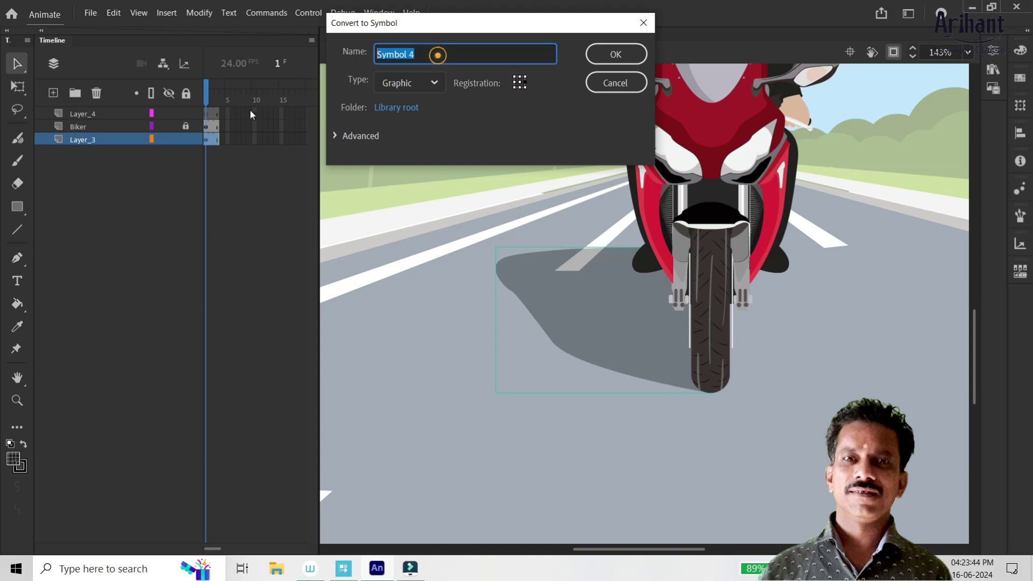
type("shd")
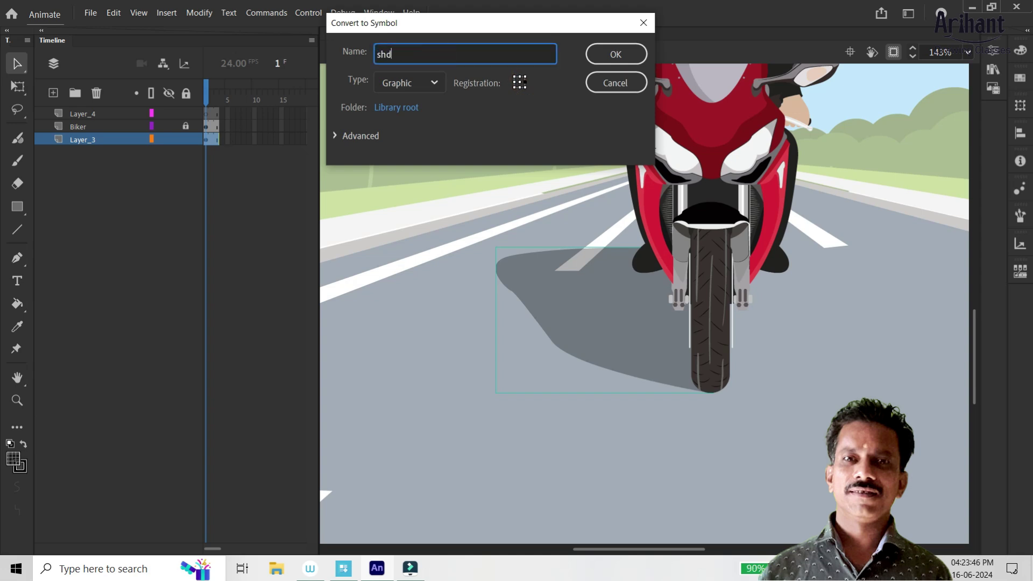
left_click(615, 54)
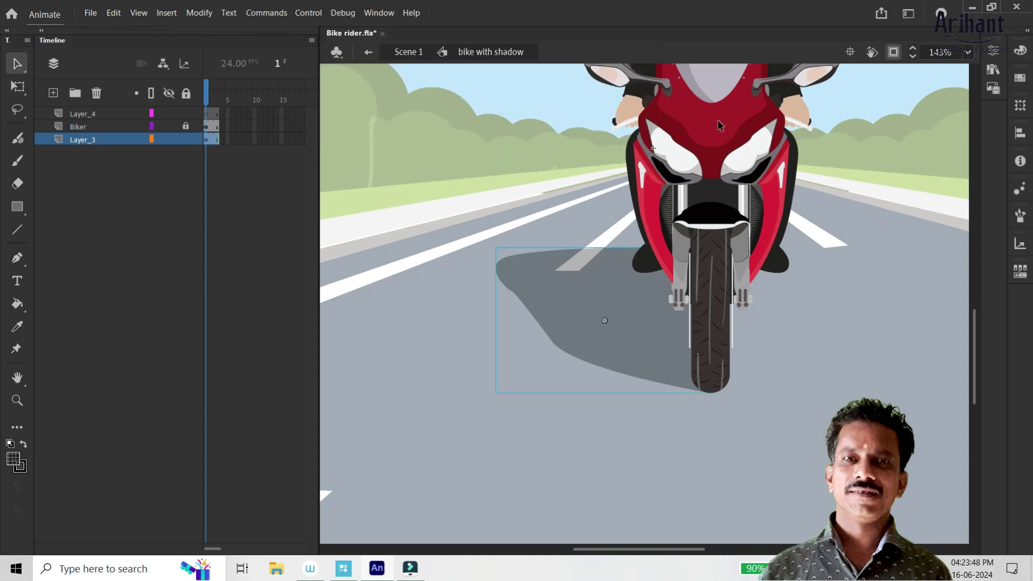
Step: Open the shd shadow symbol and insert keyframes at frames 3 and 2 of its layer
key("q")
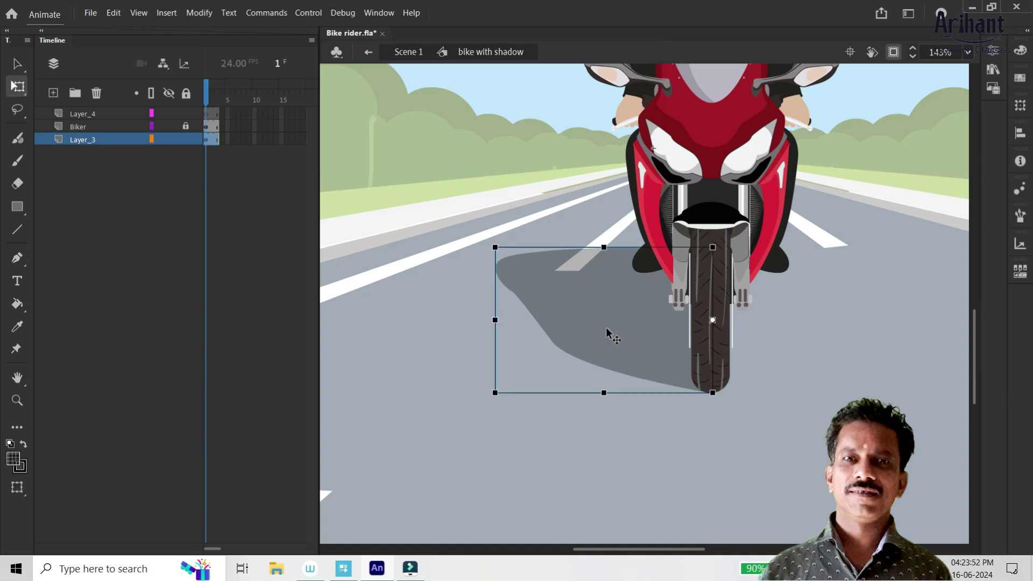
double_click(608, 328)
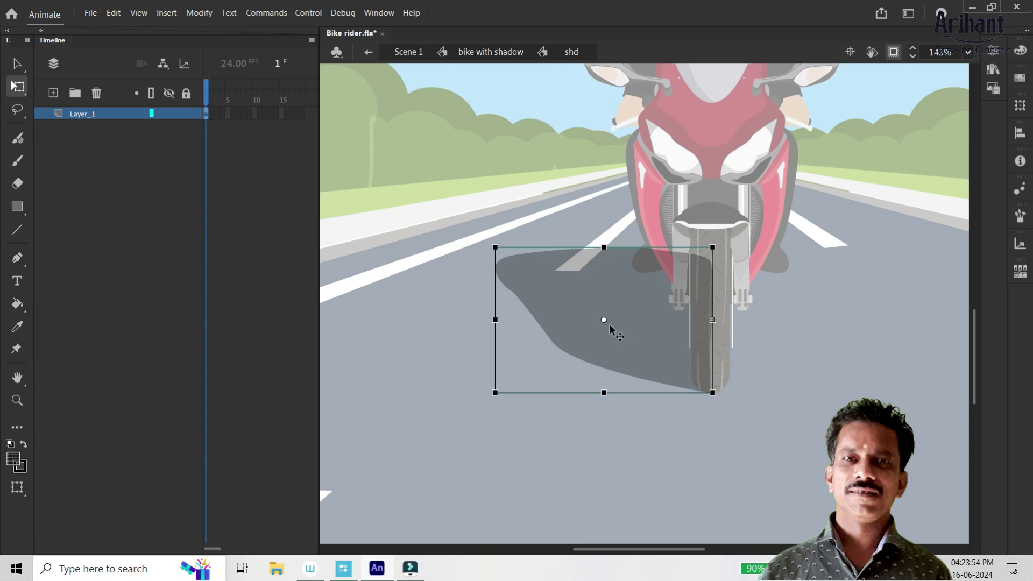
left_click(609, 321)
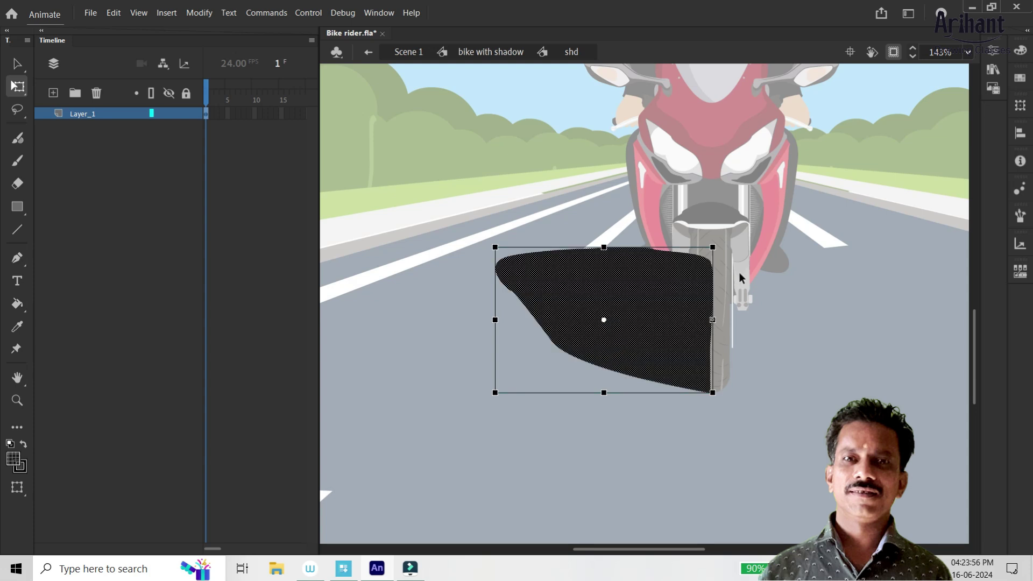
left_click(729, 186)
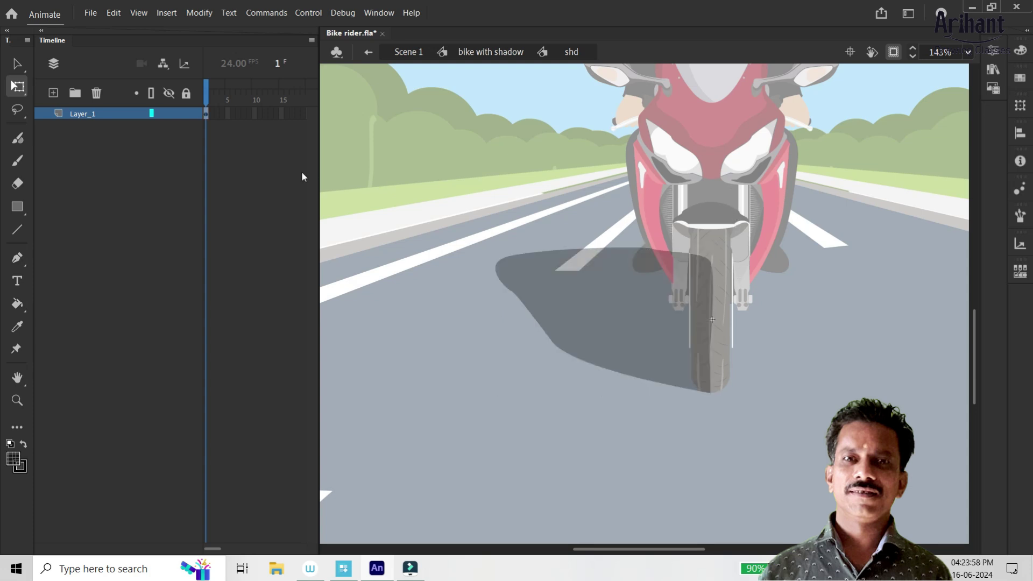
right_click(216, 116)
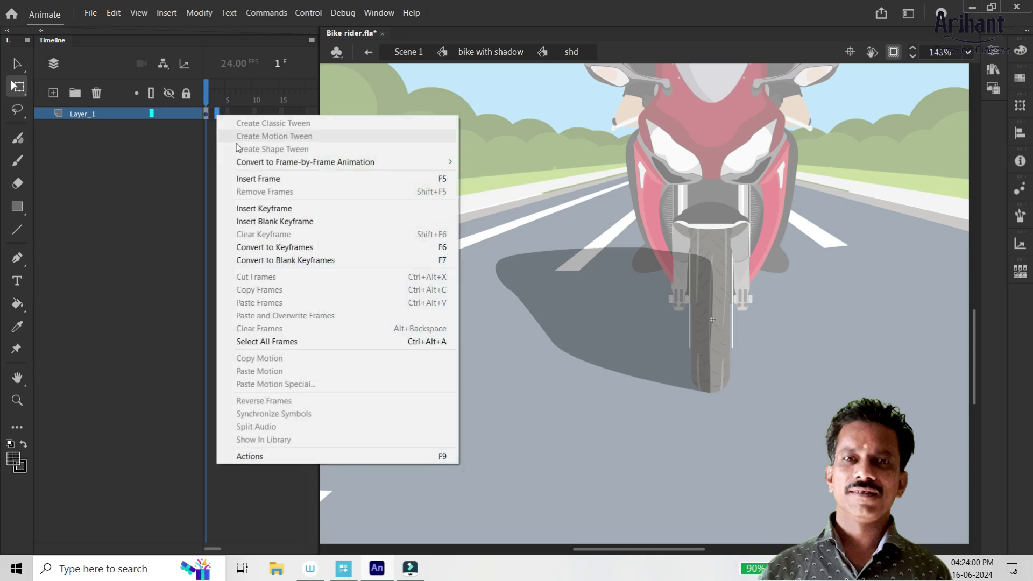
left_click(269, 211)
right_click(212, 114)
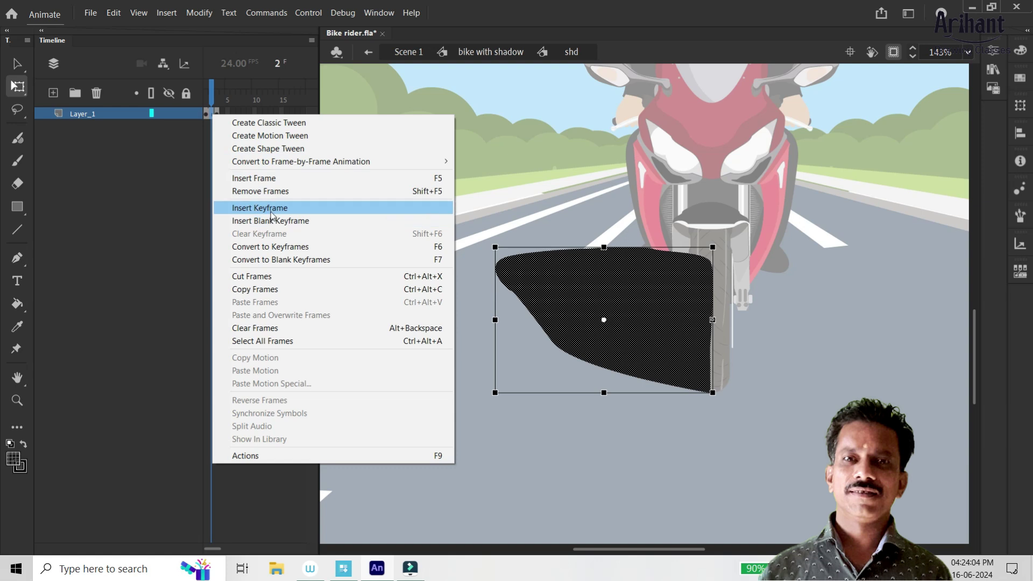
left_click(269, 208)
Step: Reshape the frame 2 shadow by pulling its upper outer curve slightly outward and upward and adjusting the anchor points along its edges
key("a")
left_click(549, 342)
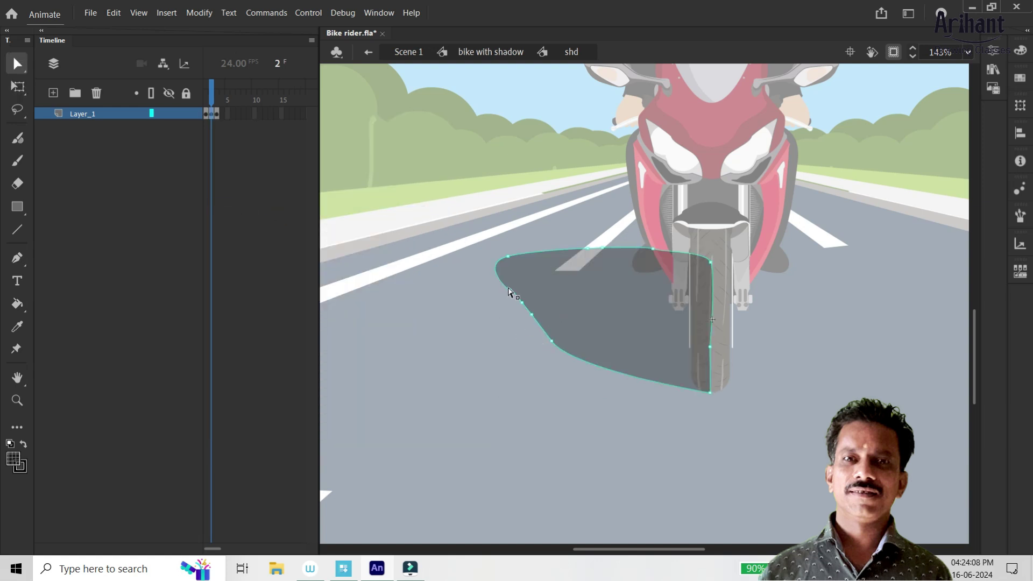
left_click_drag(492, 313, 540, 250)
left_click_drag(509, 292, 502, 252)
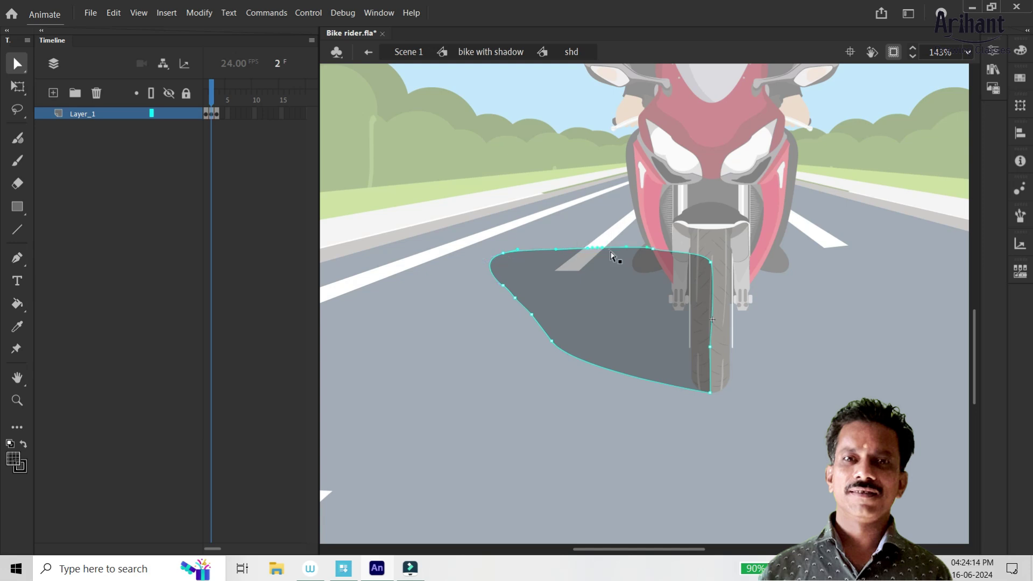
left_click_drag(643, 236, 659, 256)
left_click(551, 340)
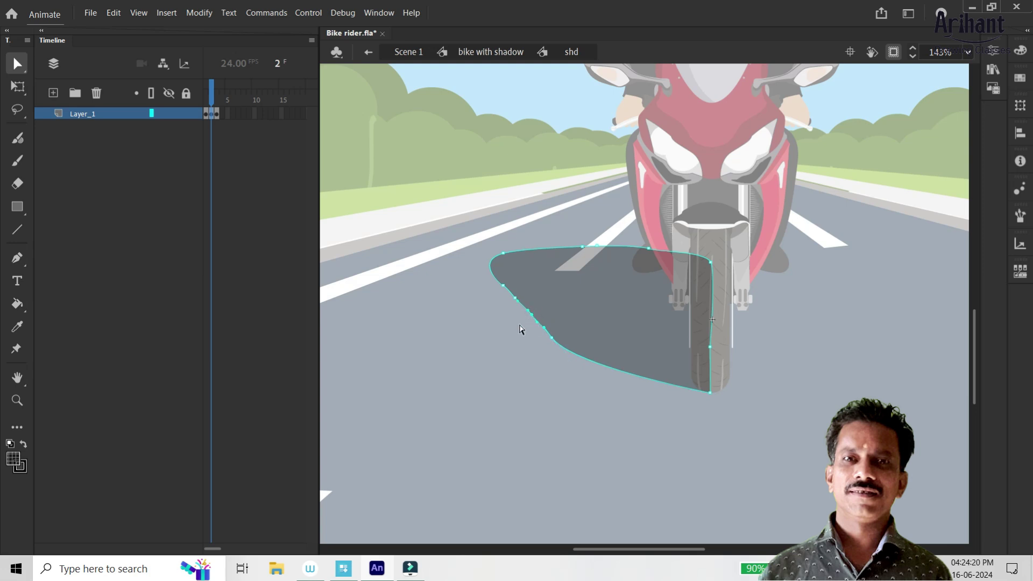
left_click(505, 313)
Step: Place the reshaped shadow keyframe at frame 3 and create a shape tween leading to it from frame 1
left_click_drag(200, 109, 216, 99)
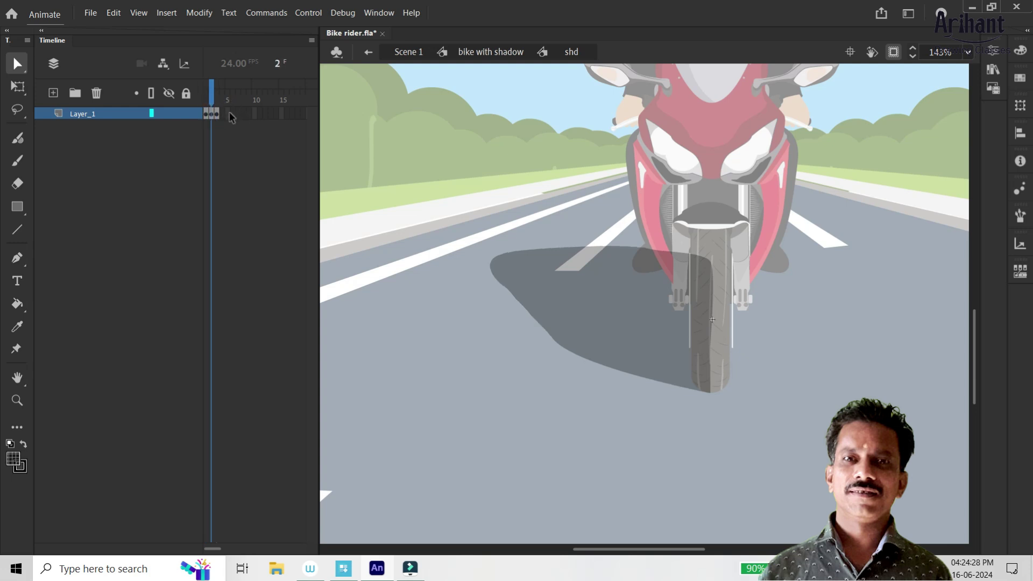
left_click(218, 102)
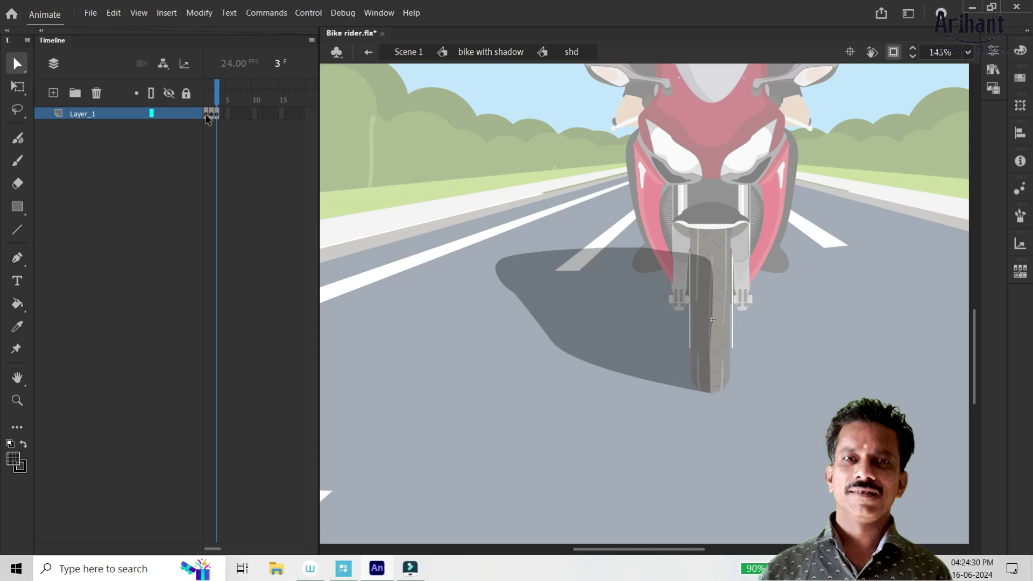
left_click(211, 115)
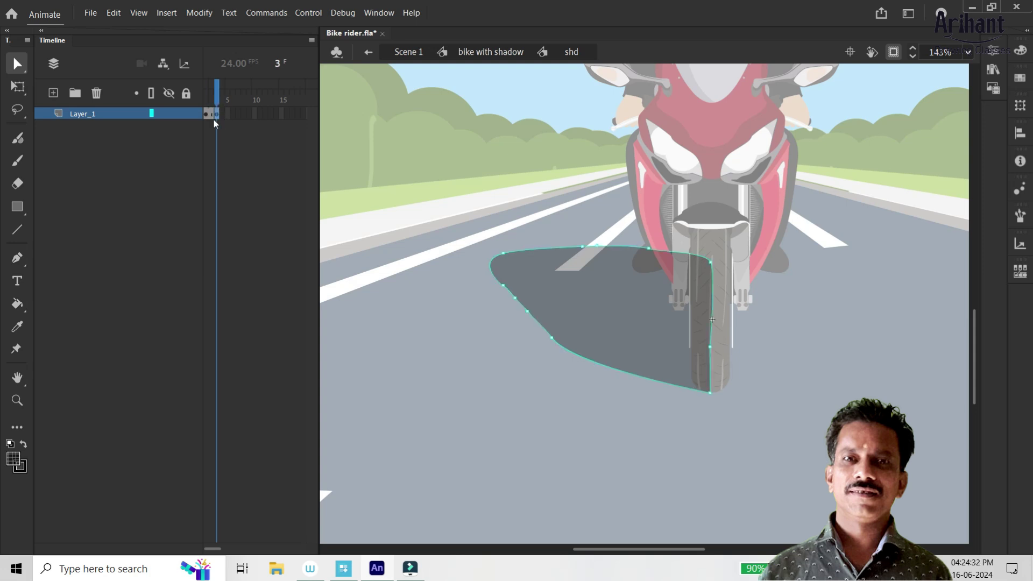
right_click(210, 114)
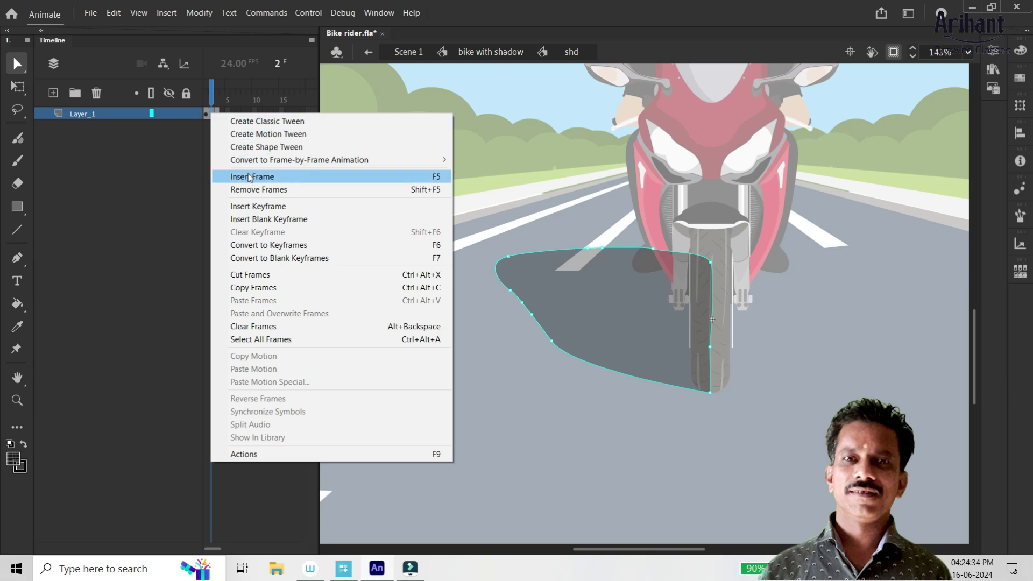
left_click(266, 147)
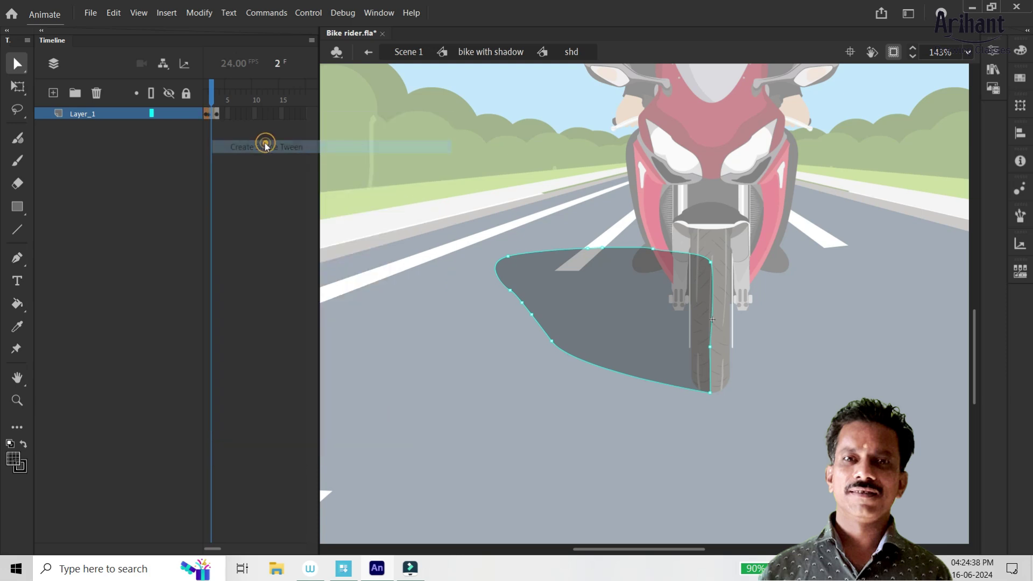
Step: Insert a keyframe for the in-between shadow, put the reshaped shadow on frame 2 and the in-between on frame 3, and return to bike with shadow
right_click(213, 114)
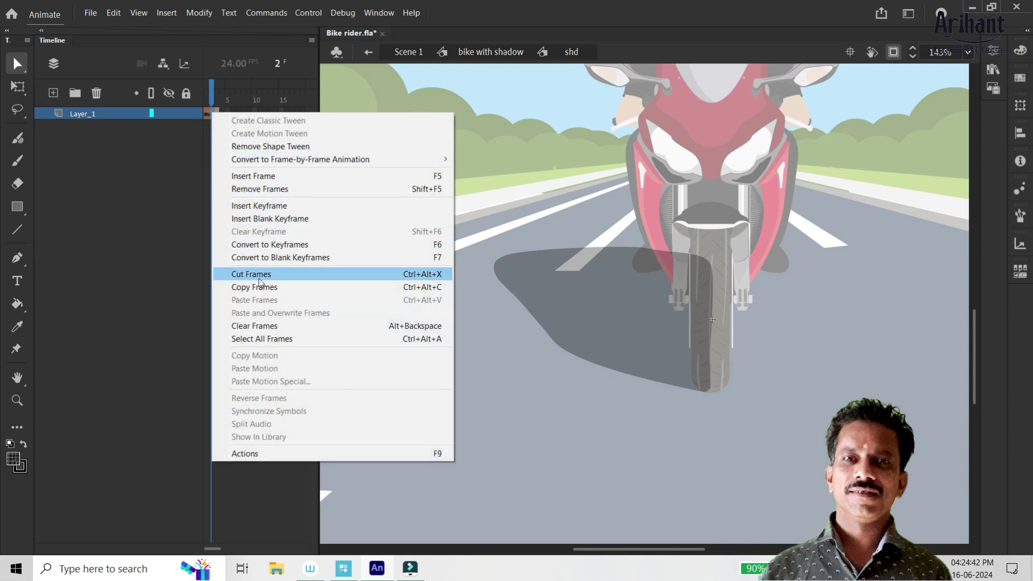
left_click(273, 209)
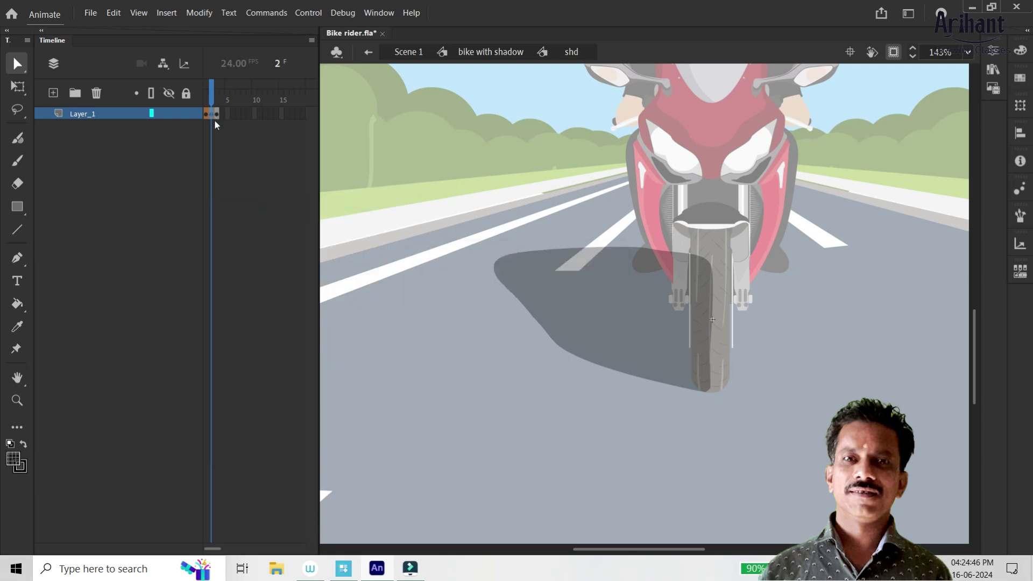
left_click_drag(212, 115, 219, 116)
left_click(211, 102)
key("shift+F5")
left_click(214, 98)
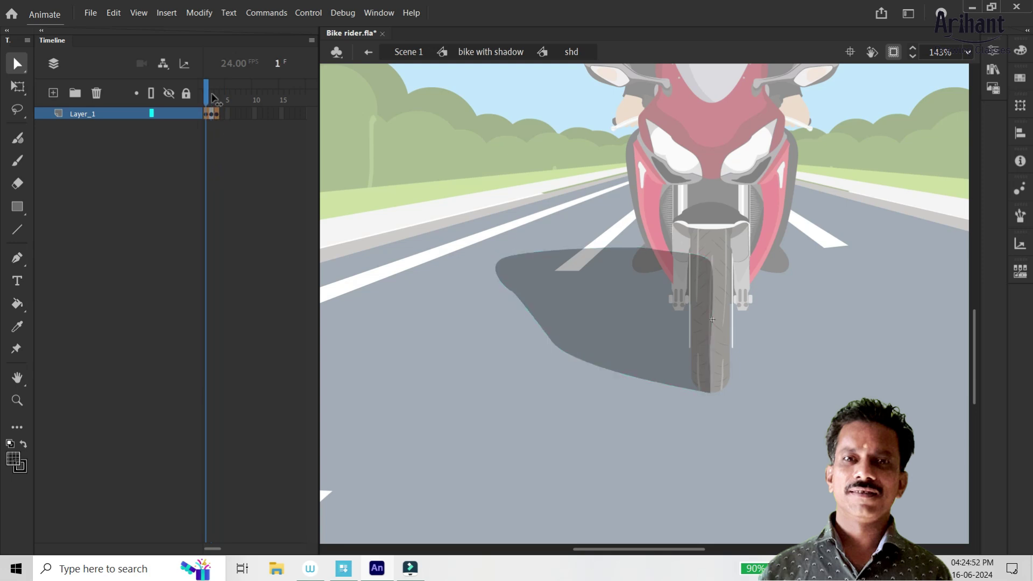
left_click(491, 51)
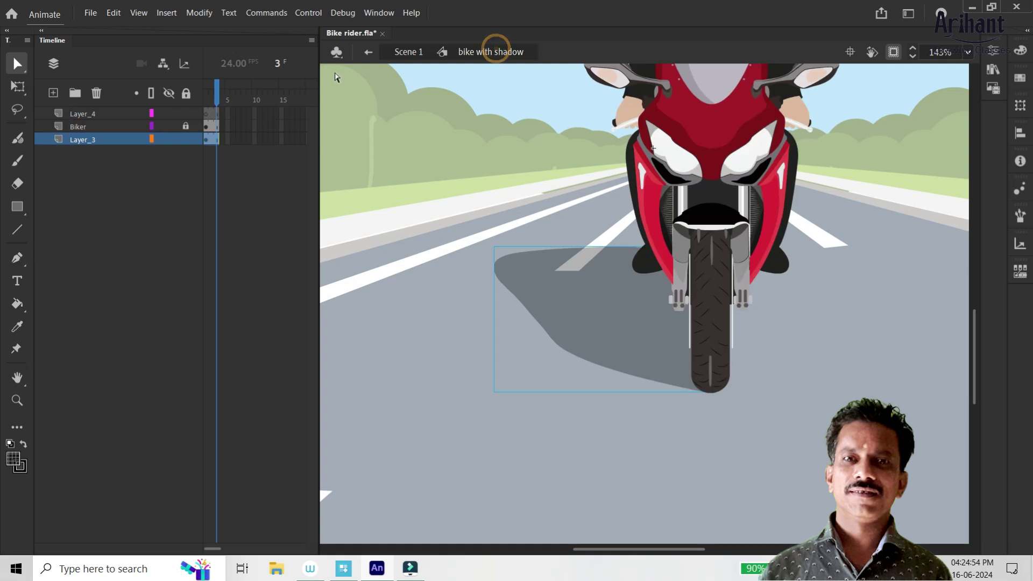
Step: Save the file and play the test movie maximized to check the shadow's movement
key("ctrl+s")
key("ctrl+Return")
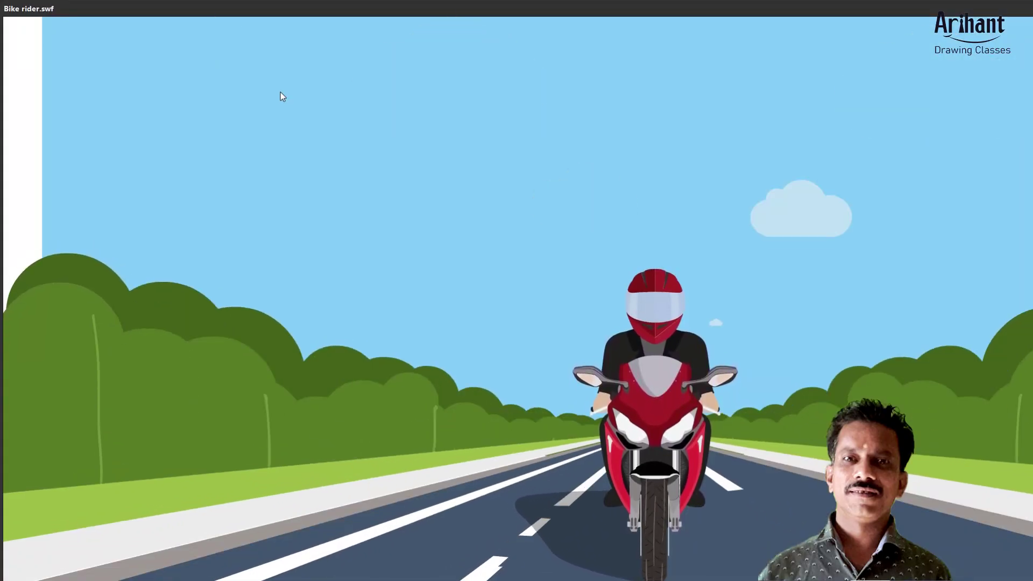
double_click(629, 11)
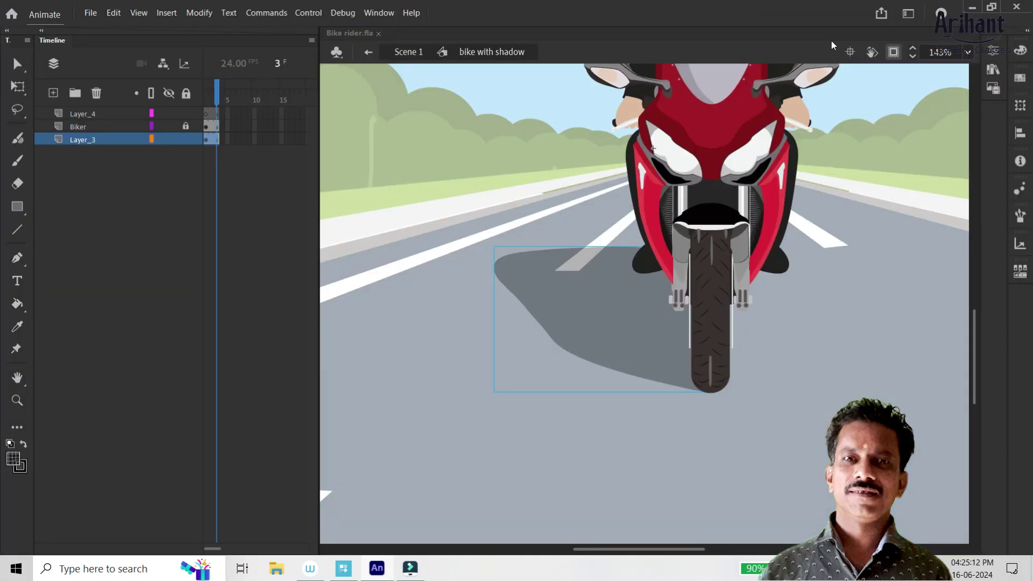
left_click(1016, 7)
Step: In Scene 1, hide bike_with_shadow and Layer_4, unlock and show speed_line, and delete its short white road dashes
left_click(415, 52)
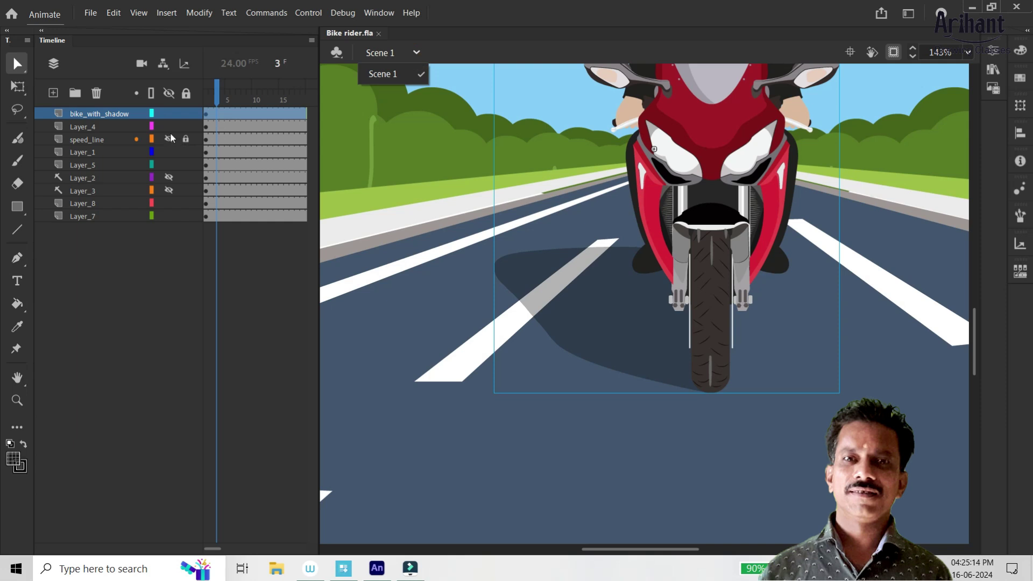
left_click(169, 125)
left_click(169, 114)
left_click(169, 139)
left_click(186, 140)
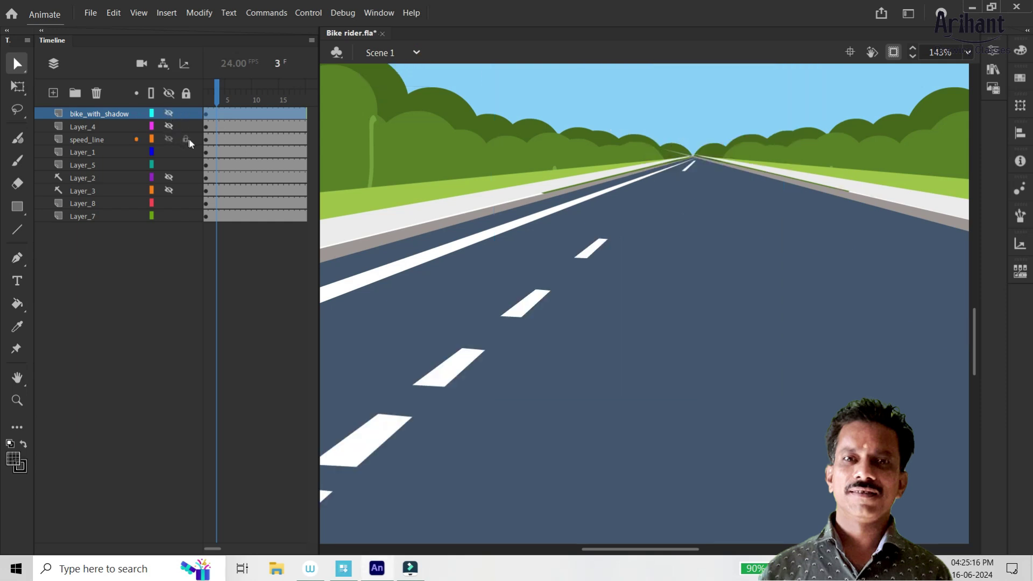
left_click(121, 141)
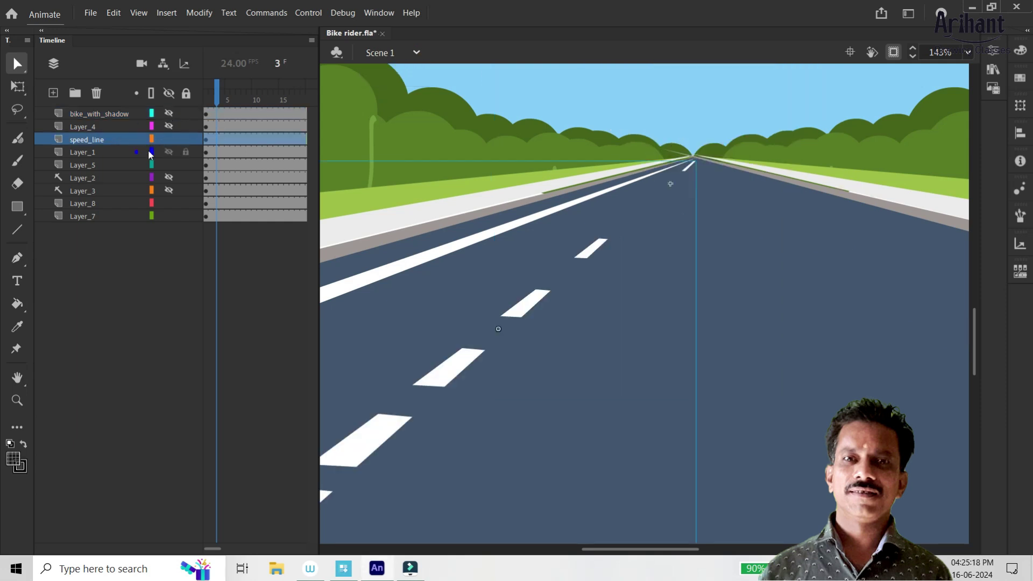
key("Delete")
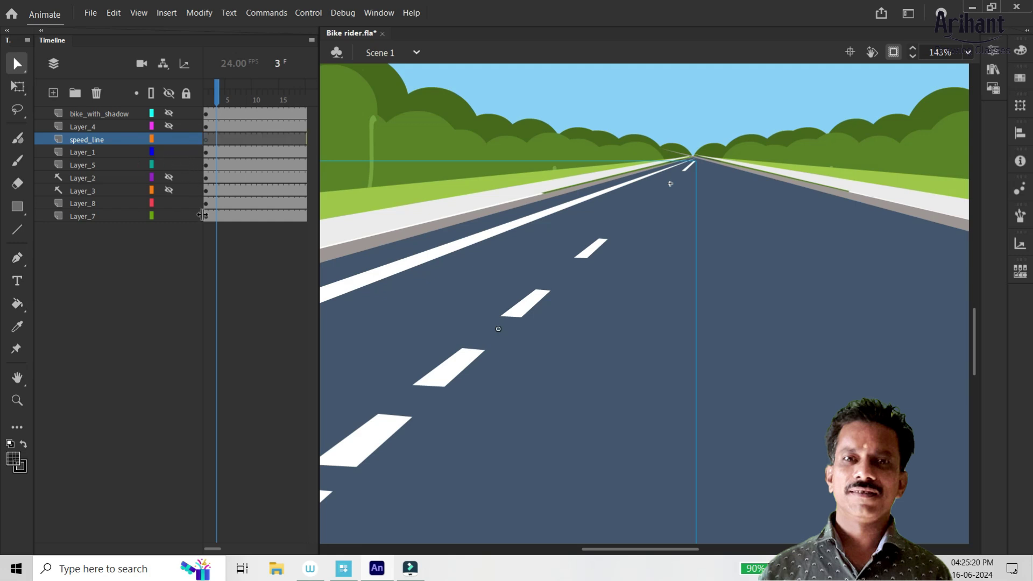
key("Delete")
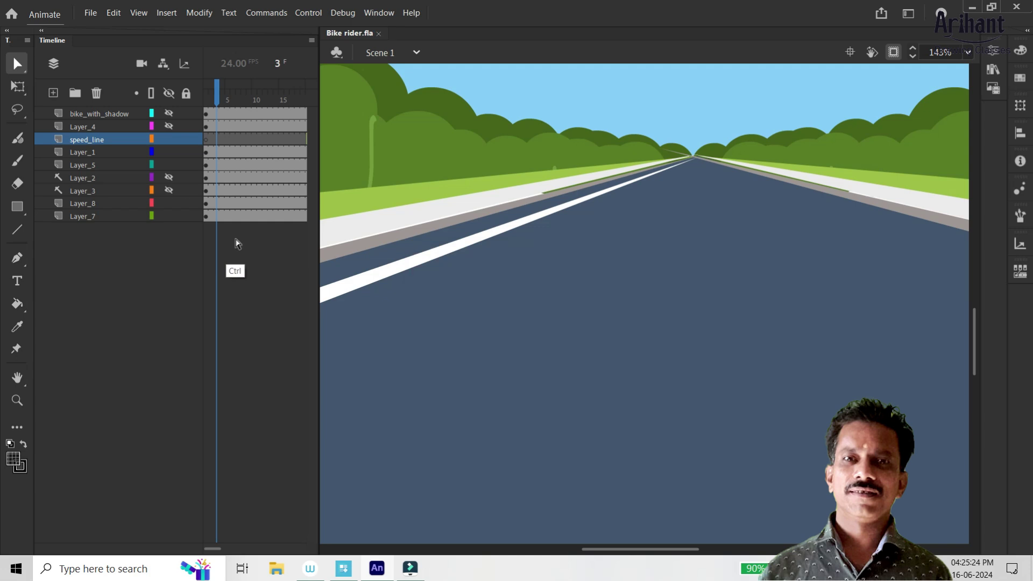
Step: Play the test movie full size to check the road without the short dashes
key("ctrl+Return")
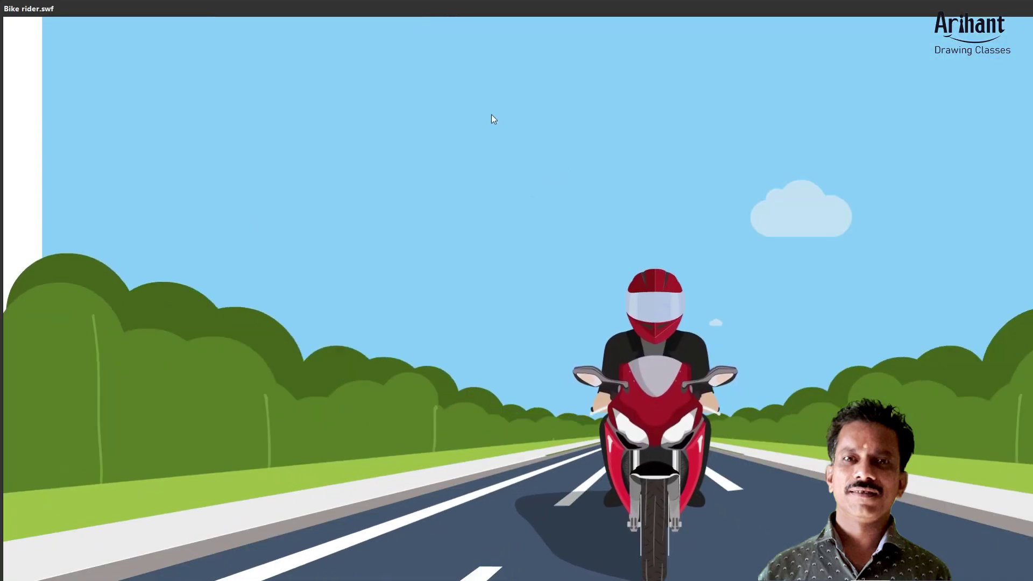
double_click(540, 12)
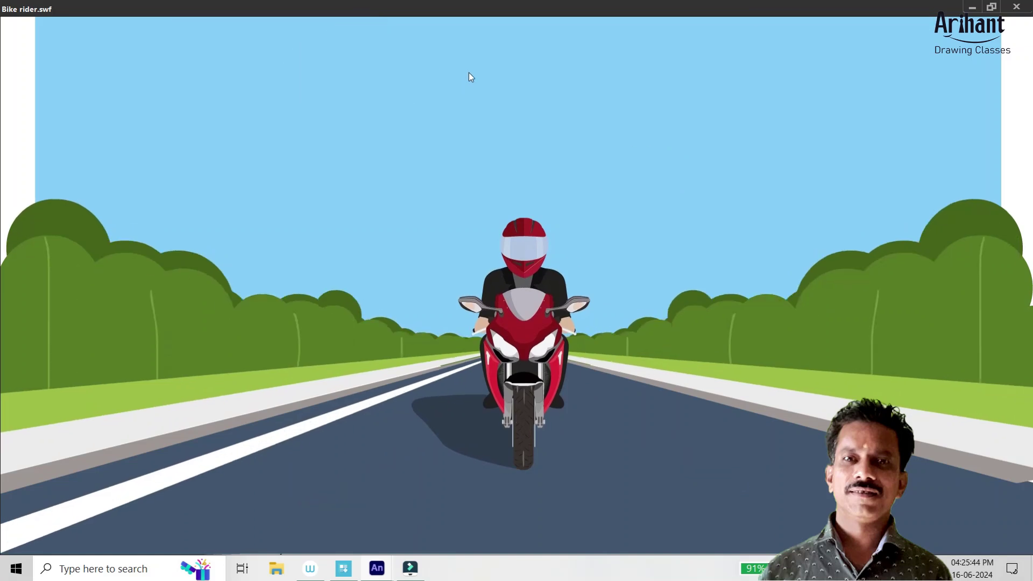
left_click(1015, 5)
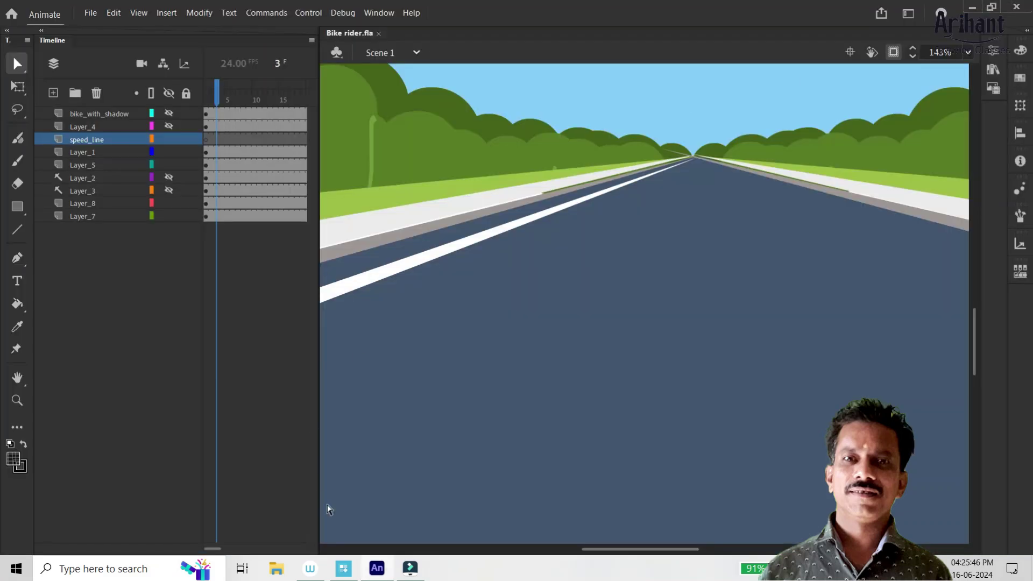
Step: Show the bike_with_shadow and Layer_4 layers again in Scene 1
left_click_drag(217, 99, 206, 98)
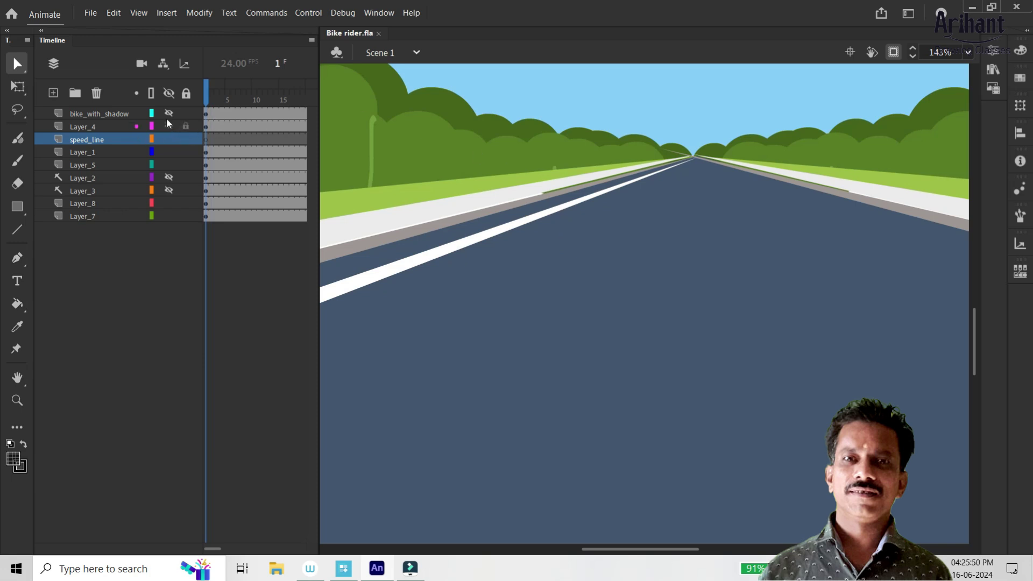
left_click(169, 113)
left_click(211, 112)
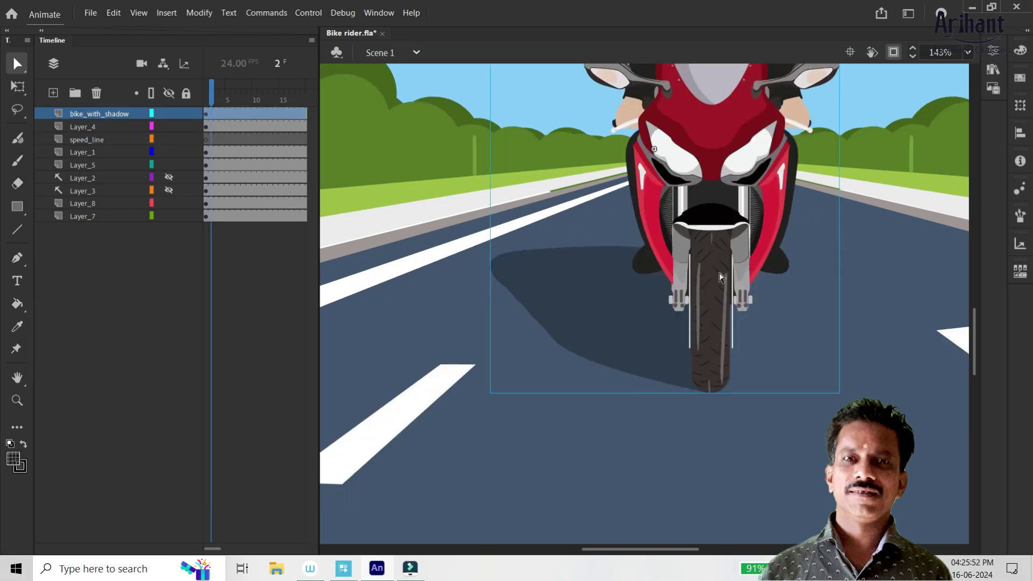
Step: Inside bike with shadow, lock the shadow layer, unlock the Biker layer and open the Biker symbol for editing
double_click(714, 272)
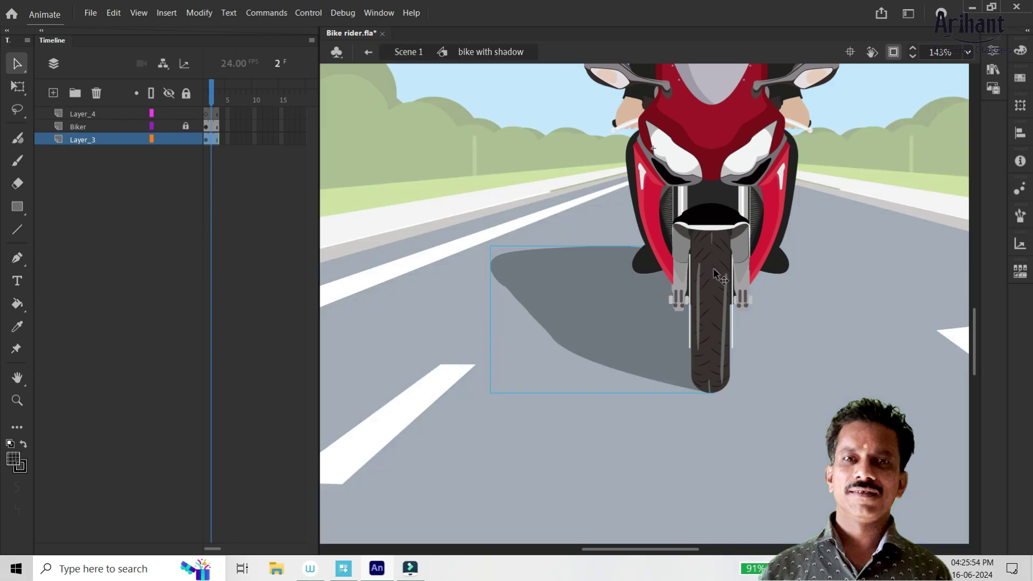
double_click(713, 259)
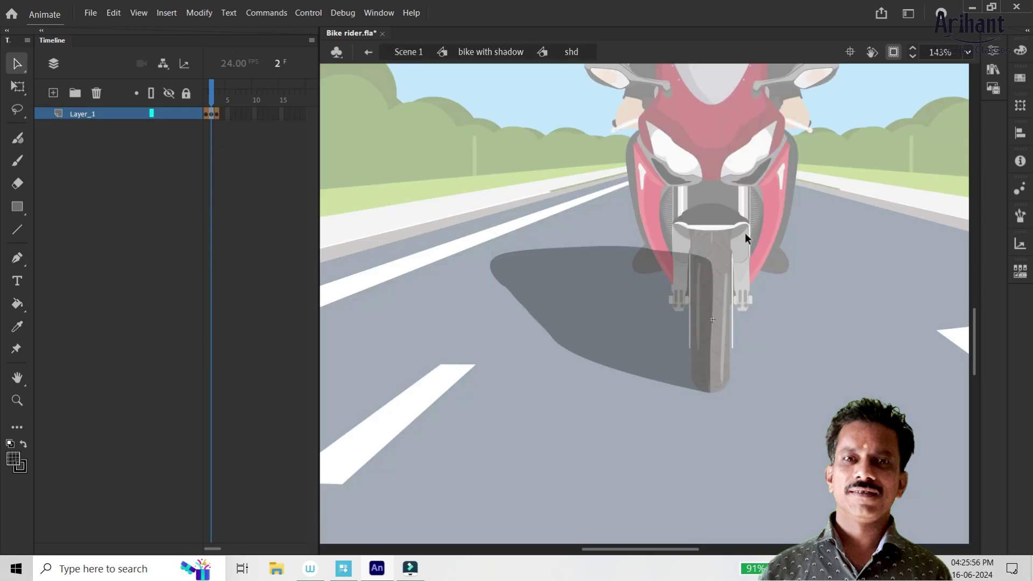
double_click(763, 234)
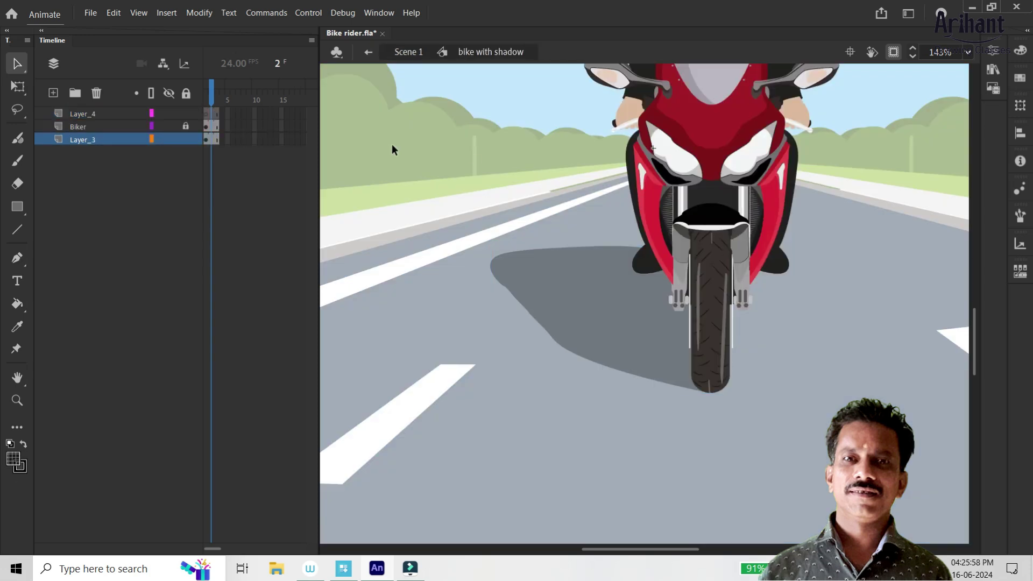
left_click(185, 127)
left_click(698, 226)
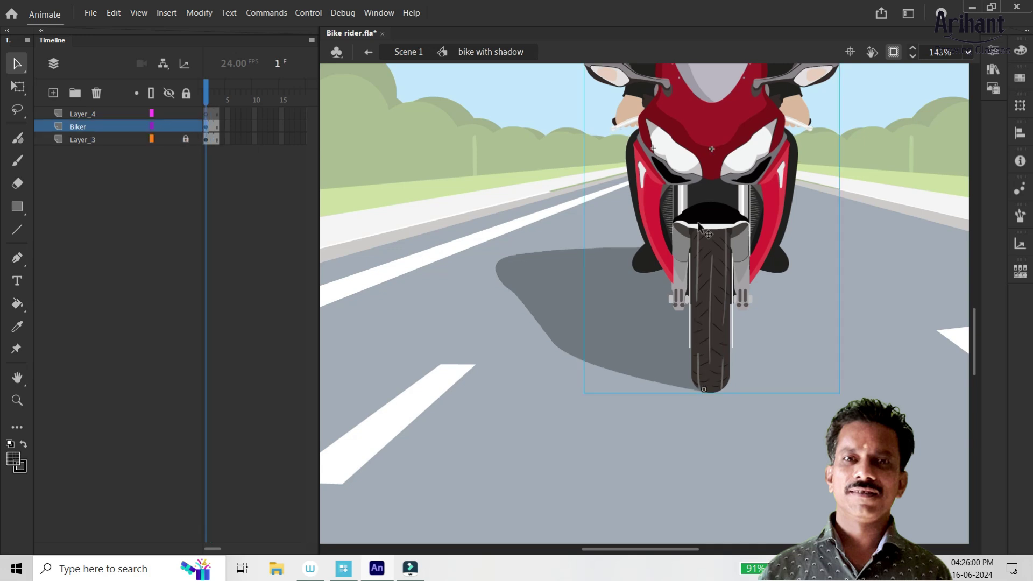
double_click(711, 255)
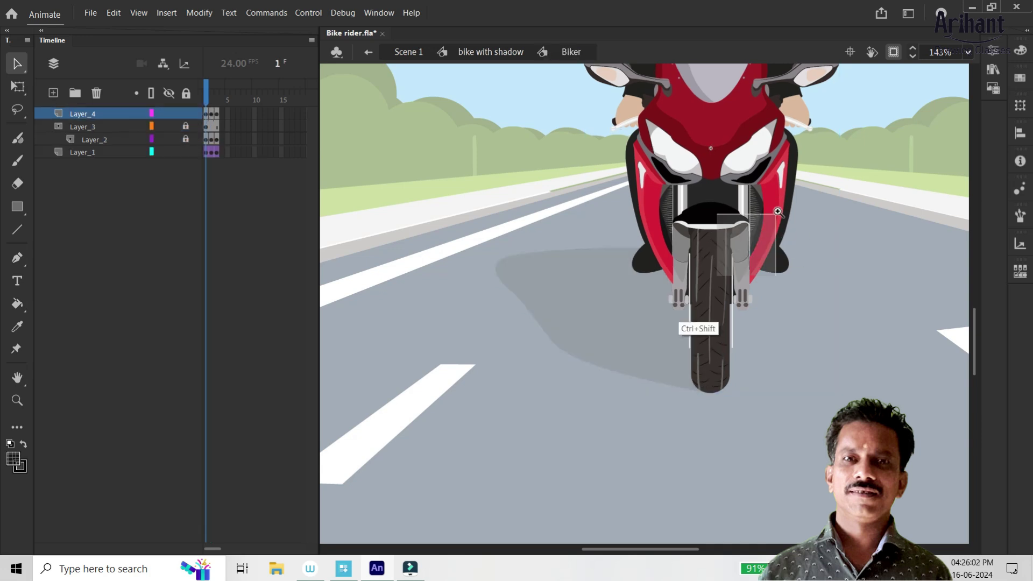
Step: In the Biker symbol, lock every layer except Layer_1 and open the ddfd symbol at the first frame for editing
scroll(730, 316, "up", 3)
left_click(184, 126, "alt")
left_click(184, 127)
left_click(205, 137)
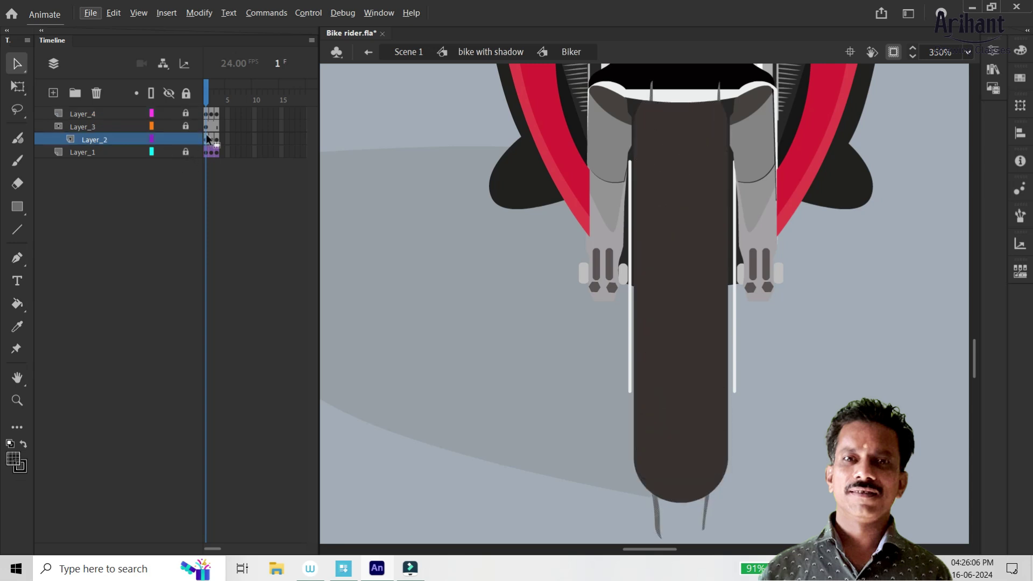
left_click(186, 152, "alt")
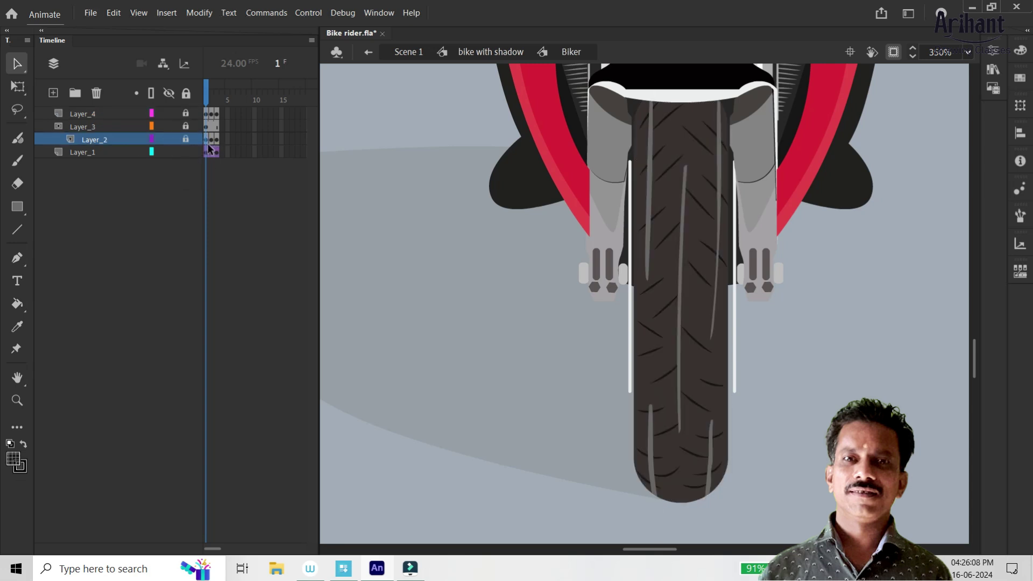
left_click(224, 153)
double_click(667, 170)
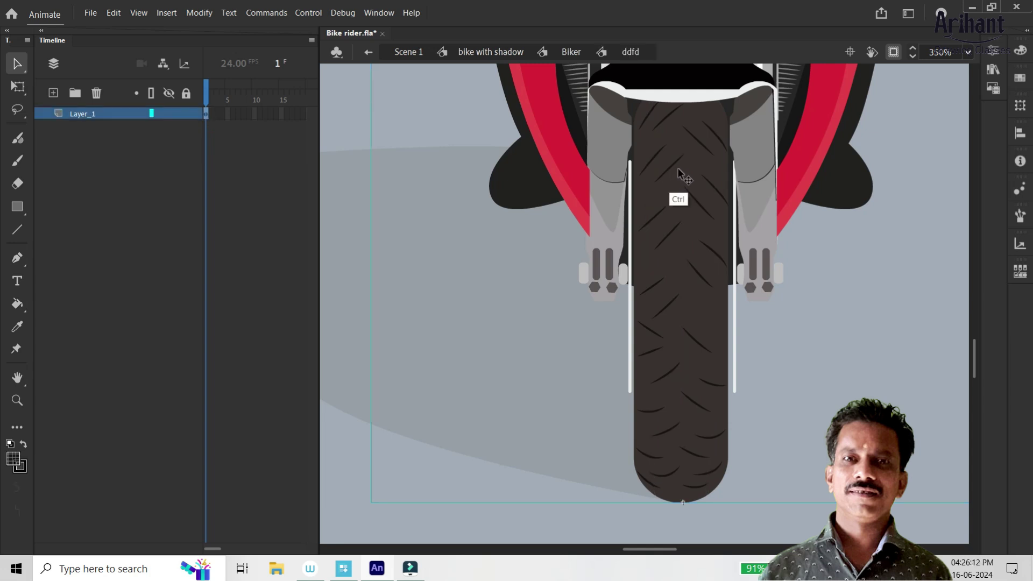
Step: Group all the bike artwork in the ddfd symbol and insert a keyframe at frame 2
key("ctrl+a")
key("ctrl+g")
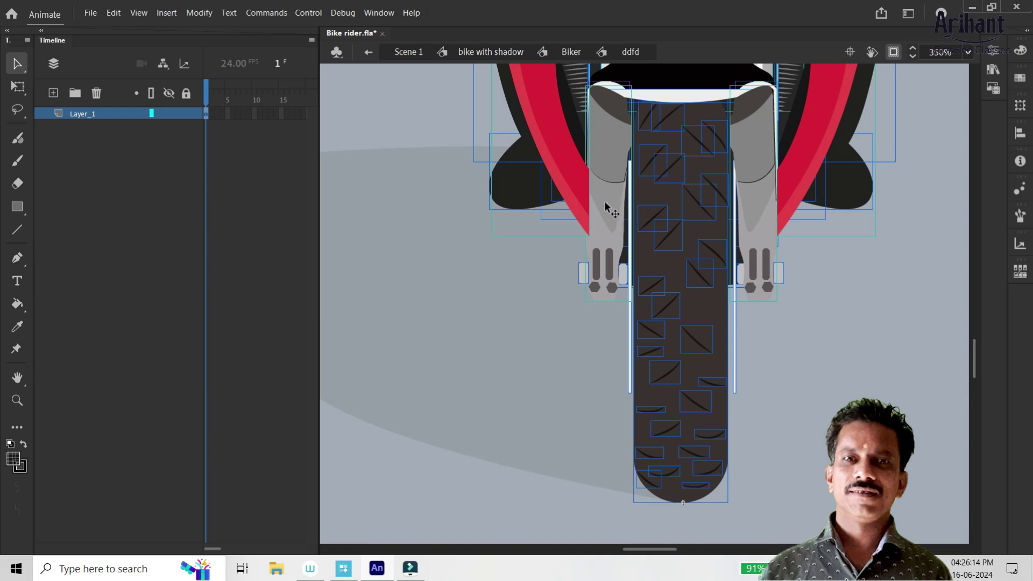
double_click(672, 176)
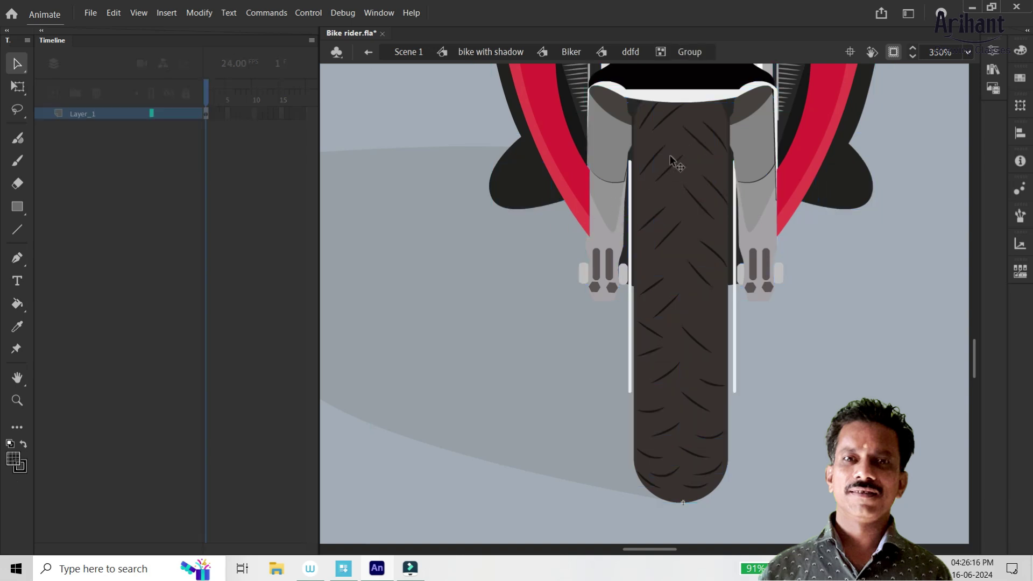
left_click(653, 162, "shift")
left_click(651, 121, "shift")
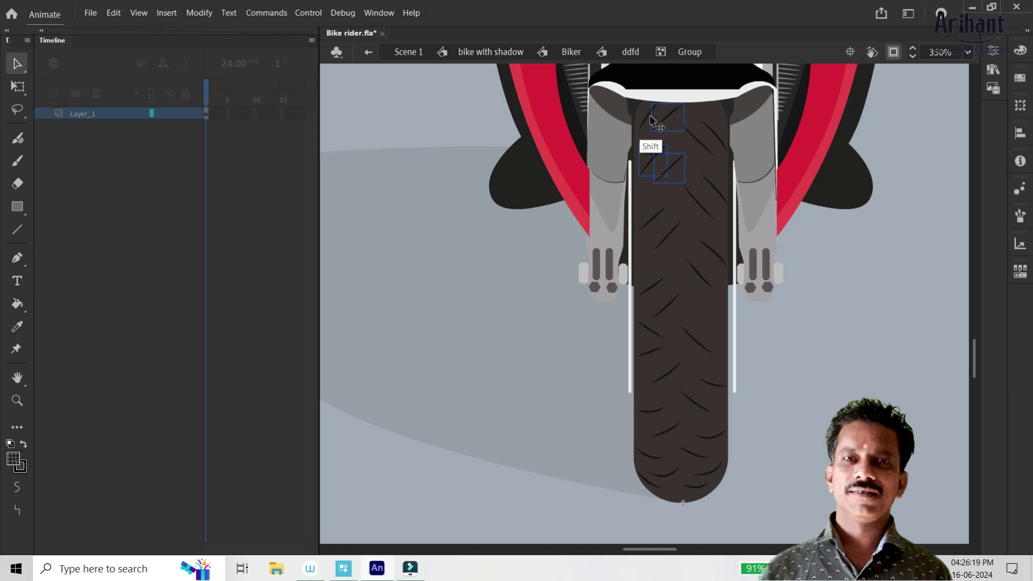
left_click(625, 55)
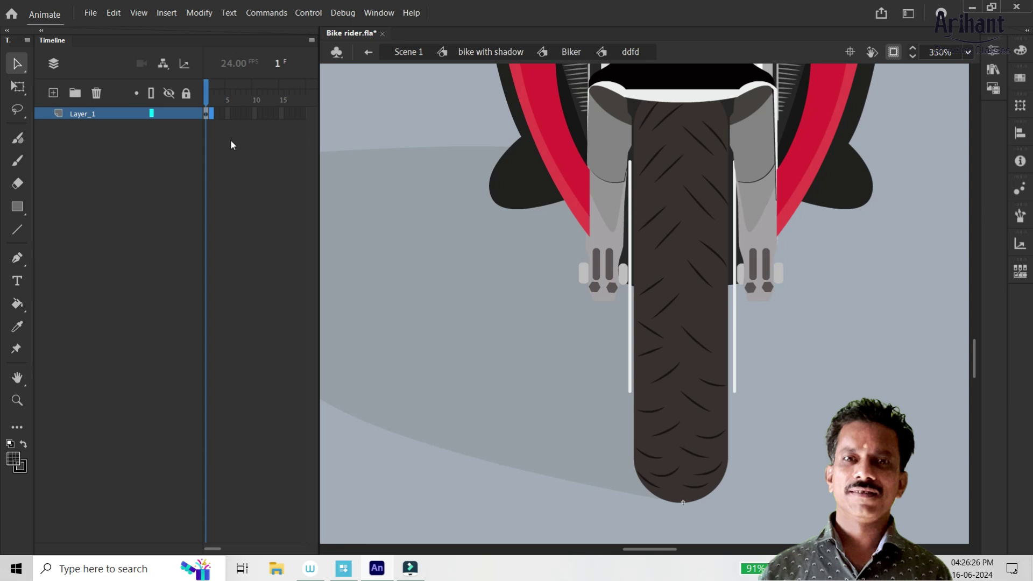
key("F6")
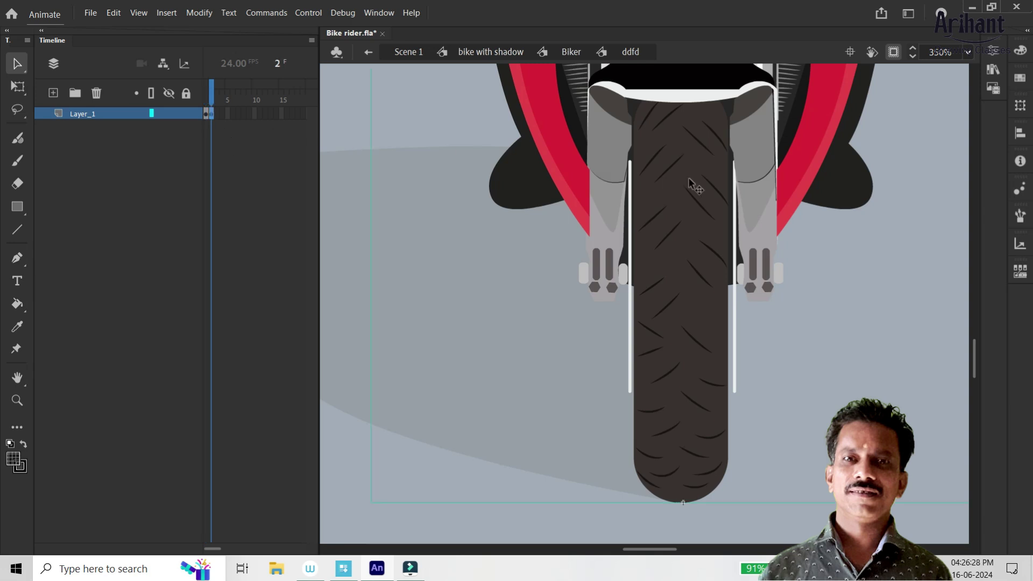
Step: In frame 2's group, select the tyre's tread marks, nudge them slightly down and return to the ddfd symbol
double_click(666, 168)
left_click(712, 161, "shift")
left_click(716, 164, "shift")
left_click(693, 204, "shift")
left_click(668, 235, "shift")
left_click(653, 218, "shift")
left_click(704, 265, "shift")
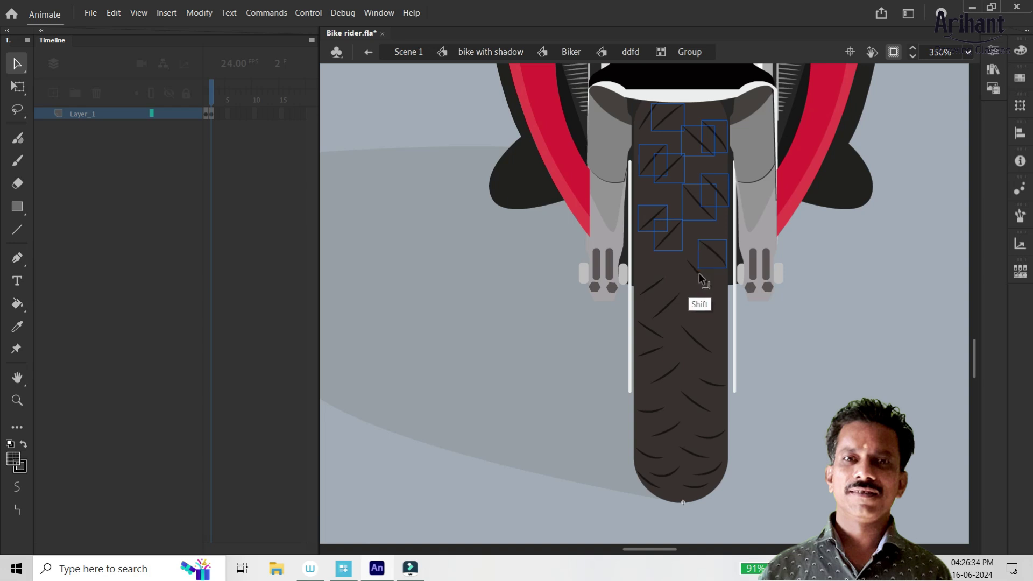
left_click(656, 296, "shift")
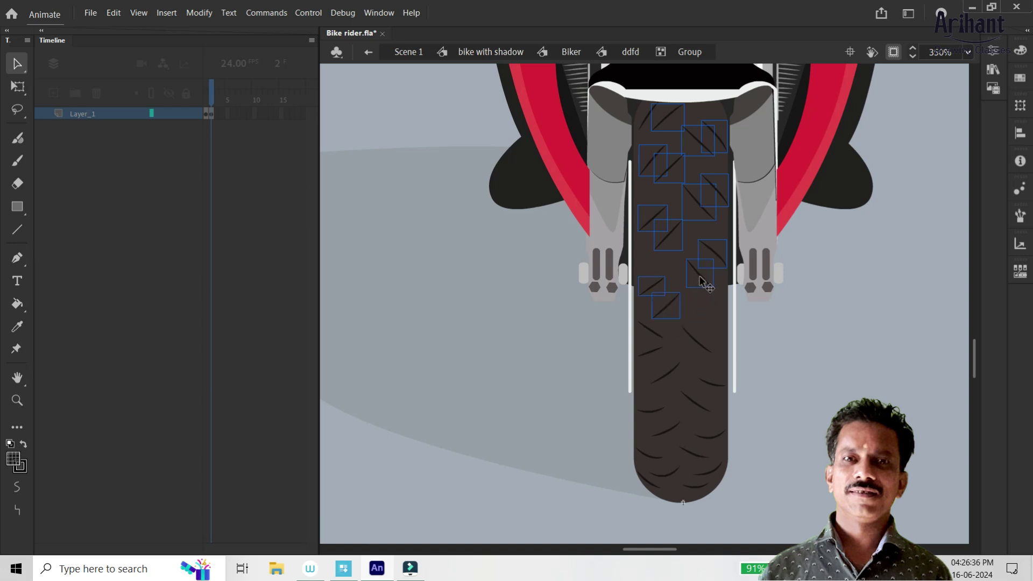
left_click(693, 338, "shift")
left_click(654, 334, "shift")
left_click(661, 353, "shift")
left_click(672, 375, "shift")
left_click(706, 383, "shift")
left_click(689, 402, "shift")
left_click(649, 410, "shift")
left_click(666, 429, "shift")
left_click(693, 453, "shift")
left_click(709, 435, "shift")
left_click(665, 477, "shift")
left_click(710, 473, "shift")
key("Down")
key("Down")
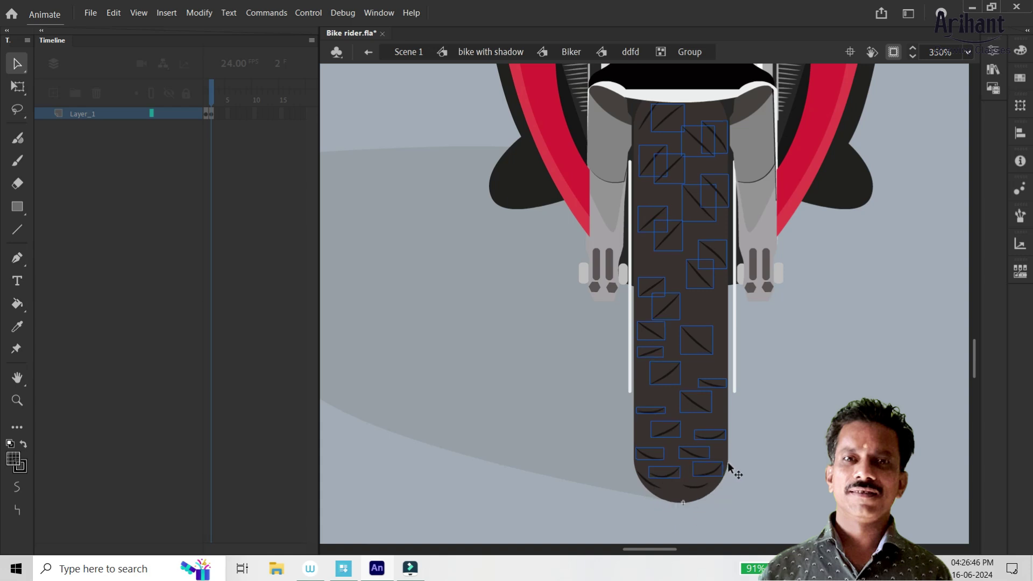
key("Down")
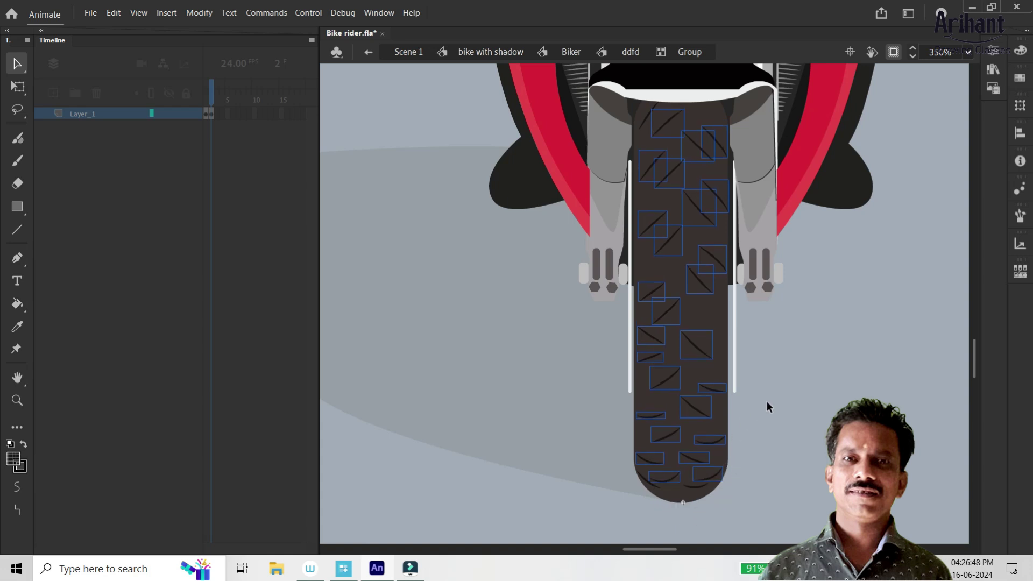
left_click(767, 404)
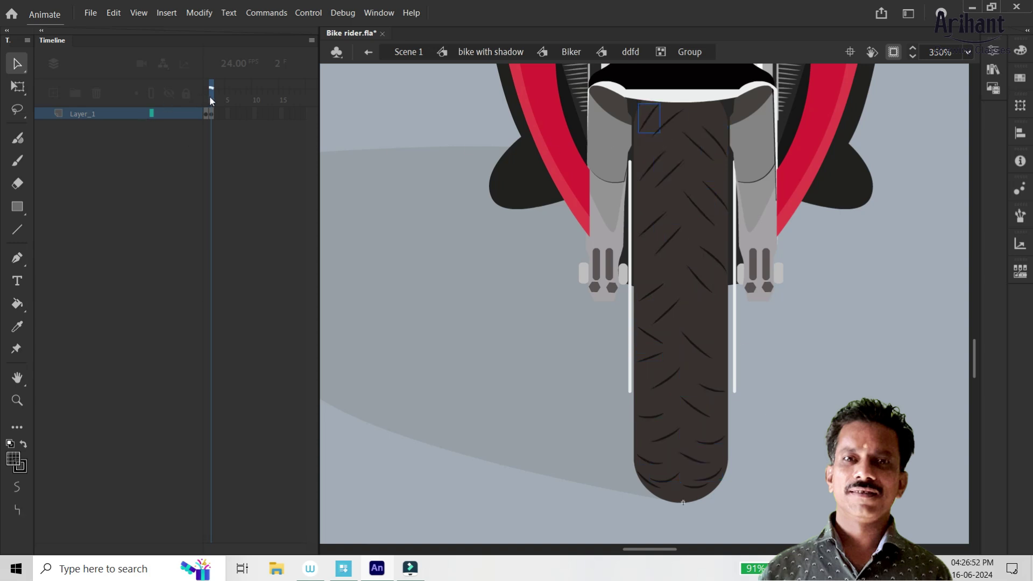
left_click(613, 49)
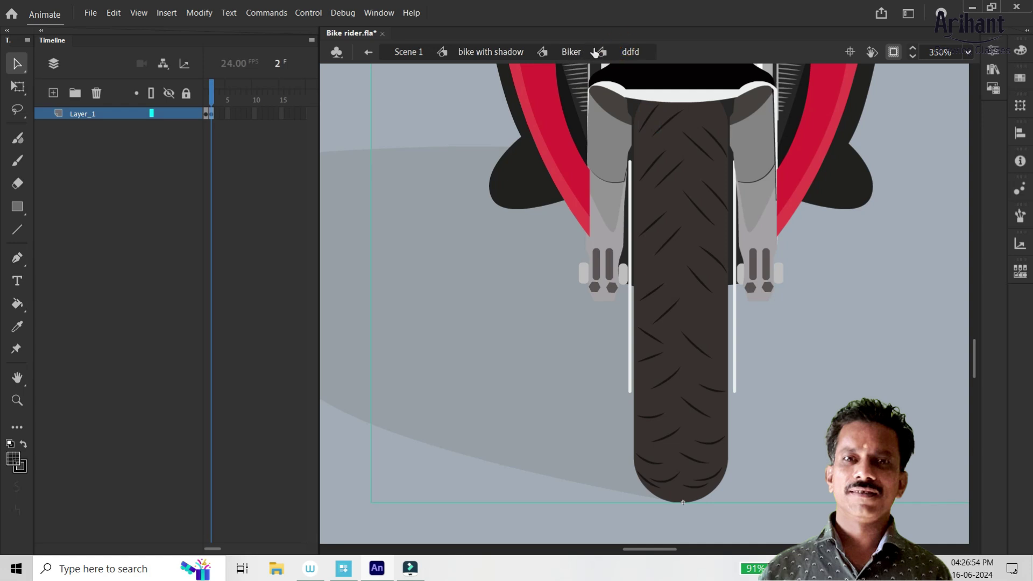
Step: Play the test movie full size to check the tyre tread motion
key("ctrl+Return")
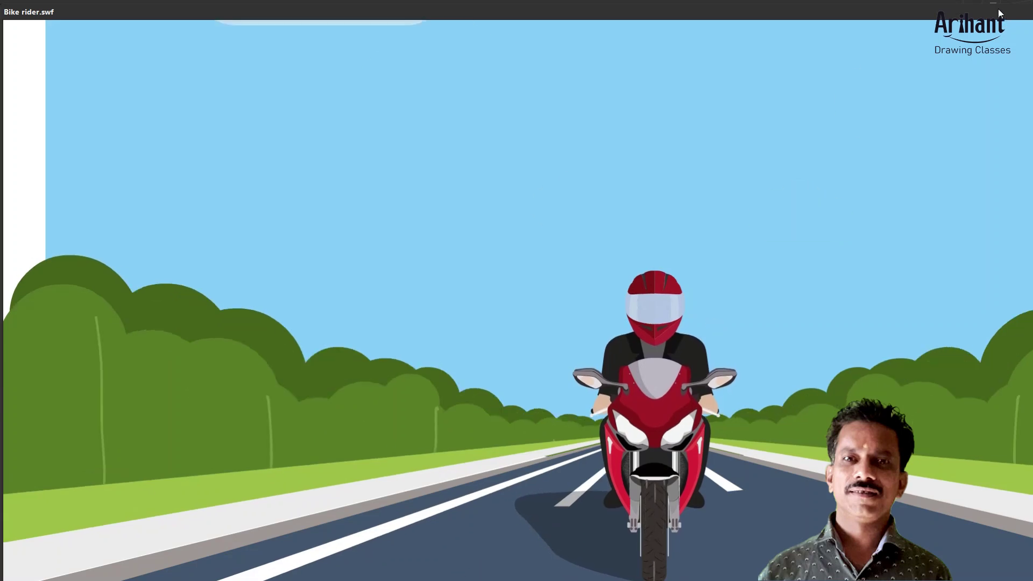
double_click(956, 11)
left_click(1016, 8)
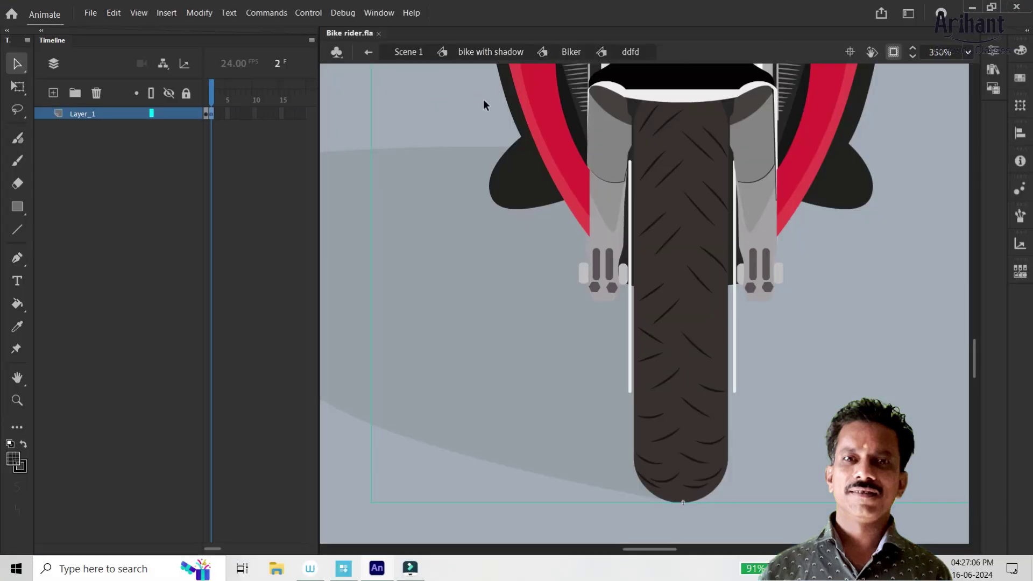
Step: Back in Biker, turn on Sync symbols for Layer_1's classic tween frames and step through the frames to check the tyre
left_click(573, 54)
left_click_drag(209, 96, 207, 93)
left_click(208, 97)
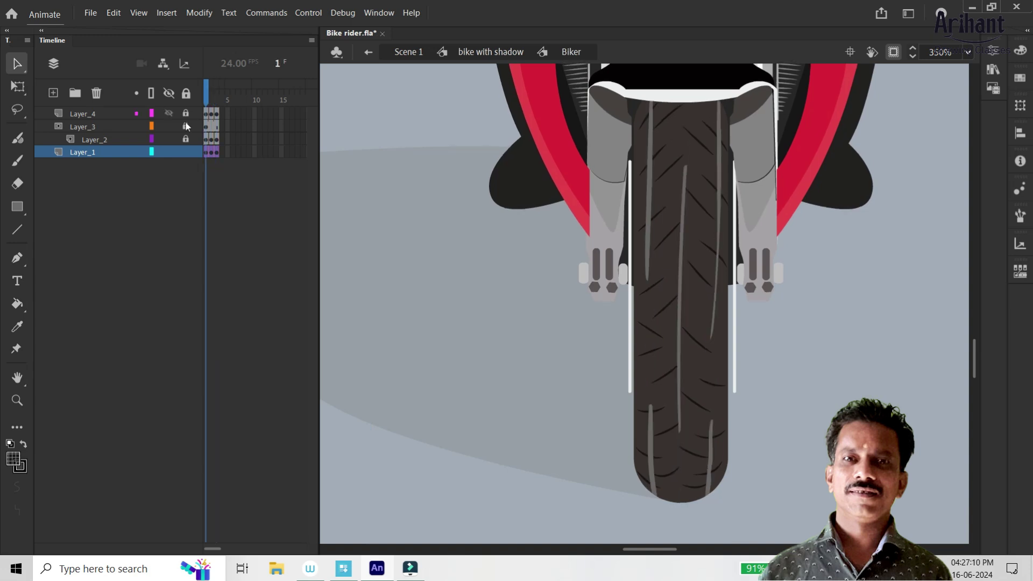
left_click(263, 151)
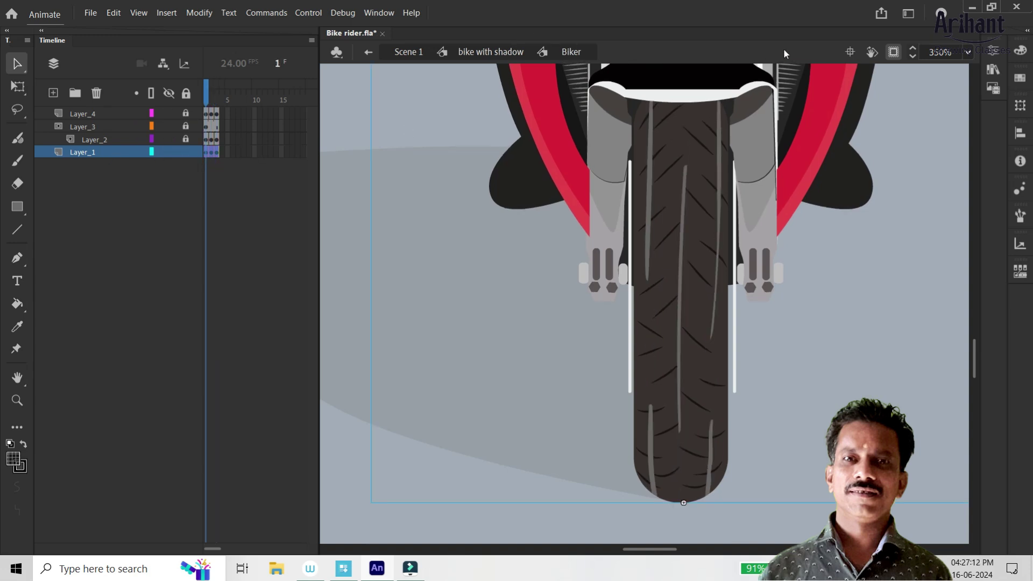
left_click(993, 52)
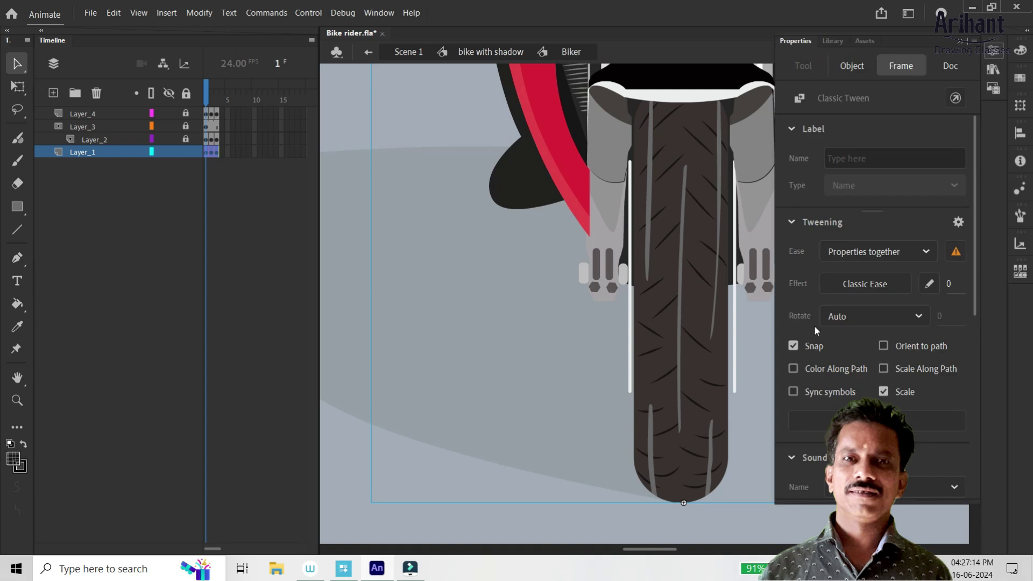
left_click(794, 393)
left_click(219, 189)
mouse_move(208, 94)
left_mouse_down()
mouse_move(216, 92)
mouse_move(207, 90)
left_mouse_up()
key("period")
key("period")
key("comma")
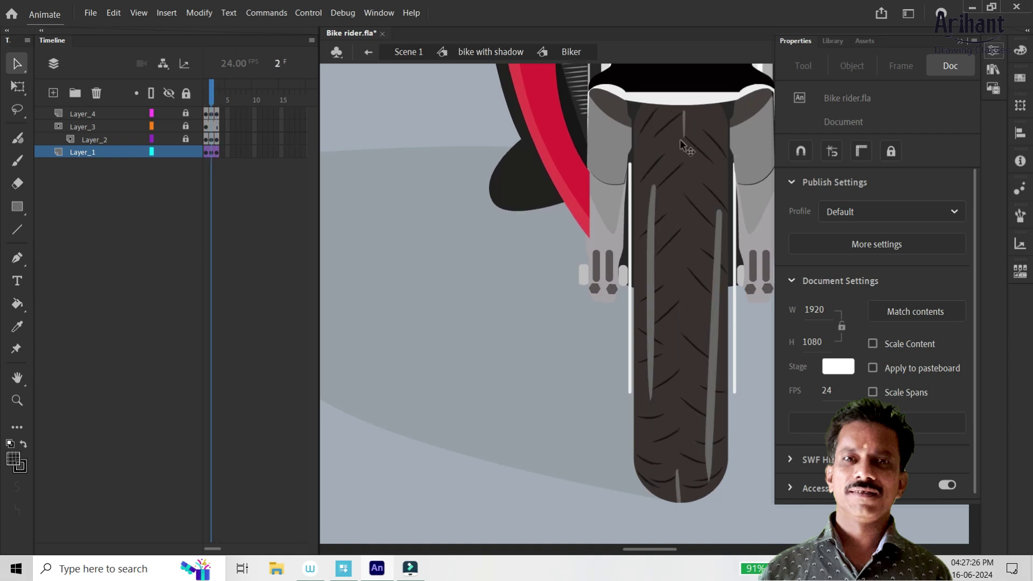
Step: Reopen the ddfd symbol and copy its frame 1 keyframe to frame 3
double_click(675, 148)
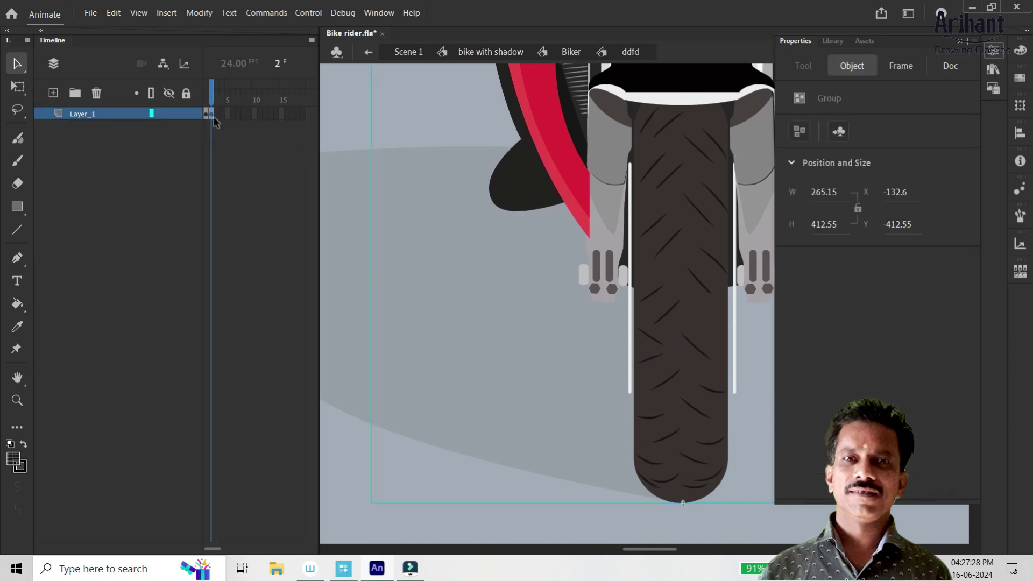
left_click(208, 113)
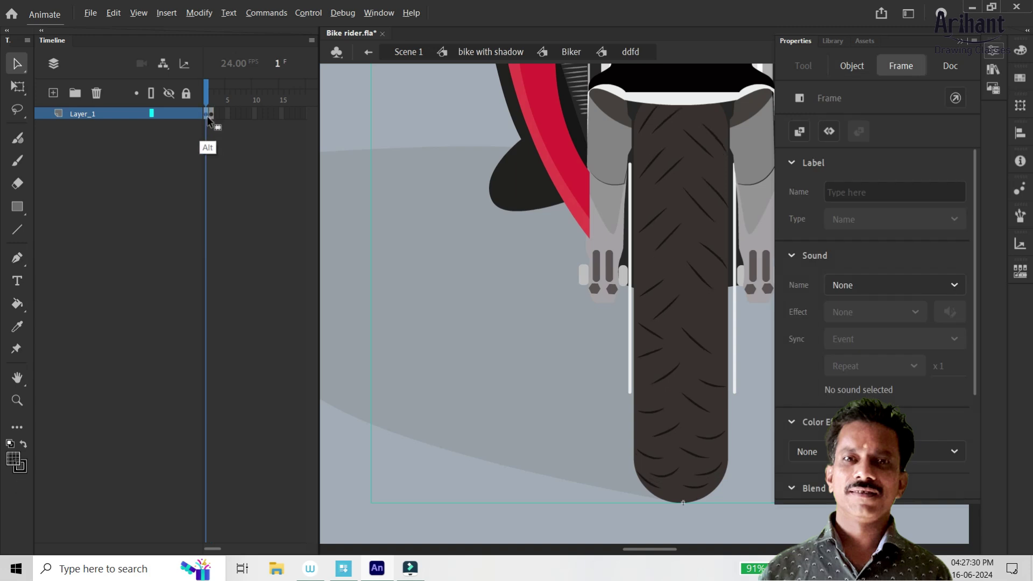
left_click_drag(206, 113, 216, 113, "alt")
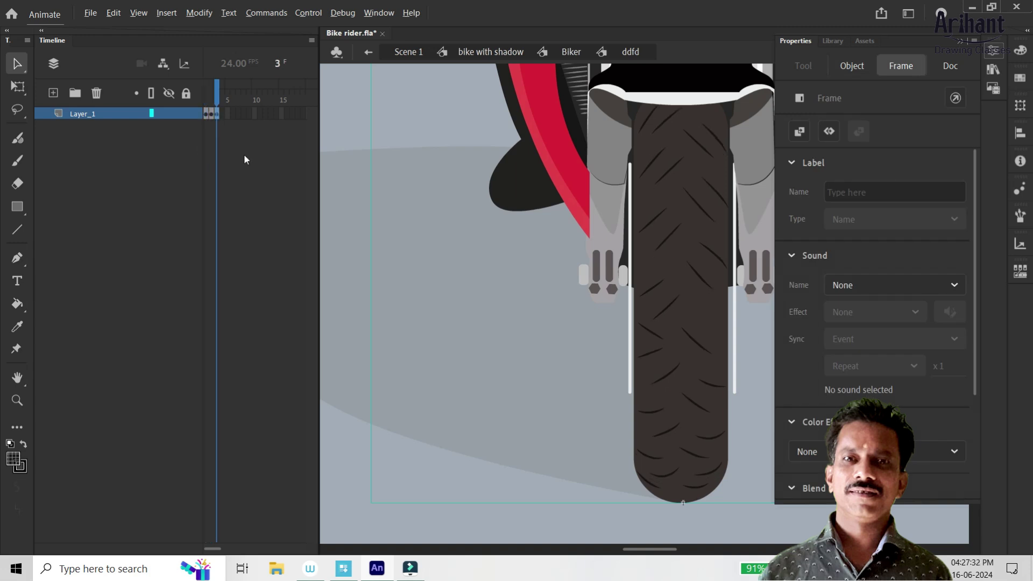
left_click(371, 200)
left_click(664, 174)
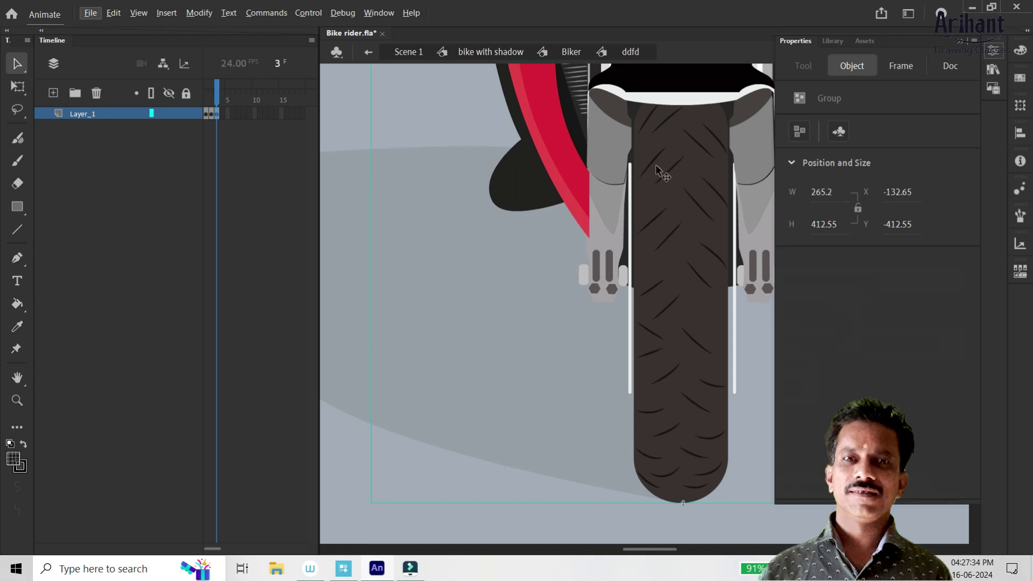
Step: In frame 3's group, select all the tyre's tread marks and nudge them up to Y -173.15
double_click(654, 163)
left_click(652, 156, "shift")
left_click(648, 119, "shift")
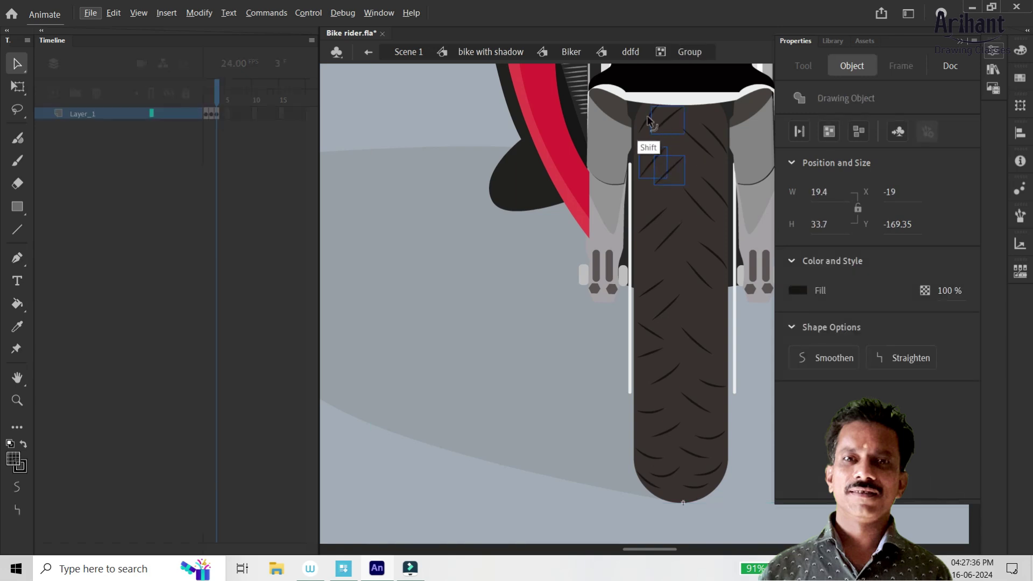
left_click(700, 149, "shift")
left_click(715, 151, "shift")
left_click(715, 199, "shift")
left_click(674, 228, "shift")
left_click(717, 261, "shift")
left_click(673, 304, "shift")
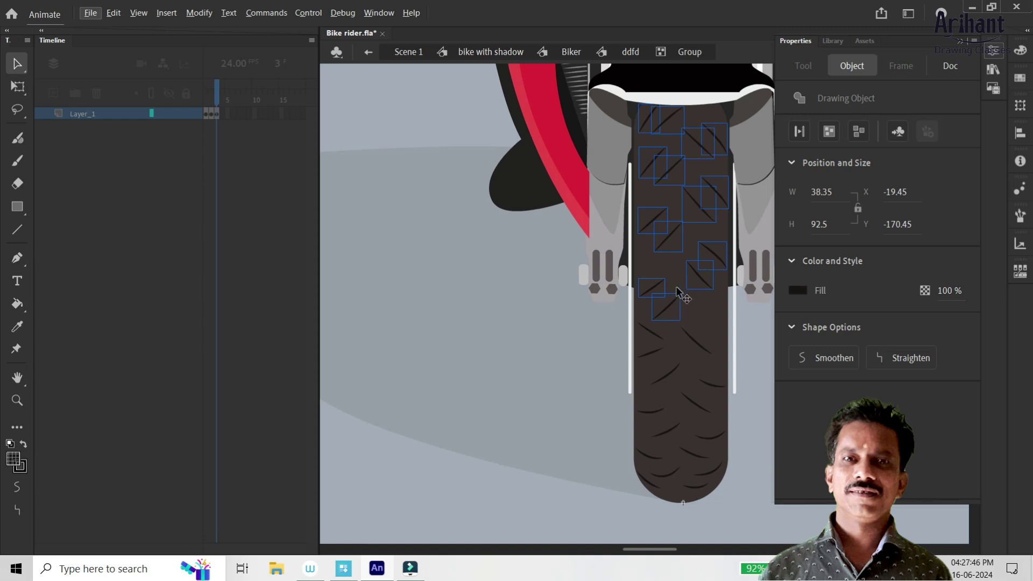
left_click(653, 351, "shift")
left_click(656, 336, "shift")
left_click(696, 340, "shift")
left_click(668, 375, "shift")
left_click(713, 386, "shift")
left_click(698, 406, "shift")
left_click(658, 412, "shift")
left_click(667, 430, "shift")
left_click(699, 453, "shift")
left_click(649, 453, "shift")
left_click(665, 472, "shift")
left_click(710, 434, "shift")
left_click(707, 473, "shift")
left_click(697, 486, "shift")
left_click(658, 488, "shift")
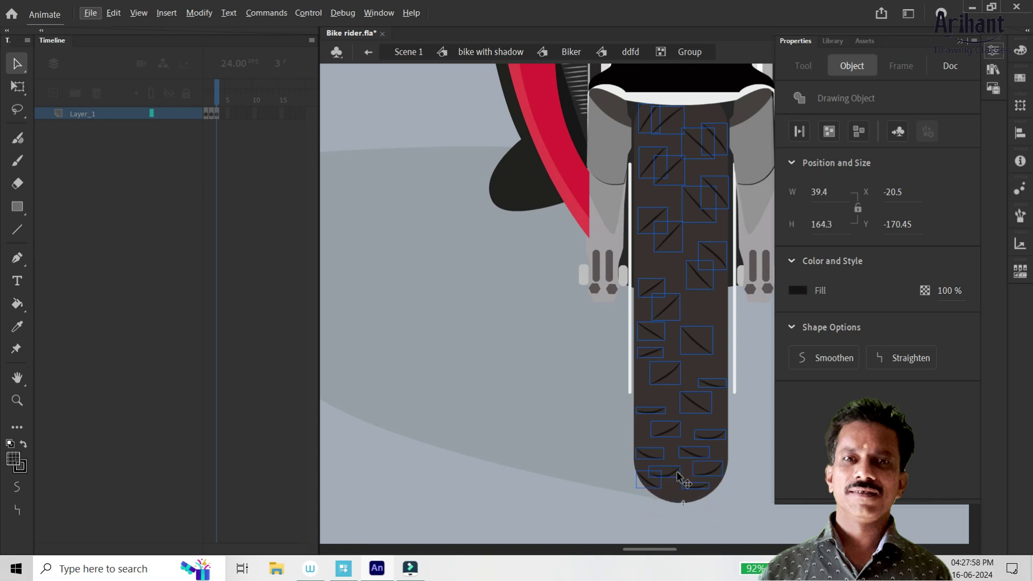
key("Up")
key("Up")
key("Up")
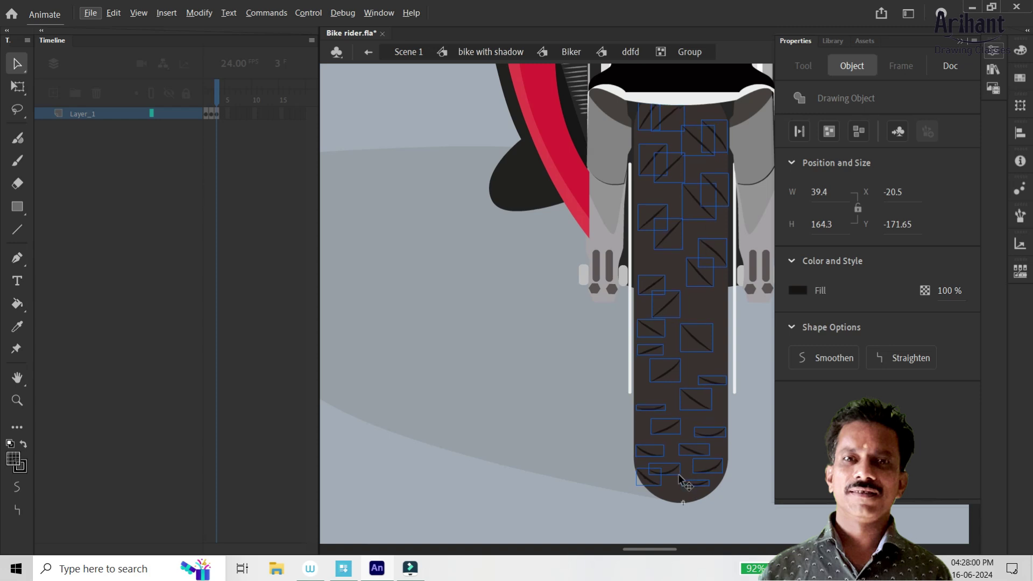
key("Up")
key("Up")
key("Up")
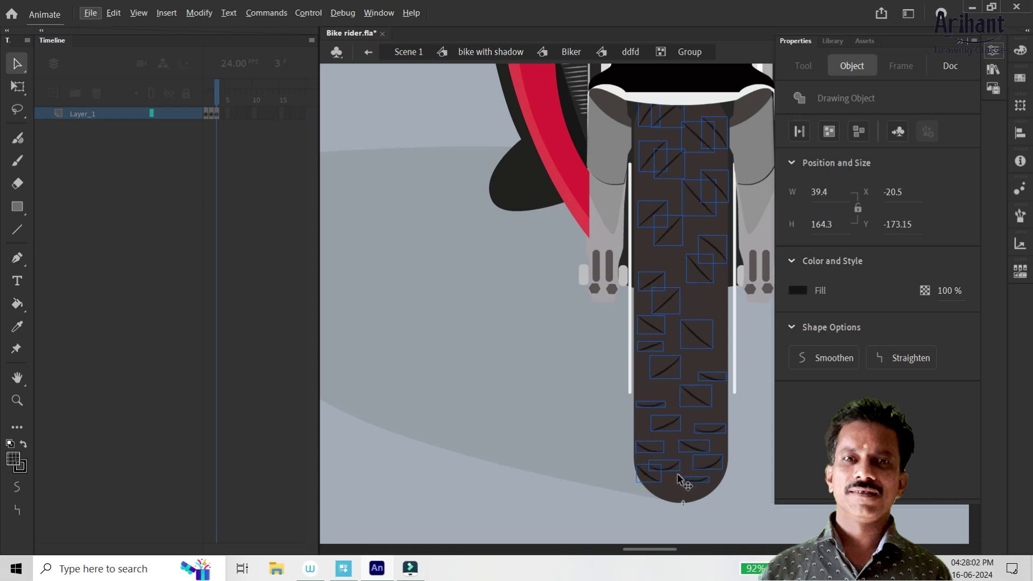
left_click(598, 494)
Step: Nudge the two lowest tread marks at the bottom of the tyre down to Y -16.15
left_click(650, 473)
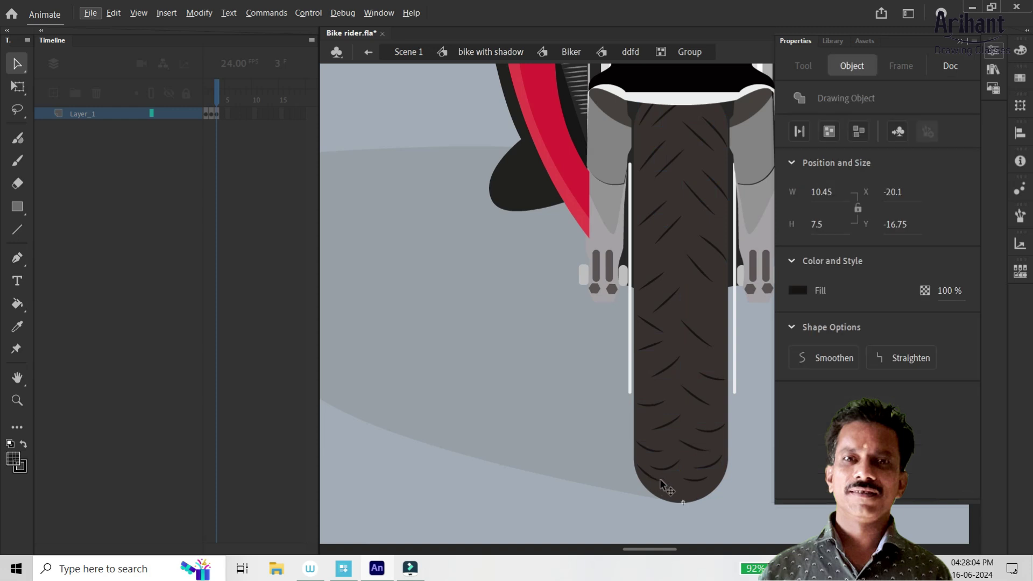
left_click(695, 479, "shift")
key("alt+f")
key("Down")
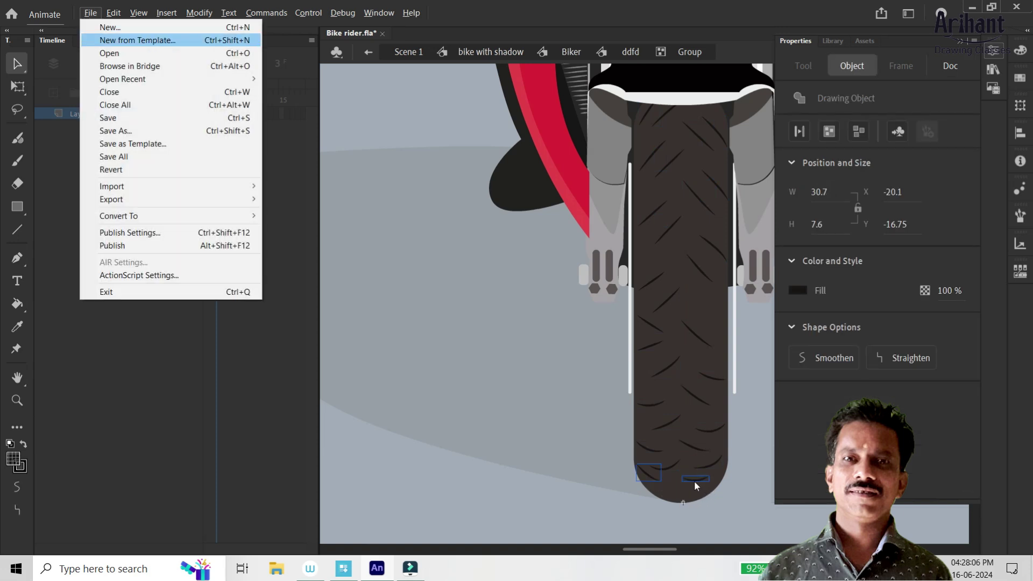
key("Escape")
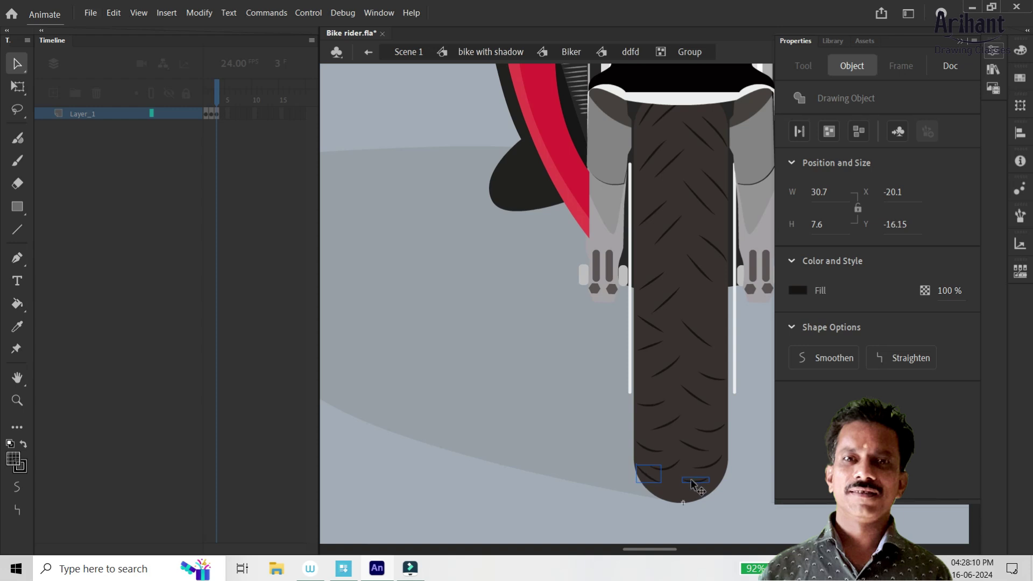
Step: Return to Scene 1 and play the test movie to check the tyre with three tread positions
left_click(415, 52)
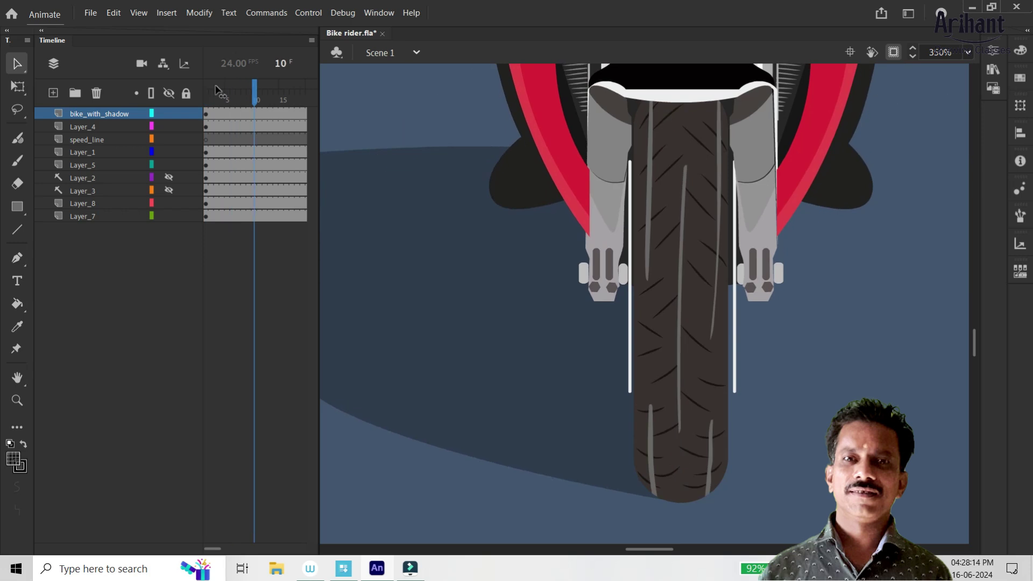
key("ctrl+Return")
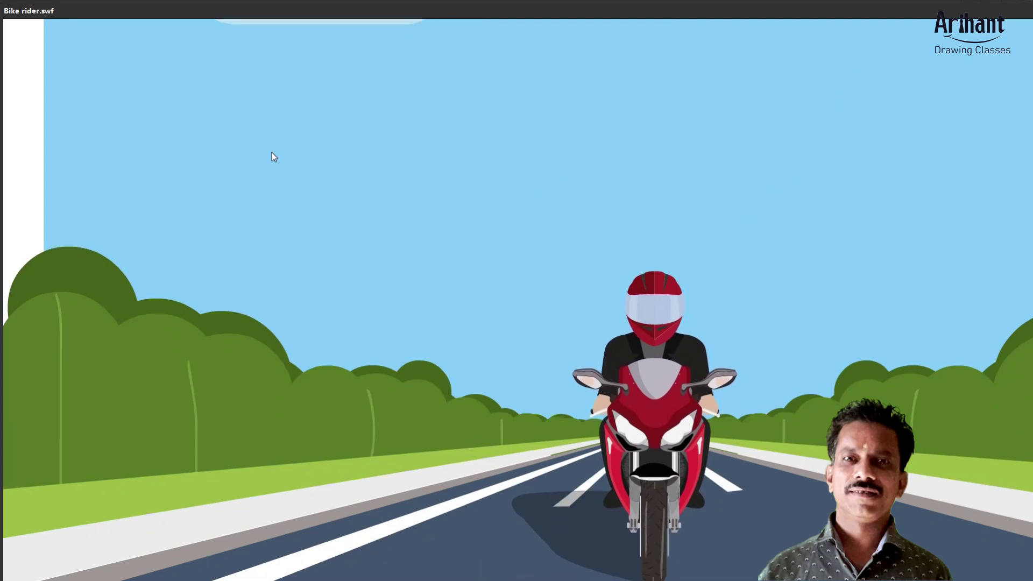
left_click_drag(547, 9, 549, 8)
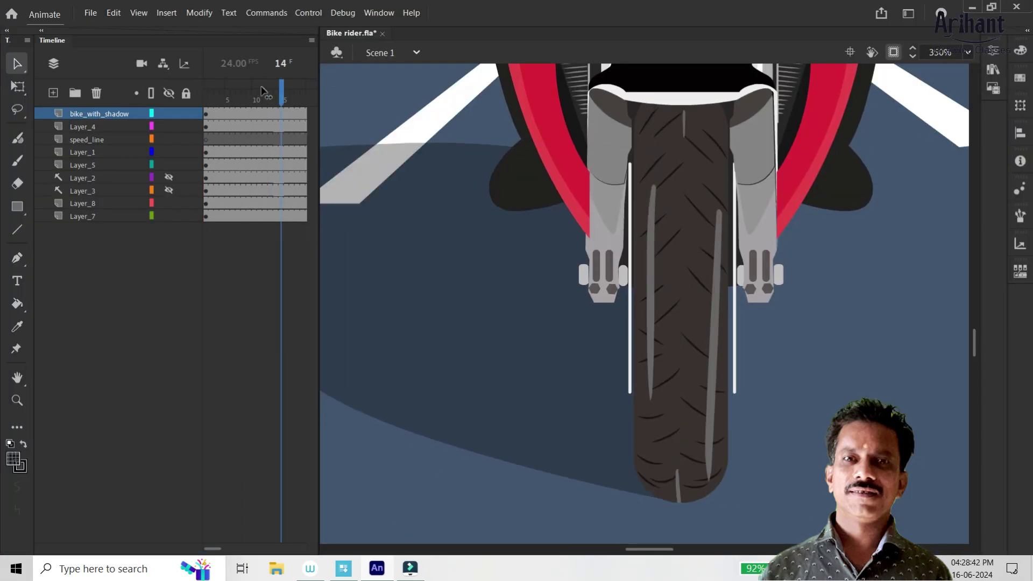
Step: Play Scene 1's timeline to check the bike and tyre motion with the whole rider in view
key("Return")
key("ctrl+minus")
key("ctrl+minus")
key("Return")
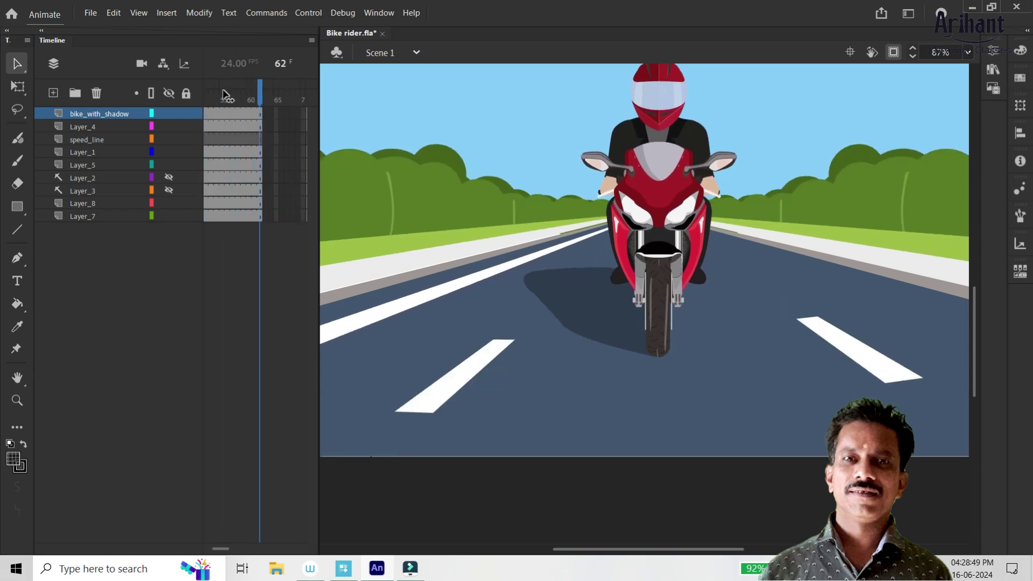
Step: Open the bike with shadow symbol and extend all three layers to frame 64, removing the extra keyframes at frame 65
left_click(661, 186)
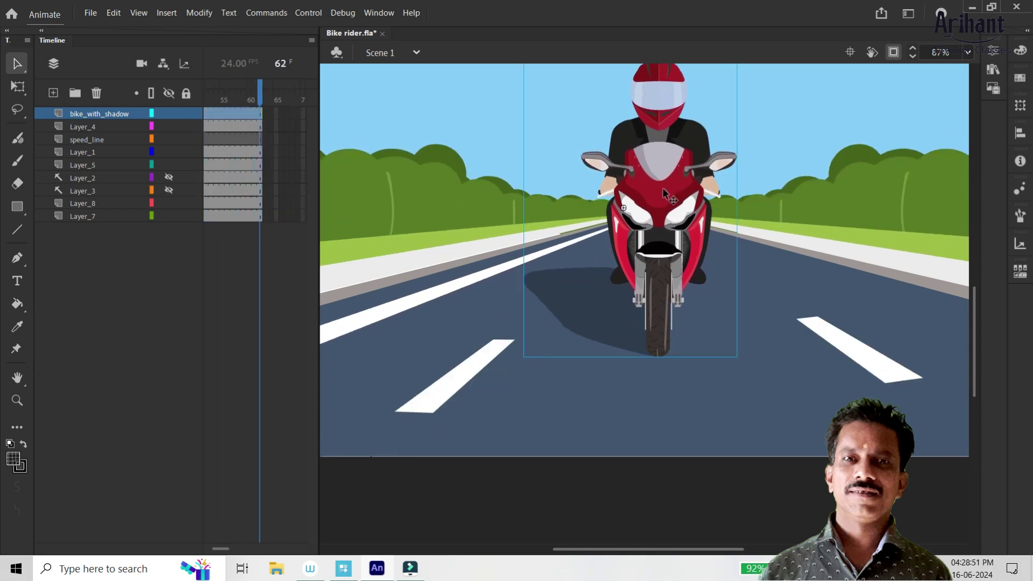
double_click(665, 188)
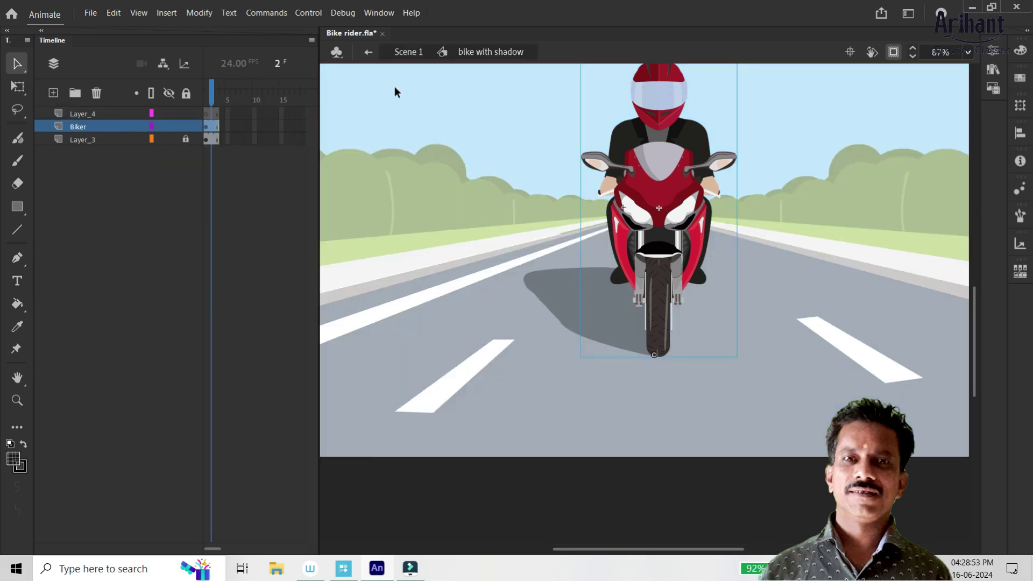
left_click_drag(228, 110, 298, 139)
scroll(228, 113, "right", 2)
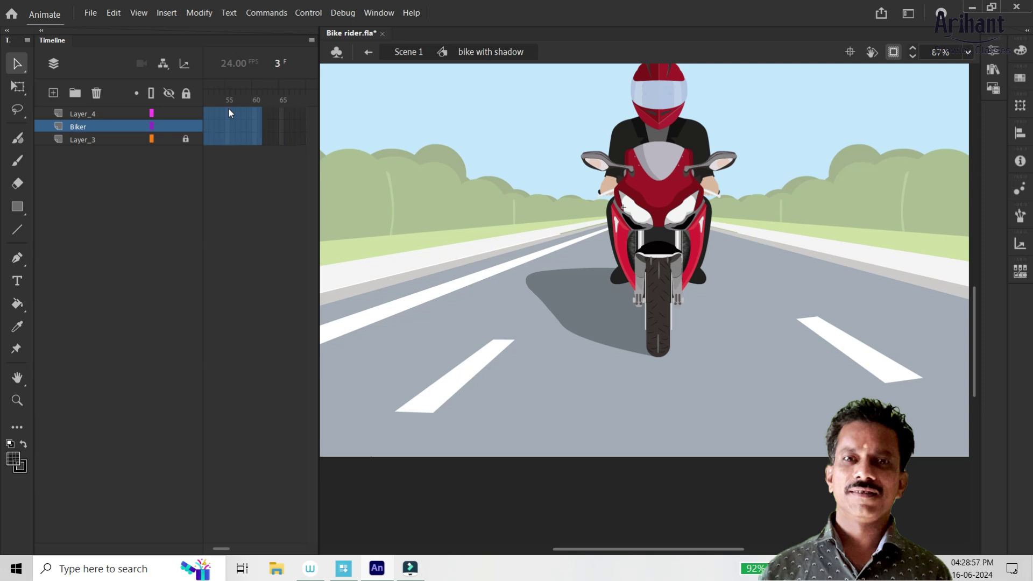
right_click(261, 140)
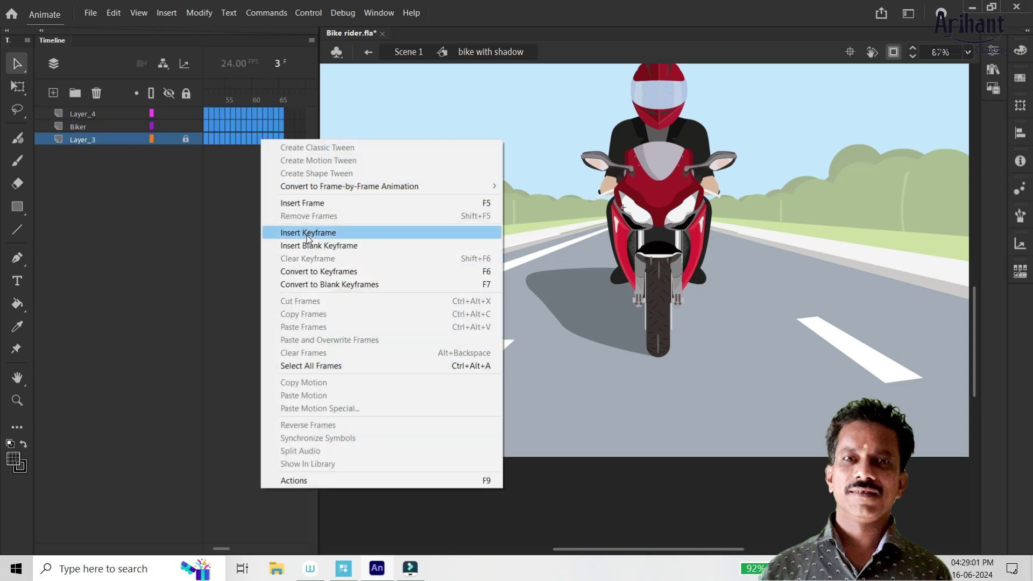
left_click(307, 233)
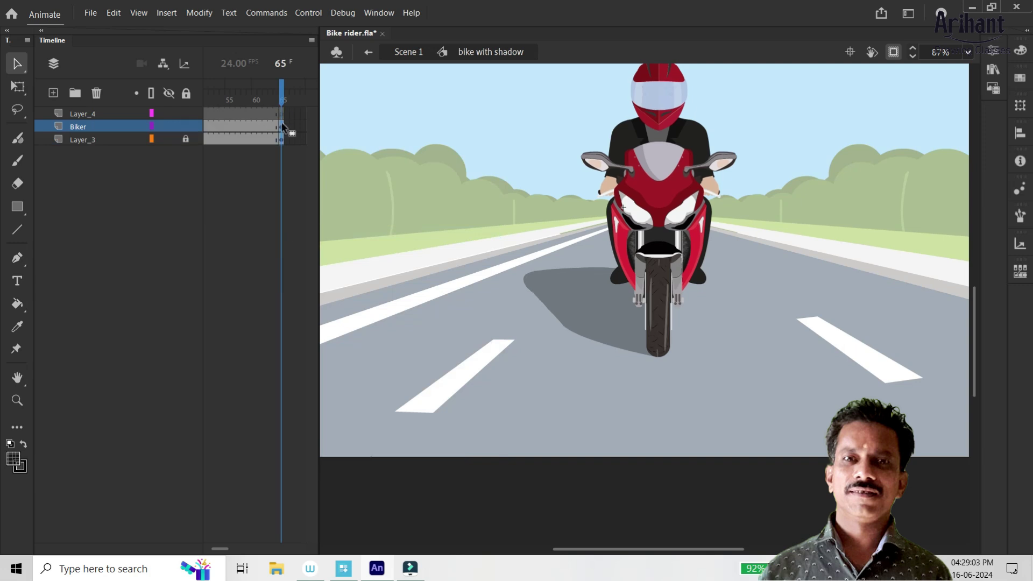
right_click(280, 136)
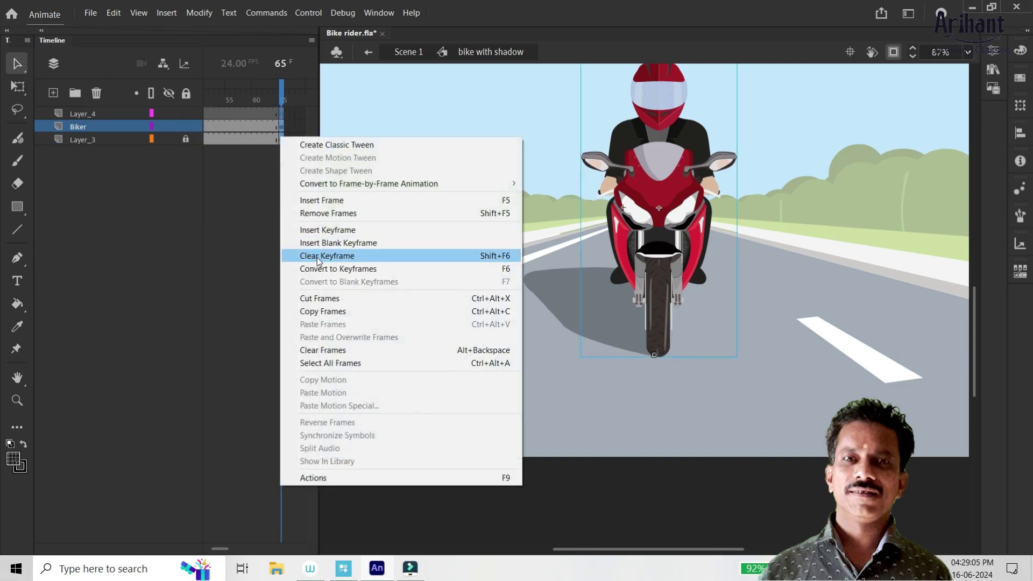
left_click(342, 214)
Step: Add keyframes on the Biker layer at frames 8, 21, 38 and 50
left_click_drag(276, 93, 237, 95)
left_click(266, 128)
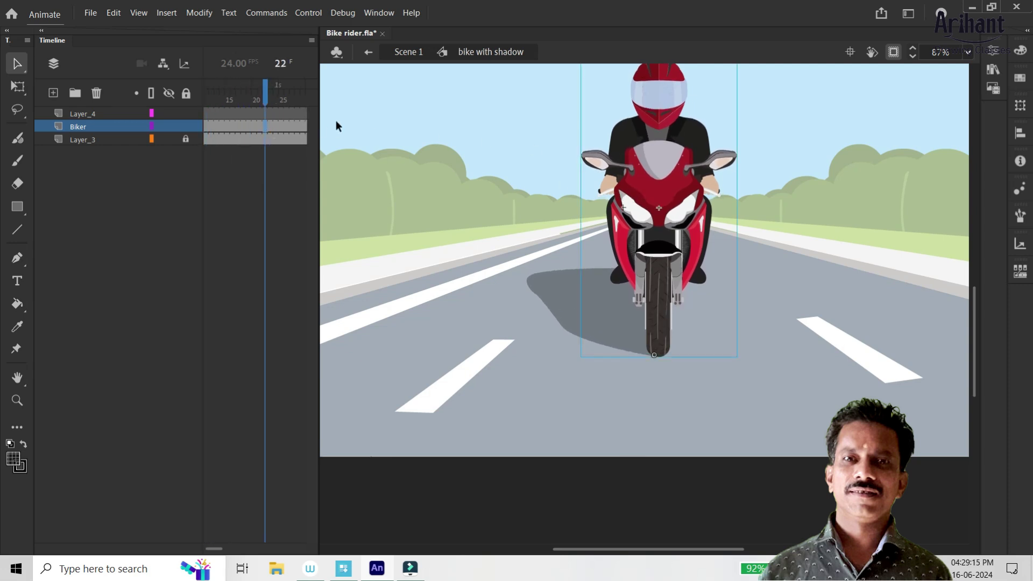
left_click_drag(320, 118, 561, 127)
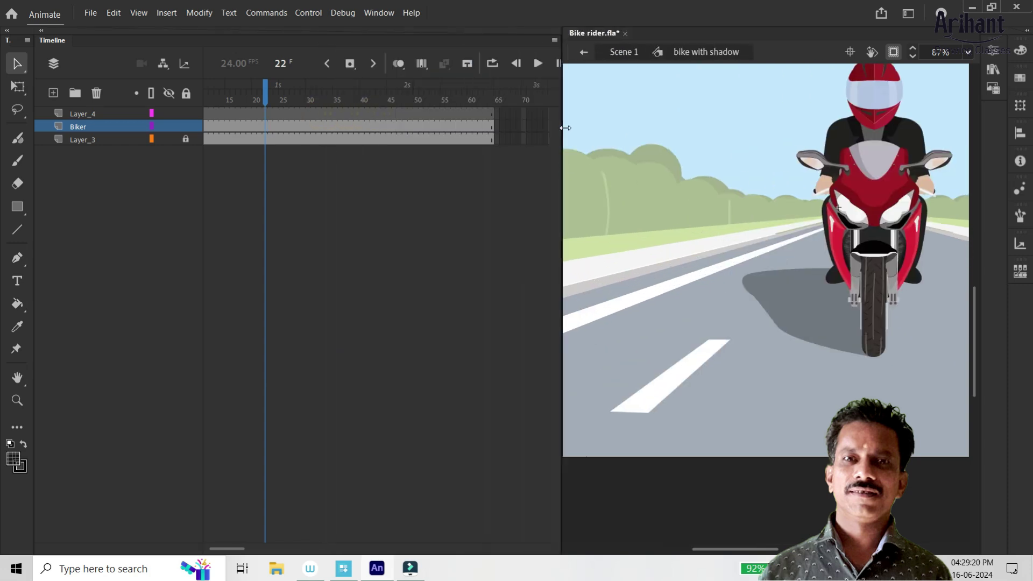
left_click_drag(893, 84, 779, 156)
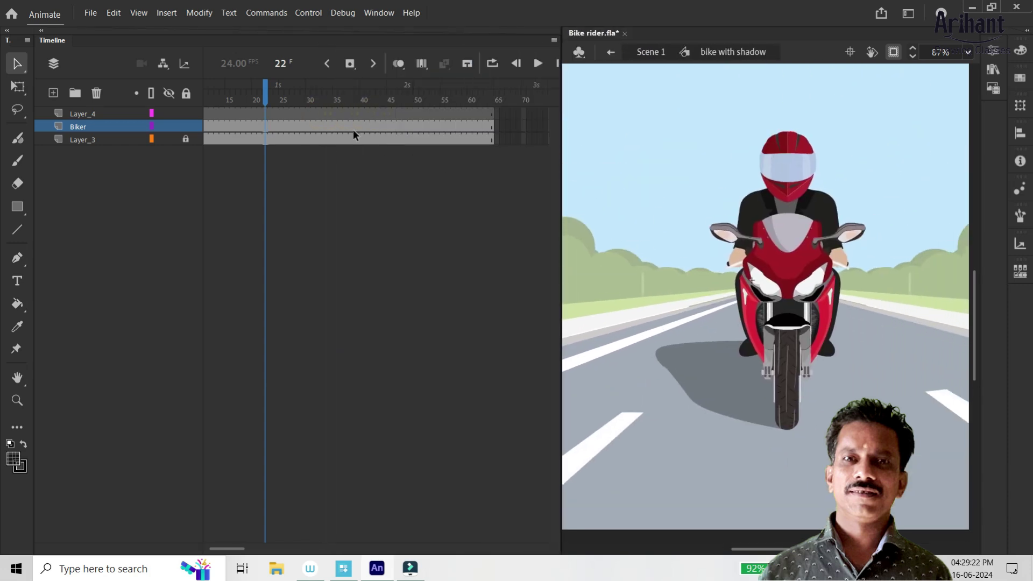
left_click_drag(285, 94, 326, 115)
left_click(329, 127)
left_click(314, 131)
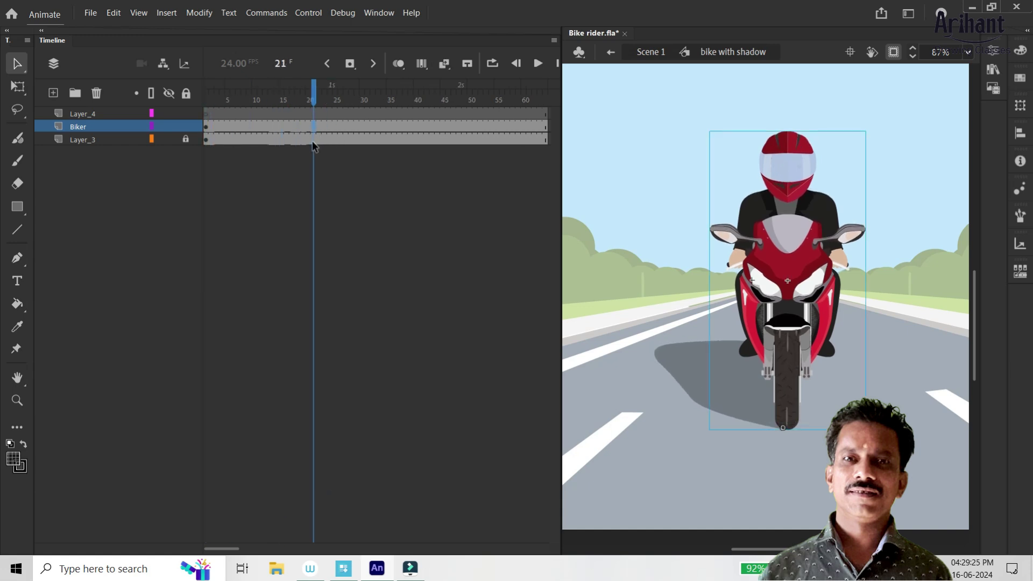
left_click(244, 125)
left_click(404, 127)
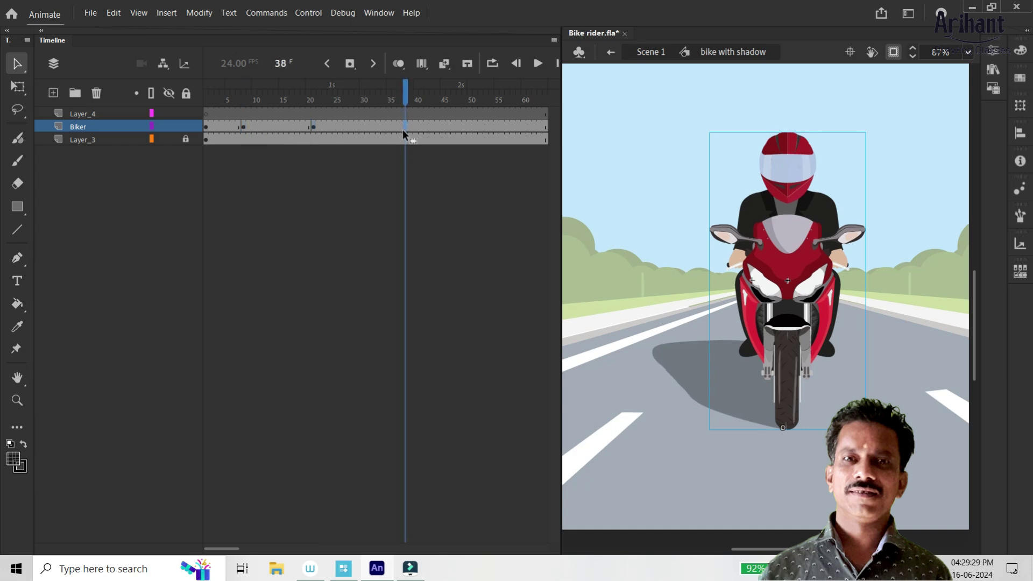
left_click(312, 127)
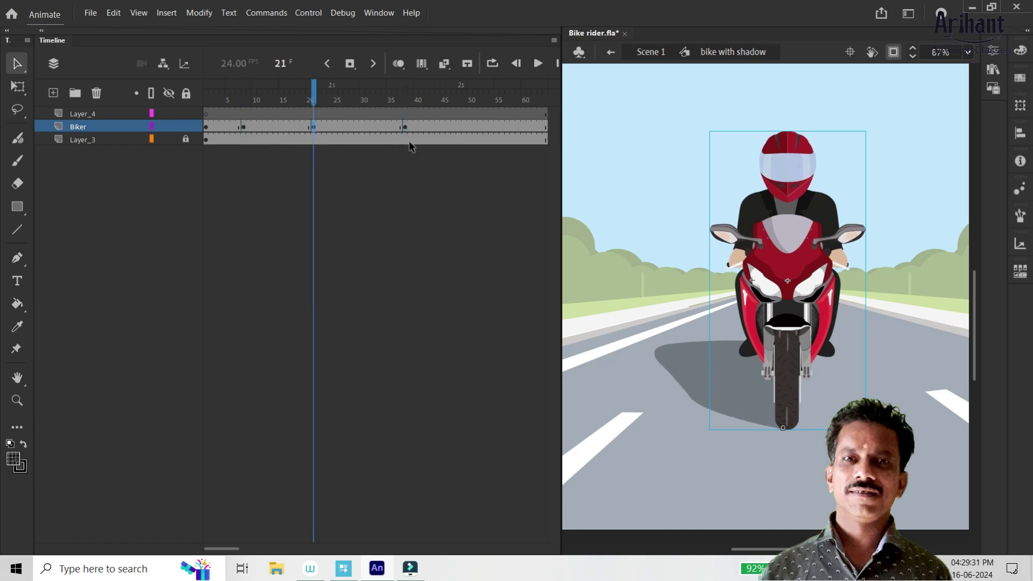
left_click(471, 128)
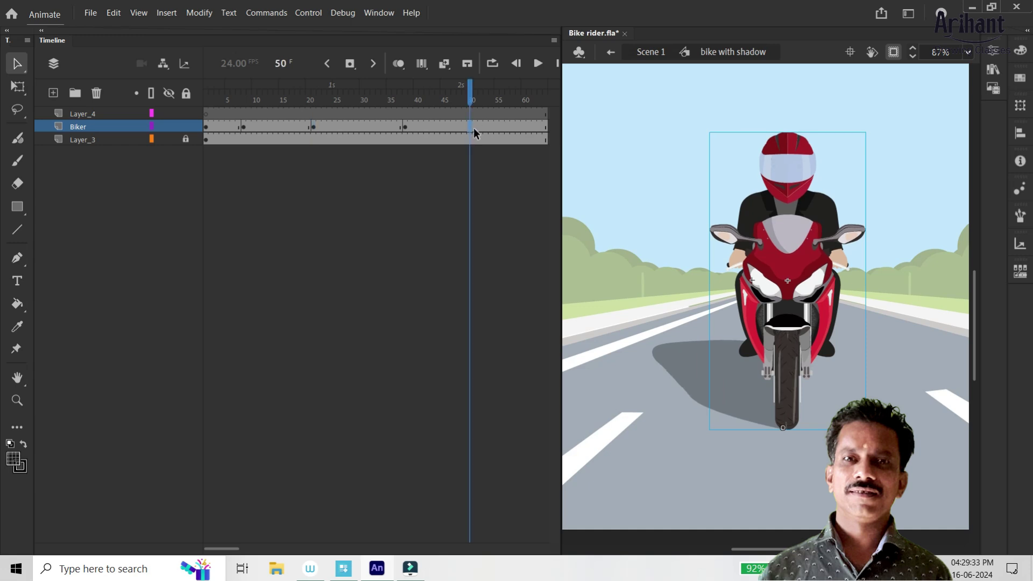
Step: Rotate the biker slightly counter-clockwise at the frame 21 keyframe and slightly clockwise at the frame 38 keyframe
left_click(324, 127)
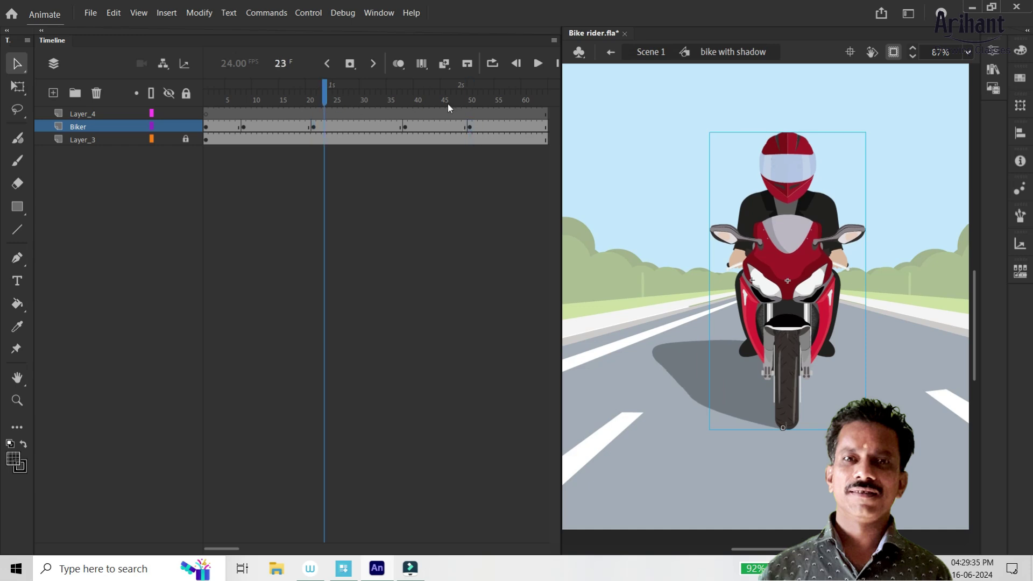
key("q")
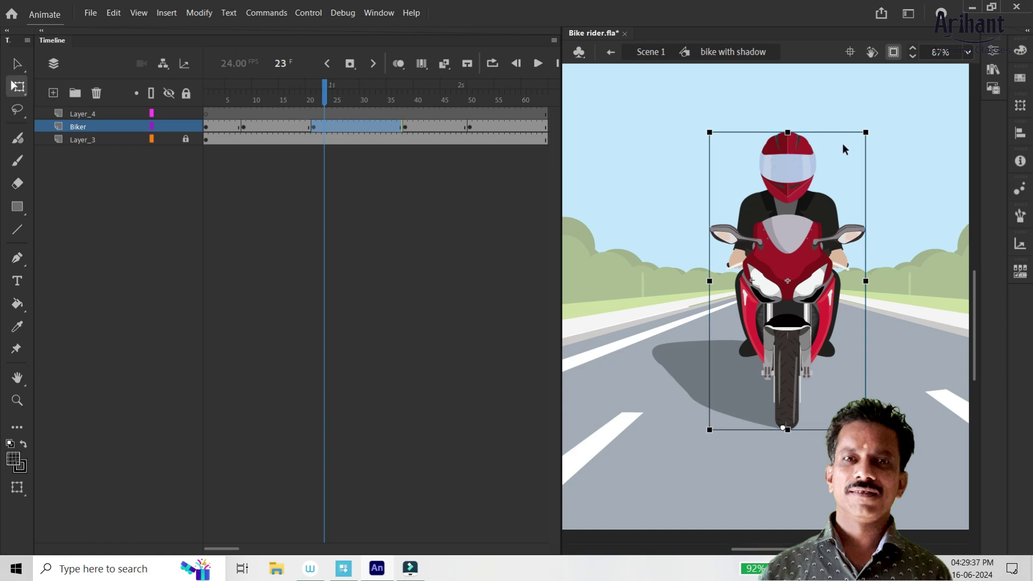
left_click_drag(875, 127, 871, 127)
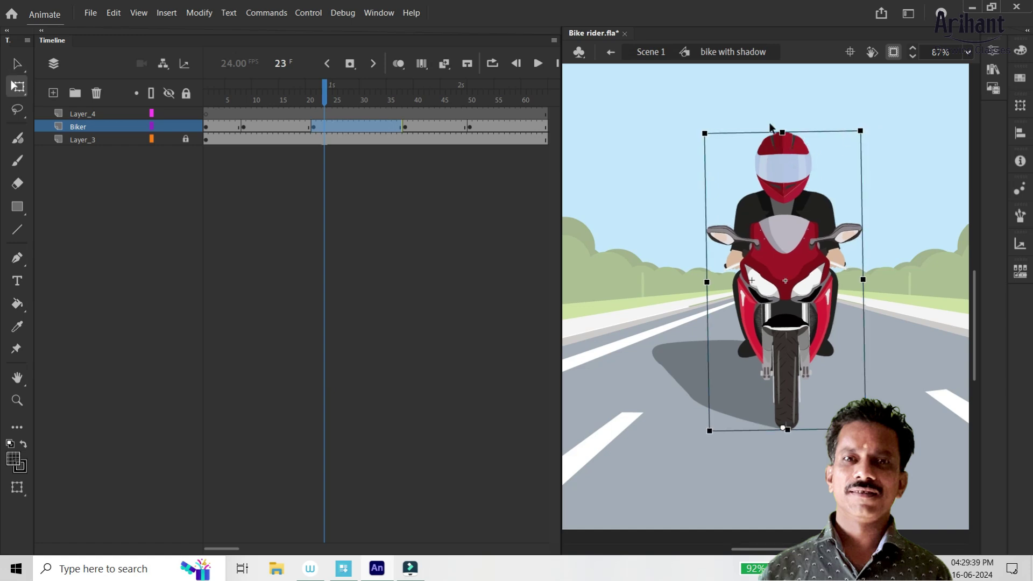
left_click(406, 104)
left_click(821, 175)
left_click(833, 158)
left_click_drag(875, 127, 846, 129)
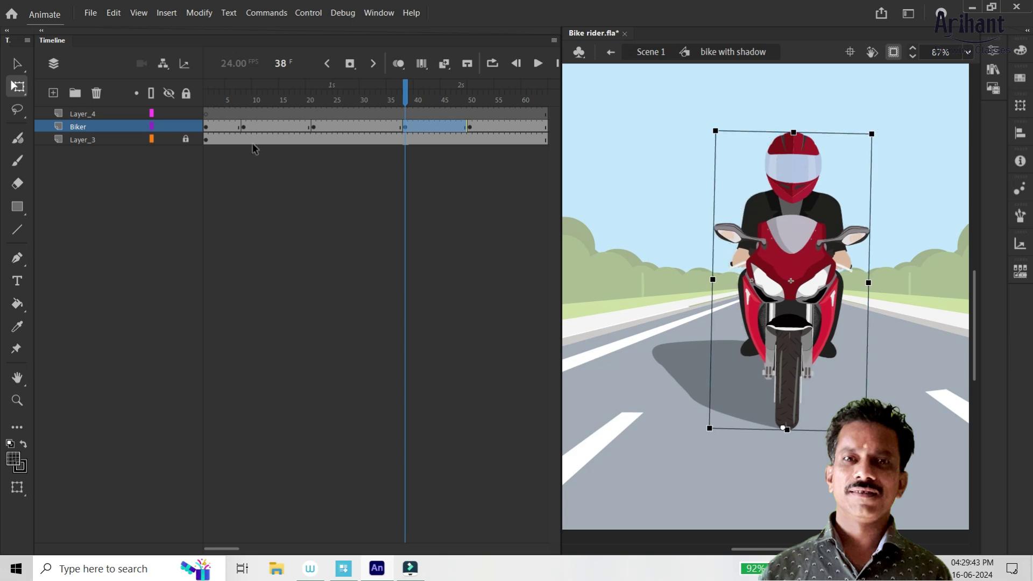
Step: Create classic tweens between the Biker keyframes from frame 8 to frame 50 and play the tilt
left_click_drag(266, 131, 421, 128)
right_click(412, 127)
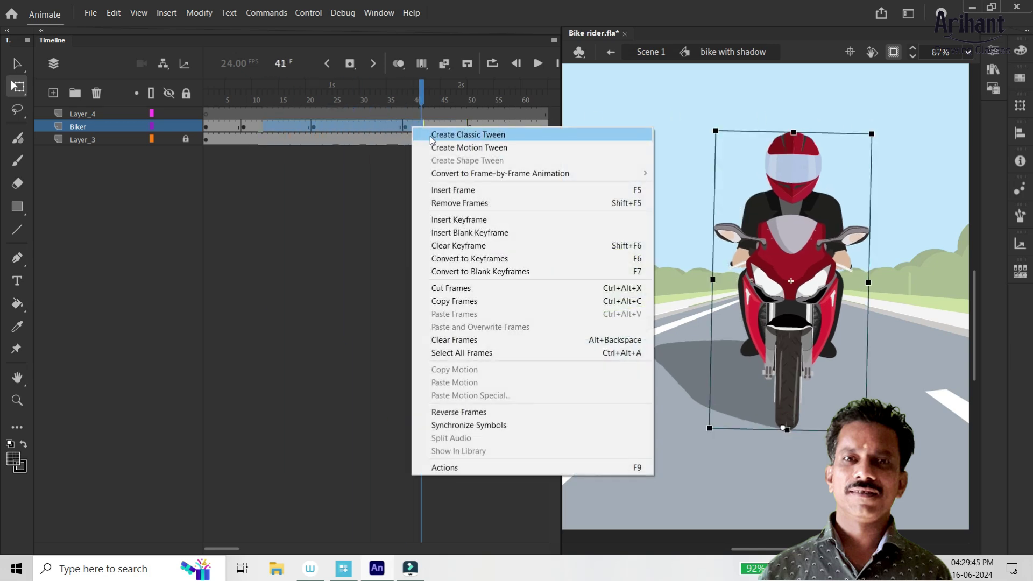
left_click(431, 135)
key("Return")
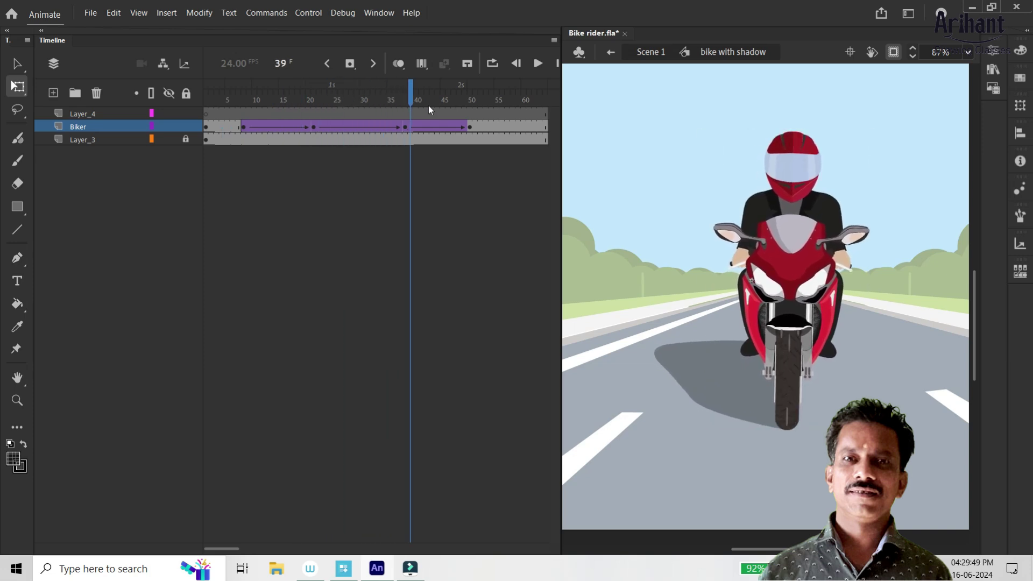
Step: Test the movie in an enlarged window to check the tilting rider, close it and save the file
key("ctrl+Return")
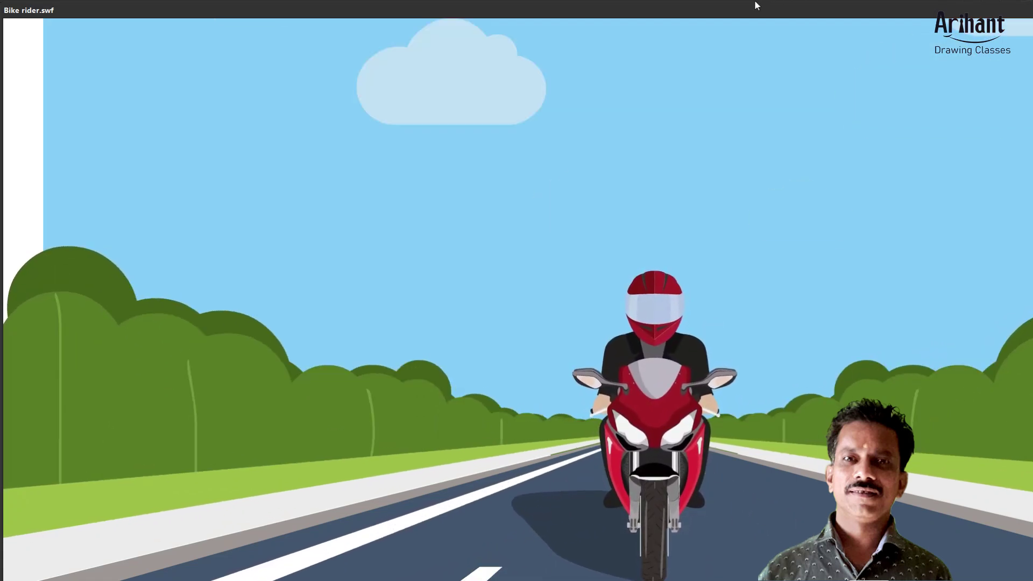
left_click(734, 16)
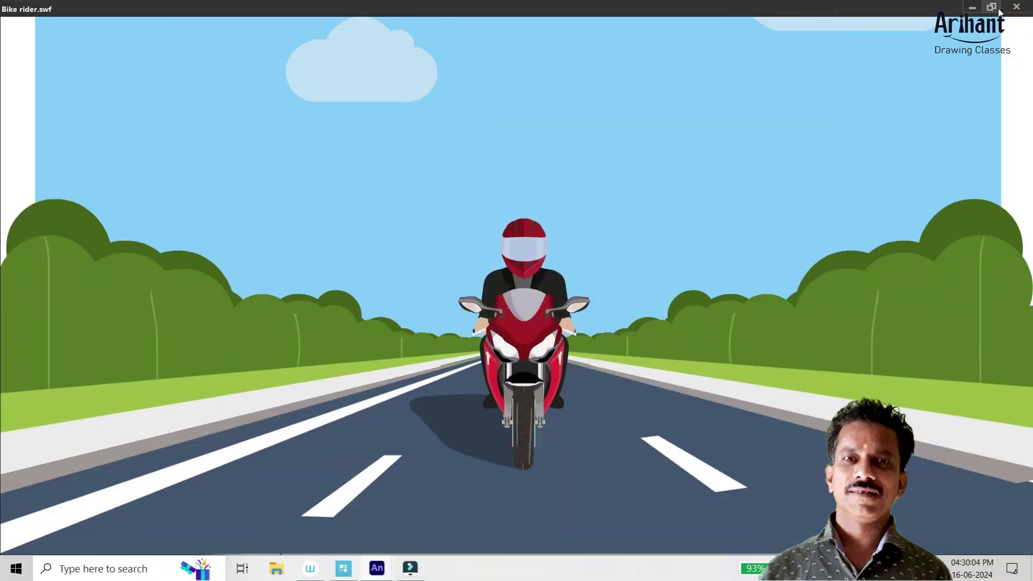
left_click(1017, 8)
key("ctrl+Return")
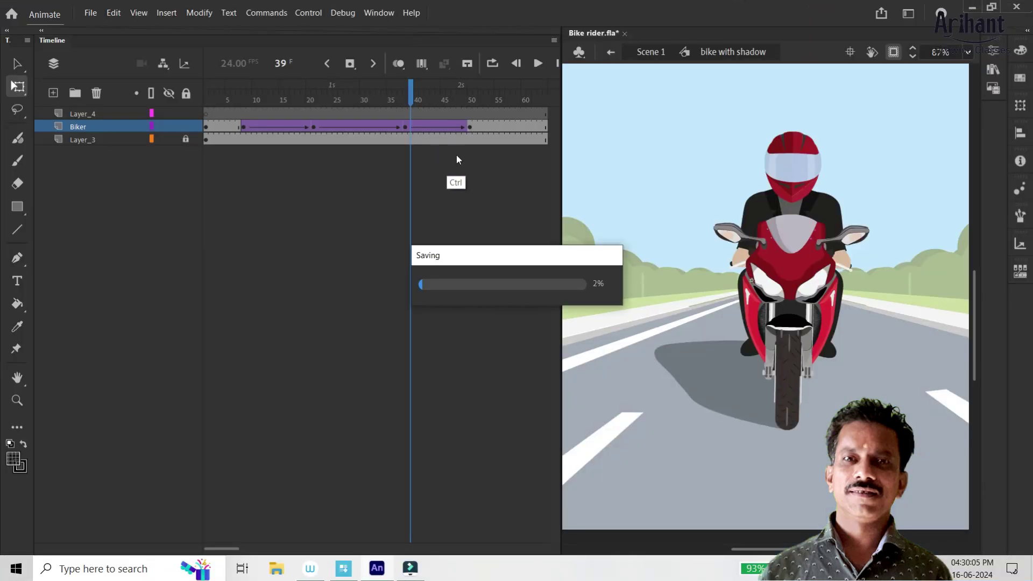